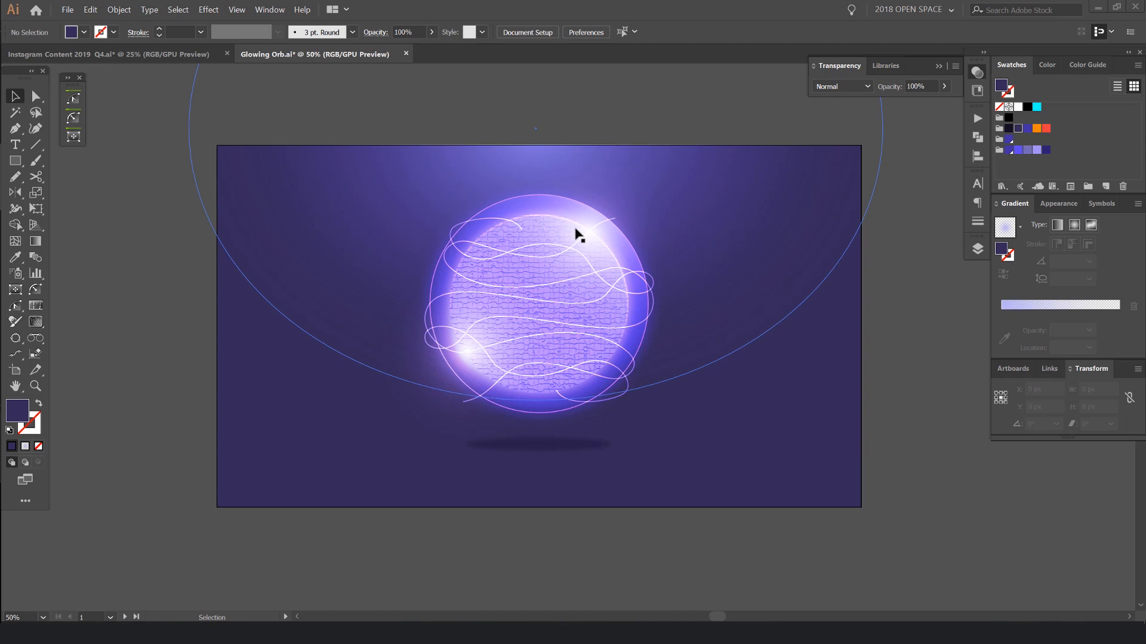
scroll(772, 261, down, 2)
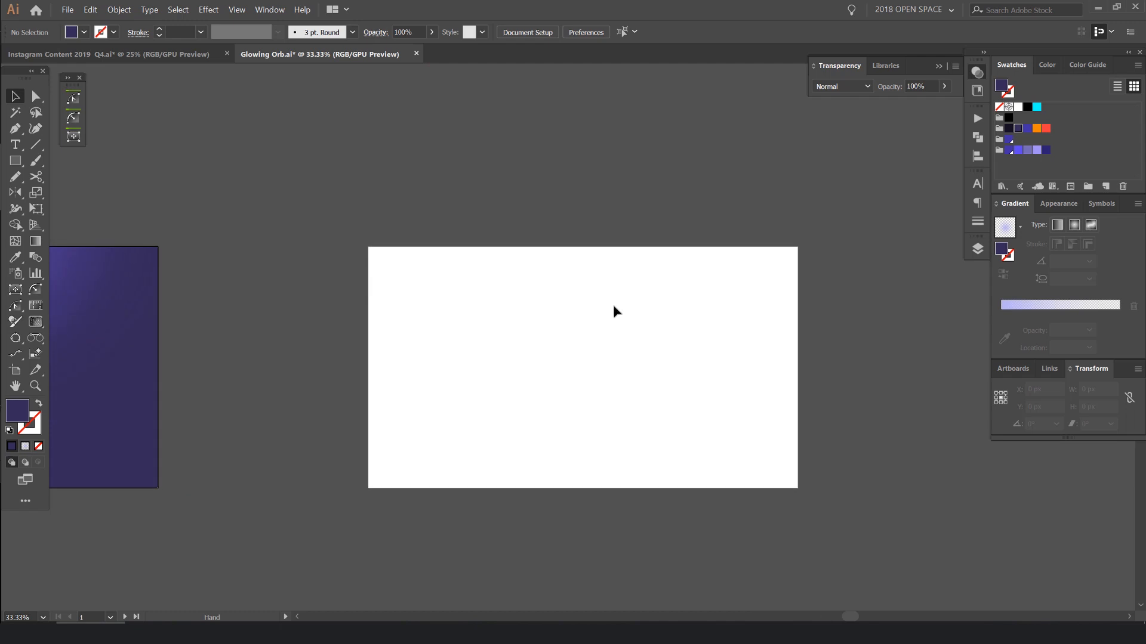
scroll(614, 310, up, 2)
click(979, 73)
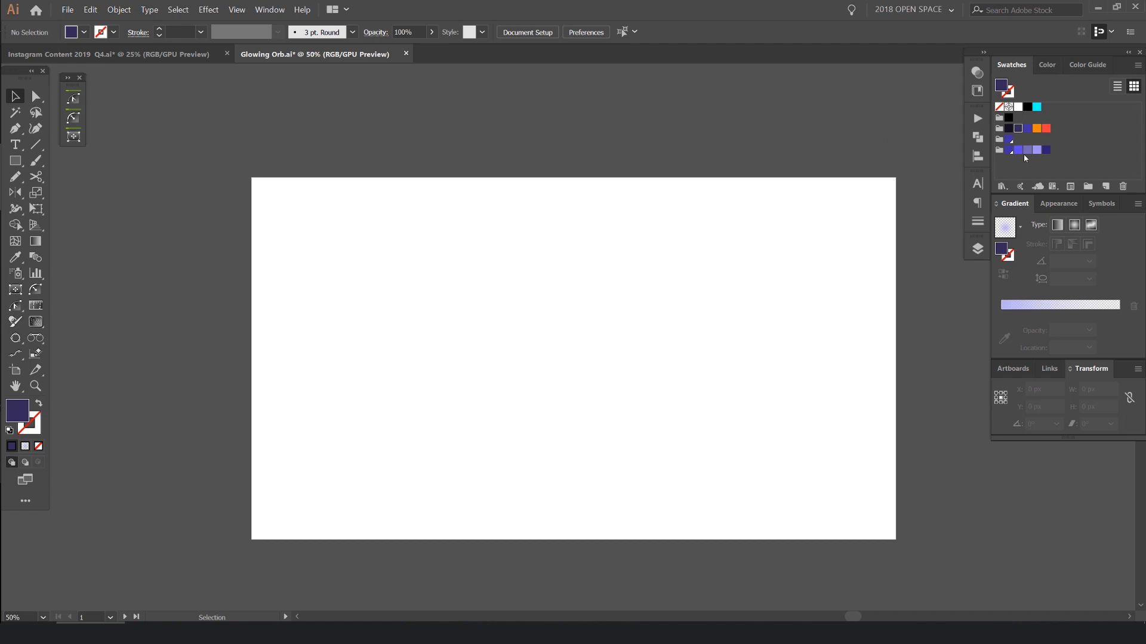
- Look through the saved colour themes in the Jeremy's Colors library
click(977, 90)
scroll(944, 249, up, 1)
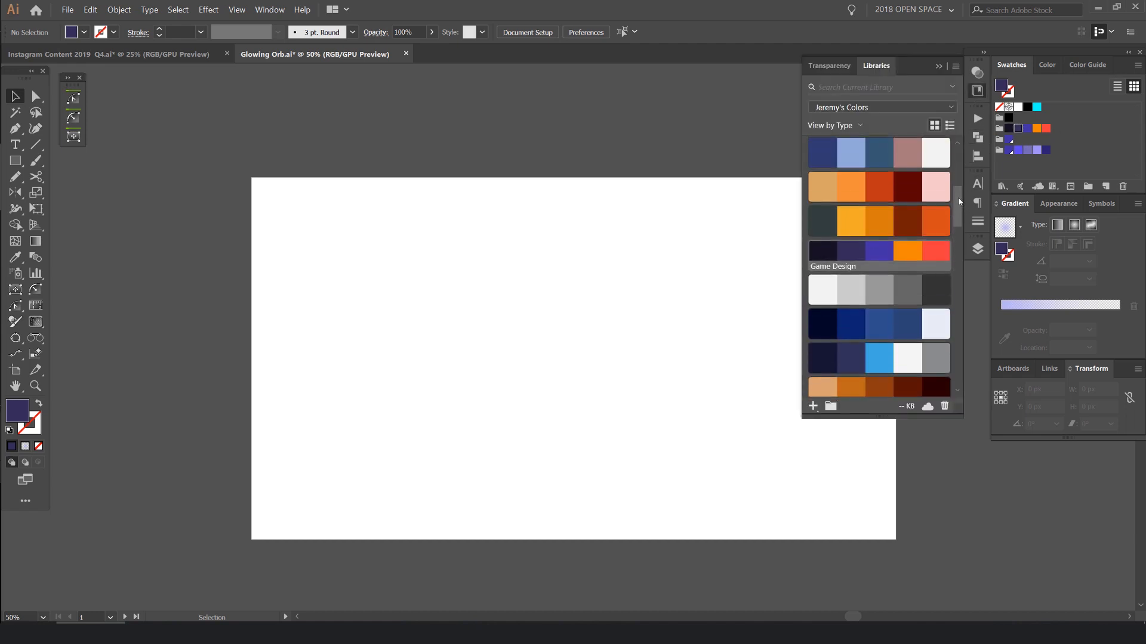
scroll(871, 263, up, 2)
scroll(895, 294, down, 2)
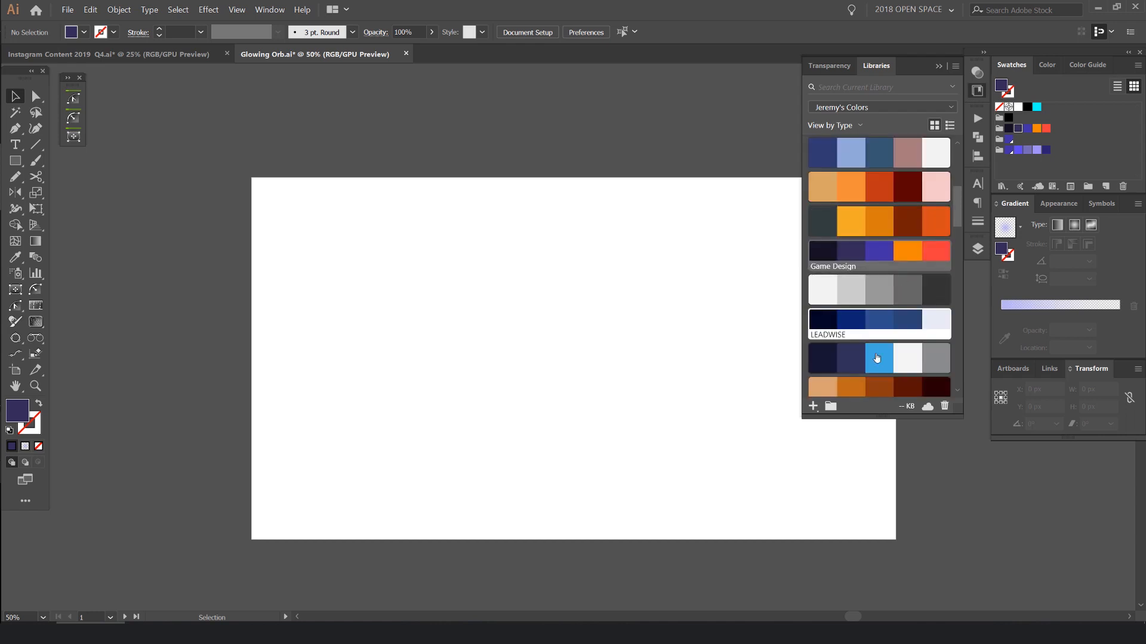
drag(957, 223, 961, 157)
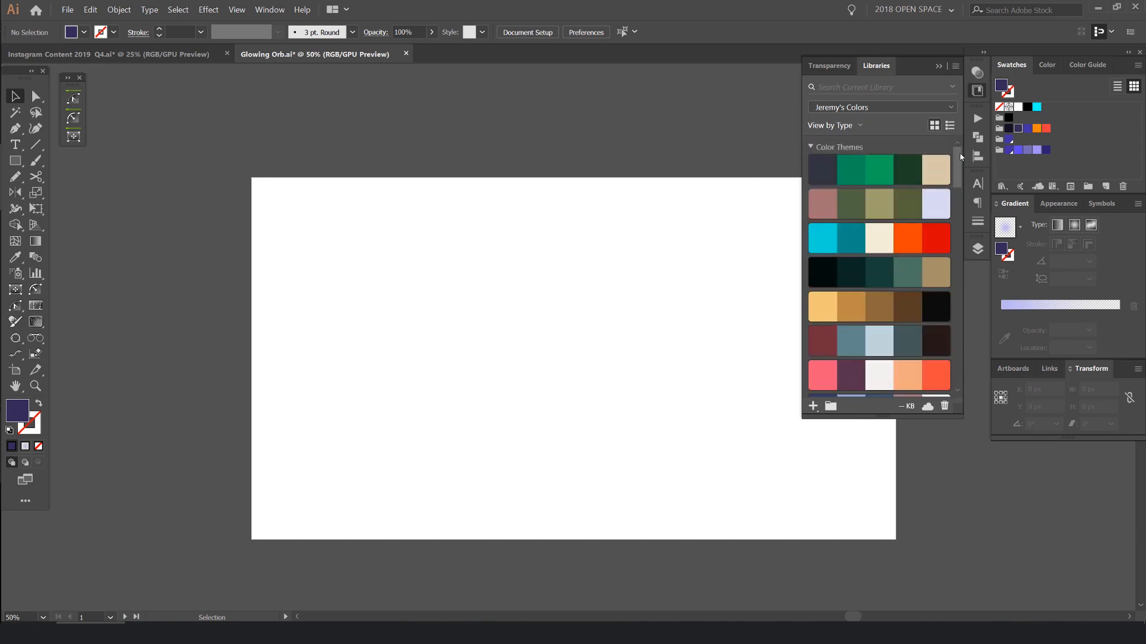
click(977, 90)
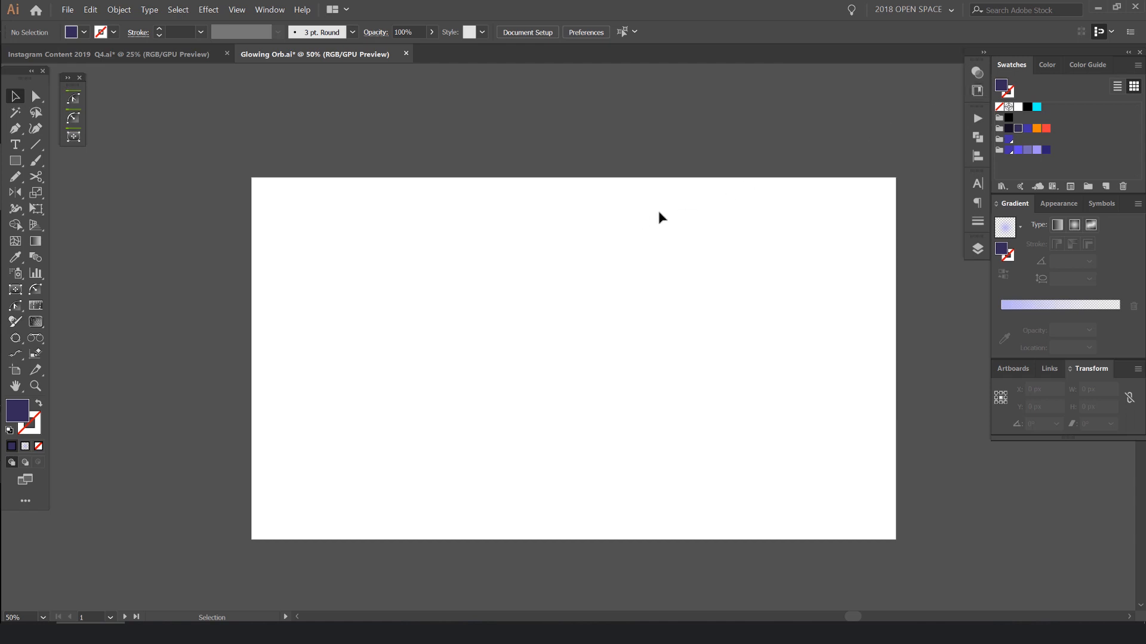
- Draw a 1920 x 1080 px rectangle that covers the whole empty artboard
drag(607, 266, 573, 256)
key(m)
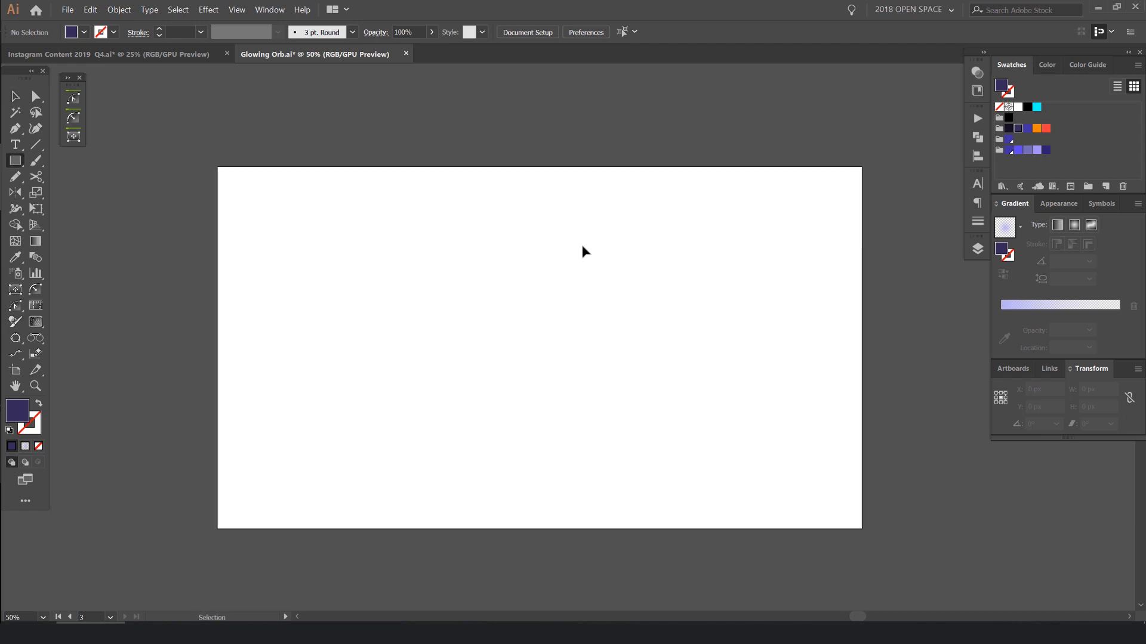
drag(222, 170, 862, 529)
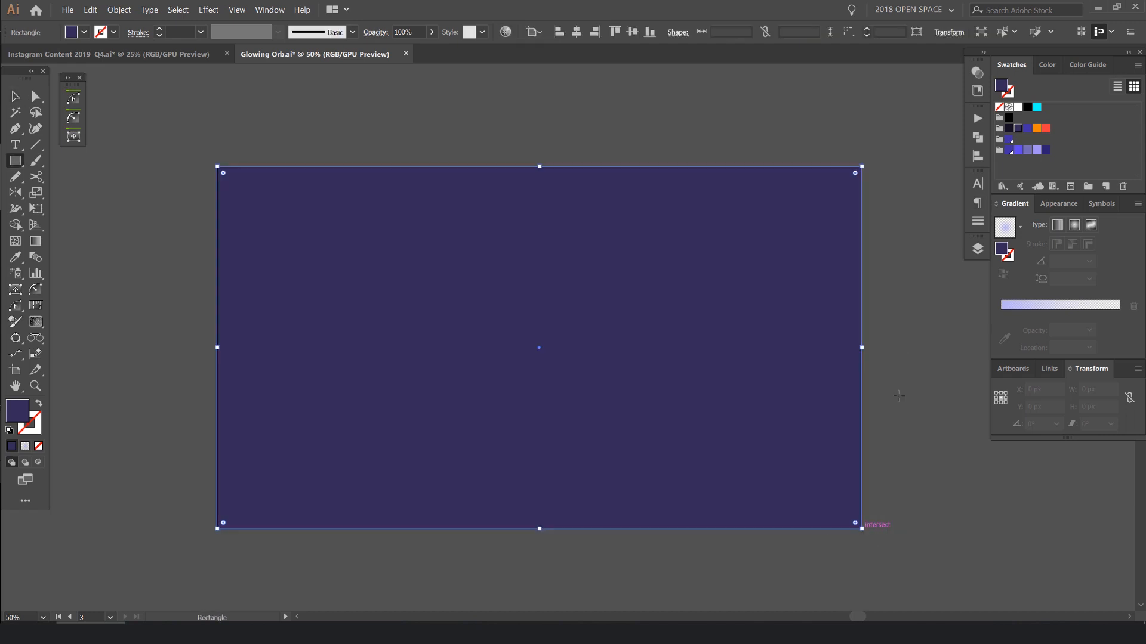
- Try the swatches R=45 G=34 B=114 and R=65 G=49 B=165 as the background rectangle's fill
click(1047, 151)
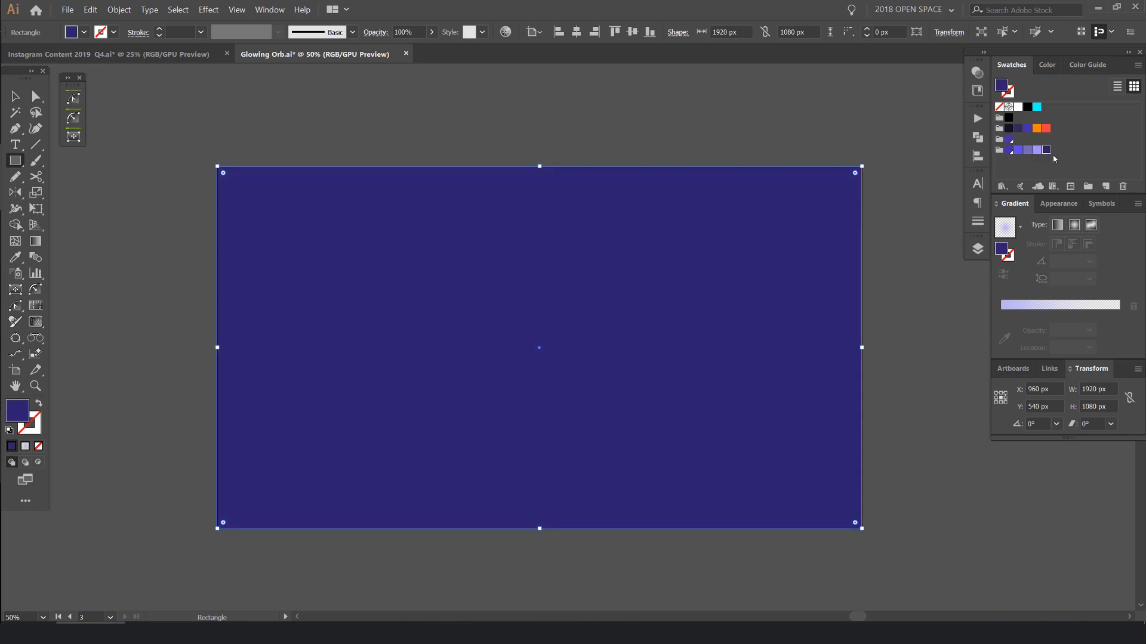
drag(1047, 63, 999, 70)
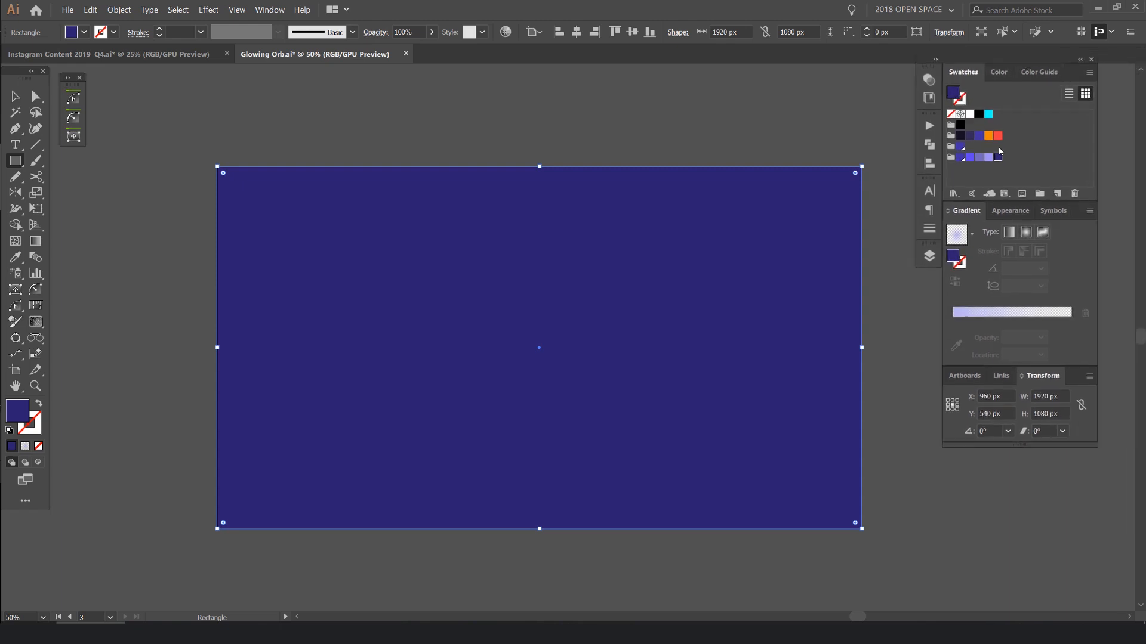
key(v)
scroll(716, 157, down, 2)
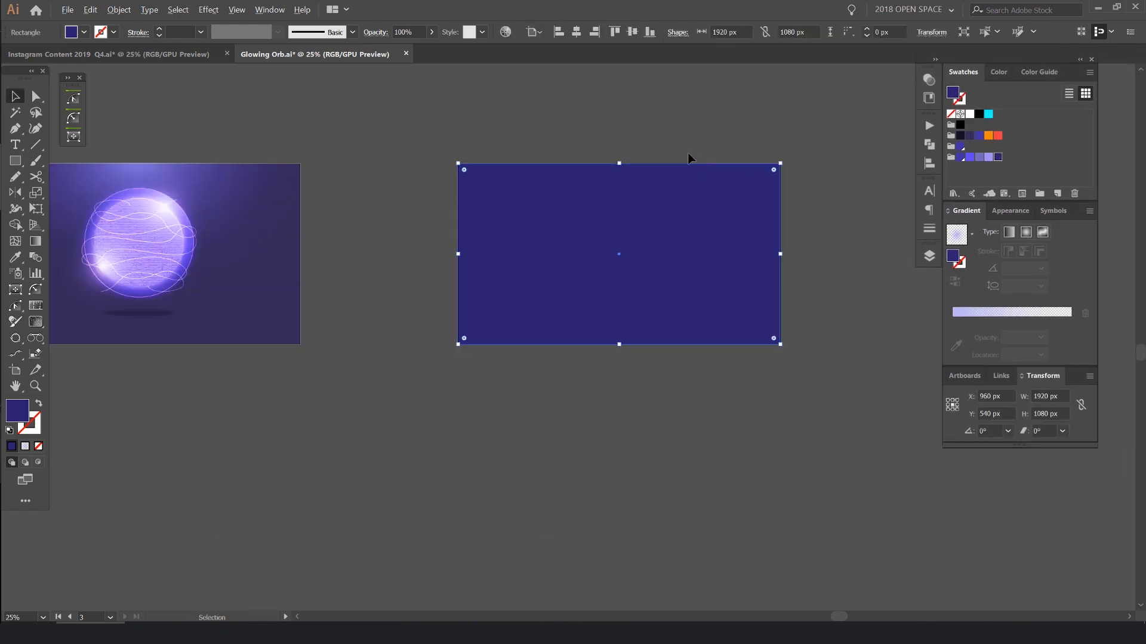
click(961, 157)
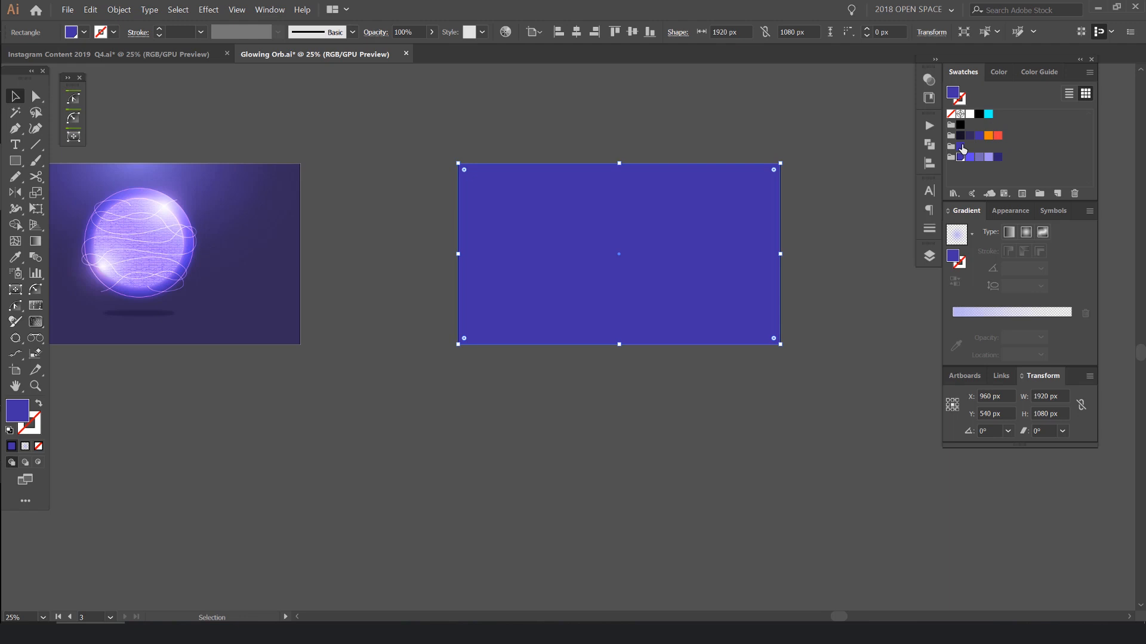
double_click(962, 145)
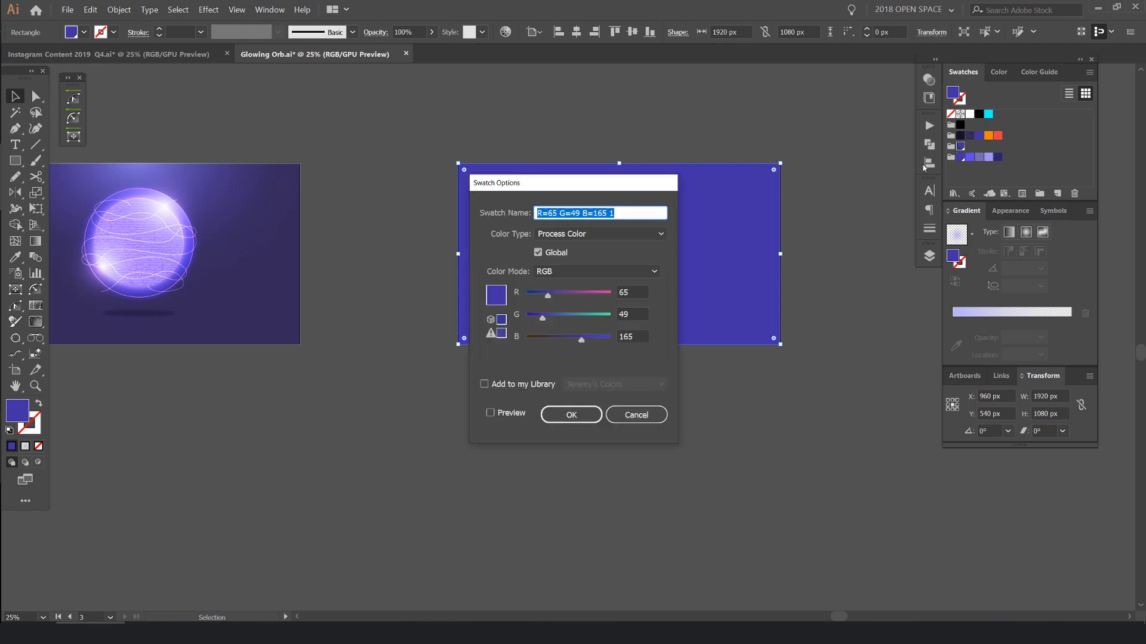
key(Escape)
- Fill the background rectangle with the dark purple swatch R=53 G=43 B=89 and lock it
click(969, 138)
key(ctrl+2)
- Draw a circle about 688 px wide near the artboard's centre and fill it with the lavender swatch R=158 G=144 B=242
scroll(689, 224, up, 2)
drag(690, 224, 682, 243)
key(l)
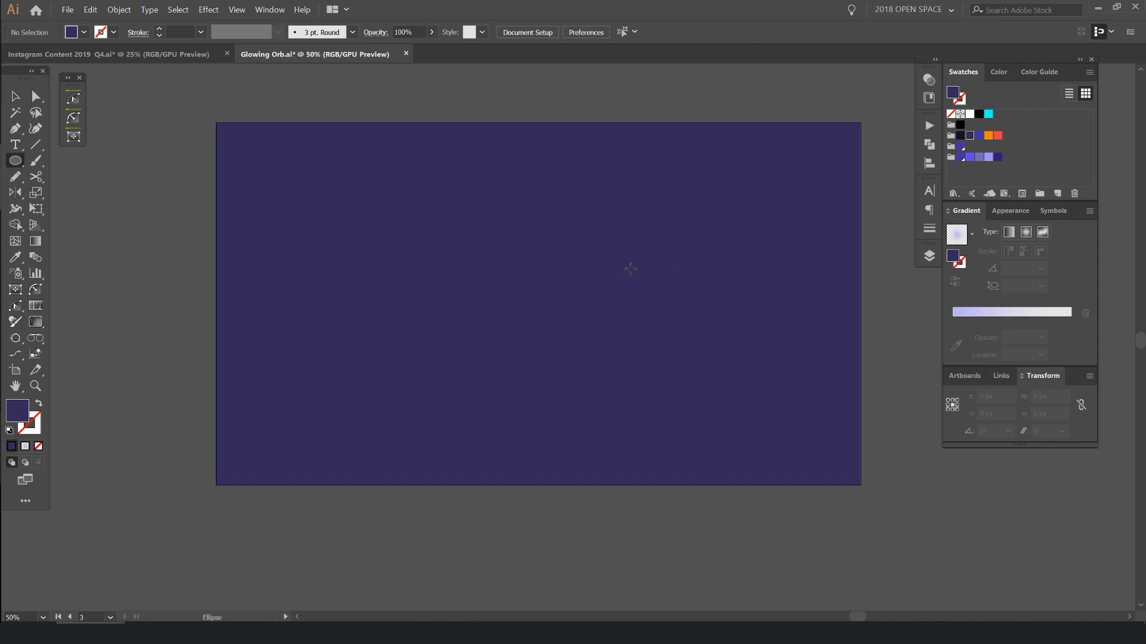
scroll(531, 287, up, 1)
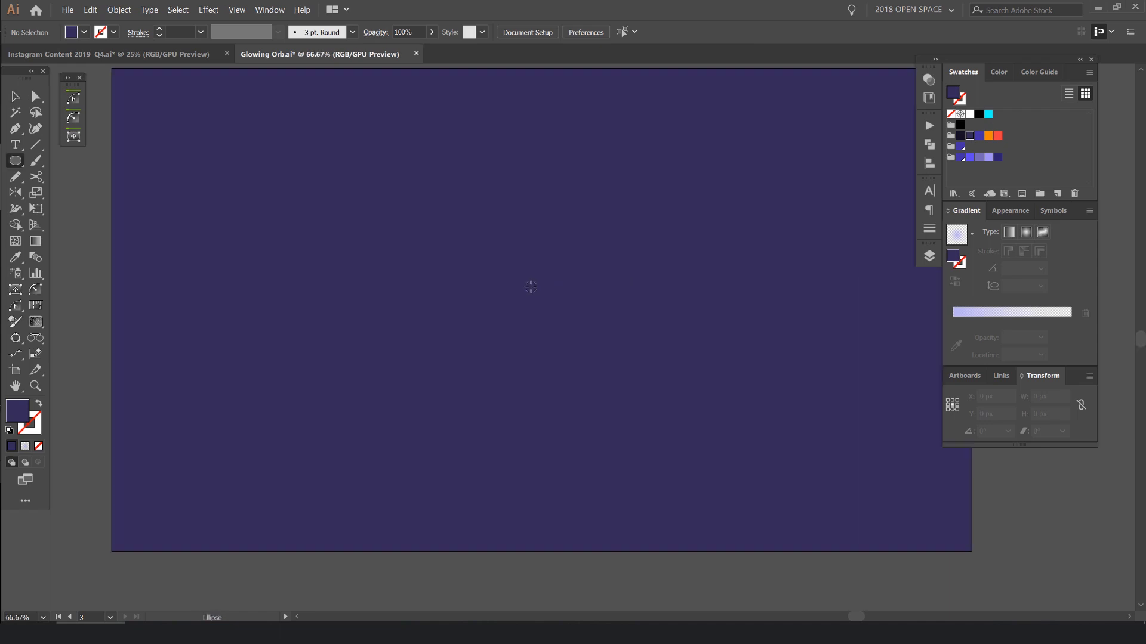
drag(527, 291, 670, 450)
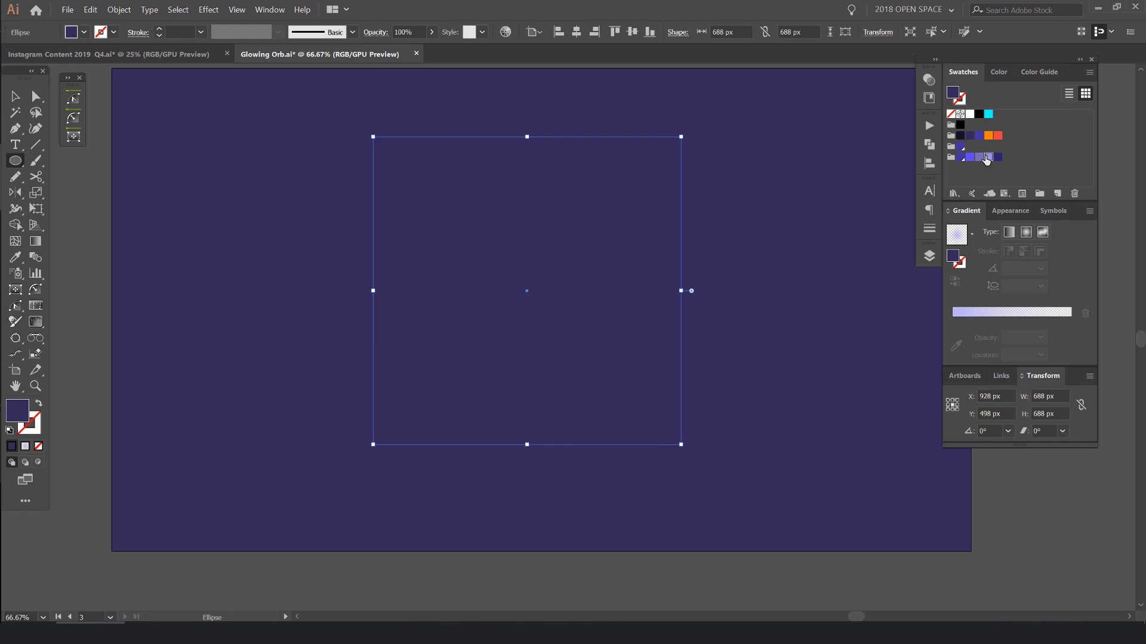
click(988, 157)
- Move the circle down slightly to about Y 526 px and scale it evenly from its centre to about 602 px
key(v)
click(673, 216)
drag(660, 214, 660, 239)
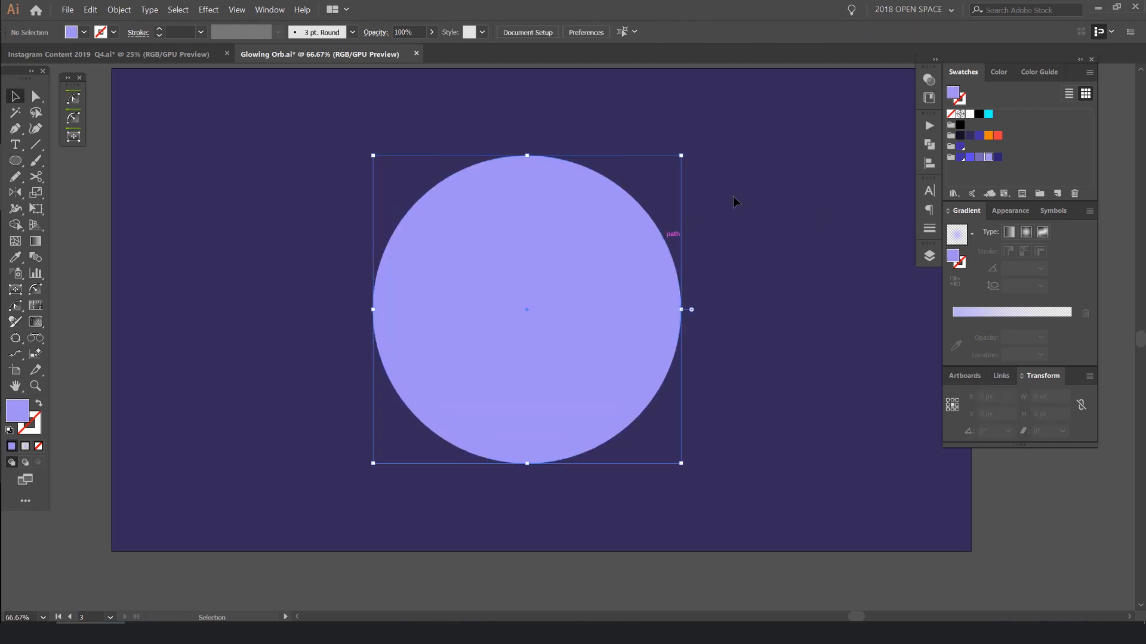
click(732, 195)
scroll(697, 192, down, 2)
scroll(700, 192, up, 2)
click(551, 176)
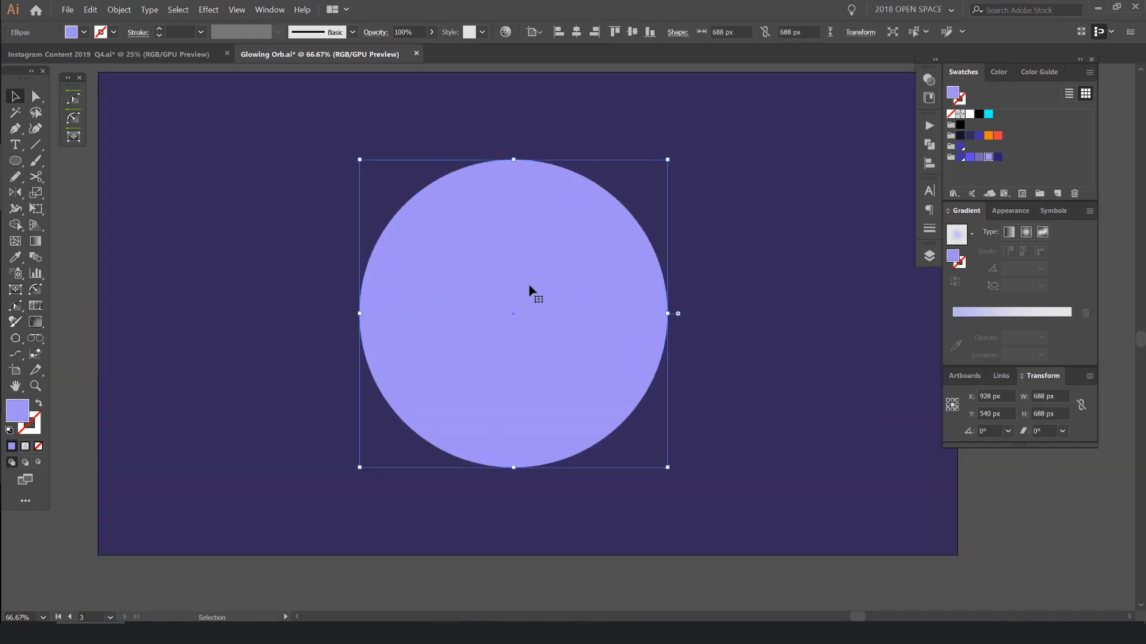
drag(596, 233, 586, 225)
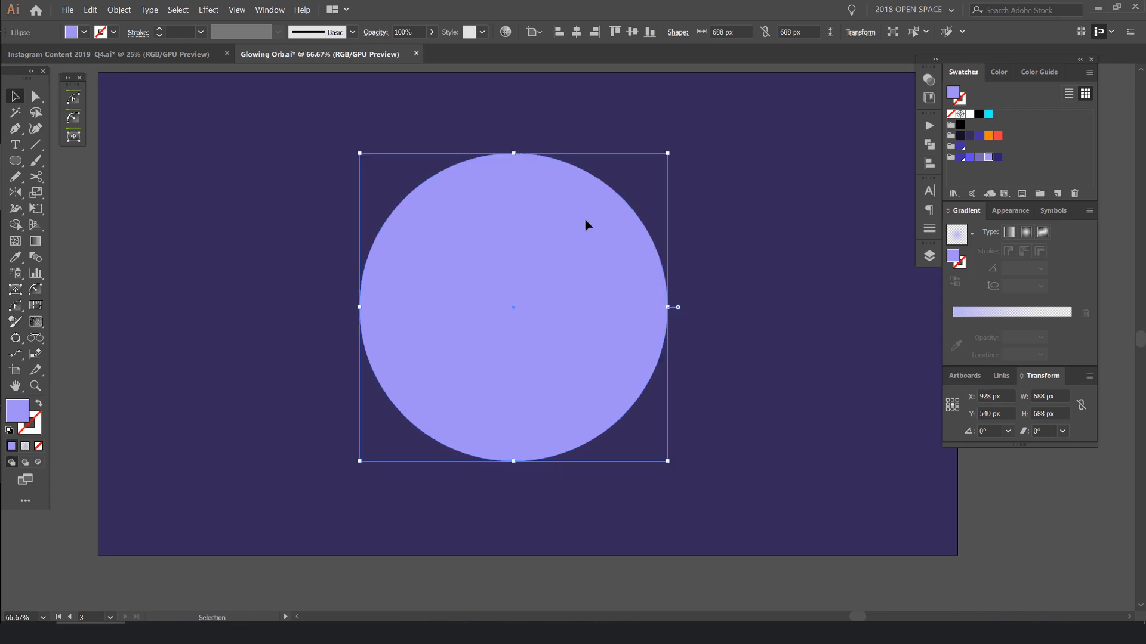
drag(514, 154, 522, 177)
- Compare the purple swatches on the circle and fill it with the violet R=95 G=72 B=242
click(971, 159)
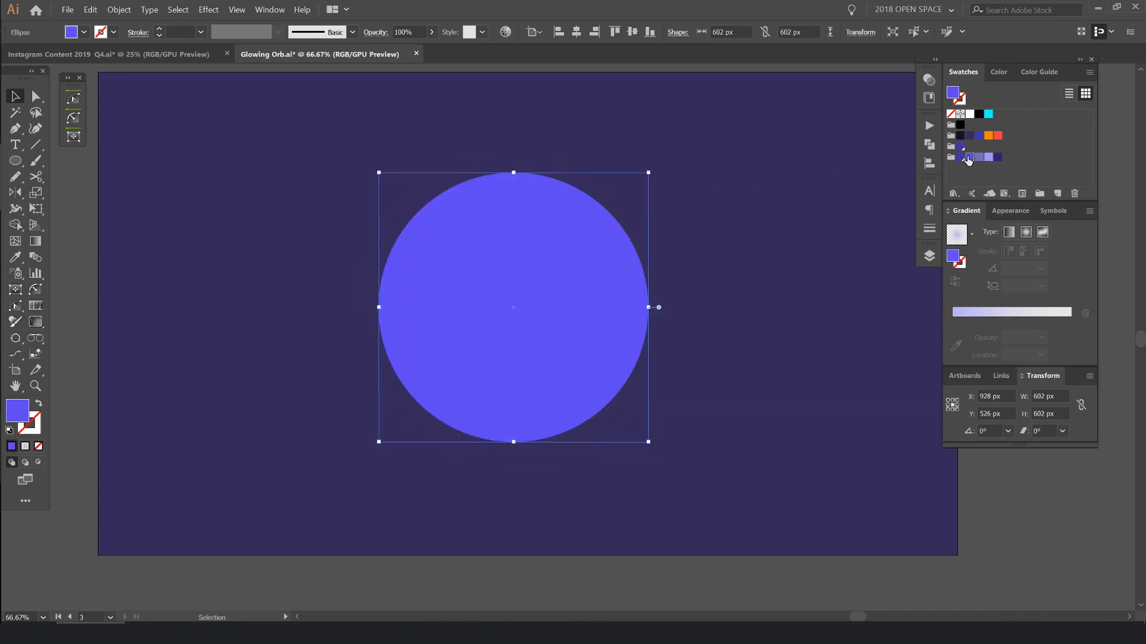
click(961, 158)
click(988, 157)
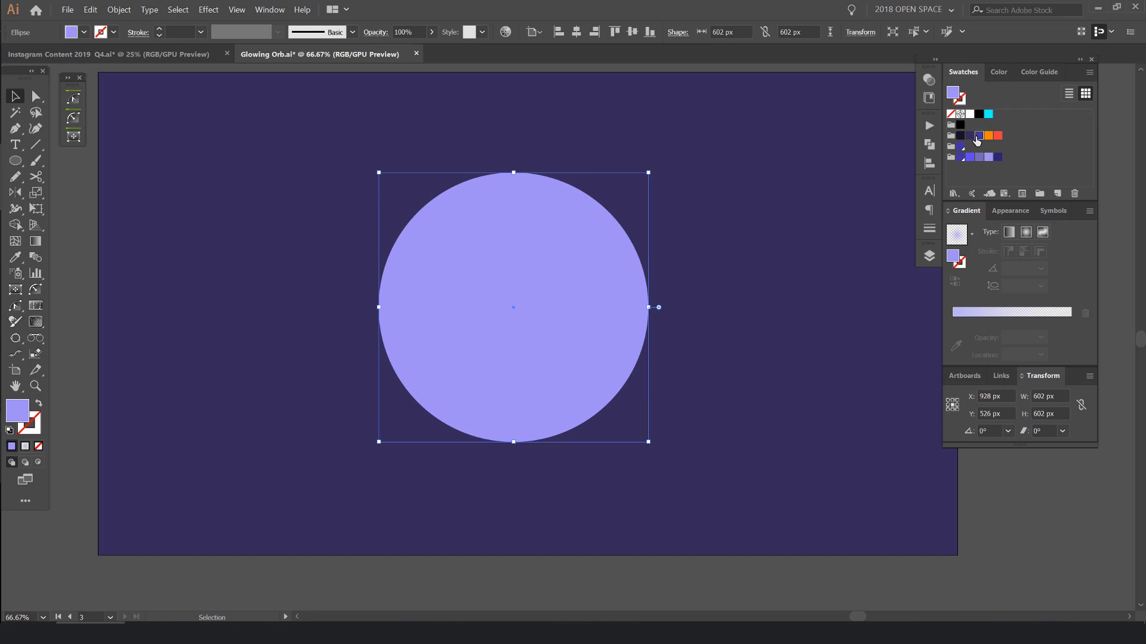
click(971, 158)
click(971, 160)
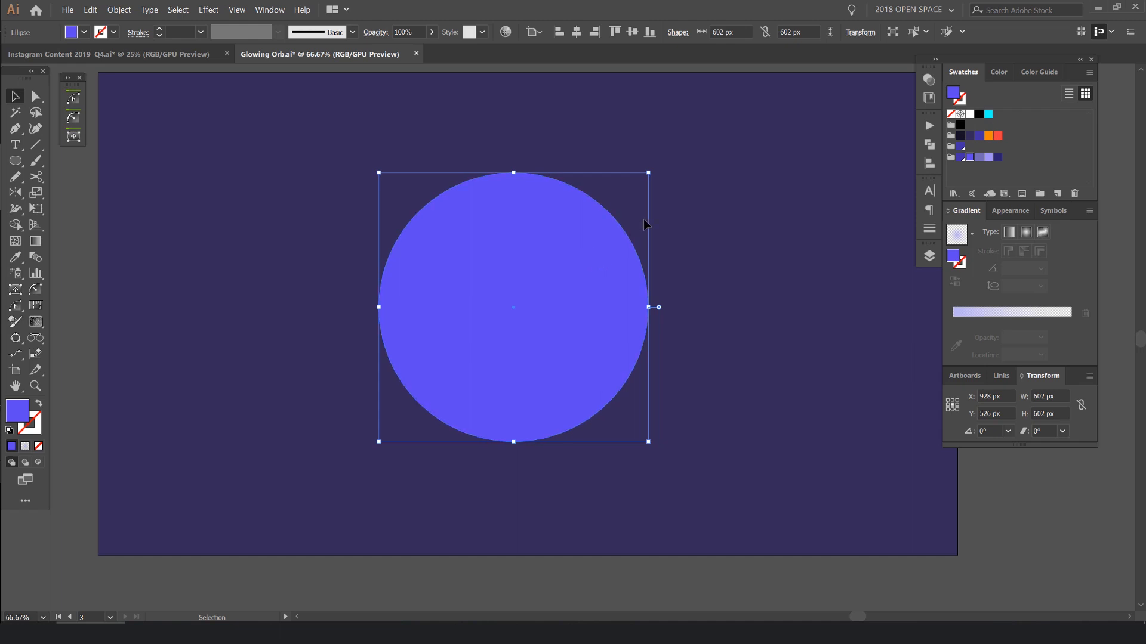
- Detach the Gradient and Transparency panels and place them floating beside the circle
drag(967, 210, 743, 179)
drag(1022, 62, 1064, 59)
drag(803, 172, 876, 232)
click(971, 78)
drag(971, 76, 853, 82)
click(825, 88)
click(821, 71)
drag(828, 231, 822, 231)
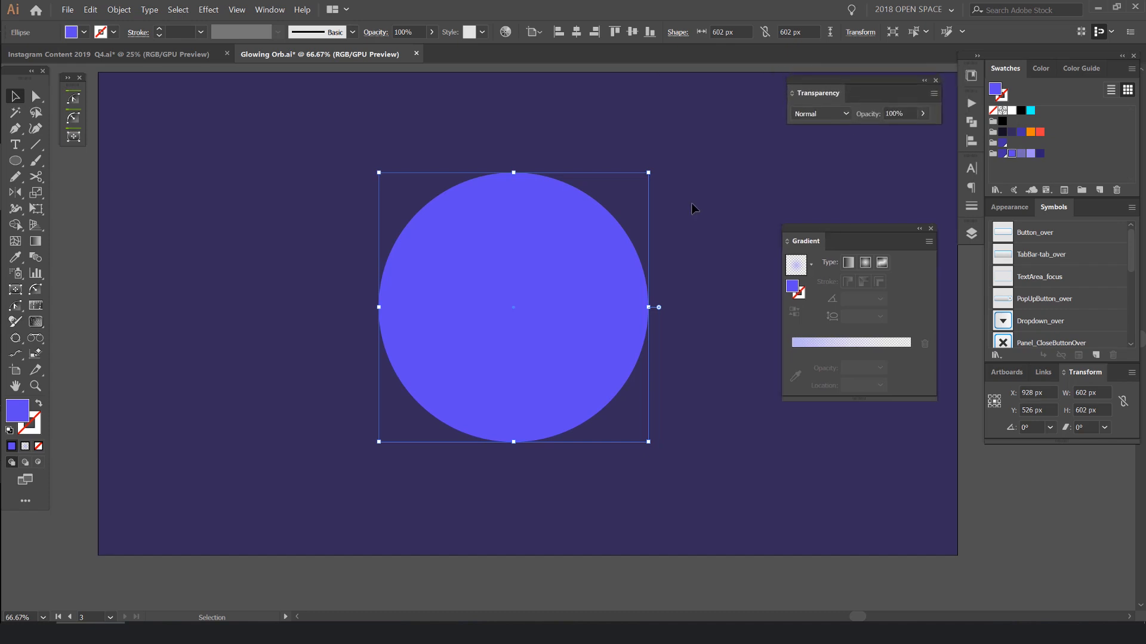
click(691, 204)
scroll(518, 218, up, 1)
drag(675, 224, 659, 192)
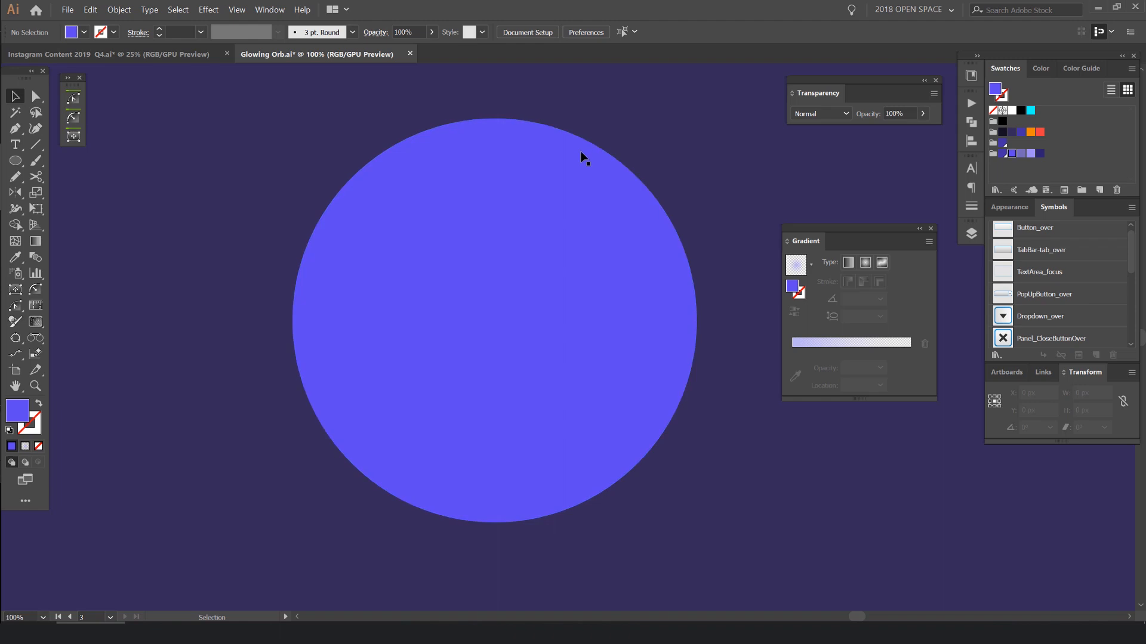
click(569, 182)
key(a)
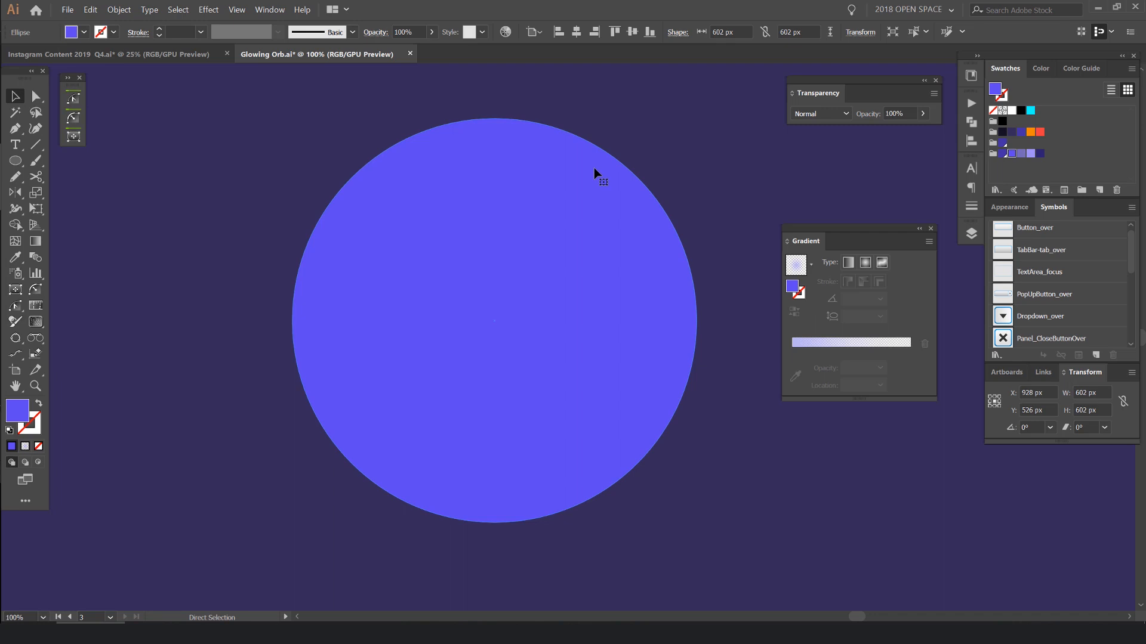
key(v)
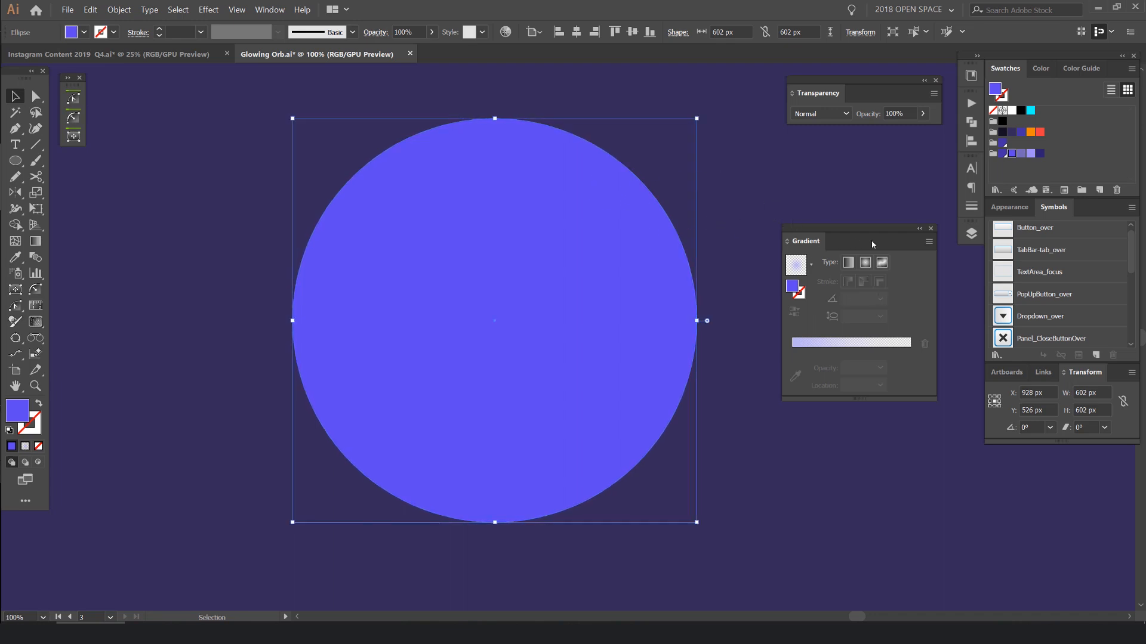
click(698, 224)
drag(669, 232, 709, 224)
key(ctrl+z)
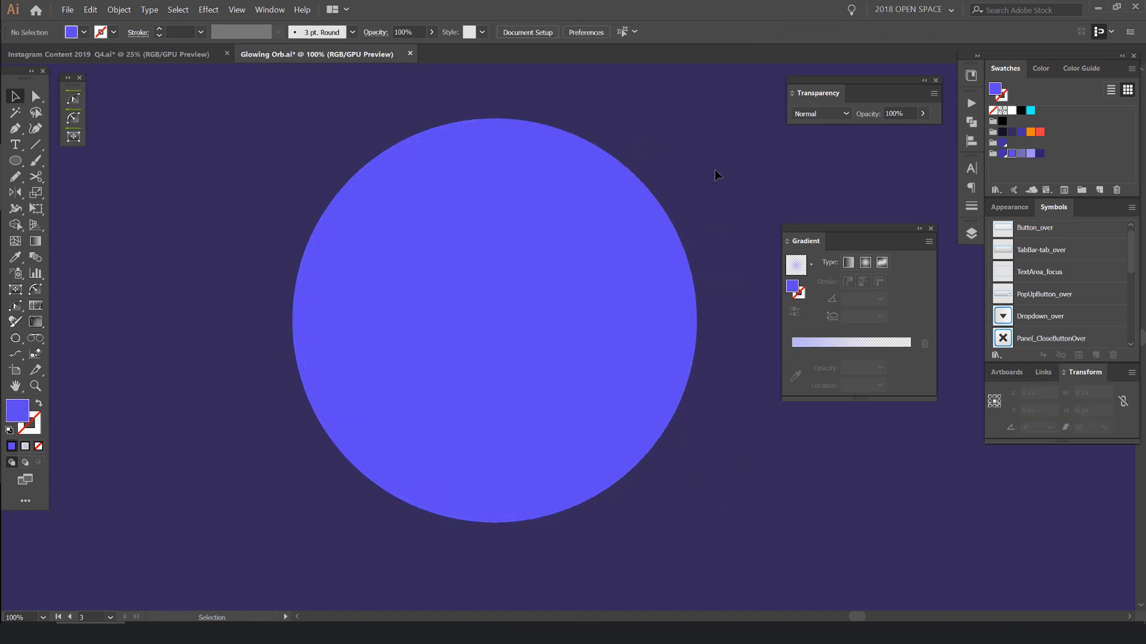
- Start an Outer Glow effect on the violet circle with the preview turned on
key(space)
drag(675, 159, 700, 169)
click(541, 191)
click(1028, 207)
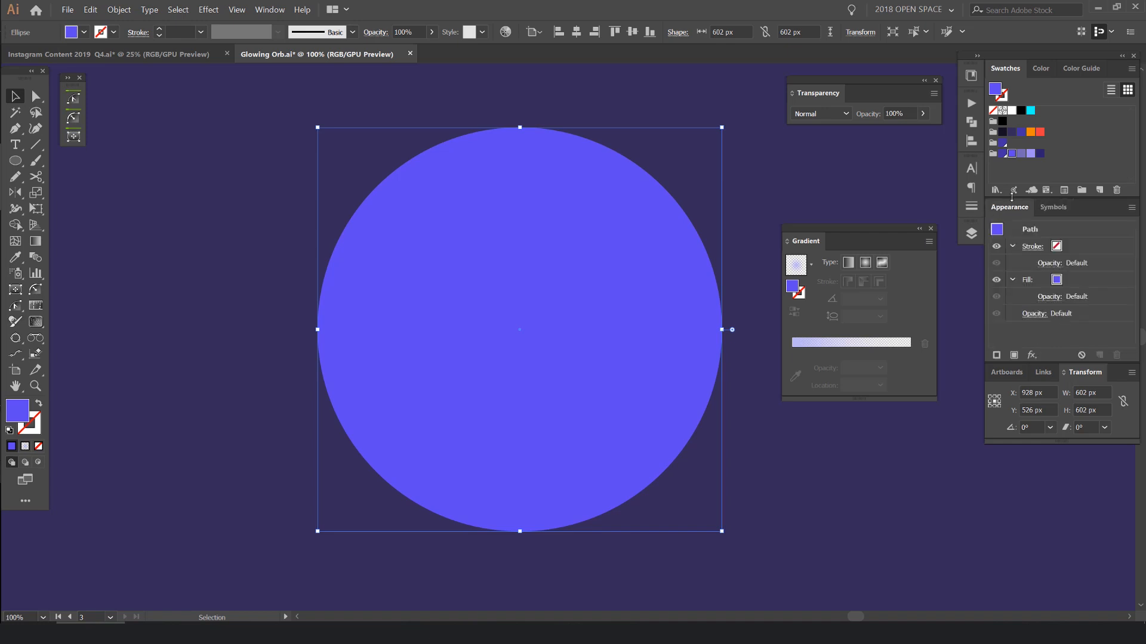
click(1031, 355)
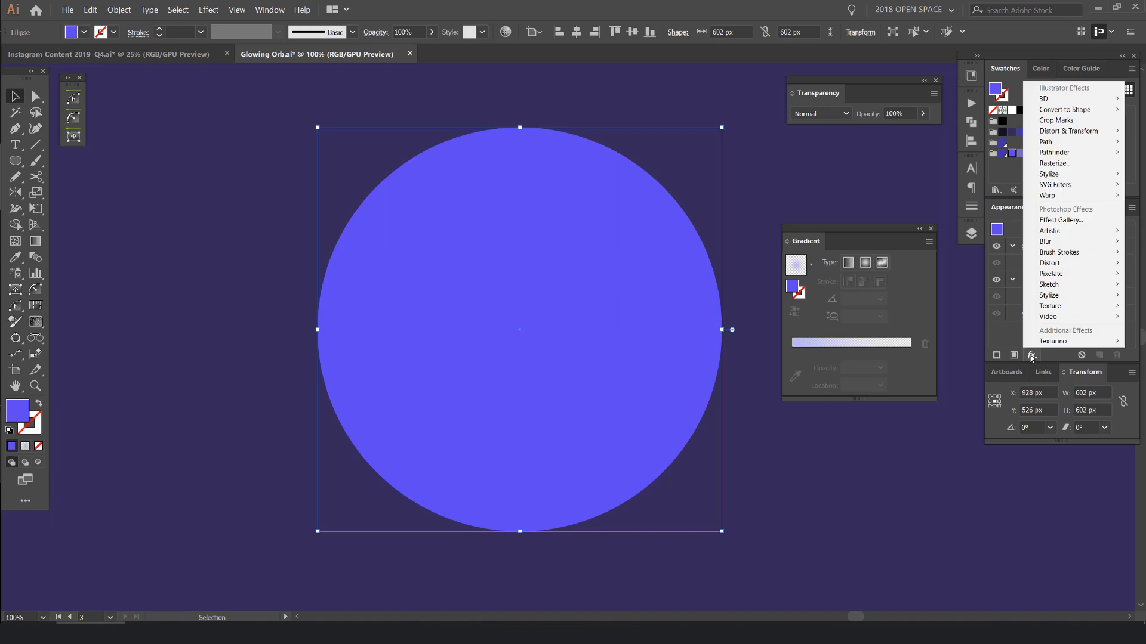
mouse_move(1062, 176)
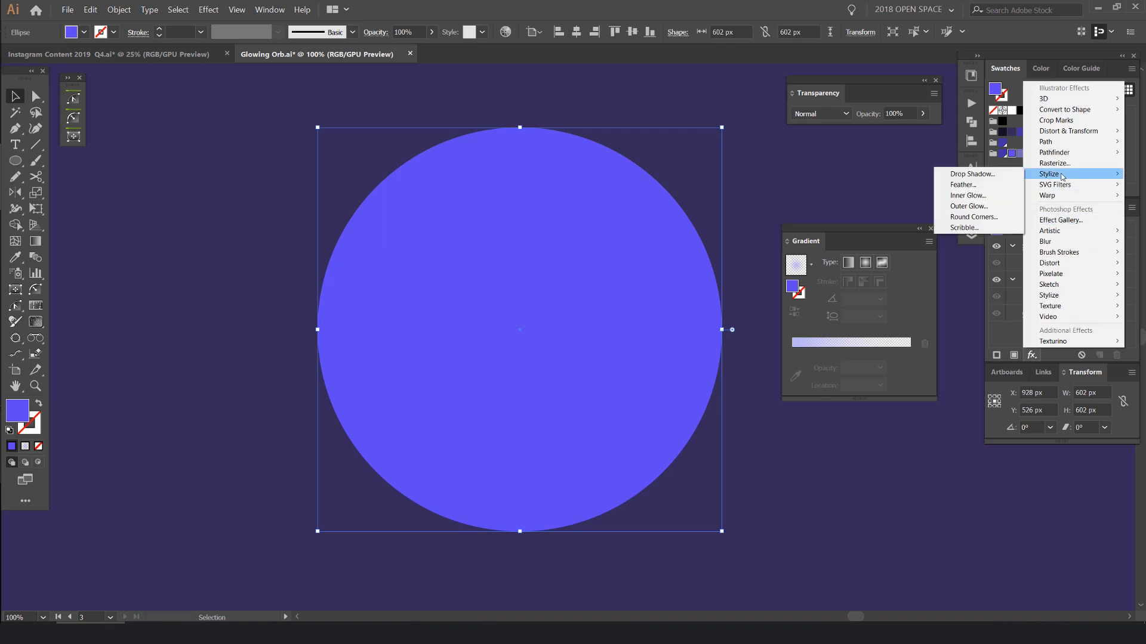
click(970, 207)
click(684, 263)
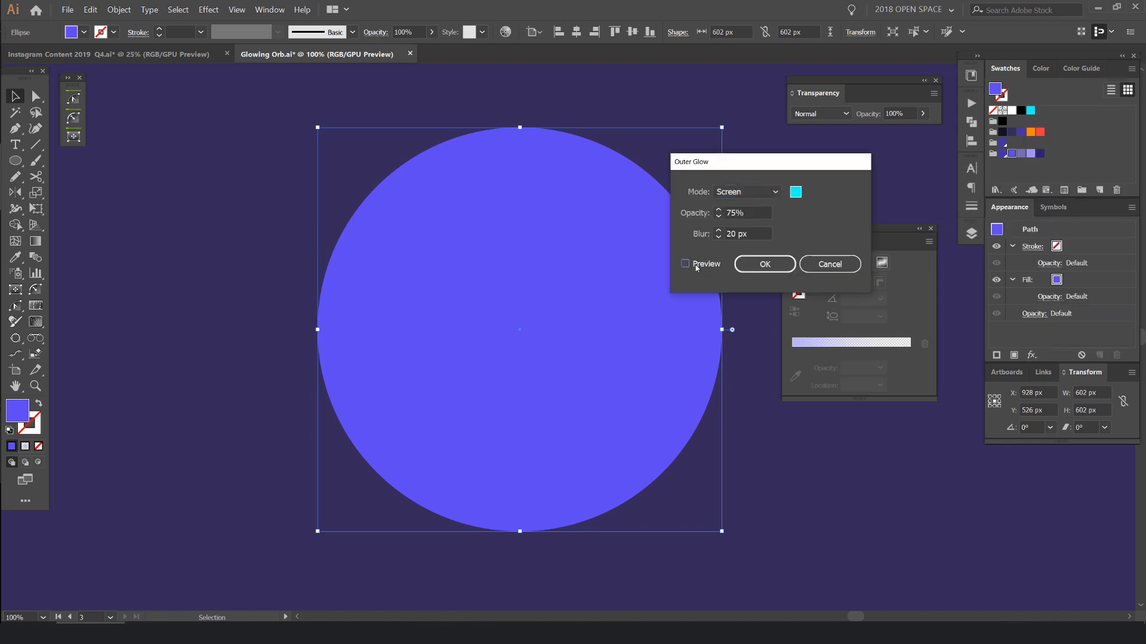
- Try the lavender swatch R=158 G=144 B=242 as the outer glow's colour
click(796, 190)
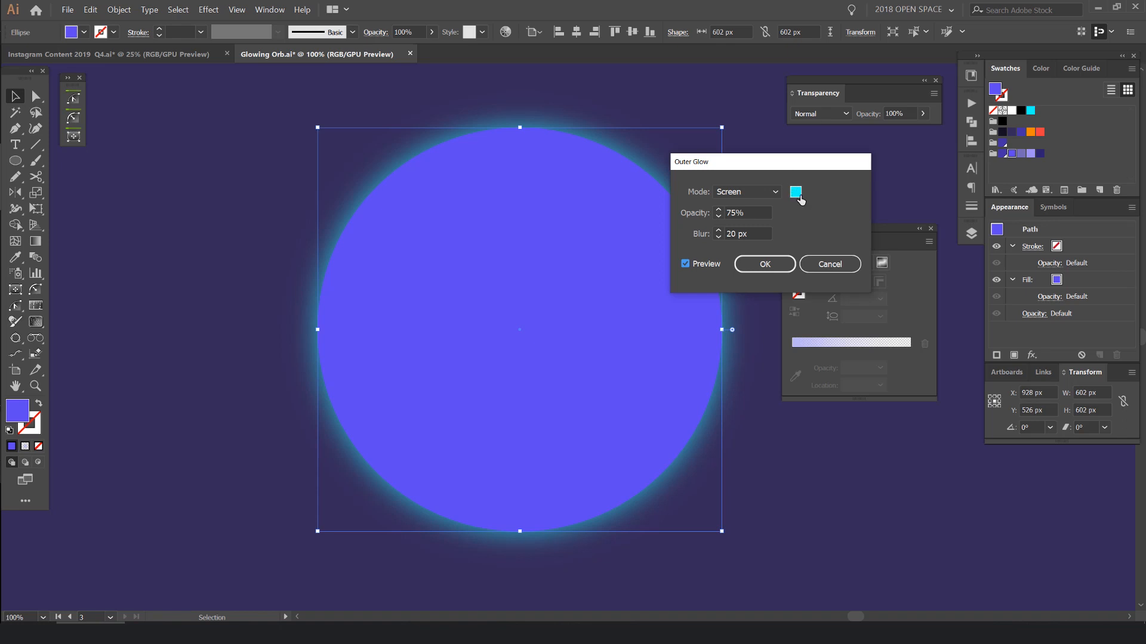
click(716, 270)
scroll(529, 279, down, 1)
click(449, 374)
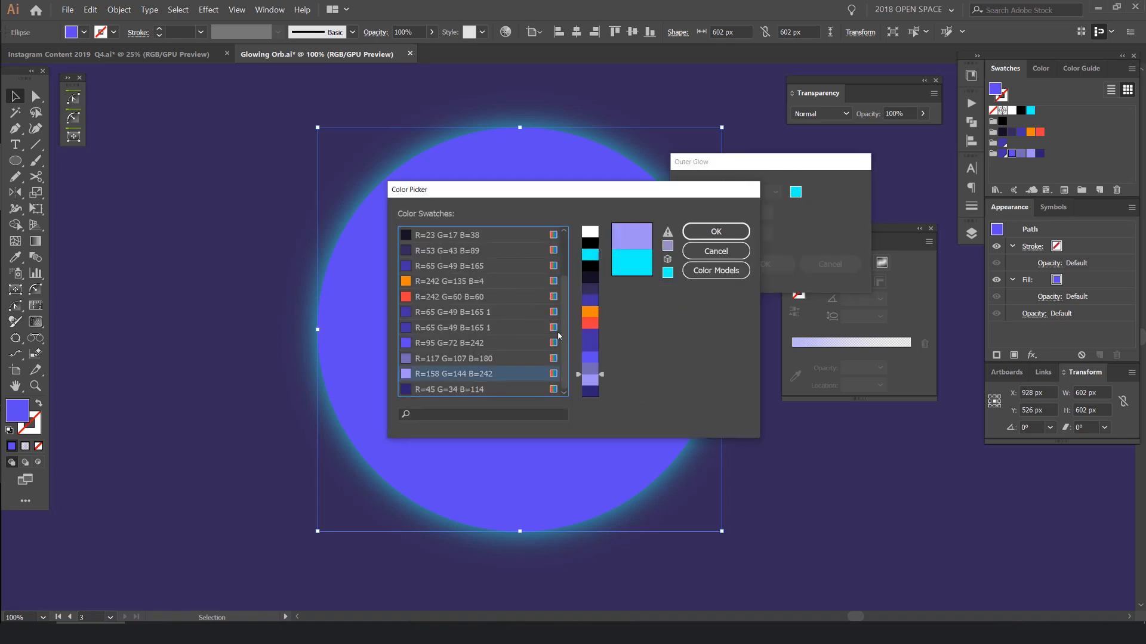
click(695, 233)
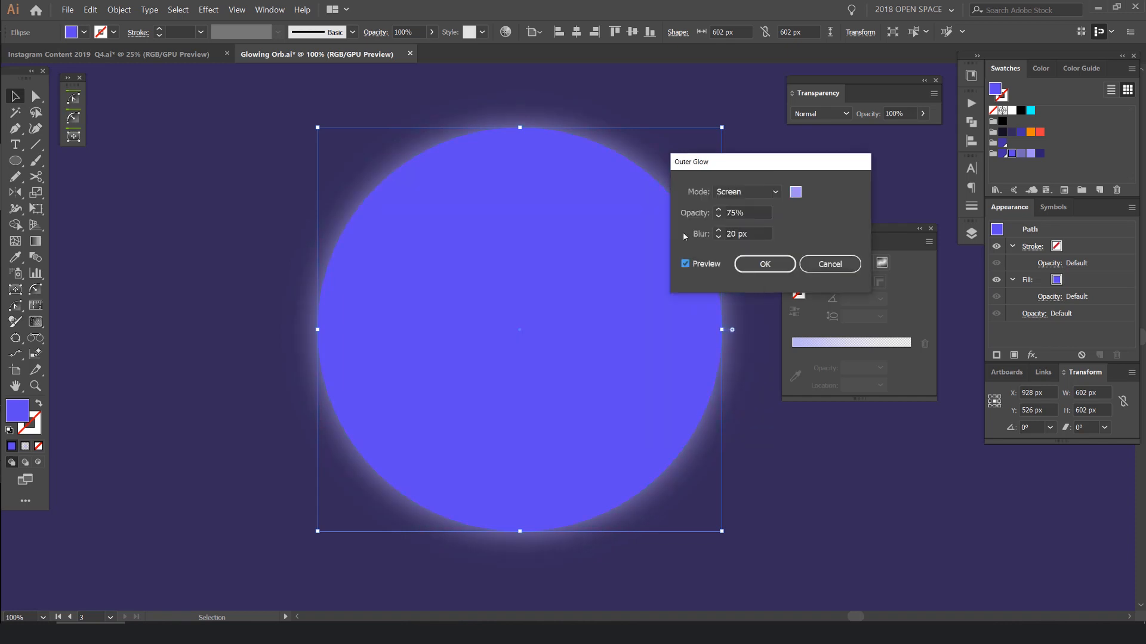
- Set the outer glow's colour to the violet swatch R=95 G=72 B=242 and move the effect's dialog aside
click(796, 192)
click(717, 268)
click(430, 345)
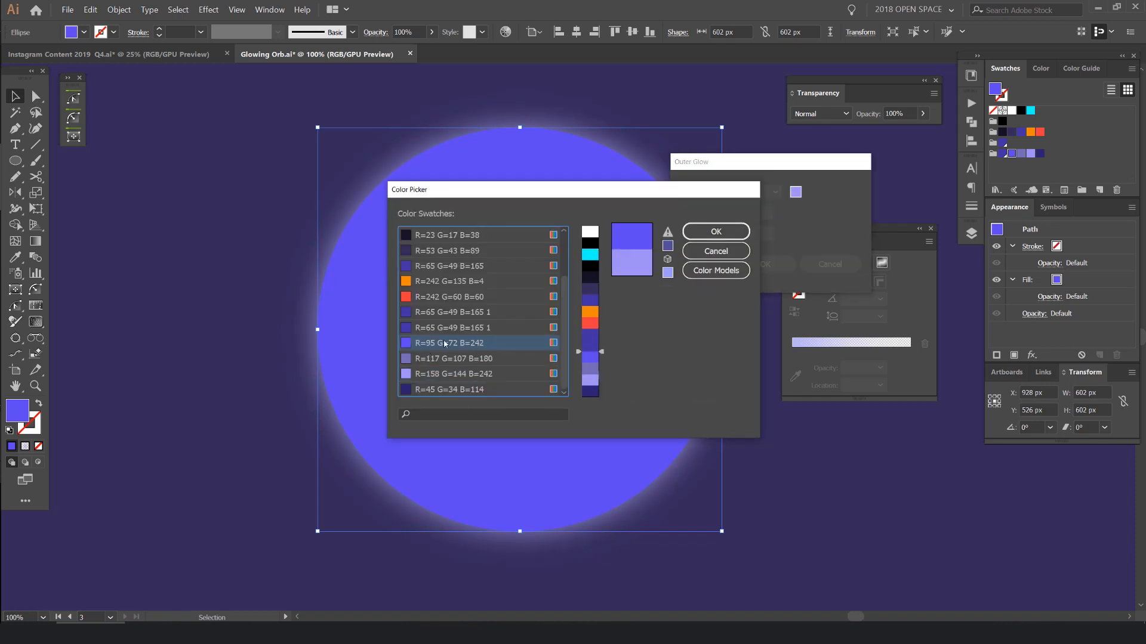
click(736, 228)
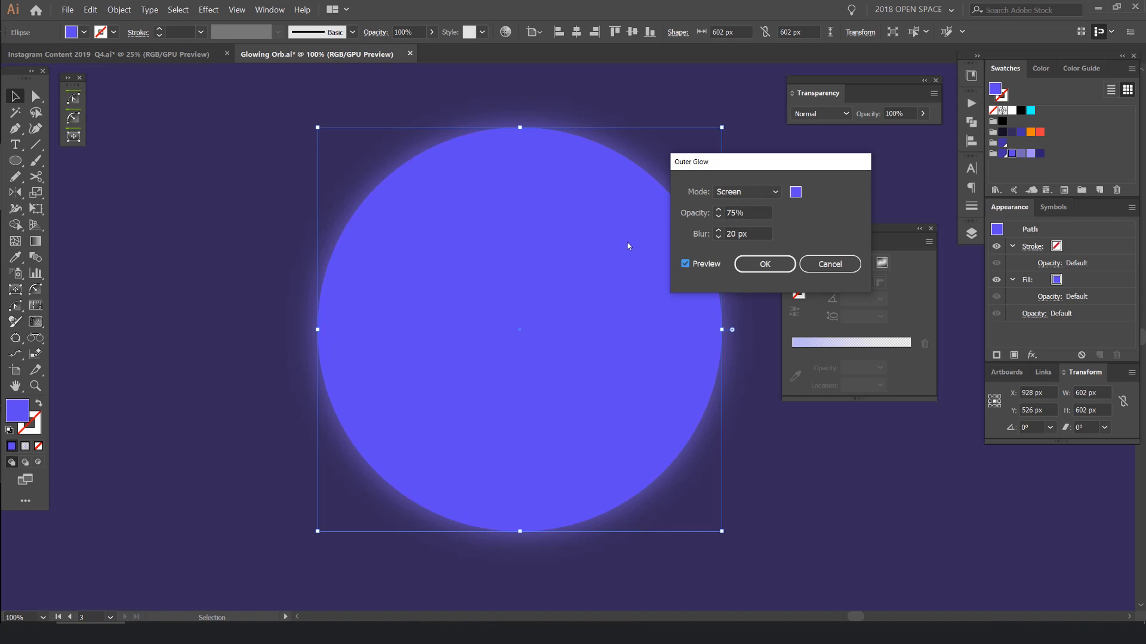
drag(705, 176, 753, 219)
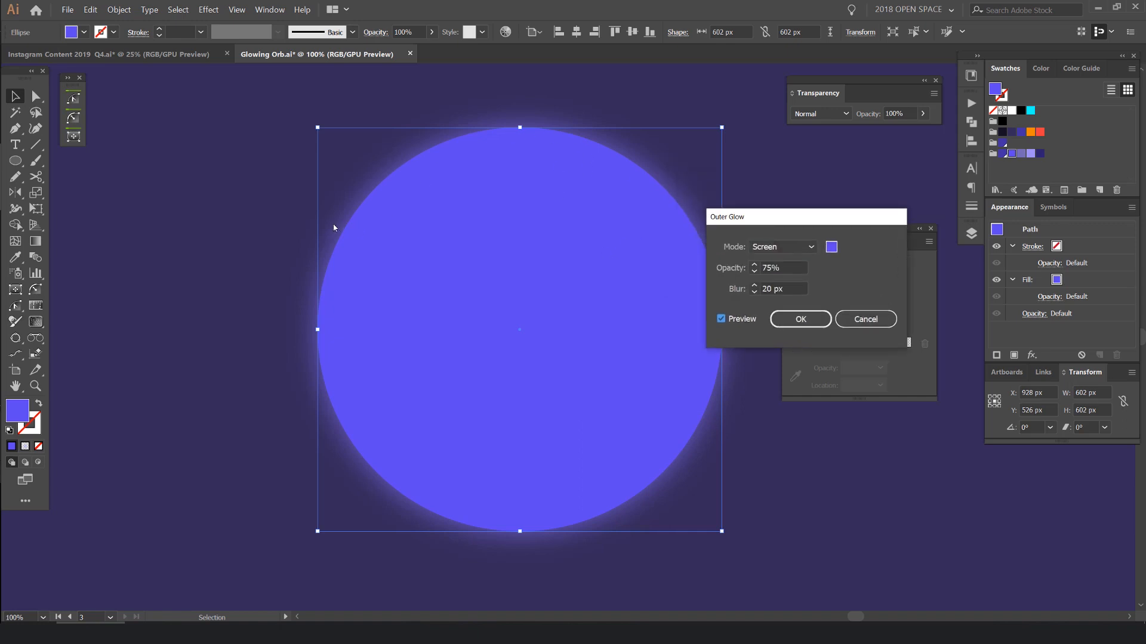
- Try lower blur values down to 0 px for the outer glow and restore the blur to 20 px
shift+click(754, 292)
shift+click(754, 292)
shift+click(755, 285)
shift+click(755, 285)
shift+click(755, 285)
shift+click(755, 285)
shift+click(754, 285)
shift+click(754, 286)
shift+click(755, 286)
shift+click(755, 292)
shift+click(755, 291)
shift+click(755, 291)
shift+click(755, 291)
shift+click(755, 291)
shift+click(755, 291)
shift+click(754, 291)
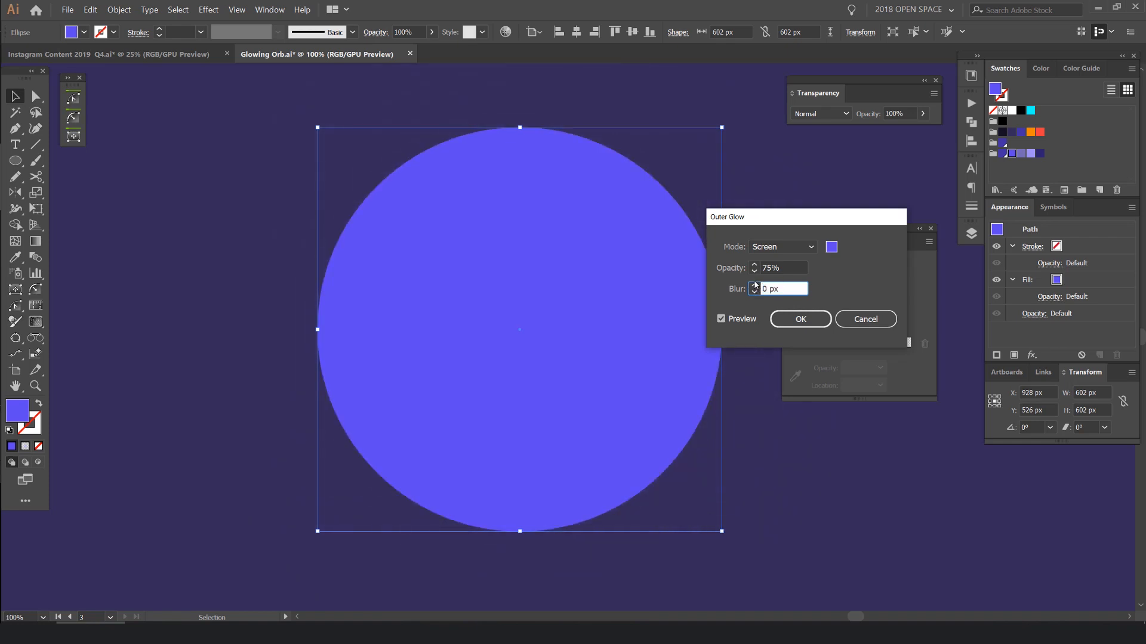
shift+click(754, 286)
shift+click(755, 286)
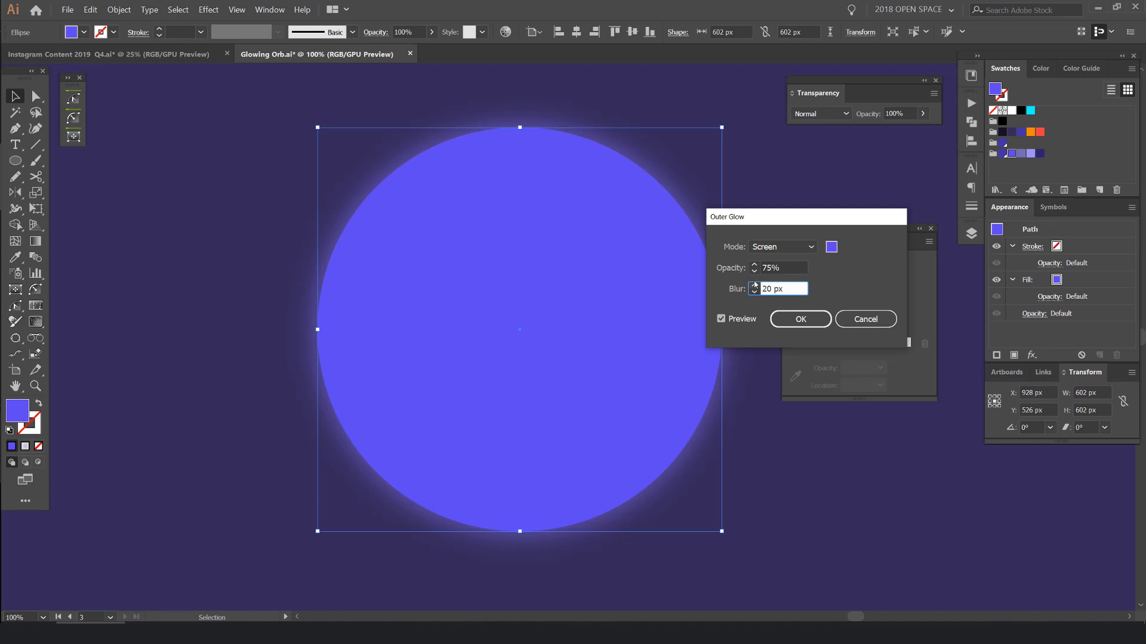
- Try an outer glow opacity of 100% and other values, keep the Screen mode and apply the effect to the circle
click(754, 268)
shift+click(754, 271)
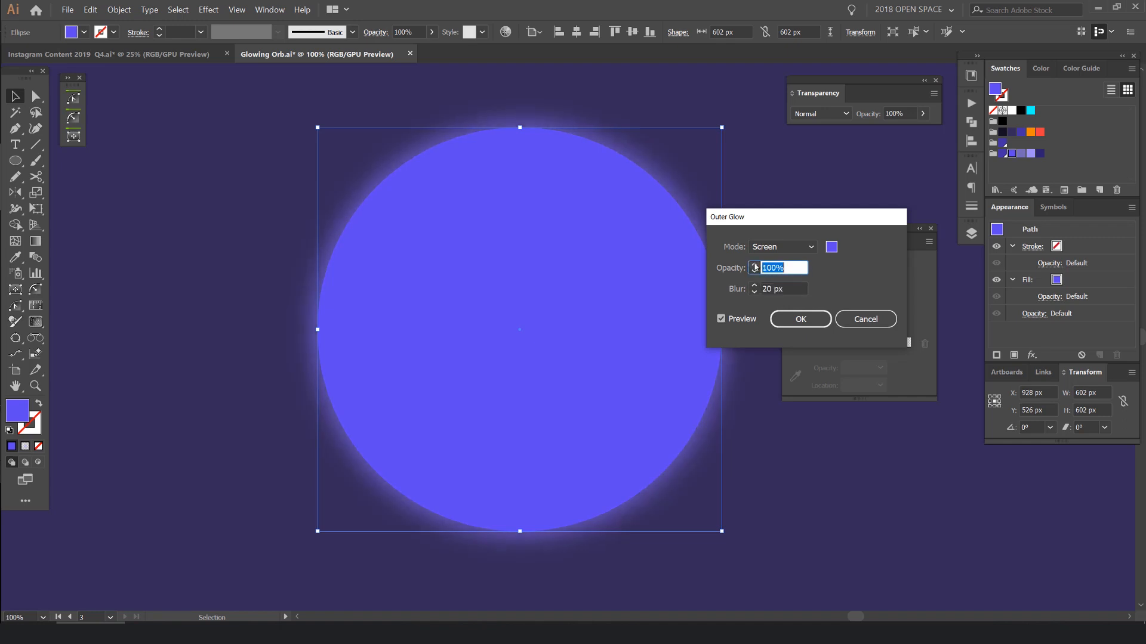
shift+click(754, 270)
shift+click(754, 271)
shift+click(754, 265)
shift+click(754, 265)
click(784, 247)
click(783, 247)
click(810, 320)
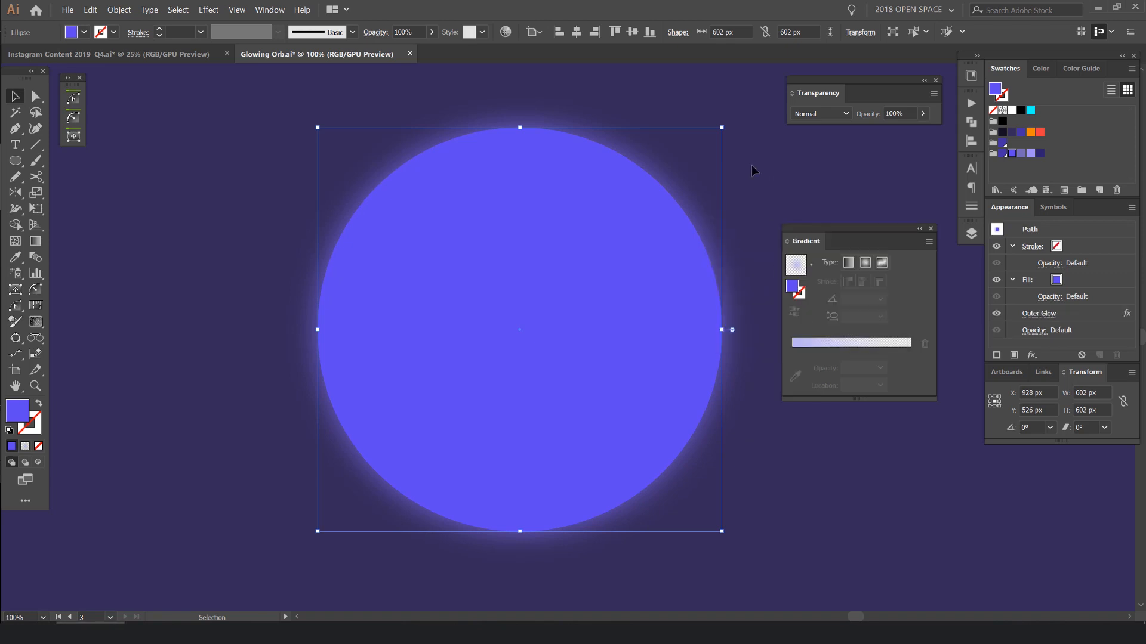
- Examine the outer glow around the circle's edge up close and at a distance
scroll(656, 191, up, 4)
scroll(593, 291, down, 7)
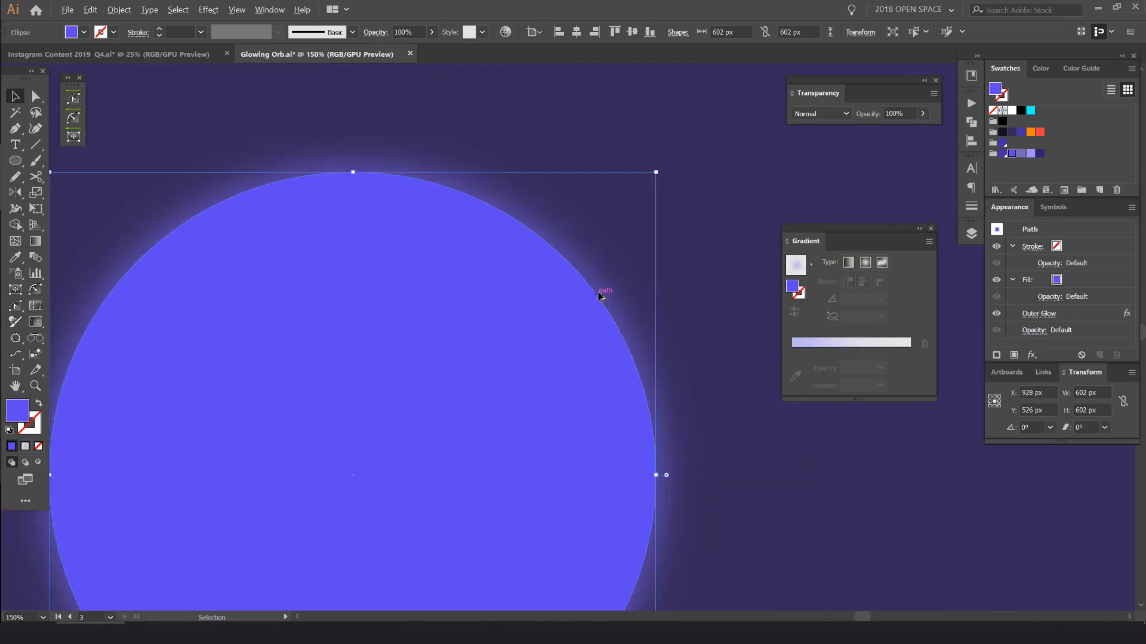
drag(593, 345, 671, 303)
key(ctrl+z)
click(705, 246)
scroll(600, 343, down, 2)
scroll(573, 332, up, 3)
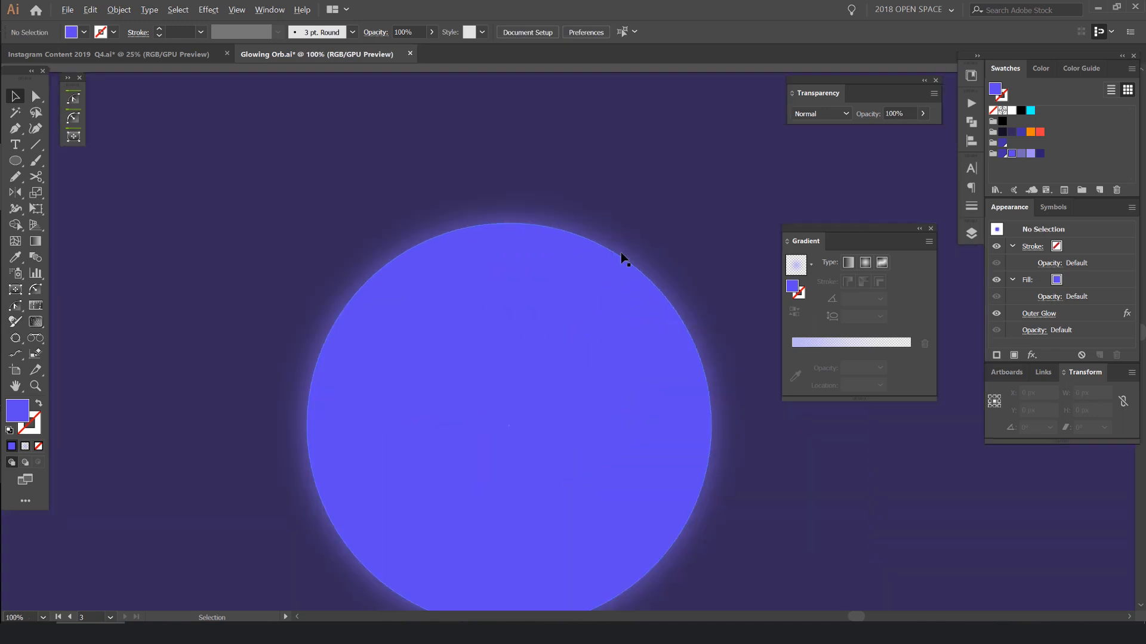
scroll(559, 247, down, 1)
click(637, 248)
scroll(637, 248, up, 1)
click(711, 187)
- Duplicate the glowing circle in place and delete the Outer Glow effect from the front copy
click(666, 219)
drag(669, 218, 642, 204)
key(a)
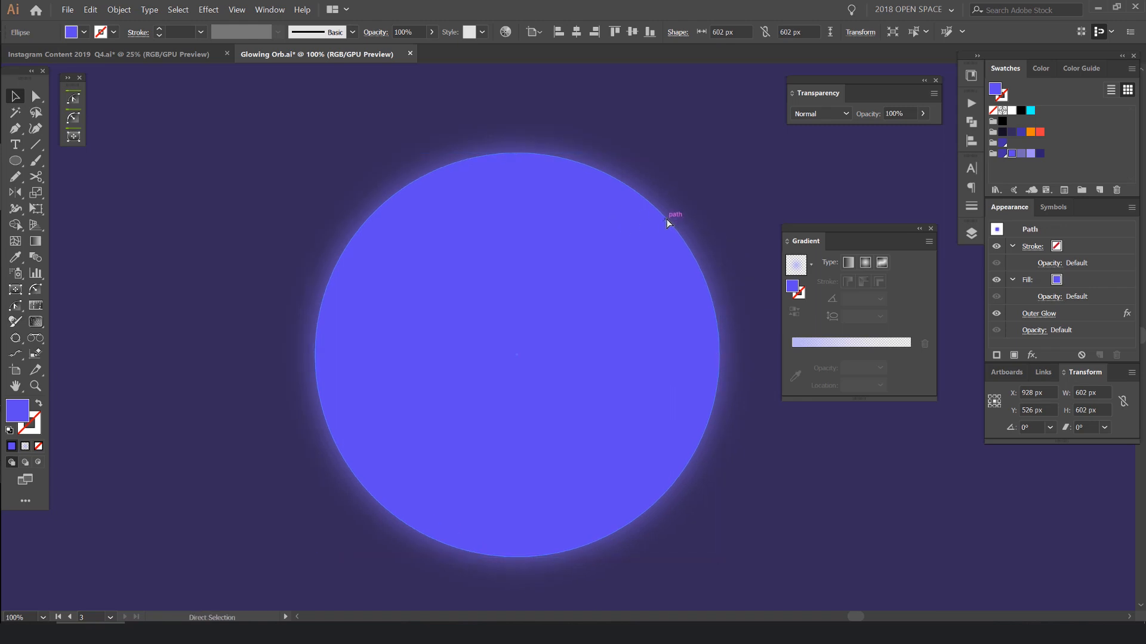
key(v)
scroll(686, 179, down, 1)
drag(663, 208, 784, 181)
key(a)
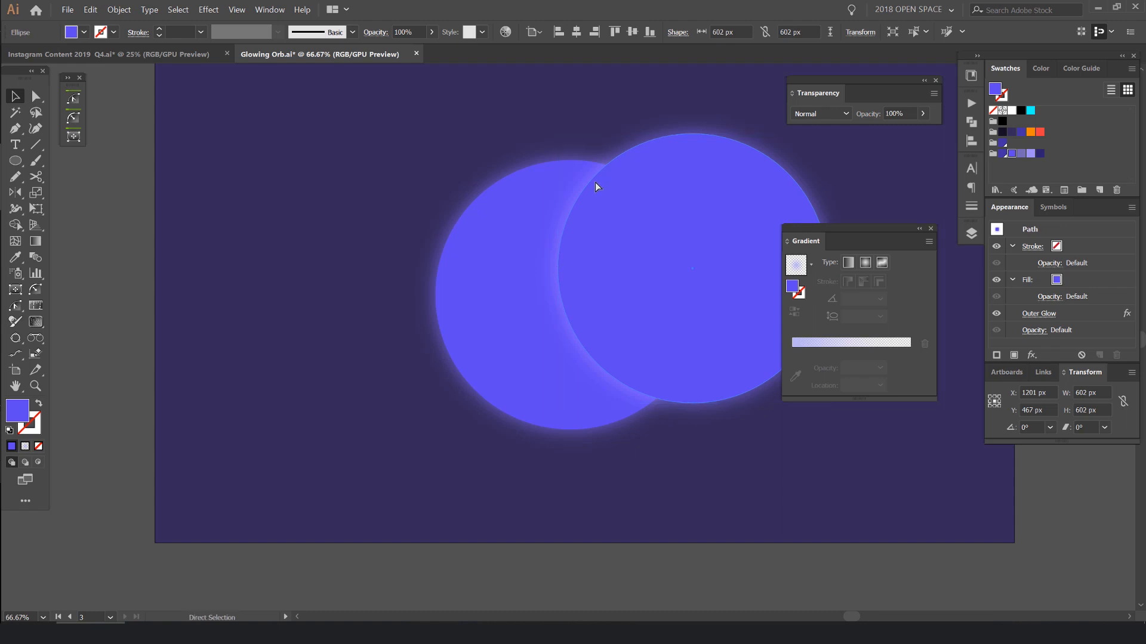
key(ctrl+z)
click(1098, 313)
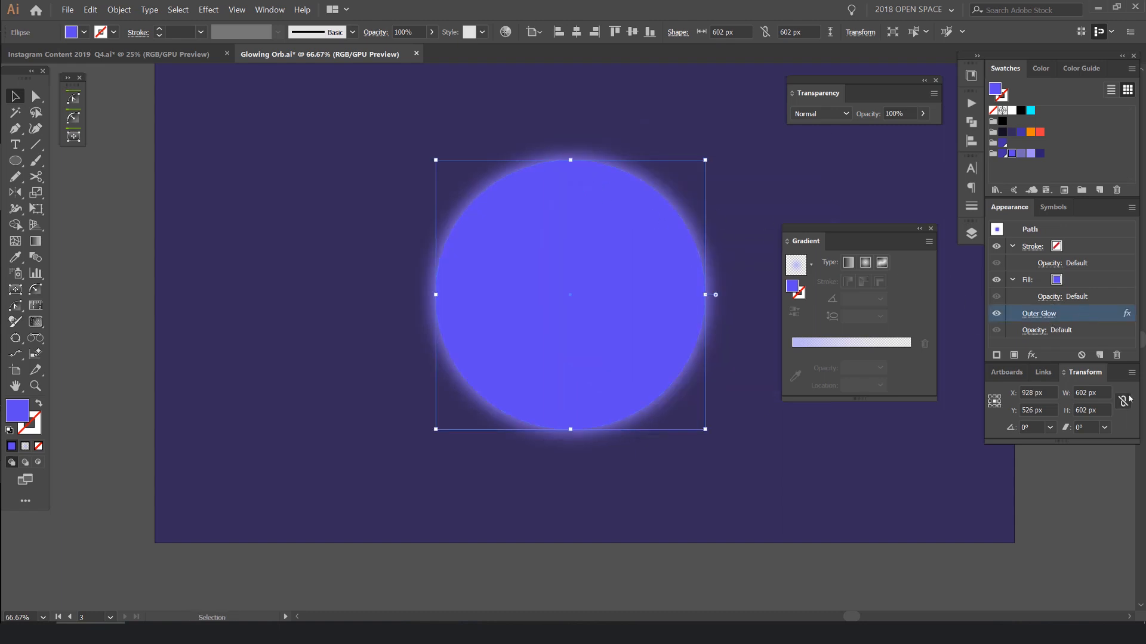
click(1116, 356)
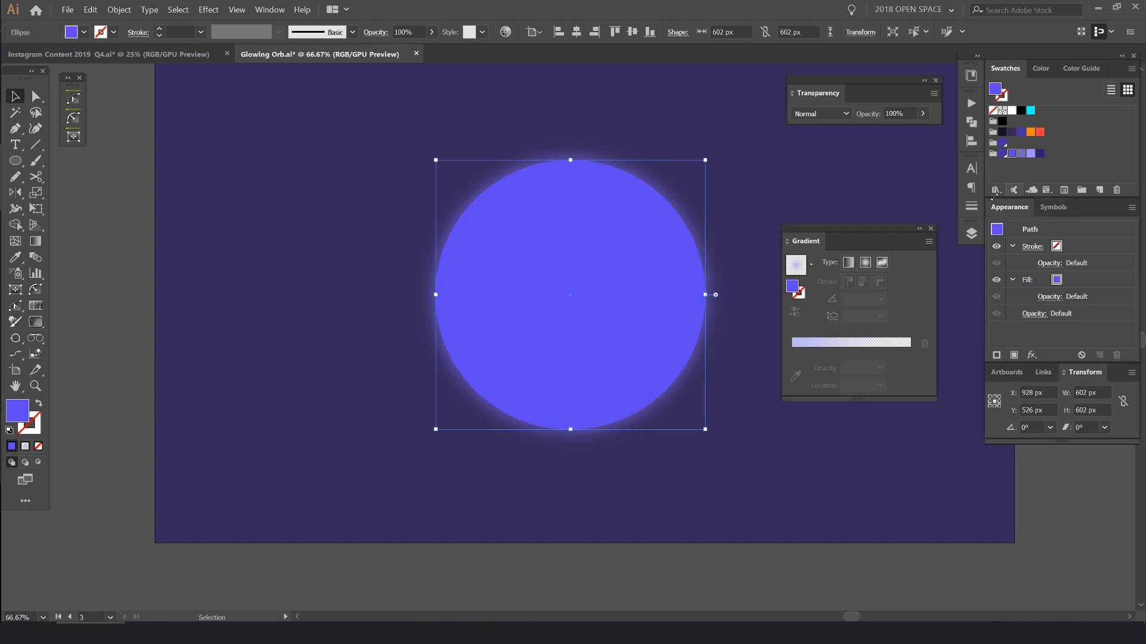
- Try moving the front circle aside and filling it with orange, restoring its place and violet fill
drag(551, 241, 270, 296)
key(ctrl+z)
click(1029, 133)
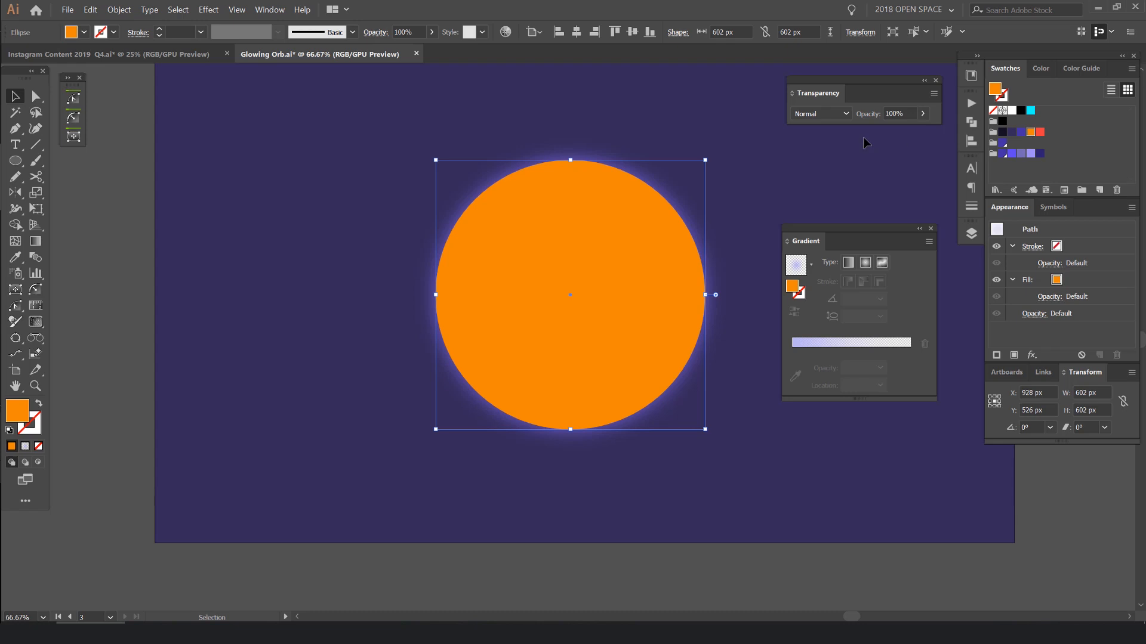
click(1011, 154)
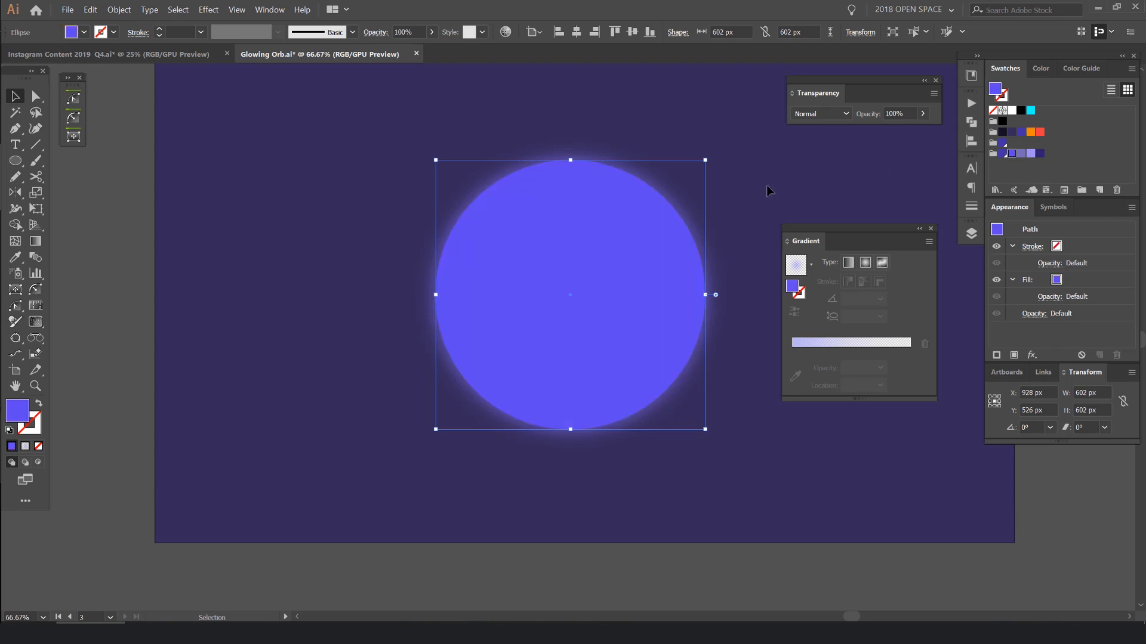
- Turn the front circle into an unfilled outline with a 3 pt stroke in the lavender swatch
scroll(668, 197, up, 1)
click(1031, 153)
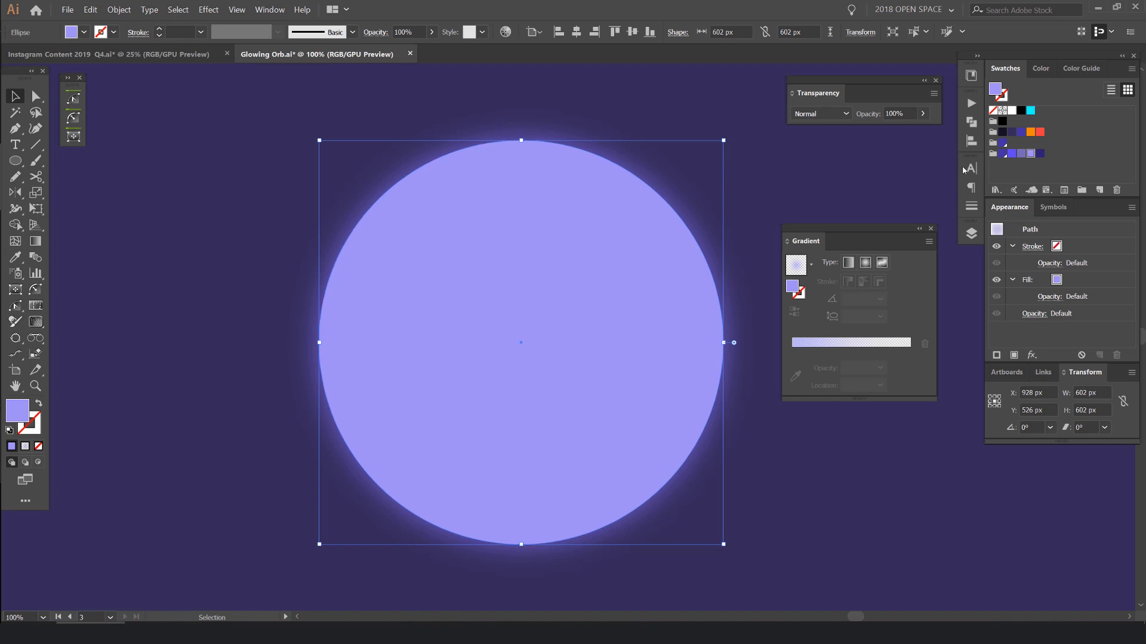
key(shift+x)
mouse_move(851, 236)
mouse_down()
mouse_move(817, 207)
mouse_move(835, 197)
mouse_up()
click(794, 260)
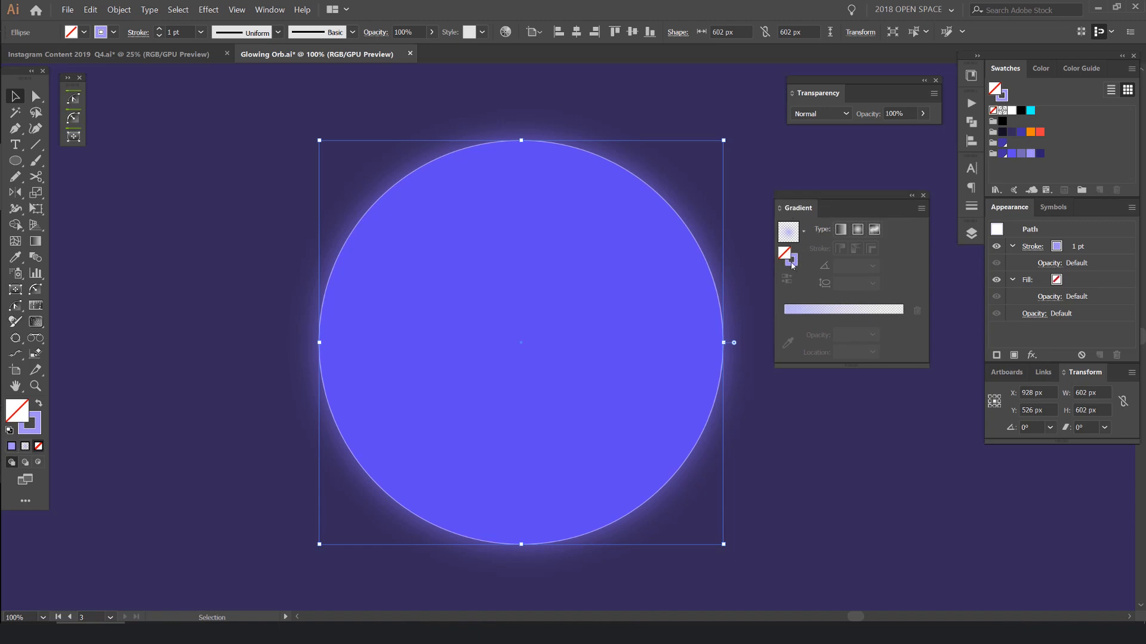
click(161, 30)
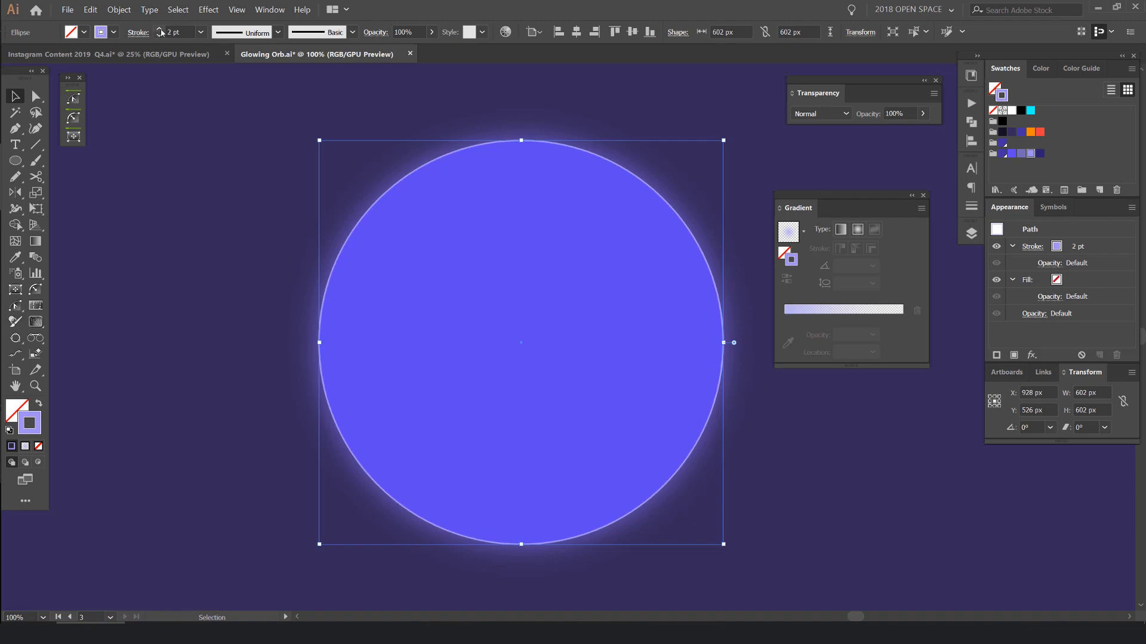
click(159, 30)
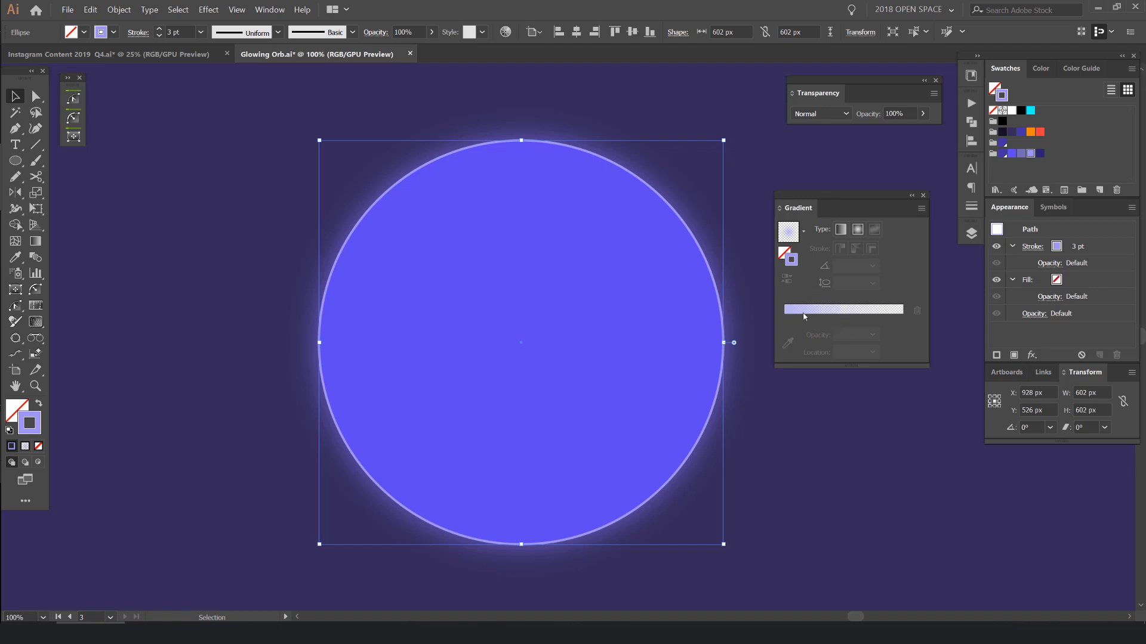
- Apply the lavender-to-transparent radial gradient to the outline's stroke and set its midpoint location to 57.45%
click(850, 313)
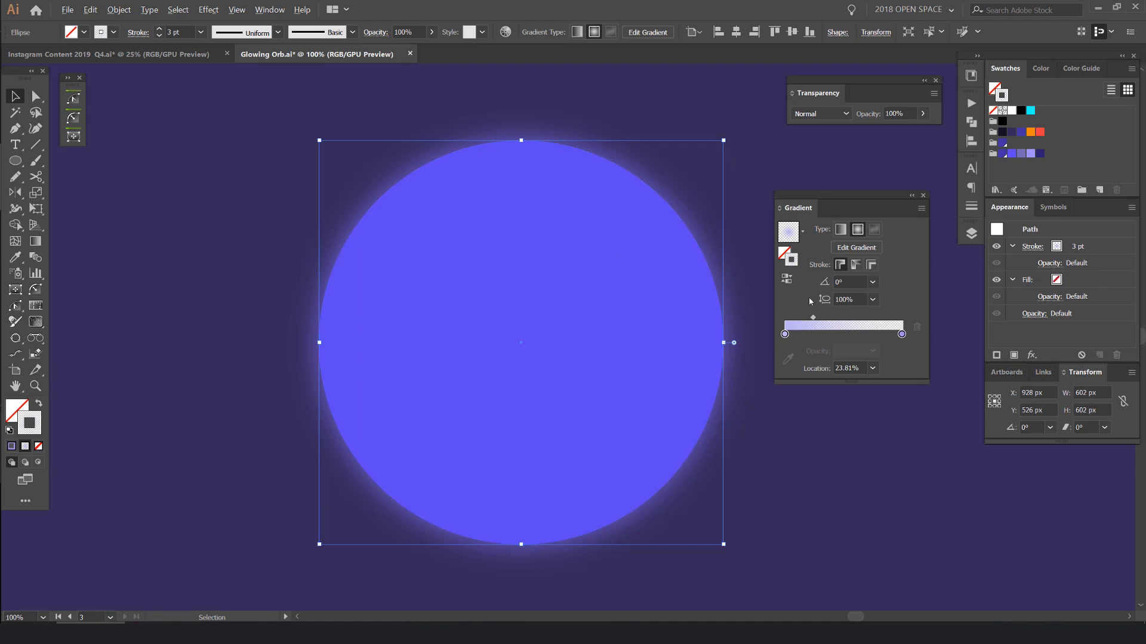
drag(819, 323, 853, 322)
scroll(666, 181, up, 5)
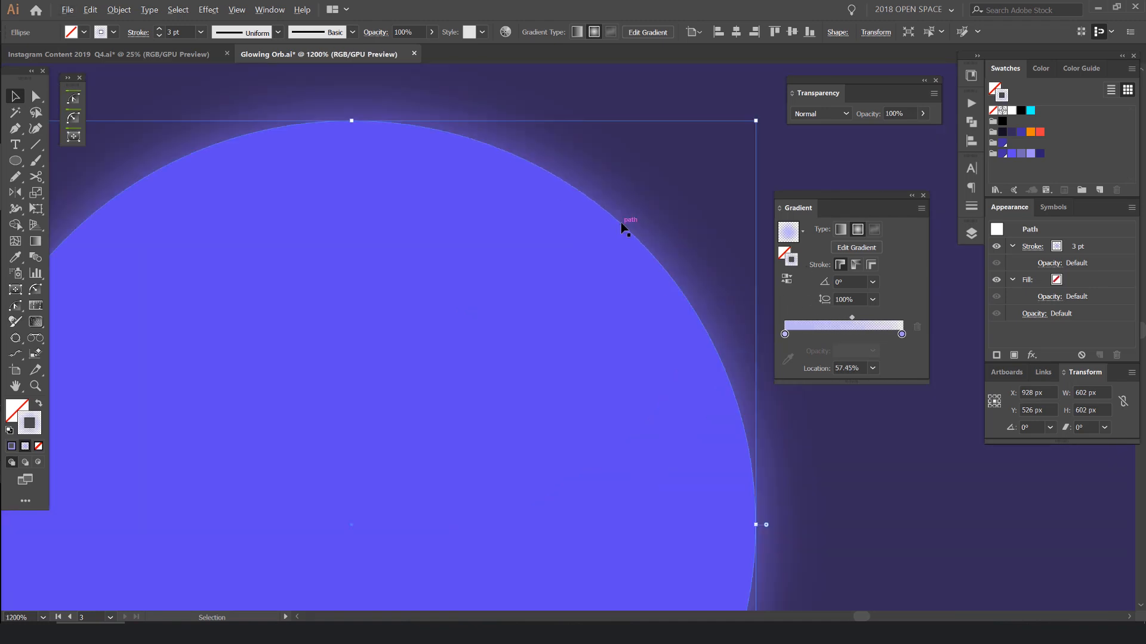
scroll(620, 222, down, 5)
scroll(602, 296, up, 2)
drag(660, 205, 651, 247)
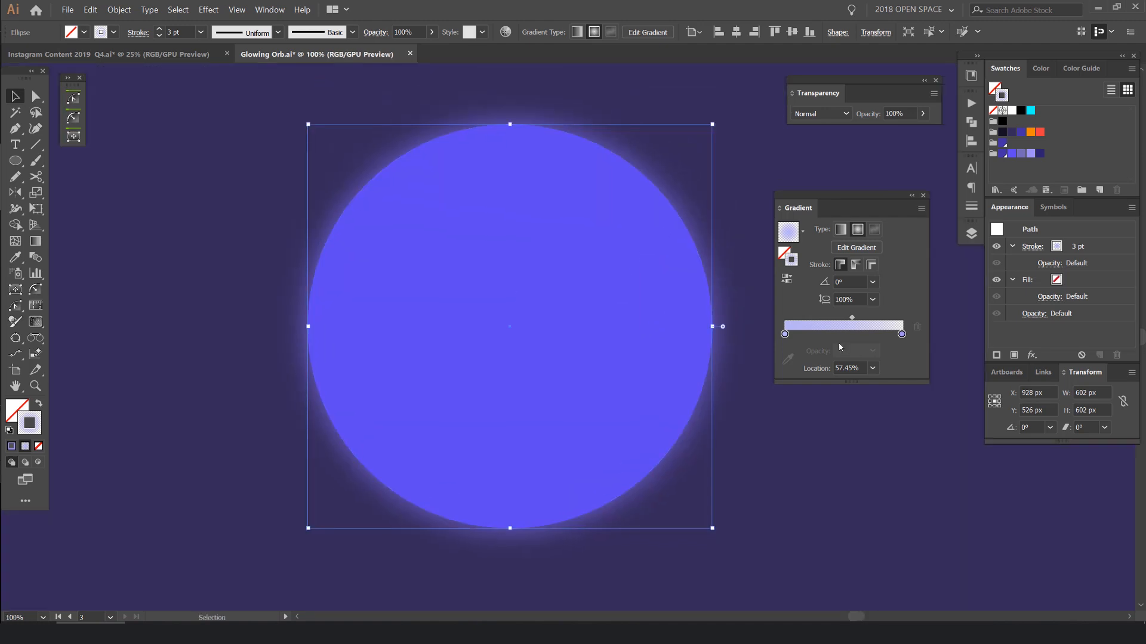
click(786, 337)
- Set the outline circle's blending mode to Color Dodge after trying Lighten and Screen
scroll(678, 208, up, 1)
click(811, 114)
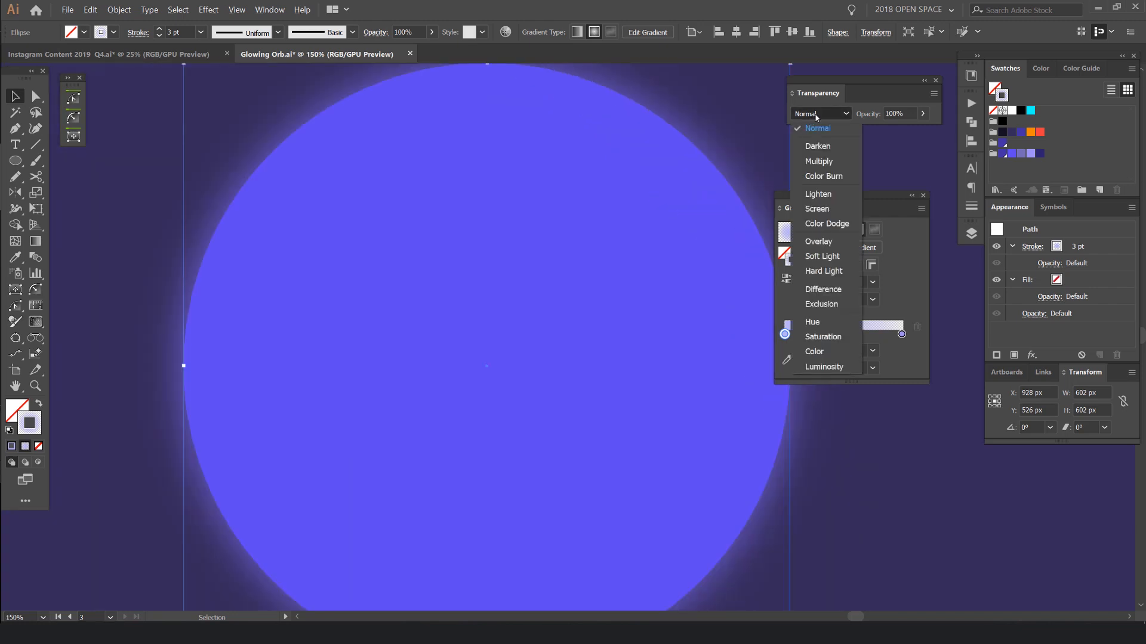
click(816, 114)
click(815, 115)
click(811, 176)
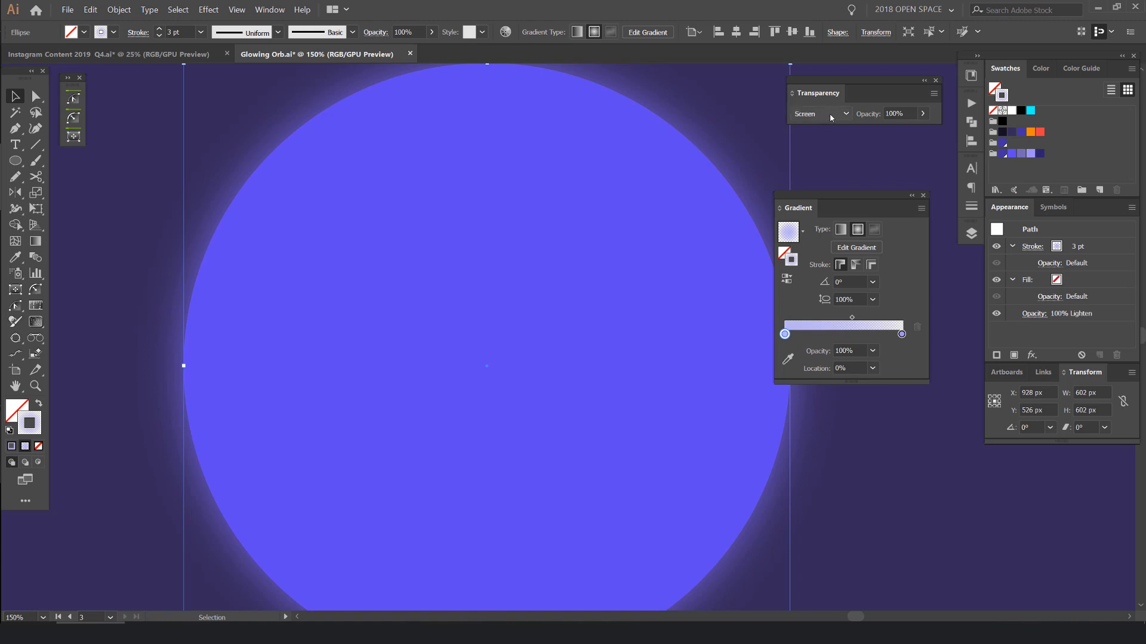
click(831, 113)
click(791, 223)
scroll(753, 203, down, 2)
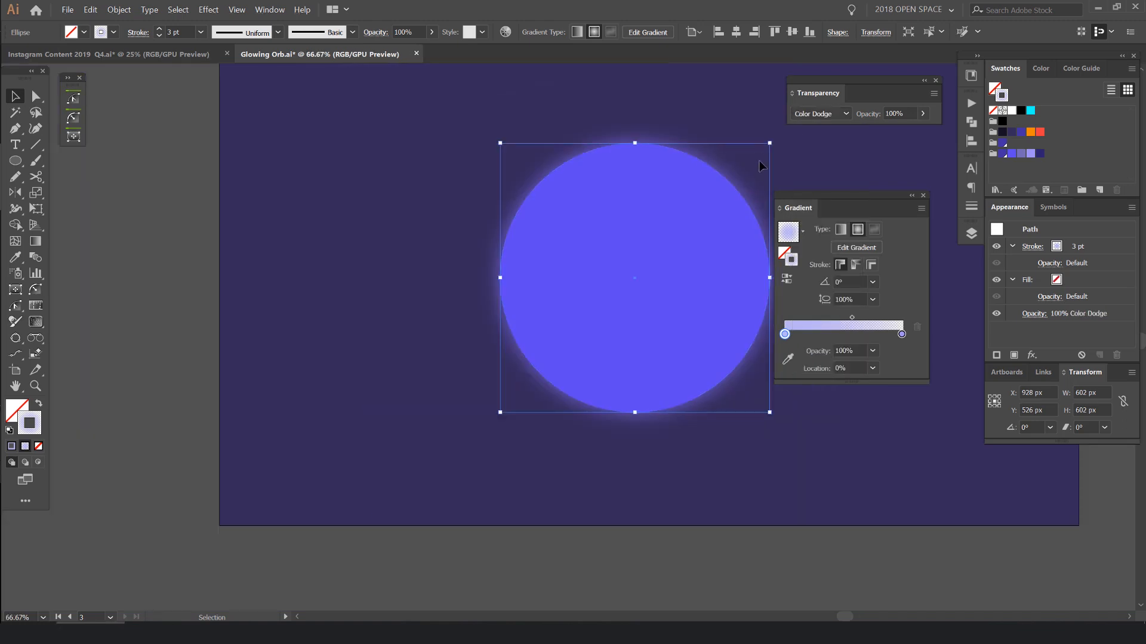
drag(755, 153, 664, 191)
key(ctrl+h)
key(ctrl+h)
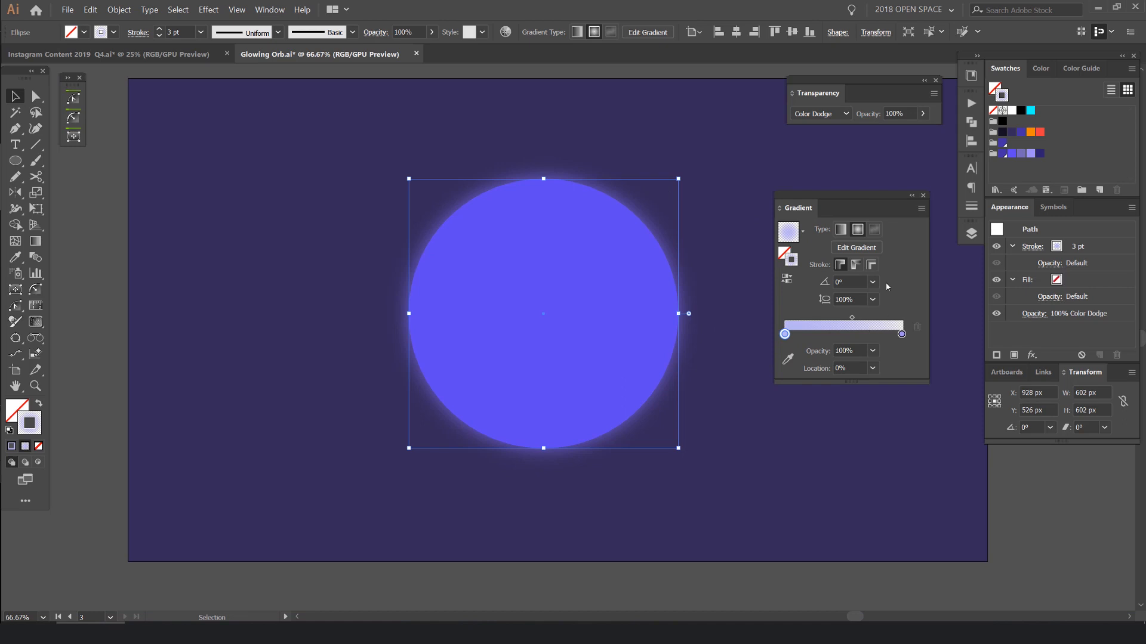
- Change the outline's stroke gradient to linear and check the bright edge of the circle
click(842, 230)
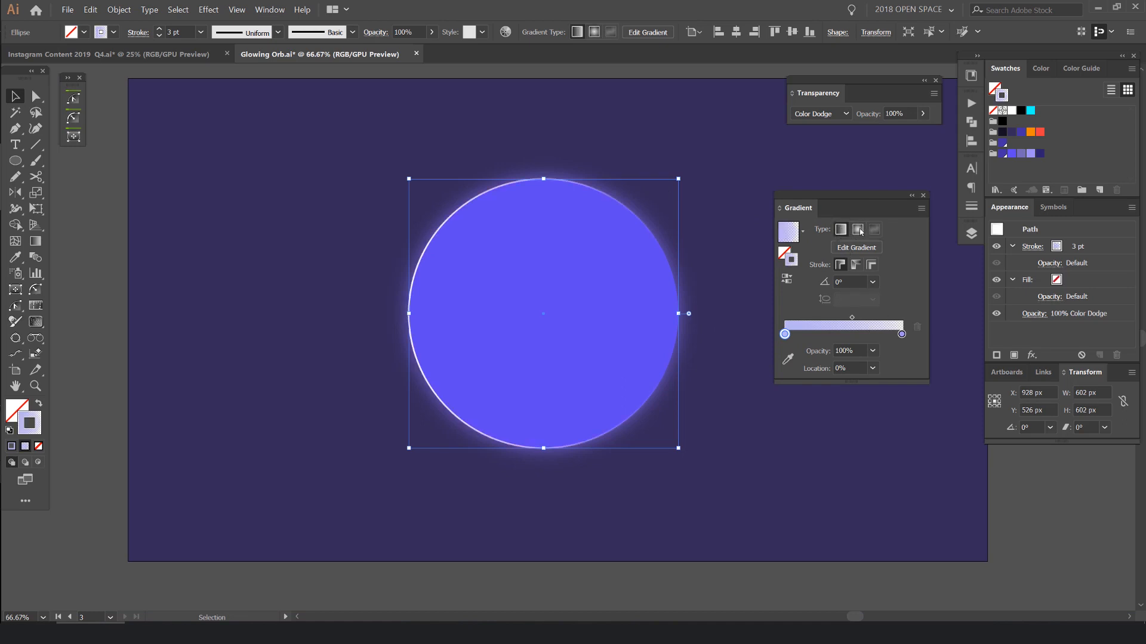
scroll(364, 271, up, 1)
click(439, 316)
scroll(421, 341, up, 3)
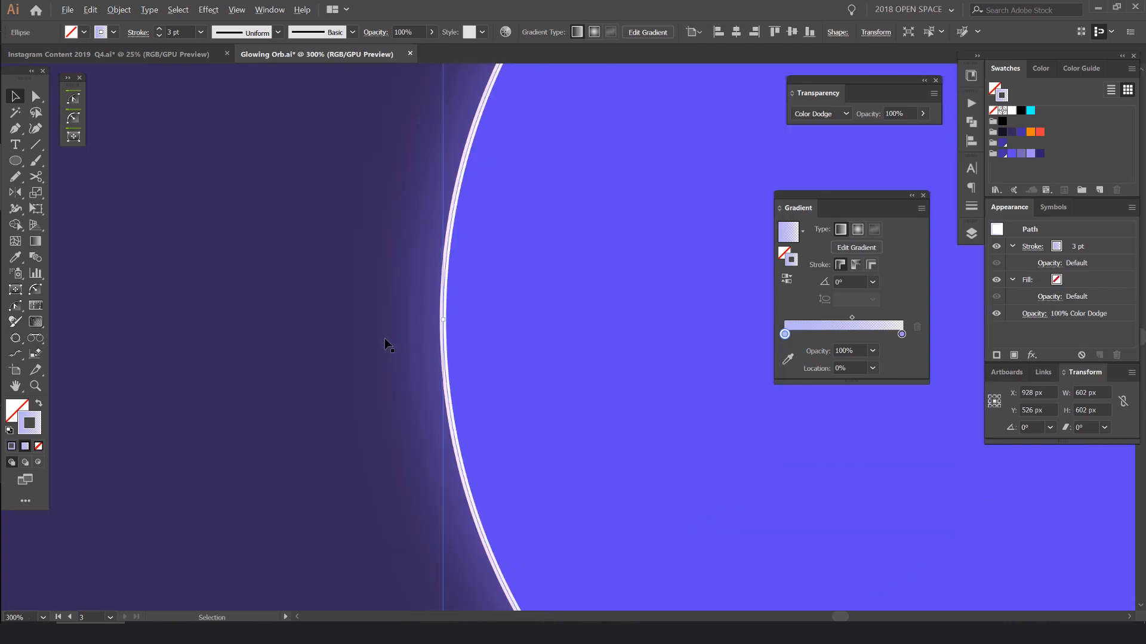
scroll(382, 338, down, 2)
scroll(366, 167, down, 2)
scroll(302, 176, down, 2)
click(301, 176)
scroll(428, 149, up, 1)
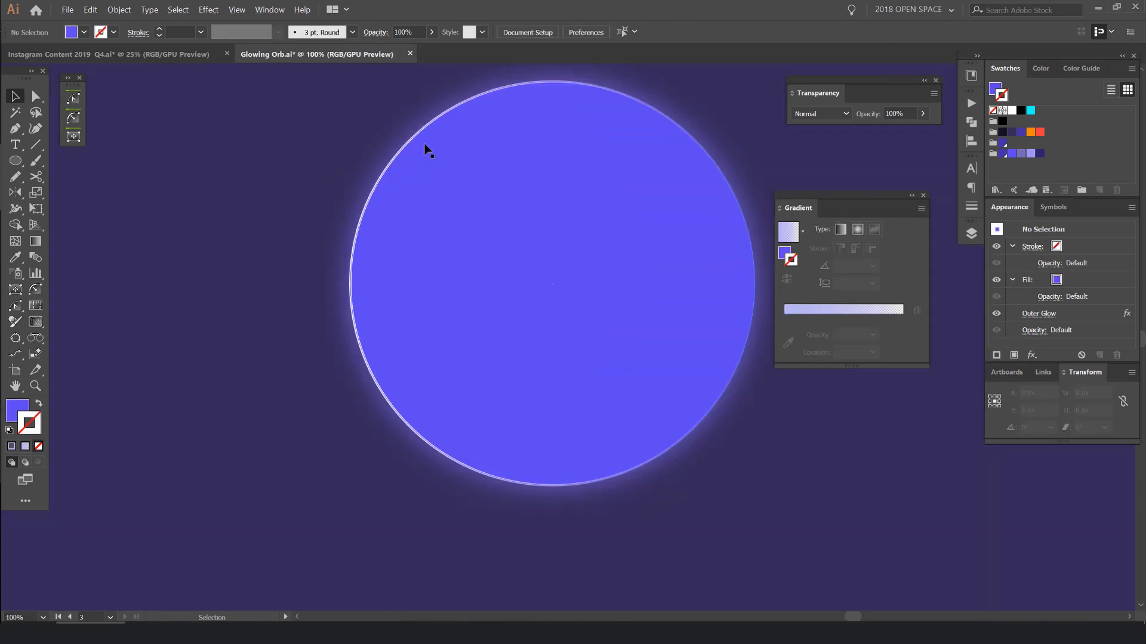
scroll(424, 263, up, 2)
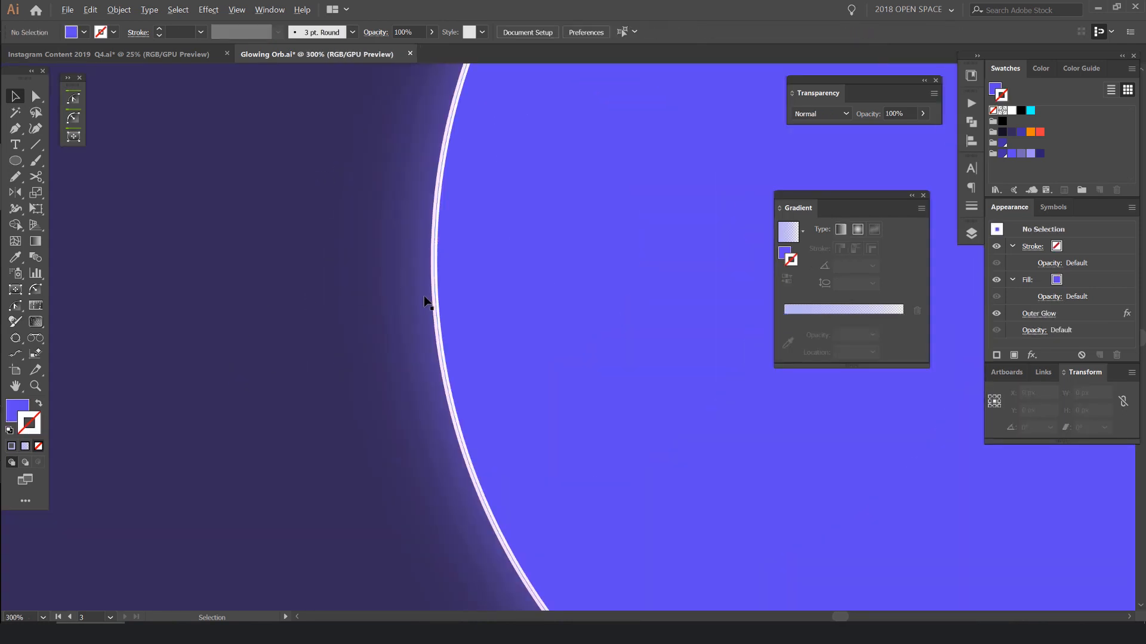
scroll(425, 271, down, 3)
- Select the outline circle and rotate it a quarter turn clockwise
click(427, 269)
drag(529, 220, 481, 239)
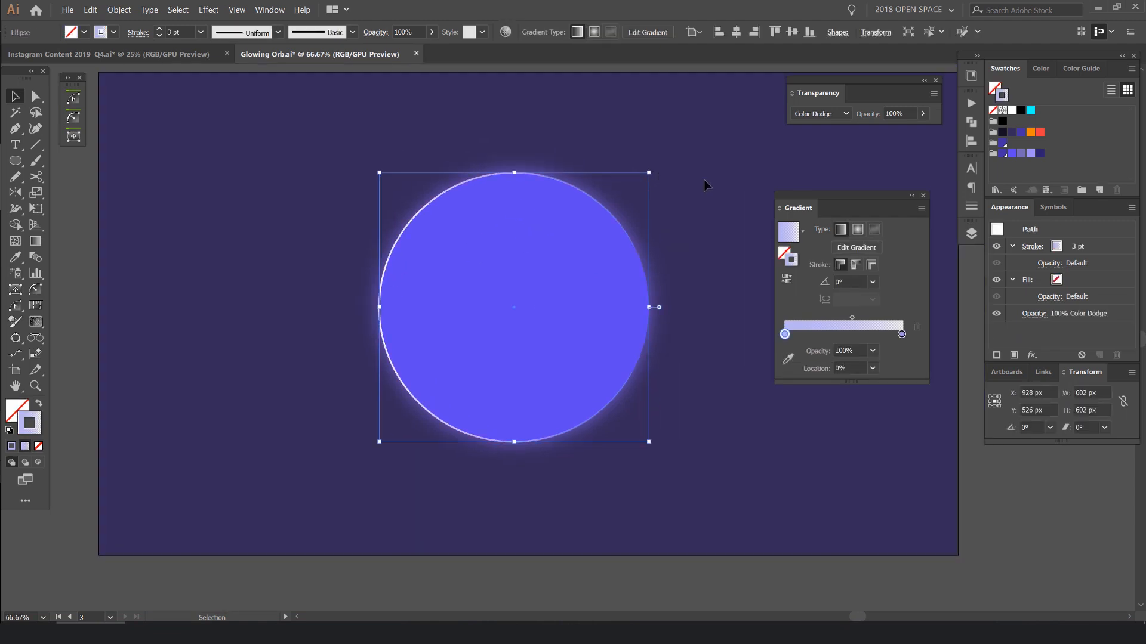
drag(654, 170, 629, 371)
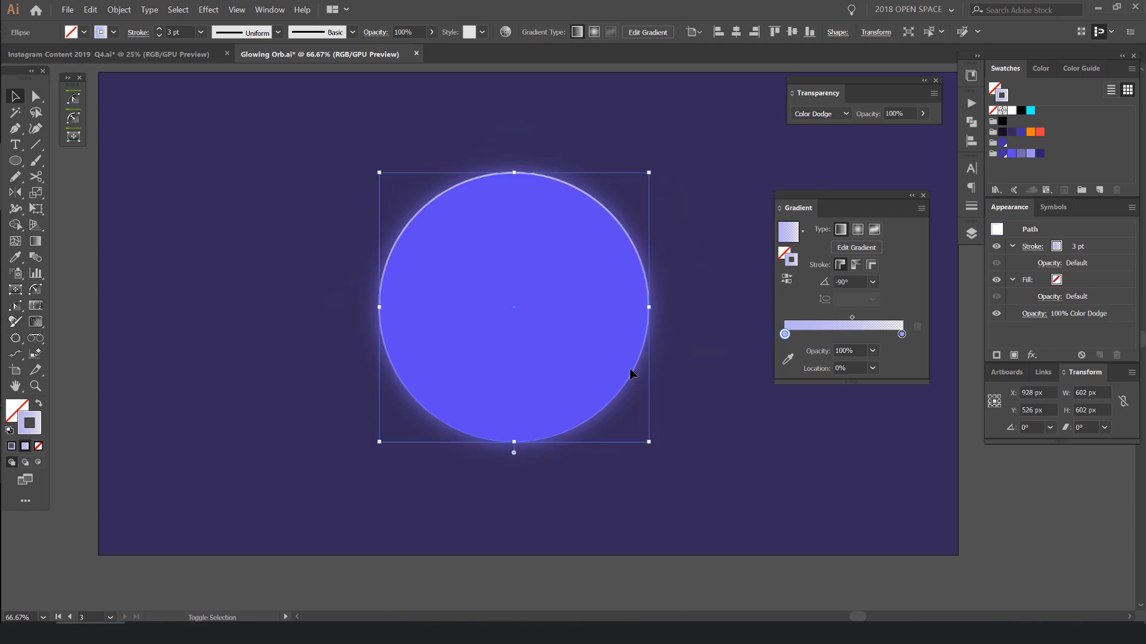
- Set the stroke gradient's angle to 120° after trying 0°
drag(850, 284, 799, 281)
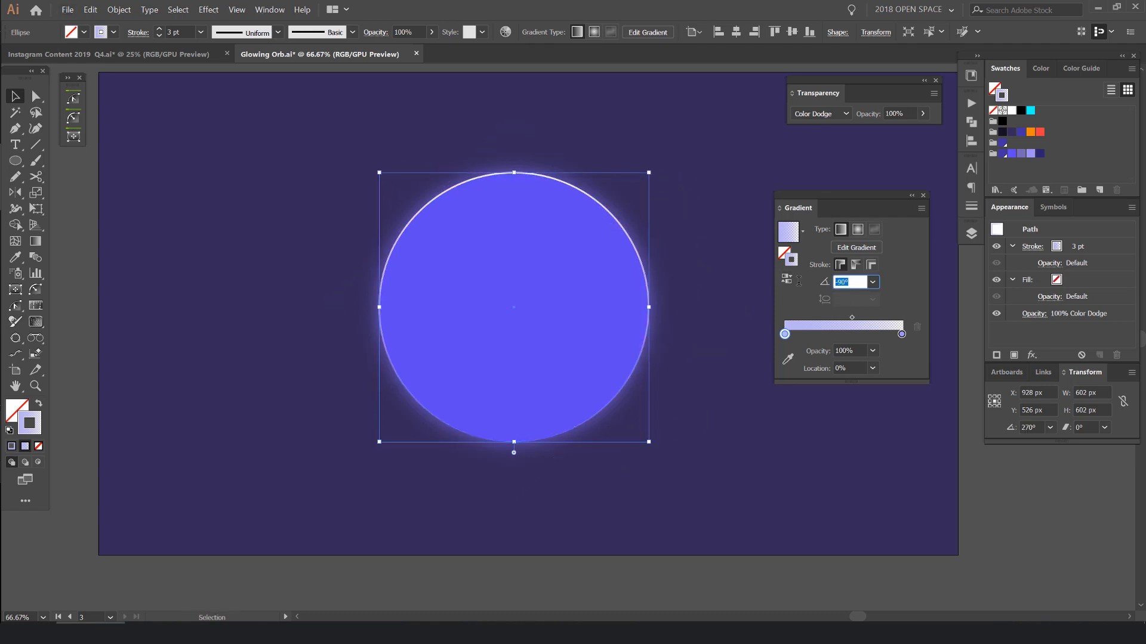
text(0)
key(Return)
click(872, 282)
click(860, 279)
drag(860, 280, 787, 281)
key(Return)
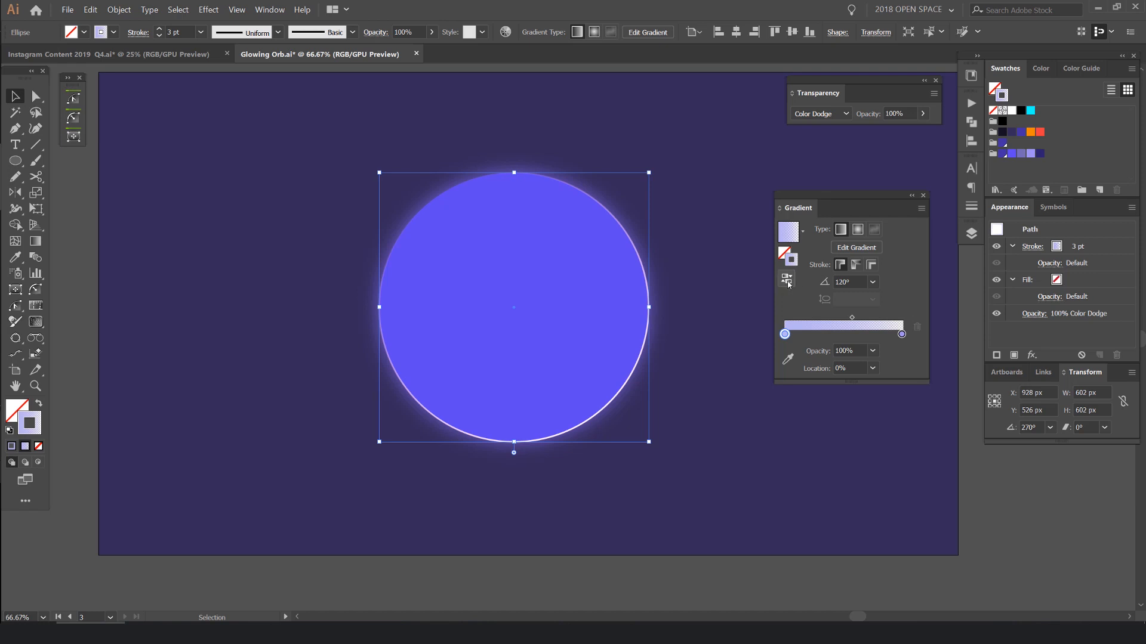
- Reverse the stroke gradient's direction and deselect the outline circle
click(789, 281)
click(646, 197)
drag(581, 197, 673, 163)
key(ctrl+z)
scroll(701, 149, down, 1)
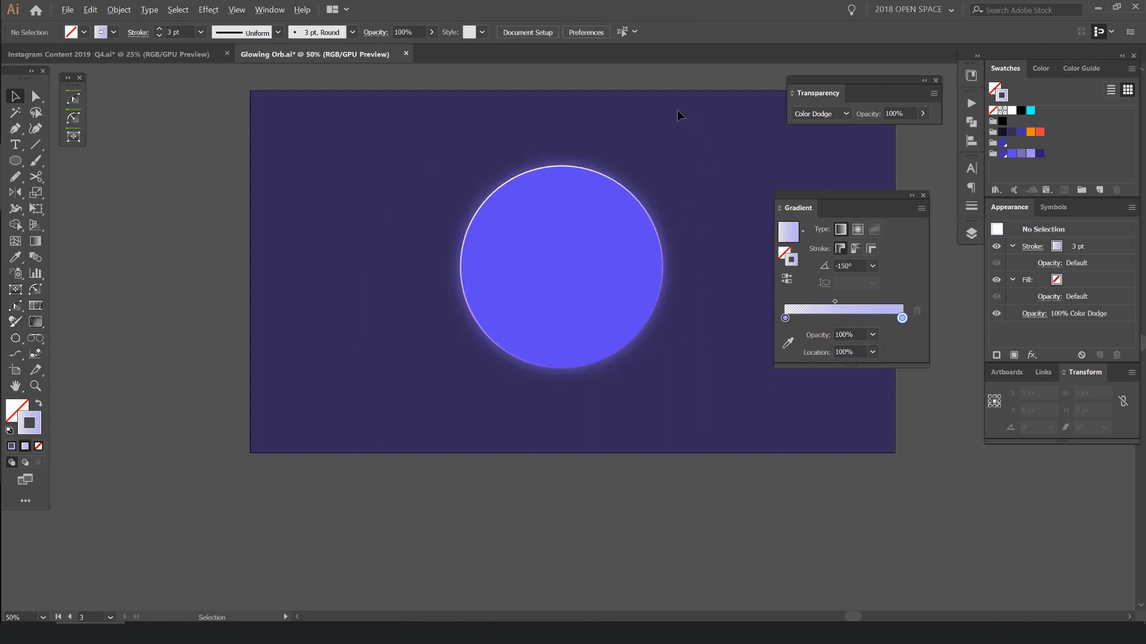
- Select the outline circle at the violet circle's upper edge and undo the move that shifted it
scroll(514, 158, up, 3)
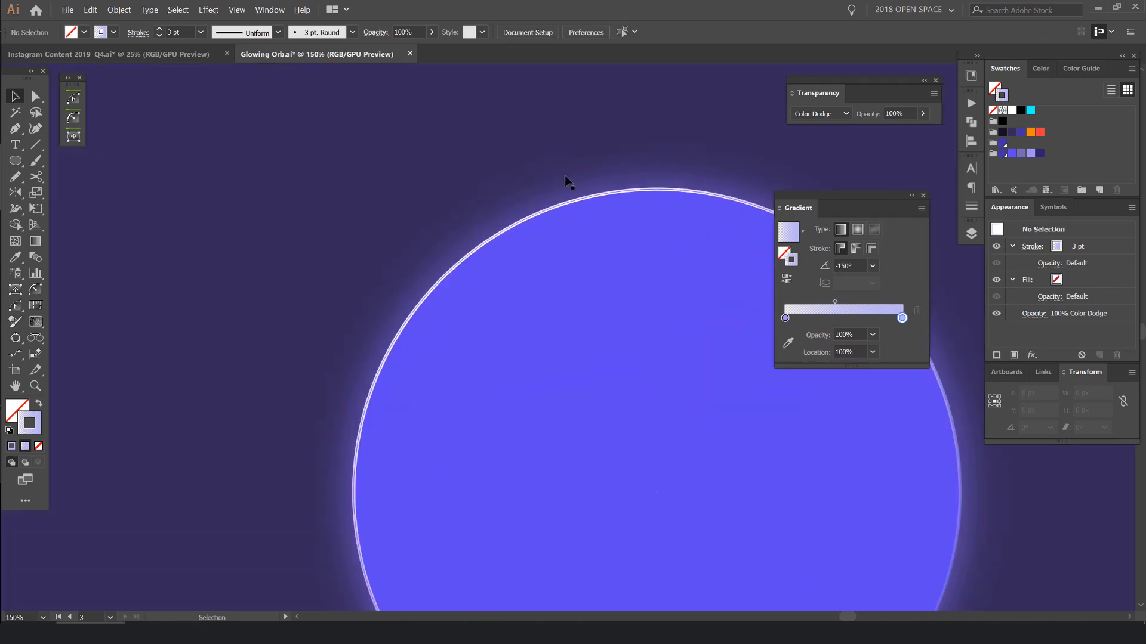
click(540, 215)
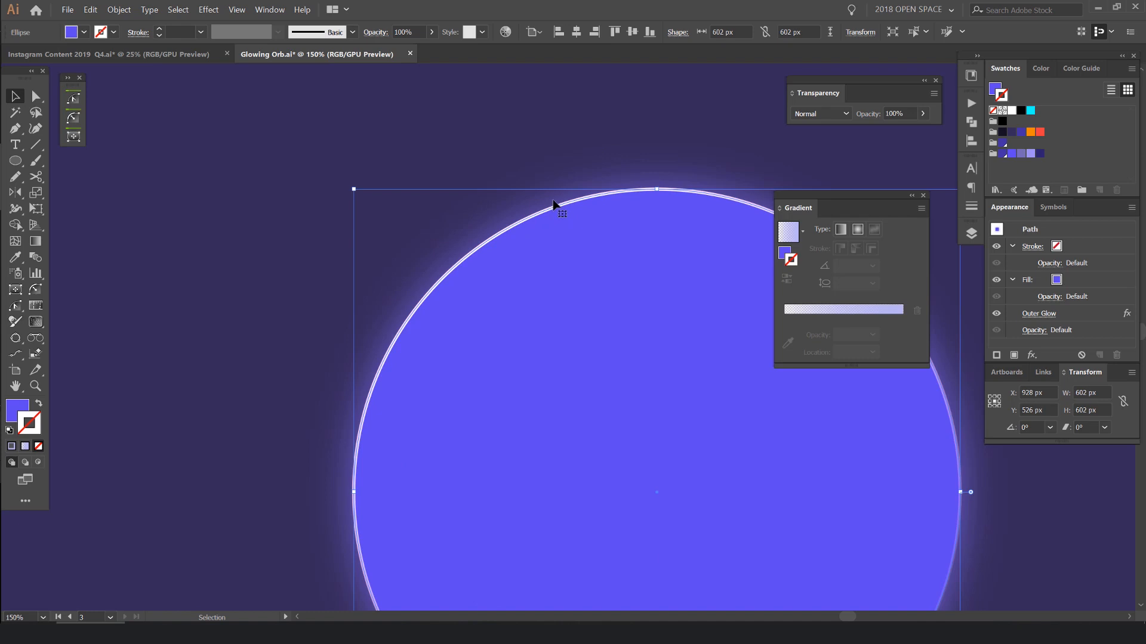
click(304, 187)
click(521, 217)
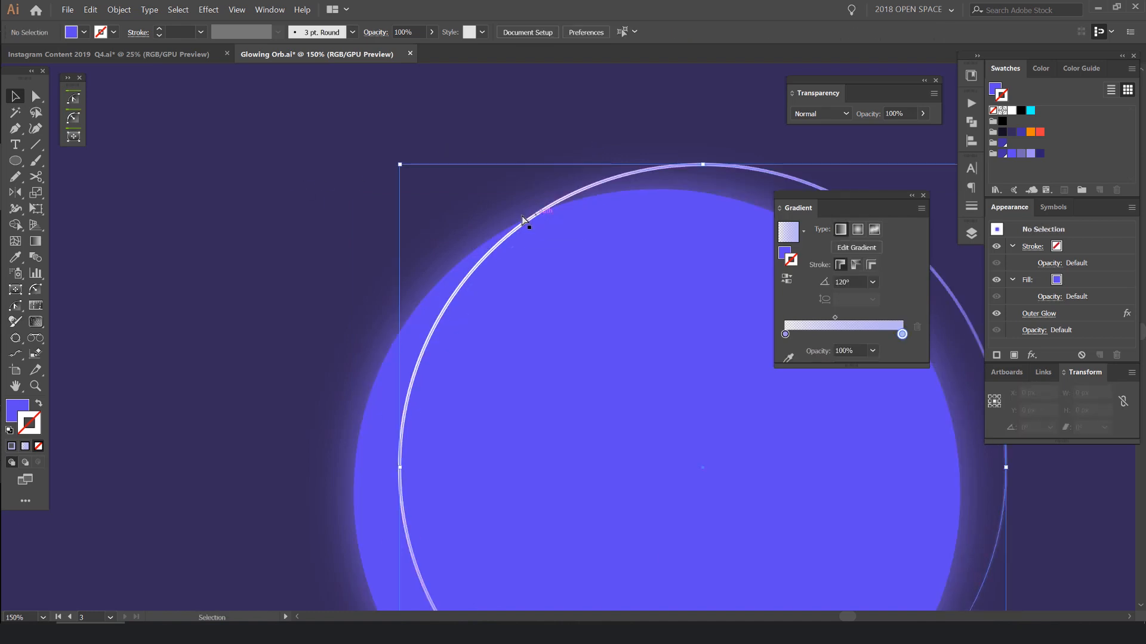
scroll(495, 241, up, 7)
scroll(492, 239, up, 3)
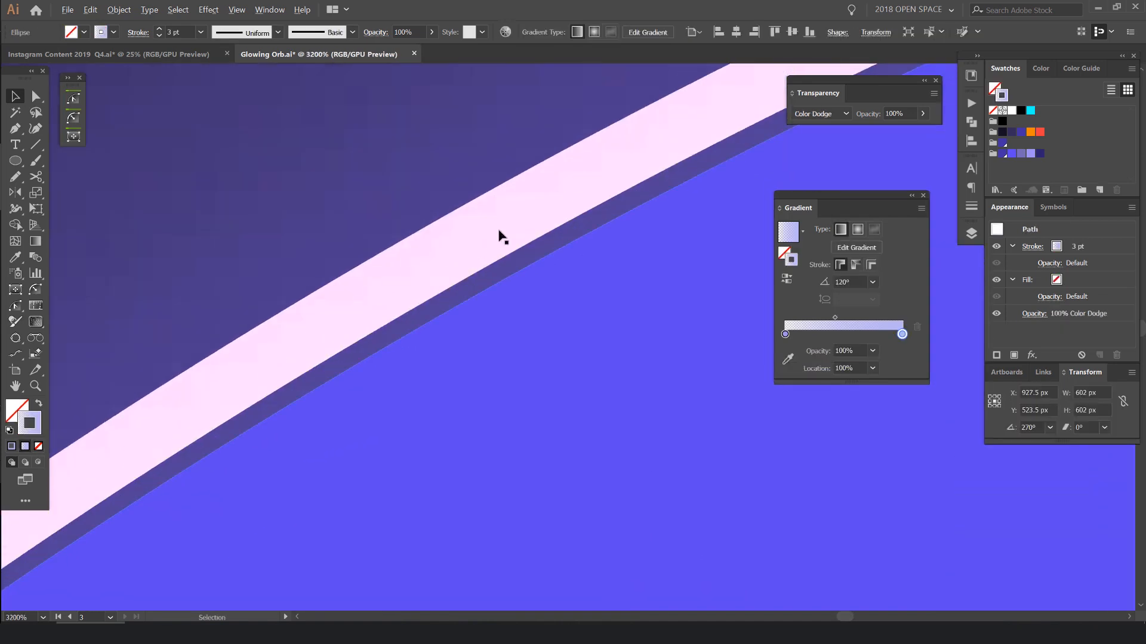
key(ctrl+z)
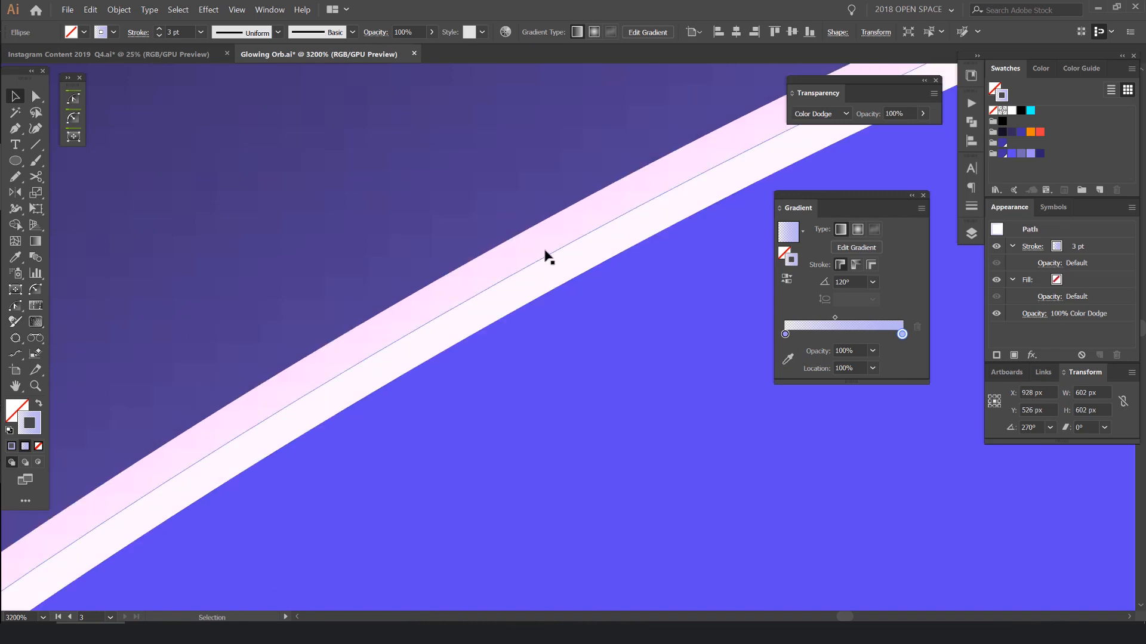
scroll(570, 233, down, 3)
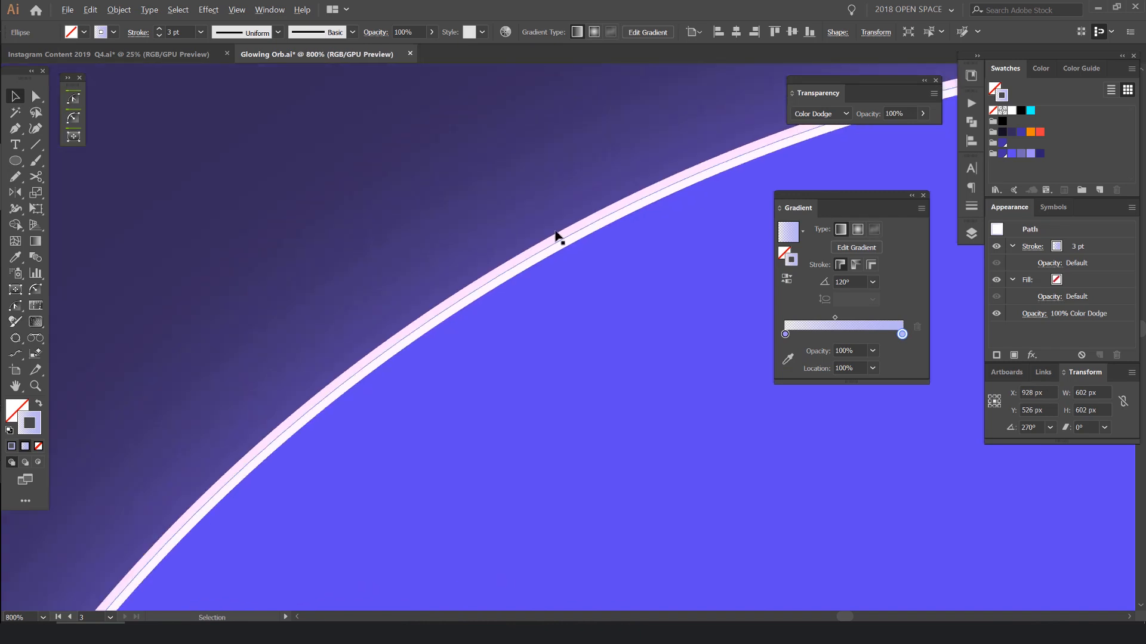
- Show the stroke options for the selected outline circle
click(971, 209)
click(971, 207)
click(971, 207)
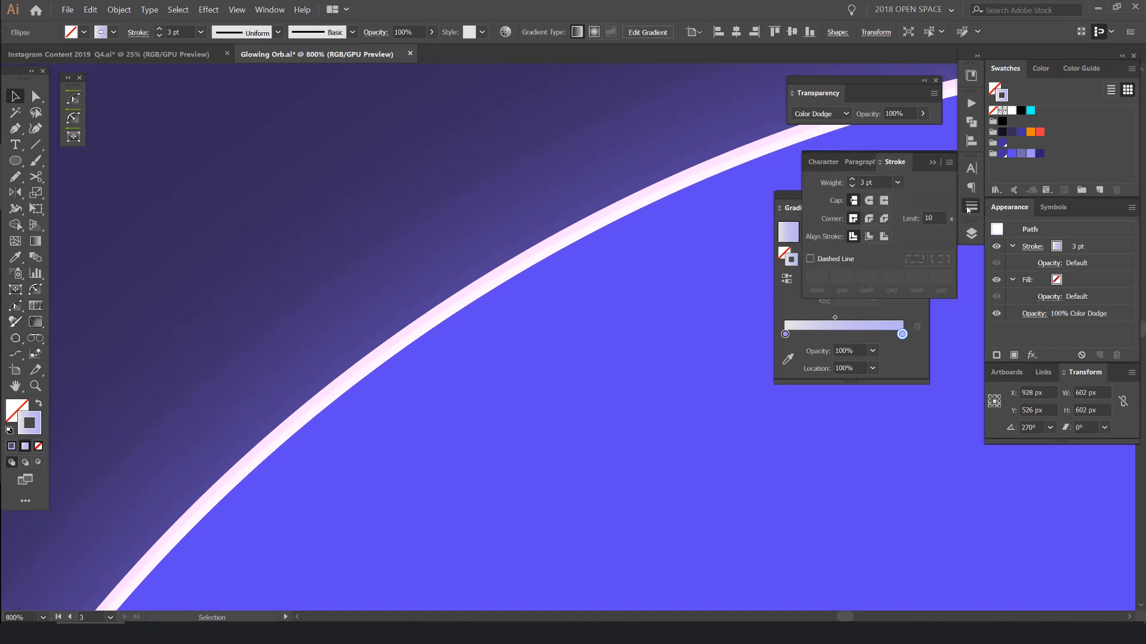
click(276, 11)
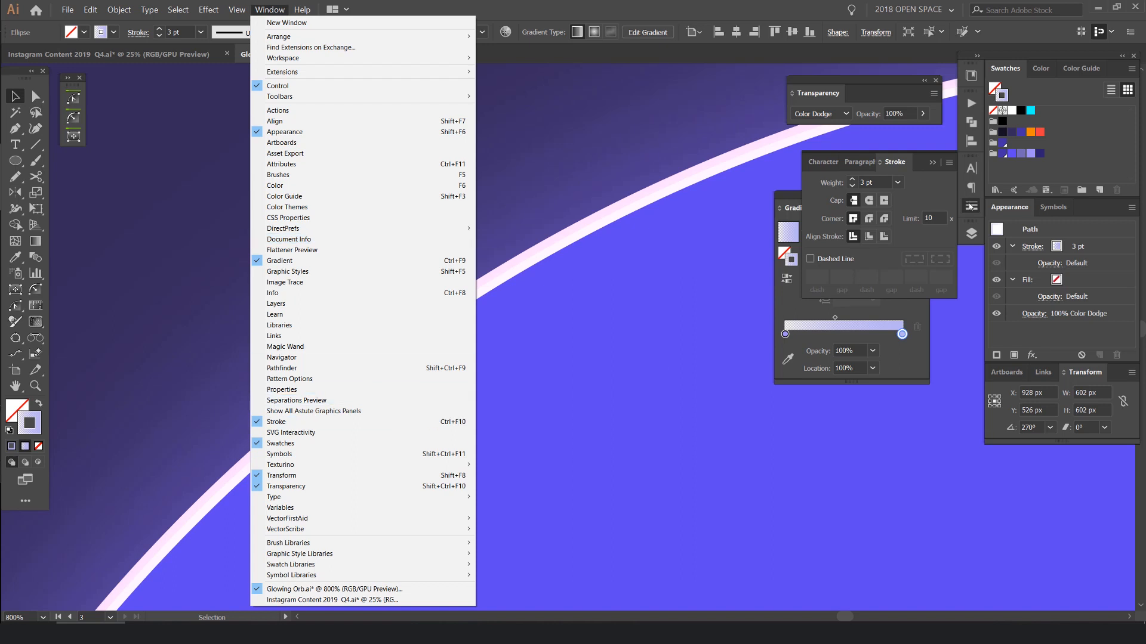
click(900, 237)
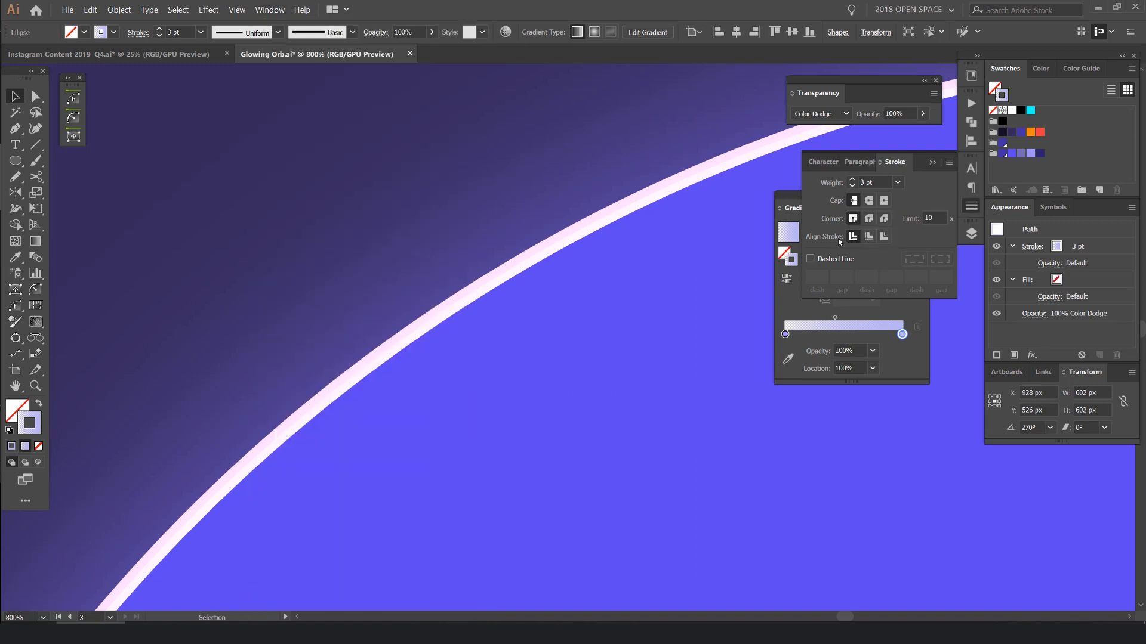
- Try aligning the outline circle's stroke to the outside and undo the moves made while checking its edge
click(885, 238)
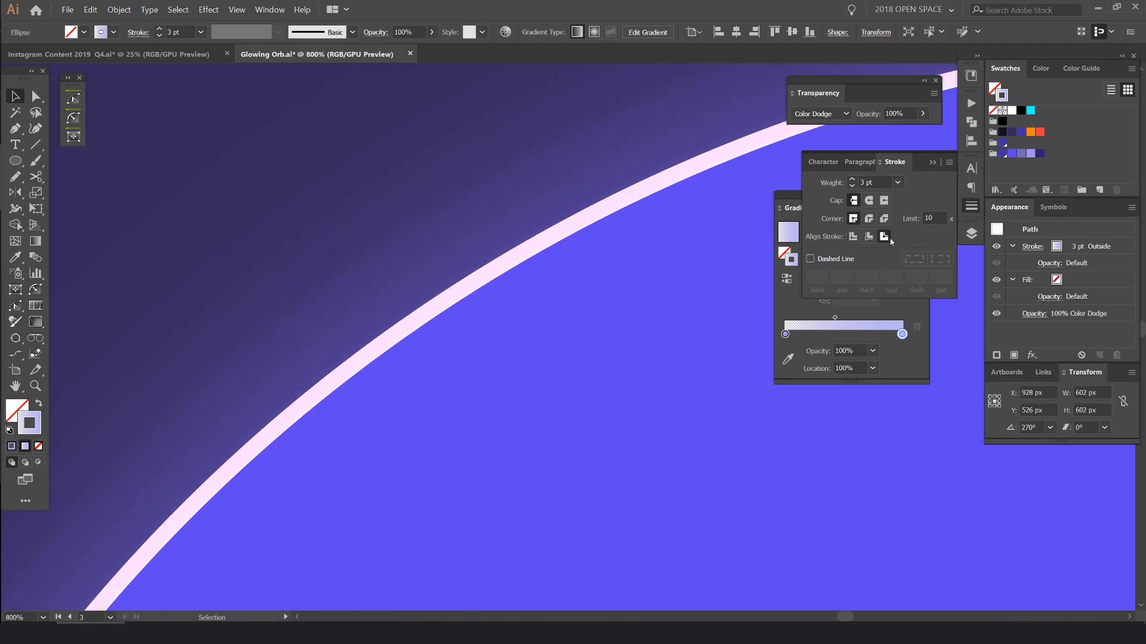
drag(657, 182, 627, 210)
key(ctrl+z)
drag(666, 151, 661, 148)
key(ctrl+z)
scroll(637, 227, down, 6)
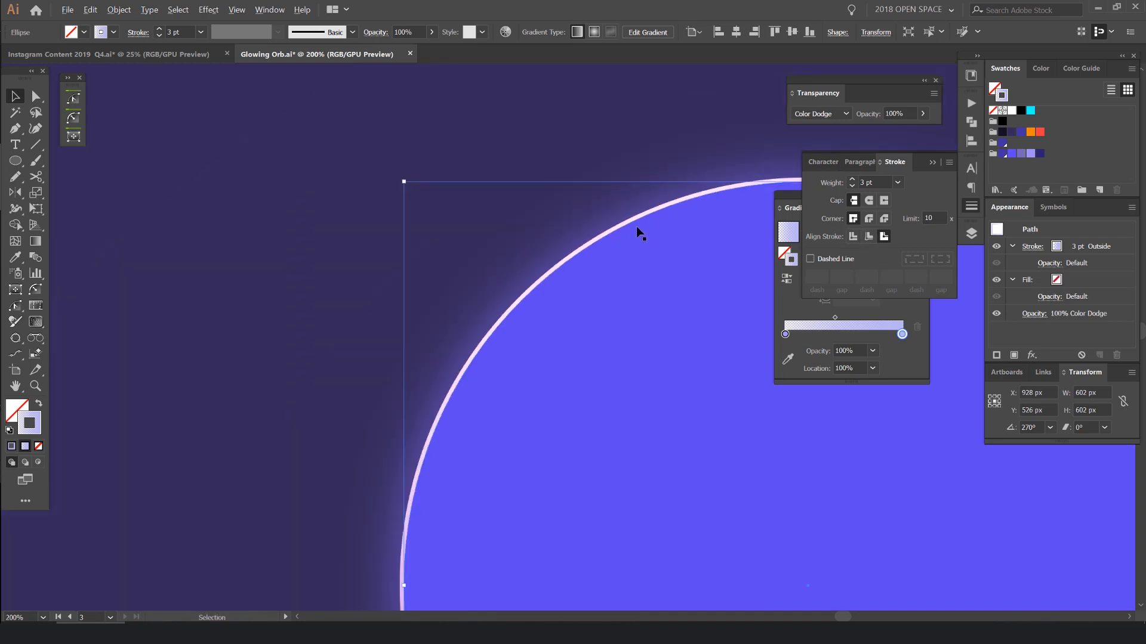
scroll(727, 320, up, 2)
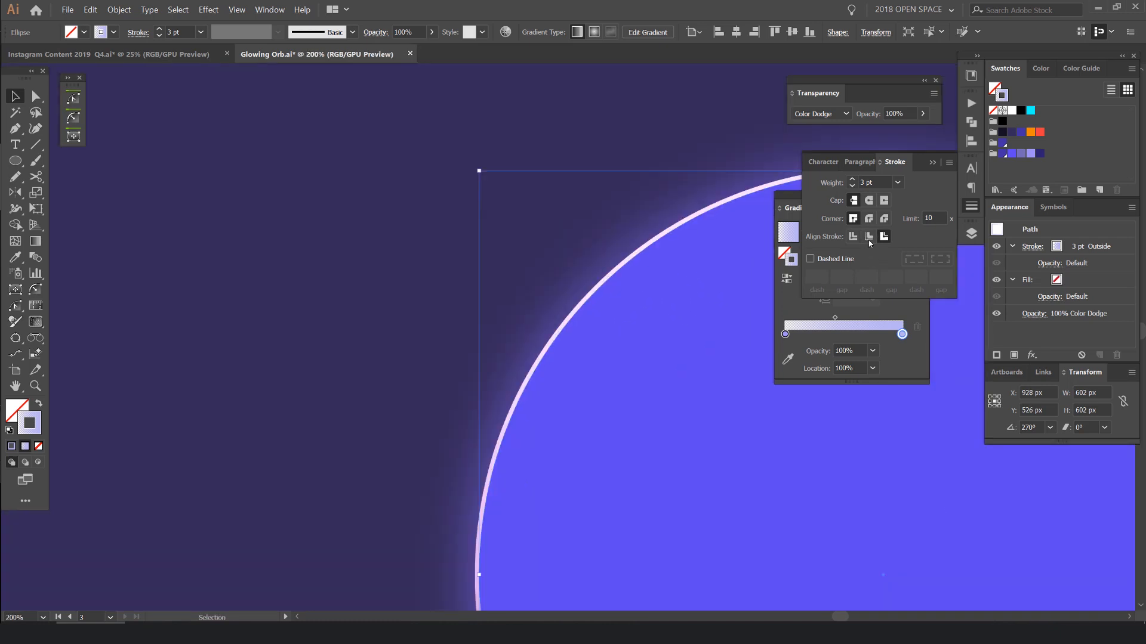
- Align the outline circle's stroke to the inside after comparing it with outside, and deselect the circle
click(869, 237)
scroll(694, 241, up, 5)
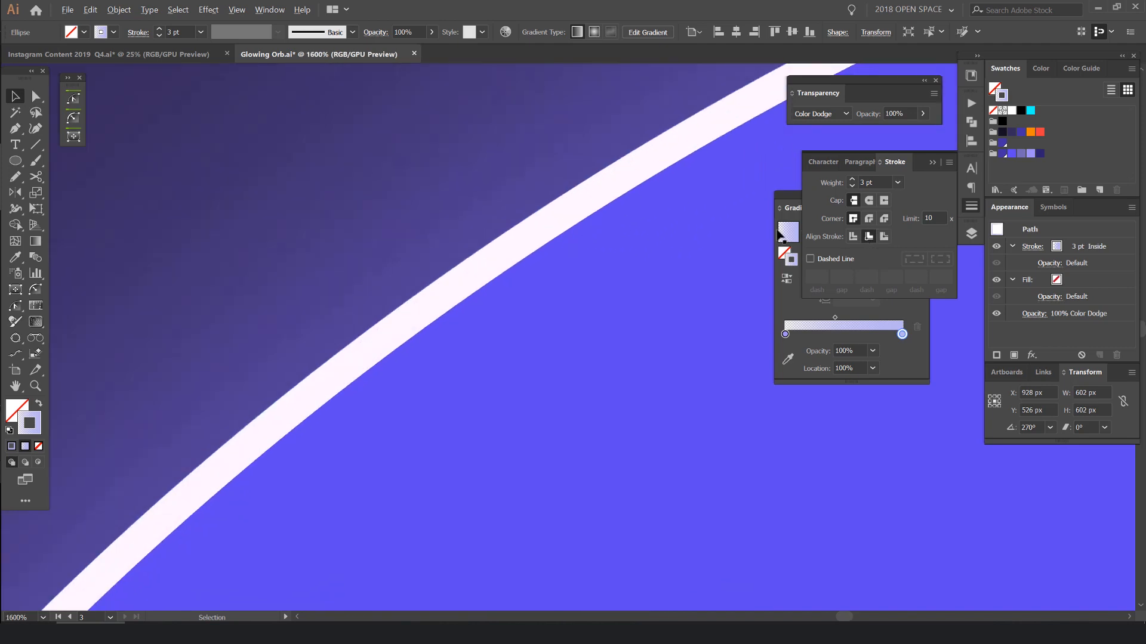
scroll(739, 230, down, 3)
scroll(739, 231, down, 2)
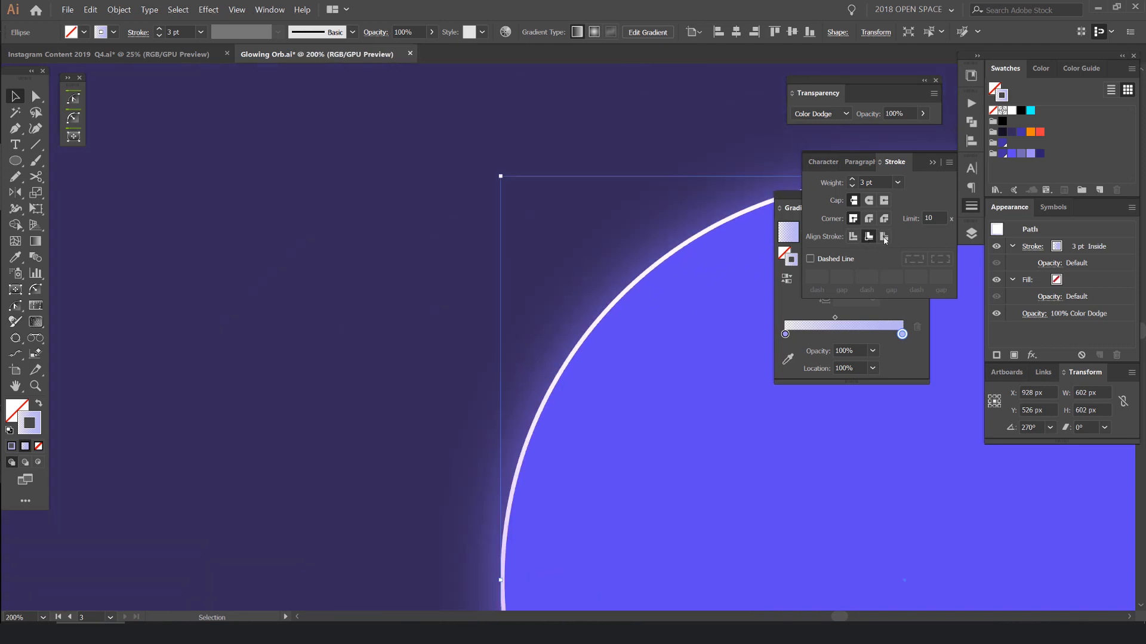
click(884, 237)
click(868, 238)
click(972, 209)
key(ctrl+minus)
key(ctrl+minus)
key(ctrl+minus)
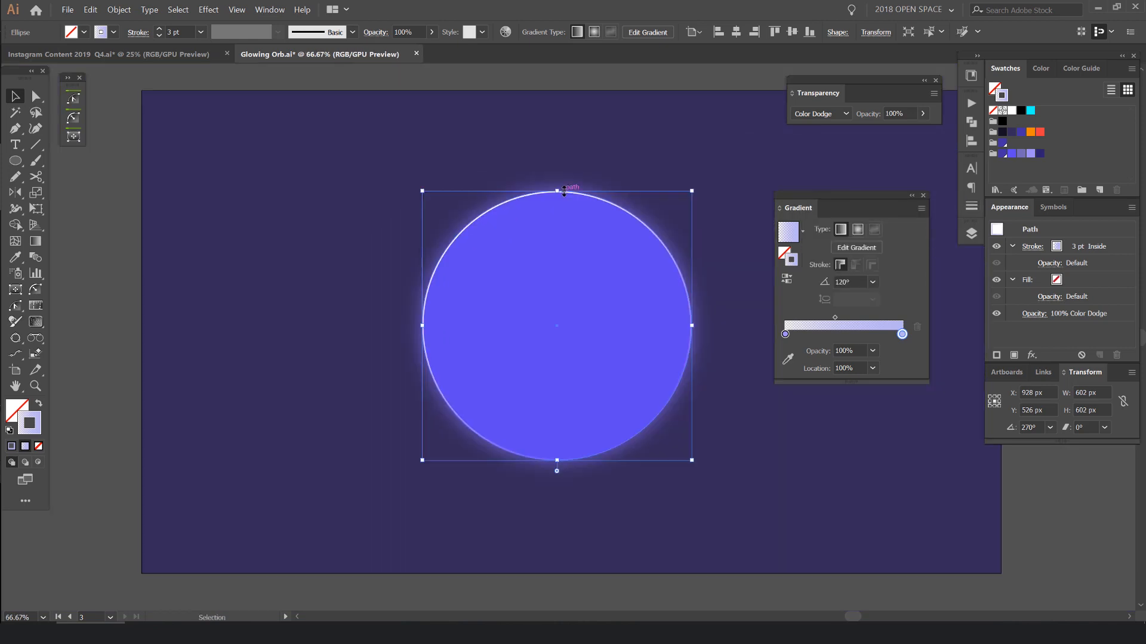
scroll(682, 155, down, 1)
click(733, 154)
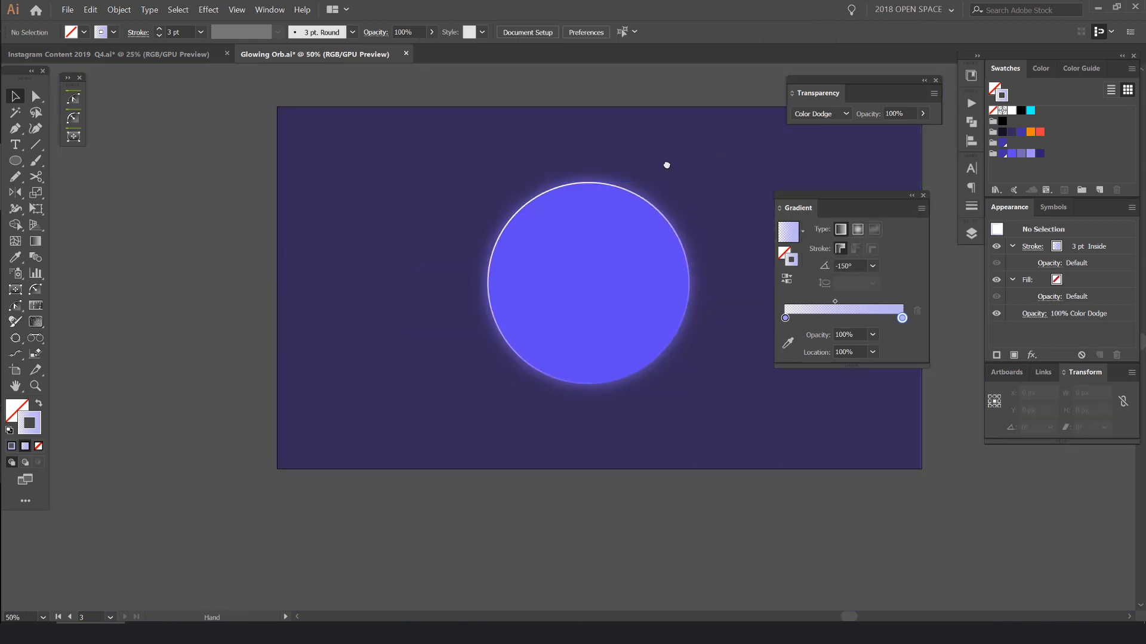
- Test-move the violet circle and its outline, and undo each move
drag(664, 163, 636, 159)
drag(579, 215, 676, 207)
key(ctrl+z)
drag(602, 192, 697, 305)
key(ctrl+z)
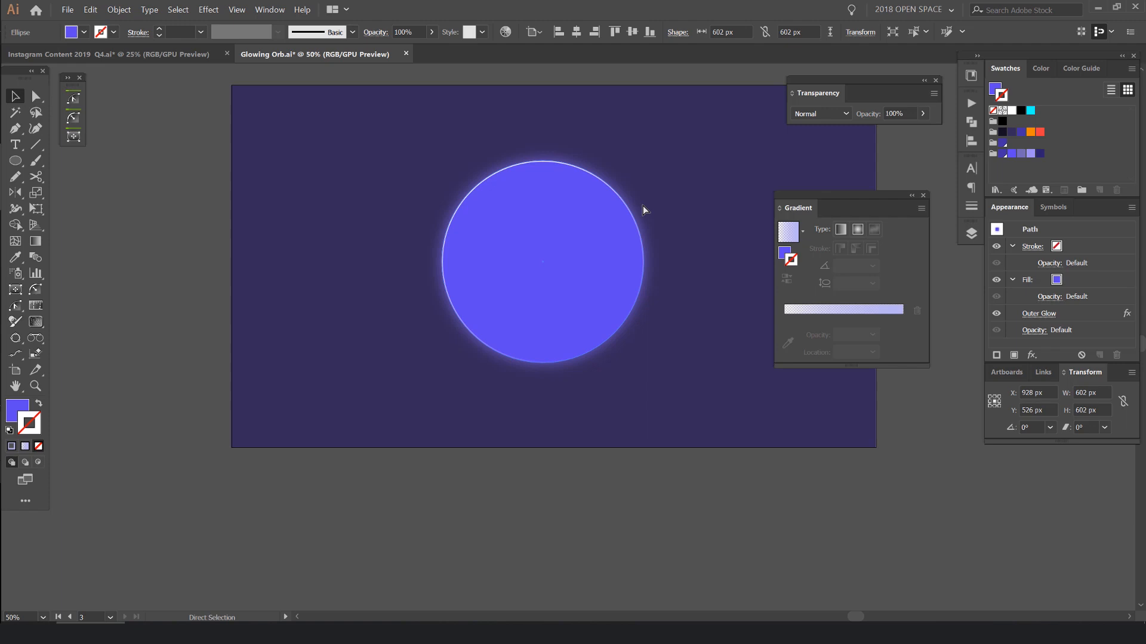
- Duplicate the violet filled circle in place and undo the test moves of the copy
drag(621, 217, 683, 210)
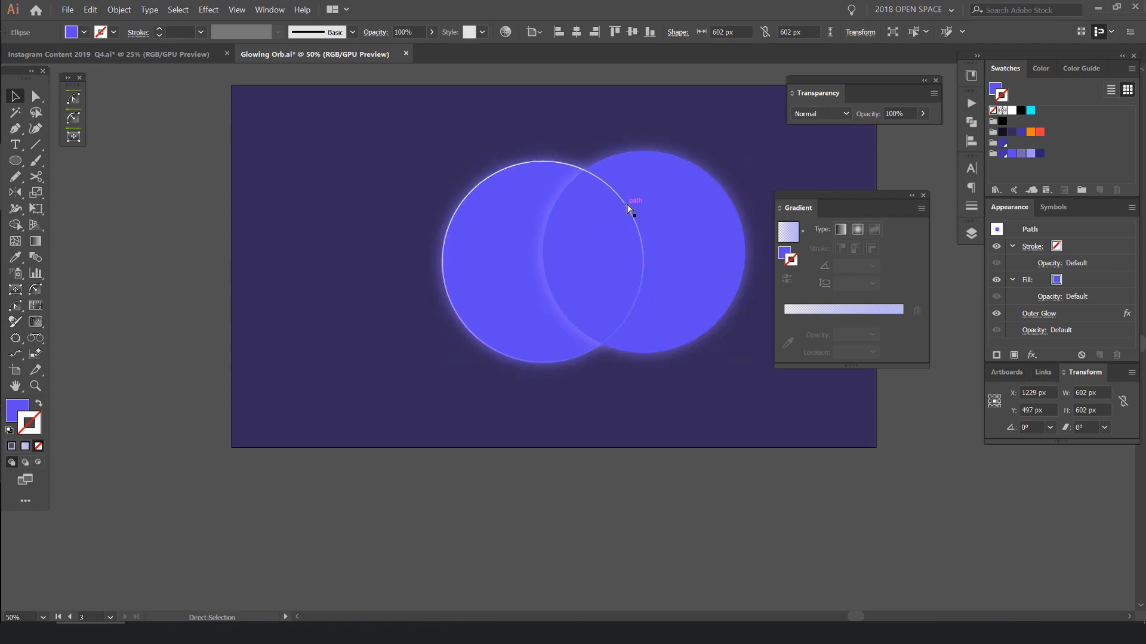
key(ctrl+z)
scroll(550, 217, up, 1)
drag(584, 213, 681, 212)
key(ctrl+z)
- Try the Color Dodge, Overlay and Screen blend modes on the duplicated circle and undo its test move
click(818, 114)
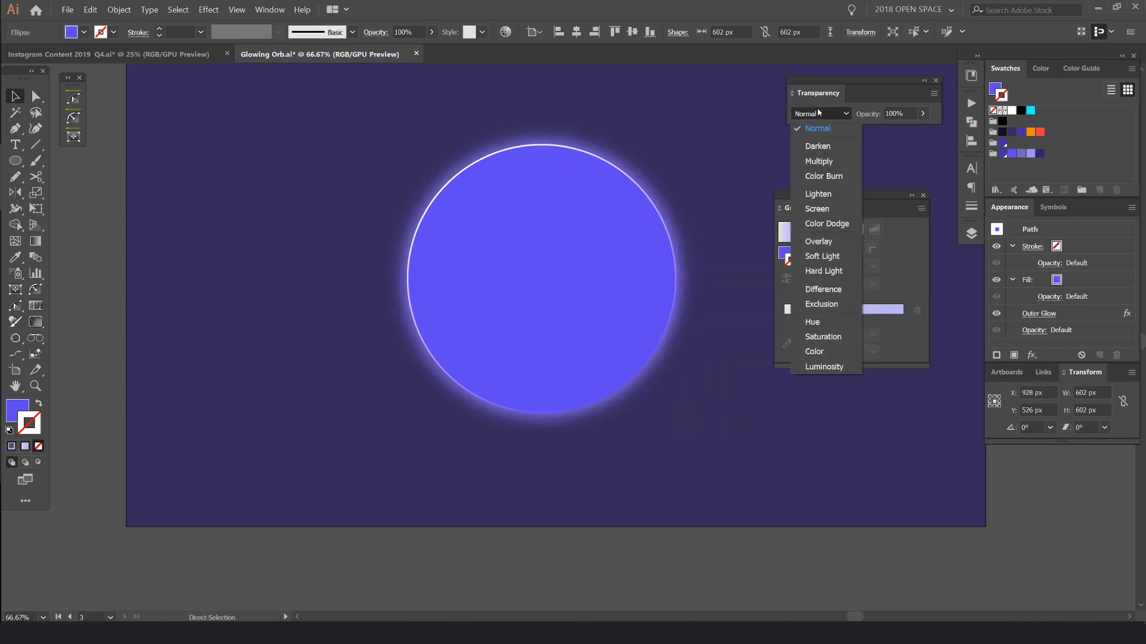
click(825, 225)
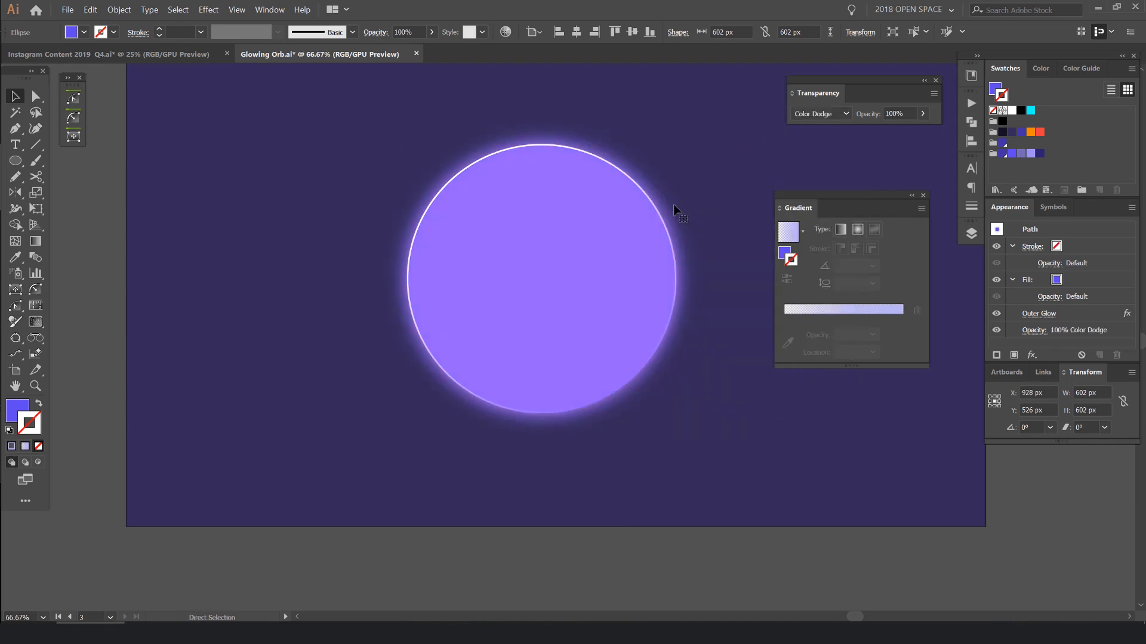
click(817, 113)
click(819, 241)
click(836, 112)
click(821, 208)
drag(642, 225, 707, 249)
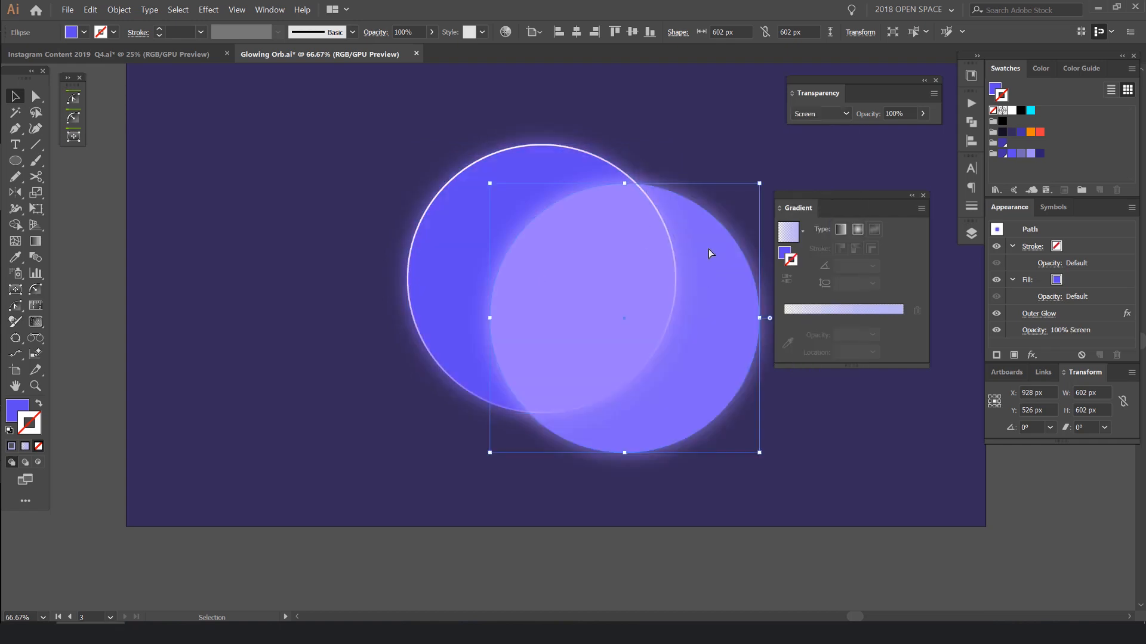
key(ctrl+z)
- Set the duplicated circle's blend mode to Color Dodge and undo its test move
click(829, 113)
click(827, 223)
mouse_move(585, 231)
mouse_down()
mouse_move(704, 247)
mouse_move(707, 232)
mouse_up()
key(ctrl+z)
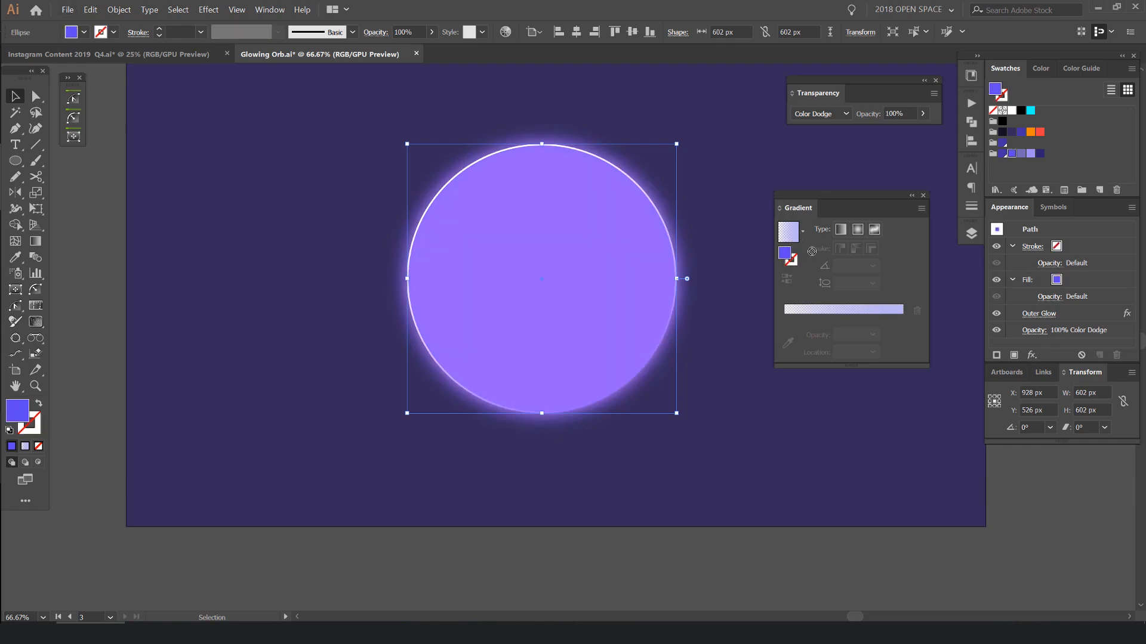
- Fill the duplicated circle with the transparent-to-lilac linear gradient and undo its test move
click(811, 310)
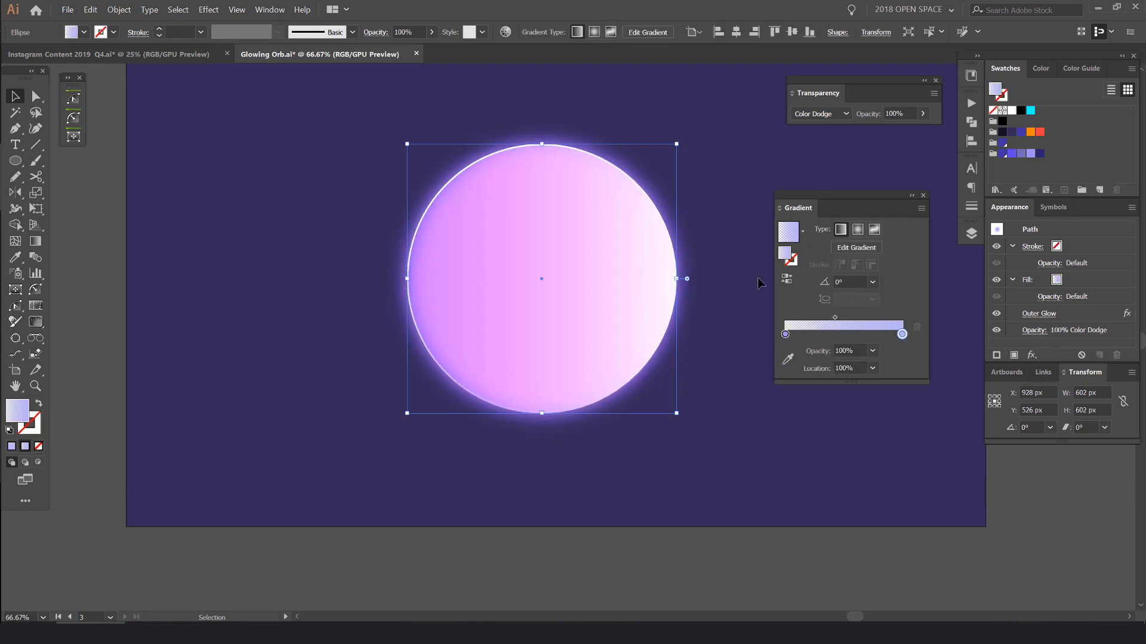
drag(598, 259, 693, 162)
key(ctrl+z)
- Set the fill gradient's angle to 120° and shift its midpoint to about 56%
scroll(838, 282, up, 3)
scroll(837, 281, down, 1)
scroll(837, 281, up, 2)
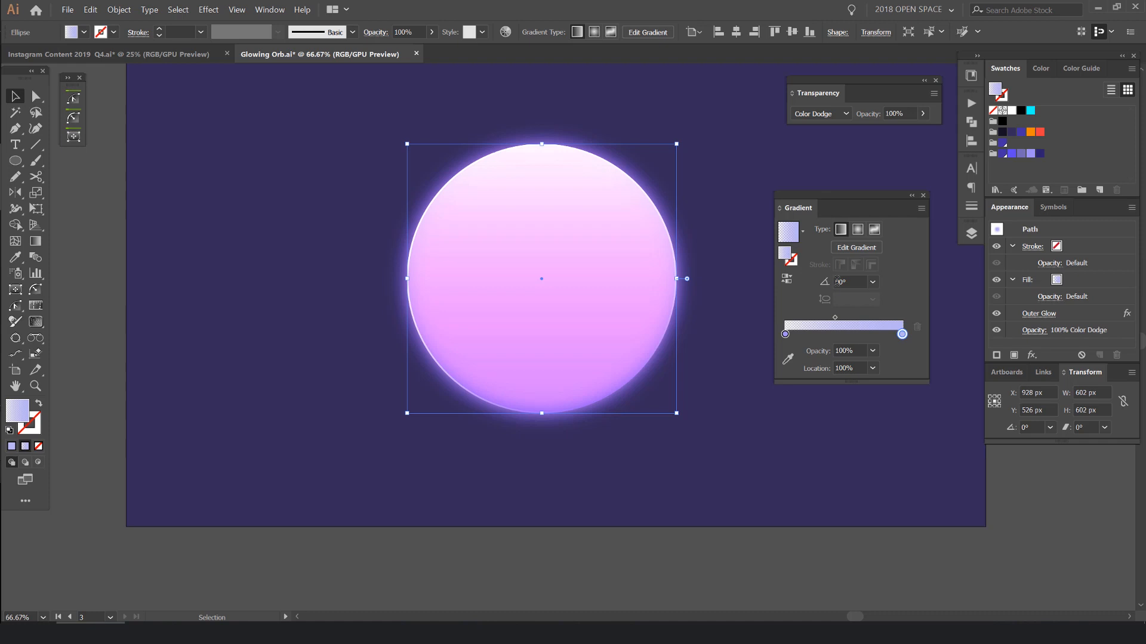
scroll(840, 282, up, 2)
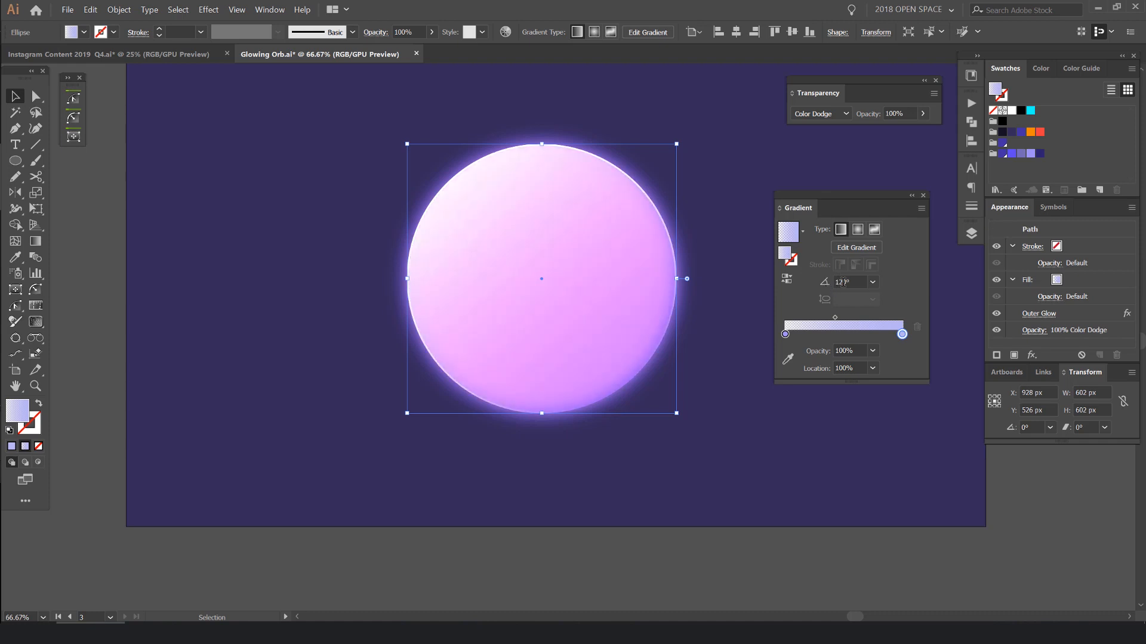
scroll(846, 282, down, 2)
scroll(845, 281, up, 2)
scroll(843, 281, down, 1)
mouse_move(836, 318)
mouse_down()
mouse_move(870, 317)
mouse_move(800, 318)
mouse_move(851, 318)
mouse_up()
scroll(586, 286, up, 1)
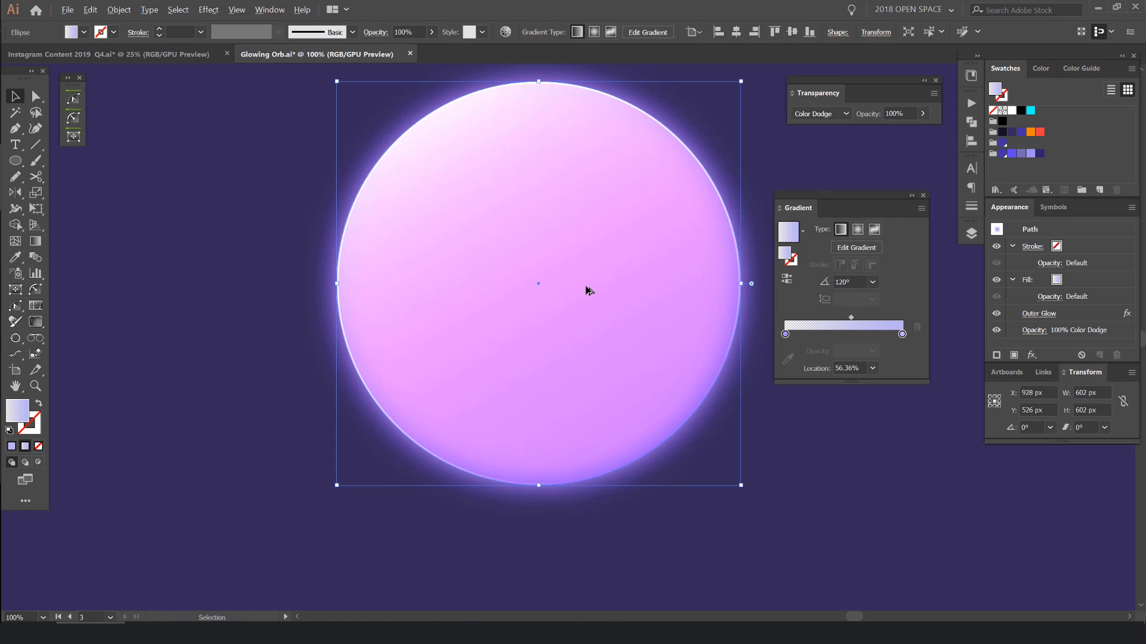
- Try the fill gradient's transparent stop at 100% opacity and undo the change
click(781, 333)
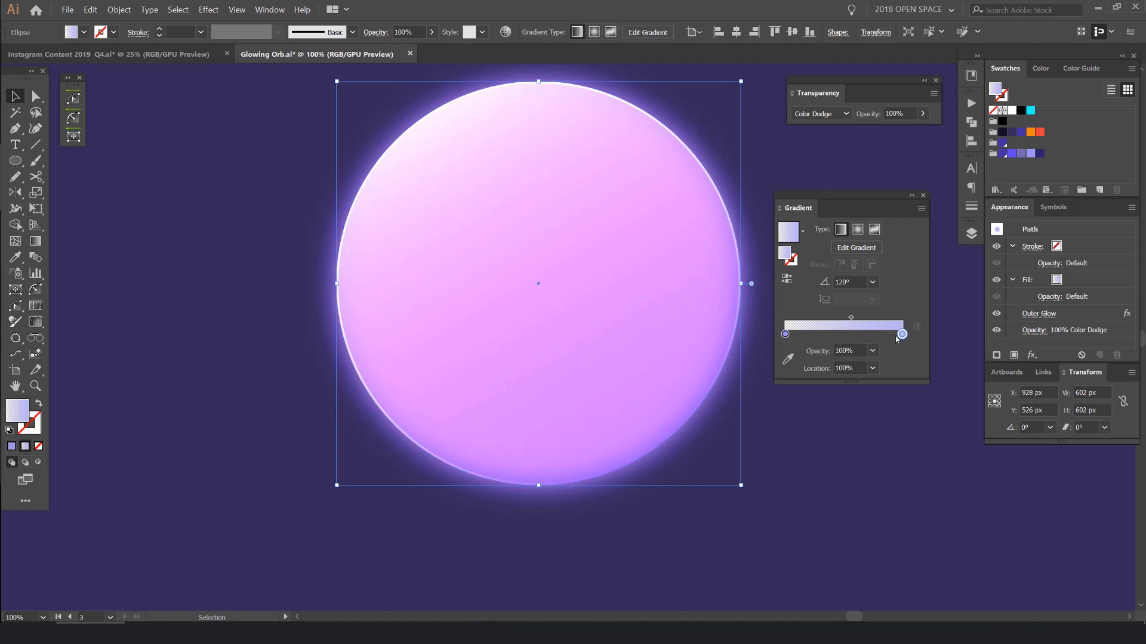
click(789, 334)
key(ctrl+z)
click(786, 335)
click(810, 348)
text(1)
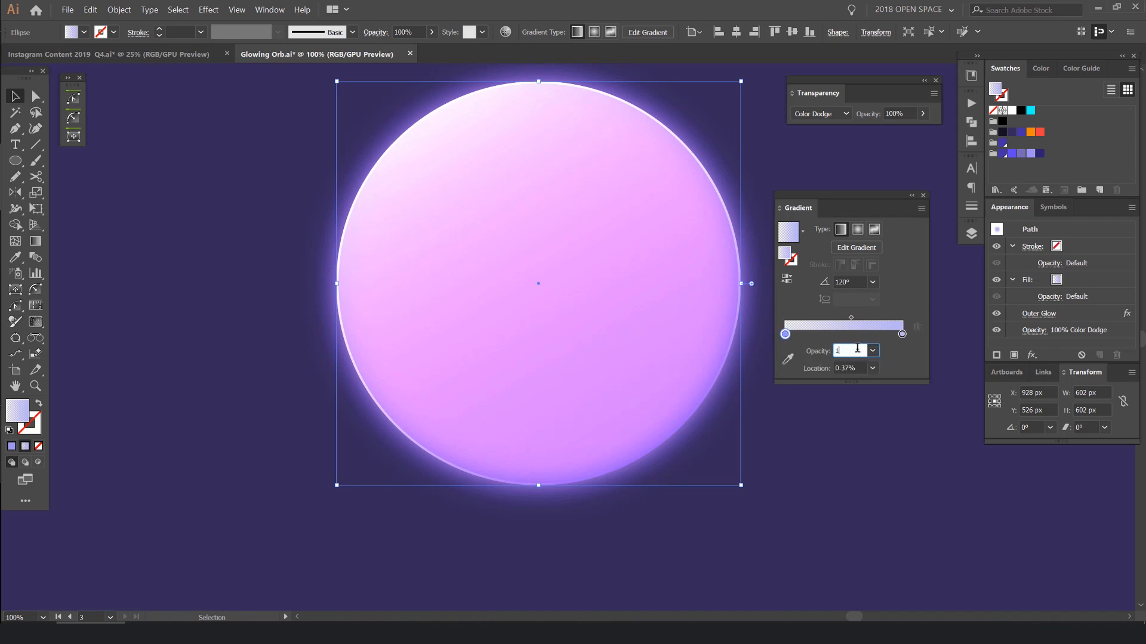
text(00)
key(Return)
scroll(573, 249, up, 2)
scroll(519, 186, down, 3)
scroll(447, 151, up, 2)
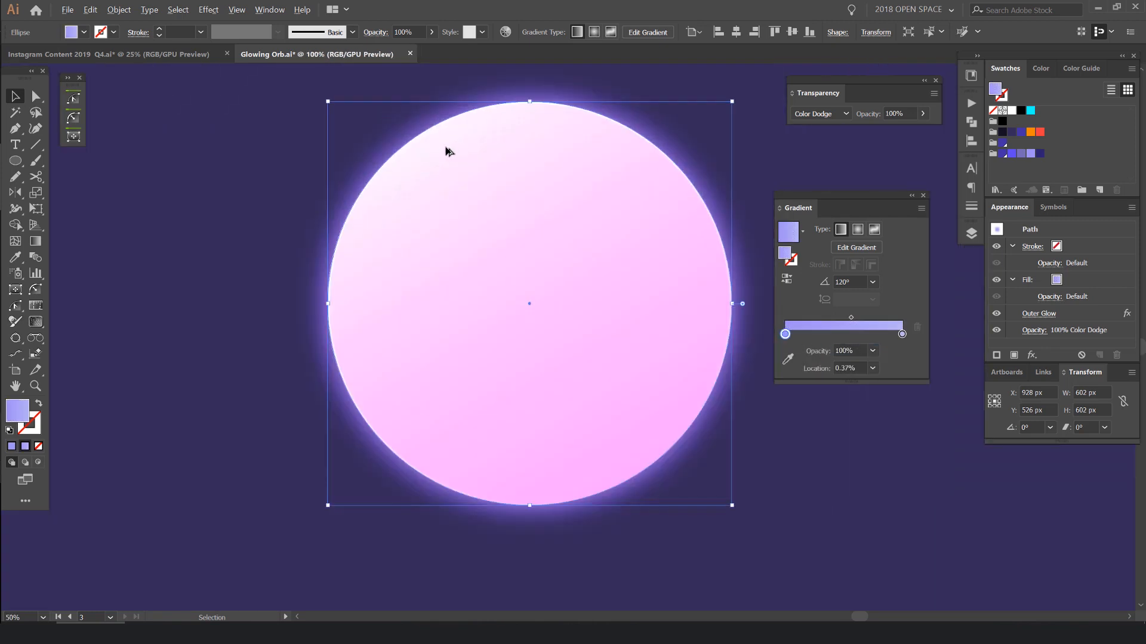
key(ctrl+z)
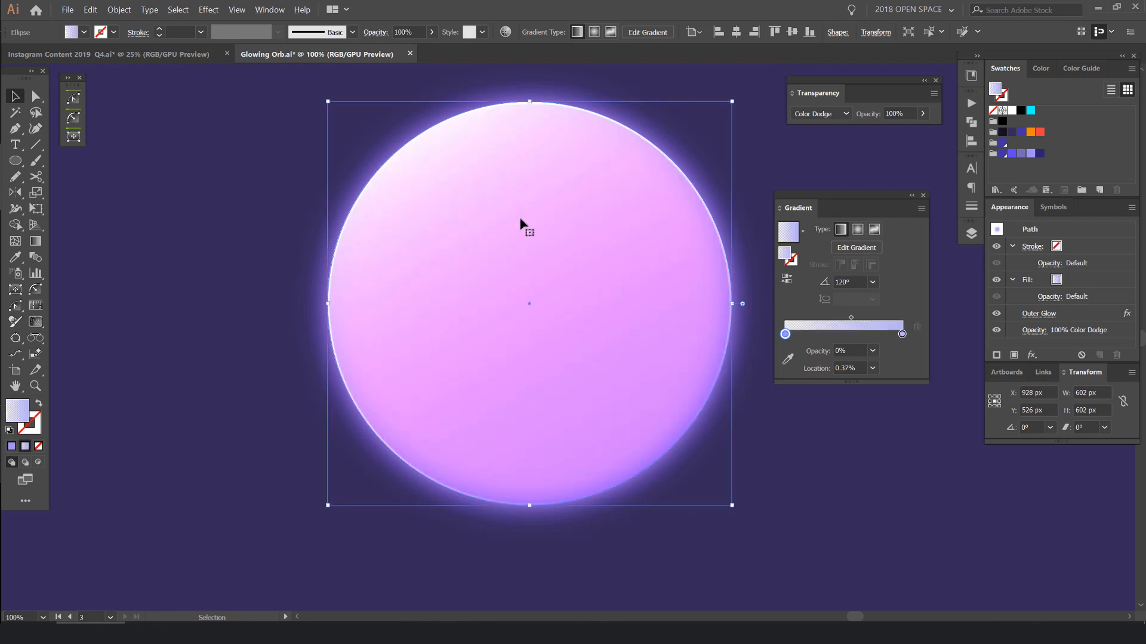
- Try shrinking the gradient circle toward the orb's upper-left edge, check the result and undo the resize
drag(652, 388, 603, 294)
key(ctrl+z)
drag(731, 505, 665, 439)
click(762, 469)
scroll(763, 468, down, 2)
drag(763, 467, 688, 398)
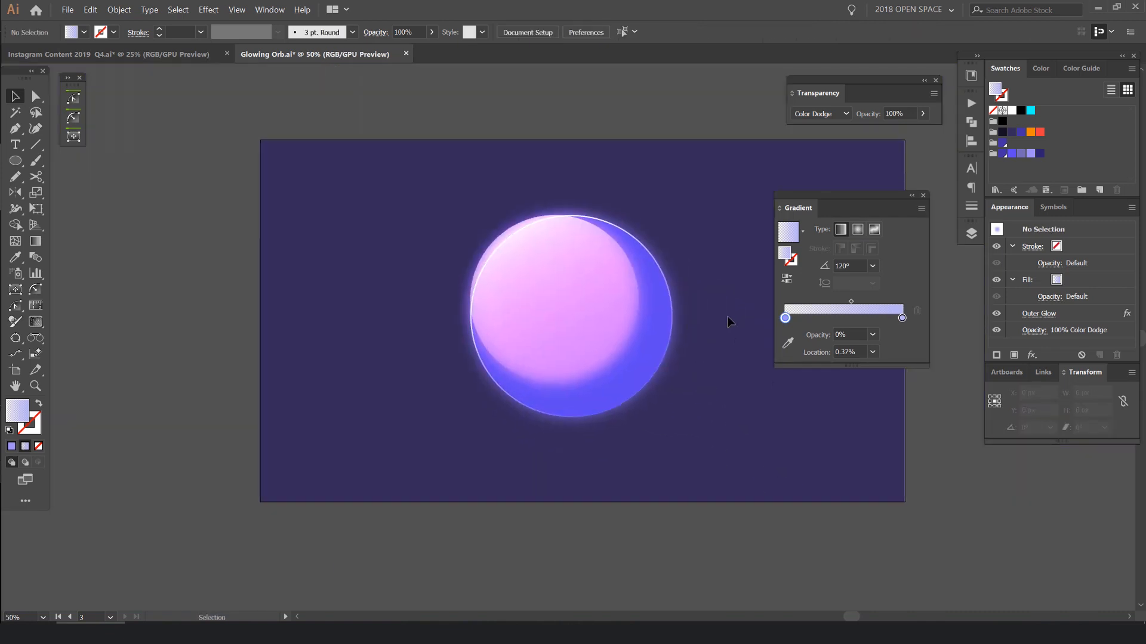
scroll(735, 317, down, 2)
scroll(735, 317, up, 2)
key(ctrl+z)
- Select the gradient circle, test-move it away from the orb and undo the move
click(595, 258)
scroll(596, 259, up, 1)
drag(535, 229, 710, 247)
key(ctrl+z)
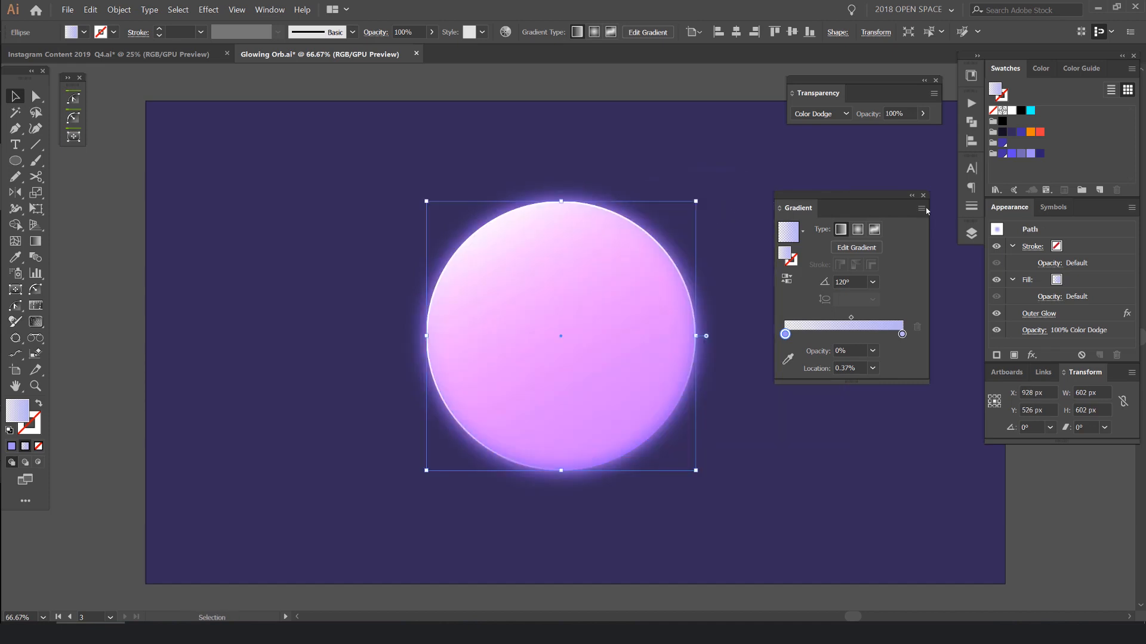
- Remove the Outer Glow effect from the gradient circle, deselect it and move the Gradient panel aside
click(818, 156)
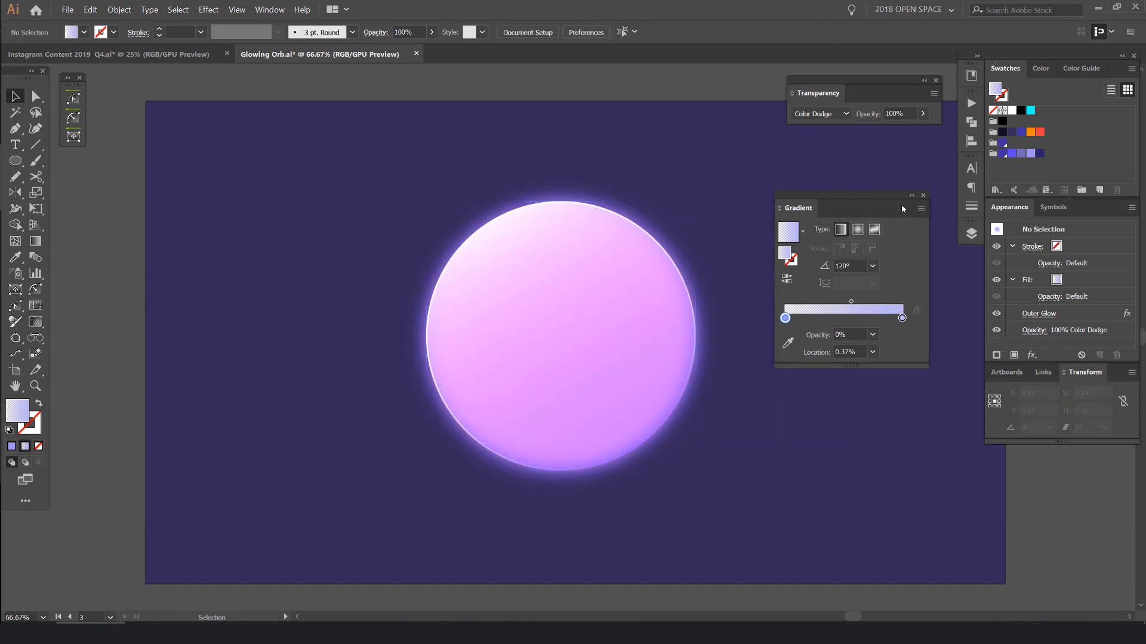
drag(845, 196, 897, 175)
drag(738, 192, 720, 162)
drag(710, 219, 481, 391)
click(673, 375)
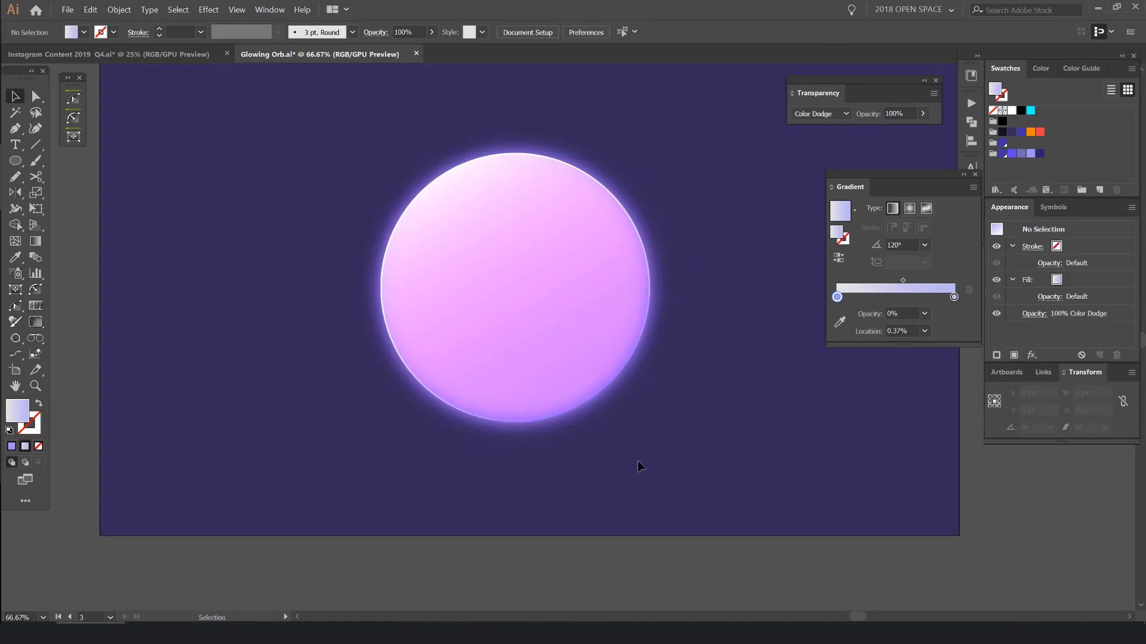
- Draw a flat ellipse about 394 by 32 px centred below the orb and select it
key(l)
scroll(519, 477, up, 2)
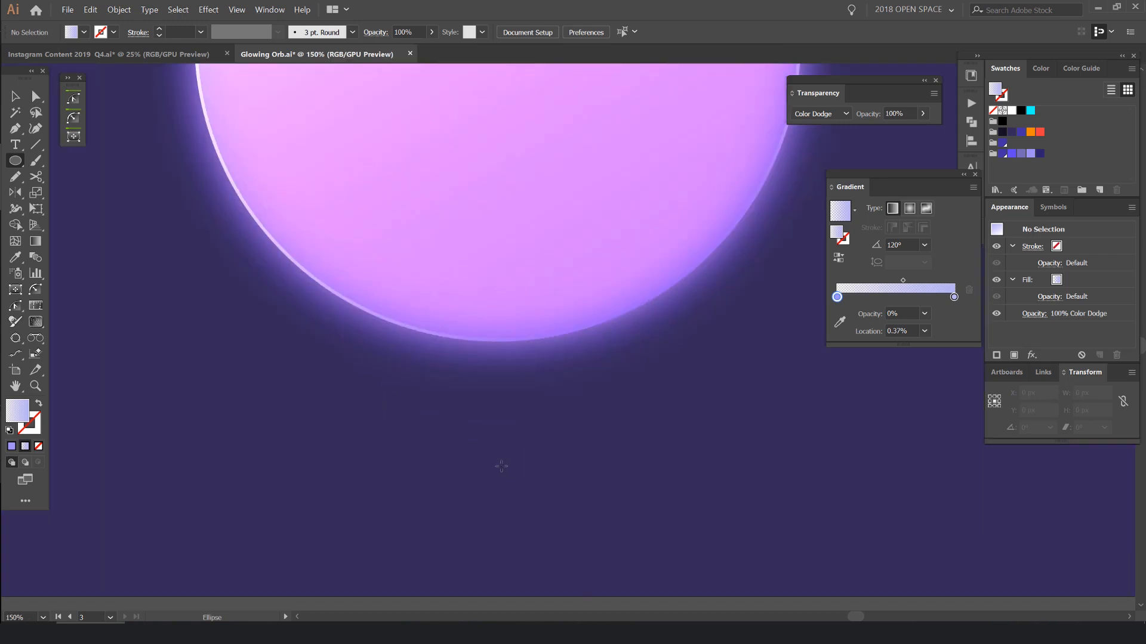
mouse_move(499, 466)
mouse_down()
mouse_move(800, 479)
mouse_move(814, 496)
mouse_move(782, 473)
mouse_move(696, 483)
mouse_up()
key(v)
scroll(762, 448, down, 2)
click(762, 451)
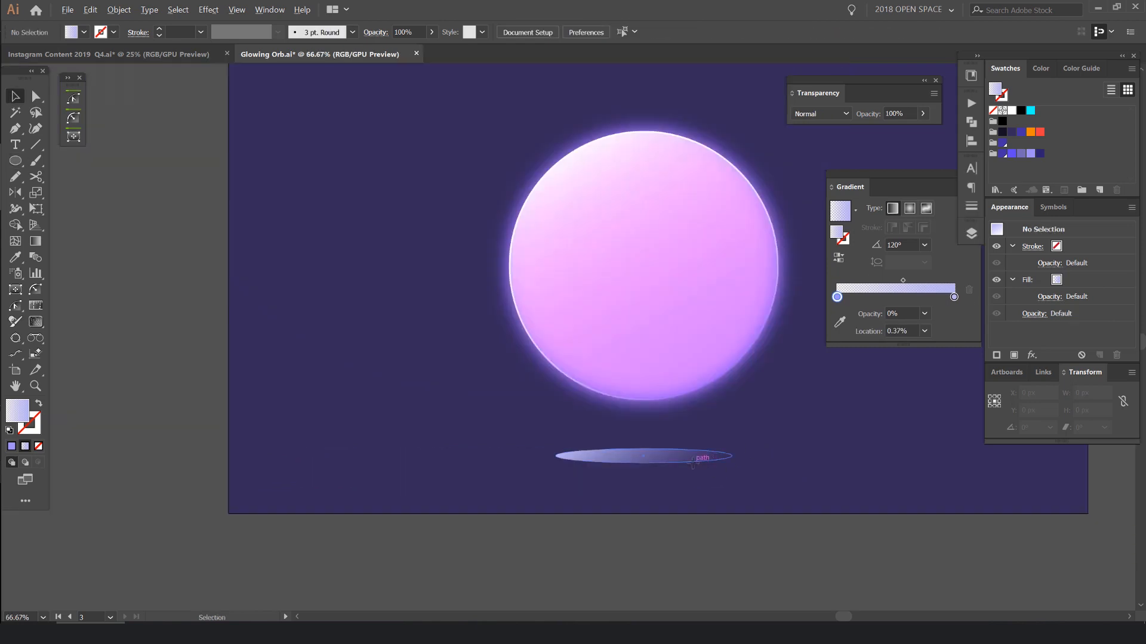
click(692, 459)
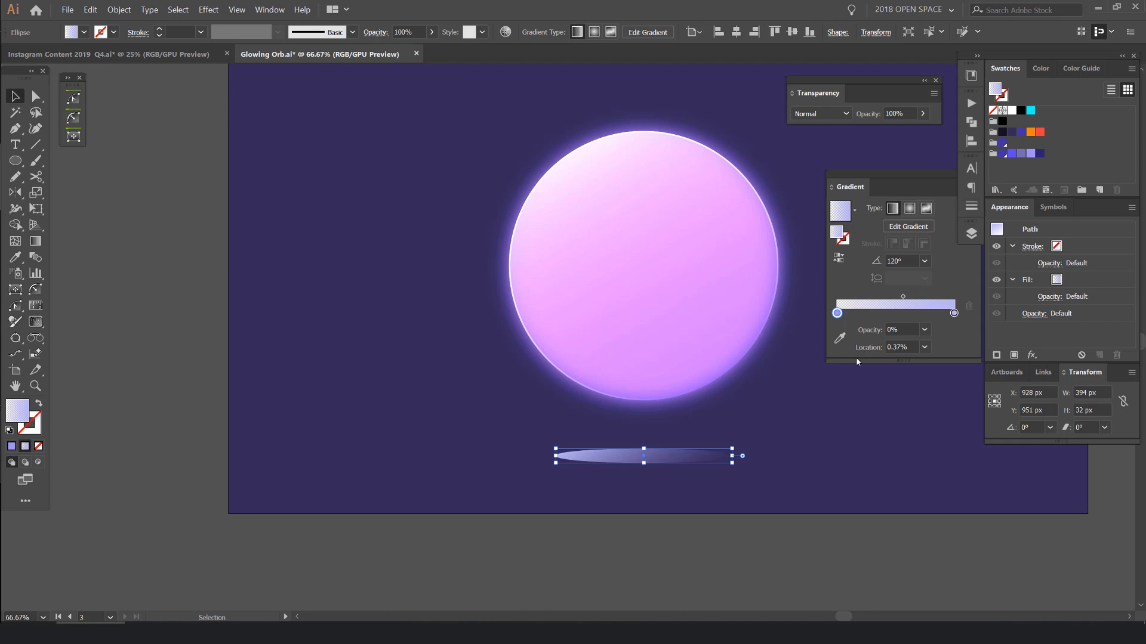
- Fill the flat ellipse with the dark purple background colour sampled with the Eyedropper
click(750, 424)
key(i)
scroll(716, 420, up, 3)
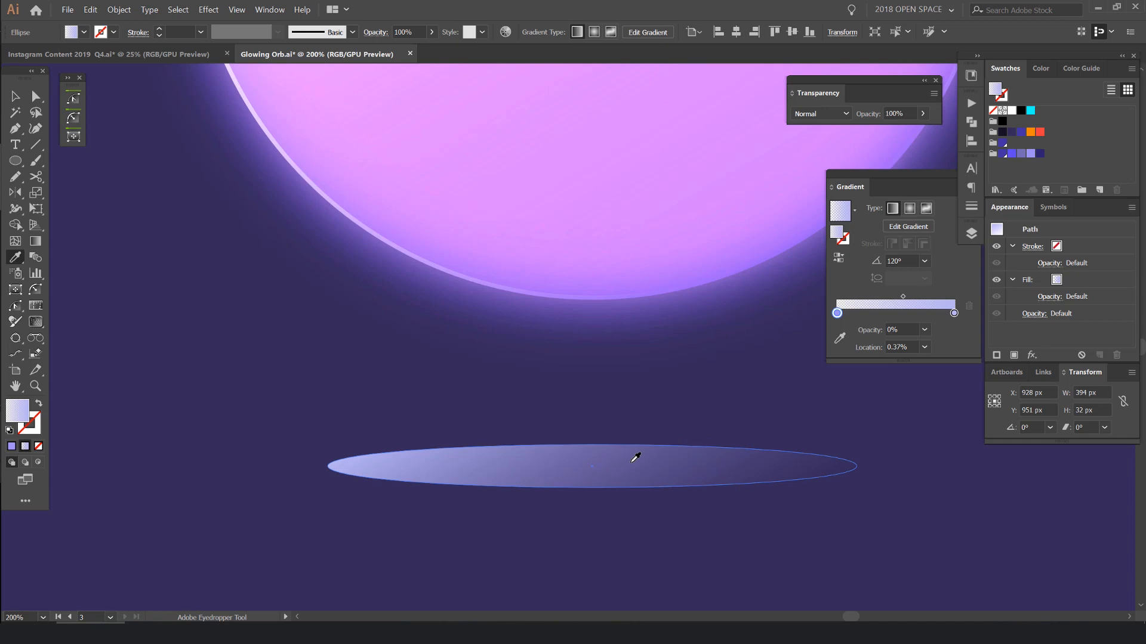
drag(621, 411, 528, 374)
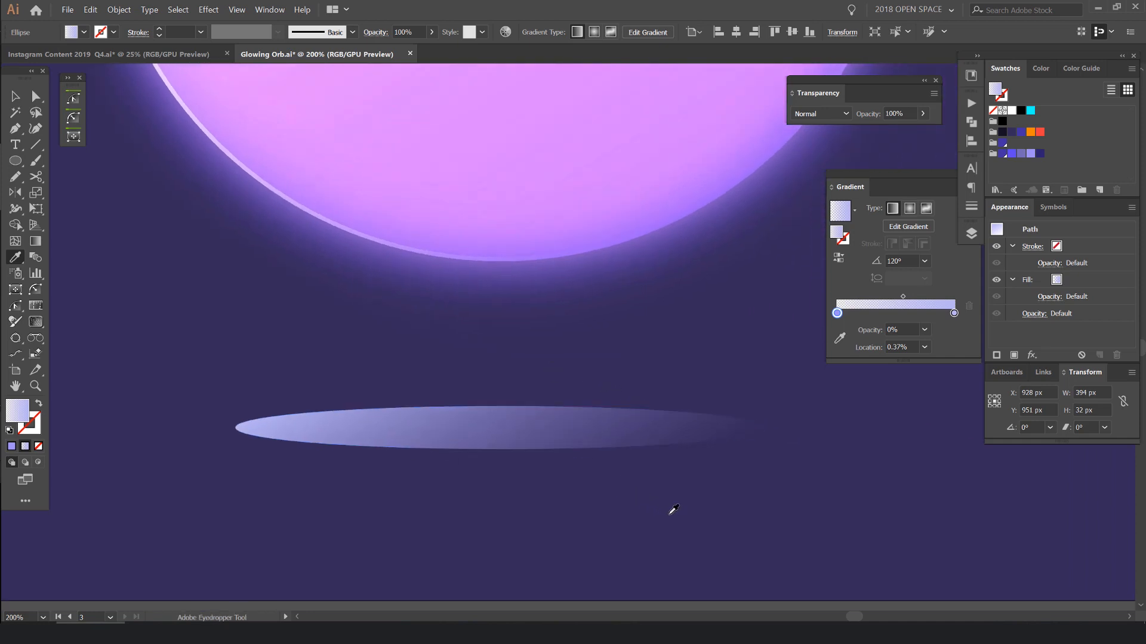
click(661, 498)
key(v)
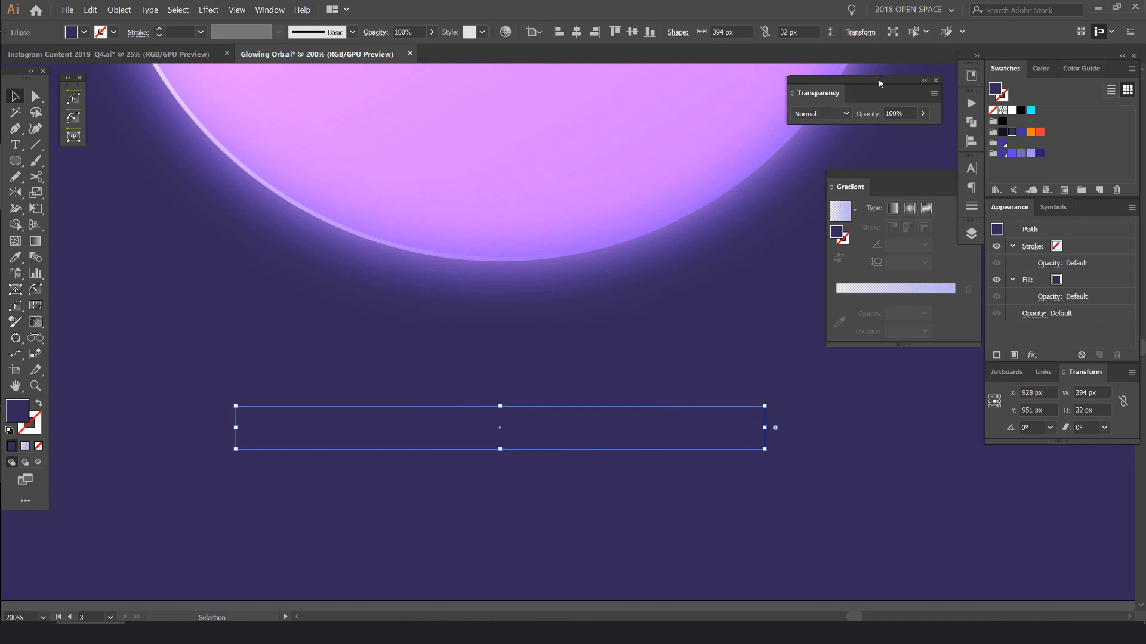
- Set the ellipse's blend mode to Multiply, check it deselected and select it again
click(840, 114)
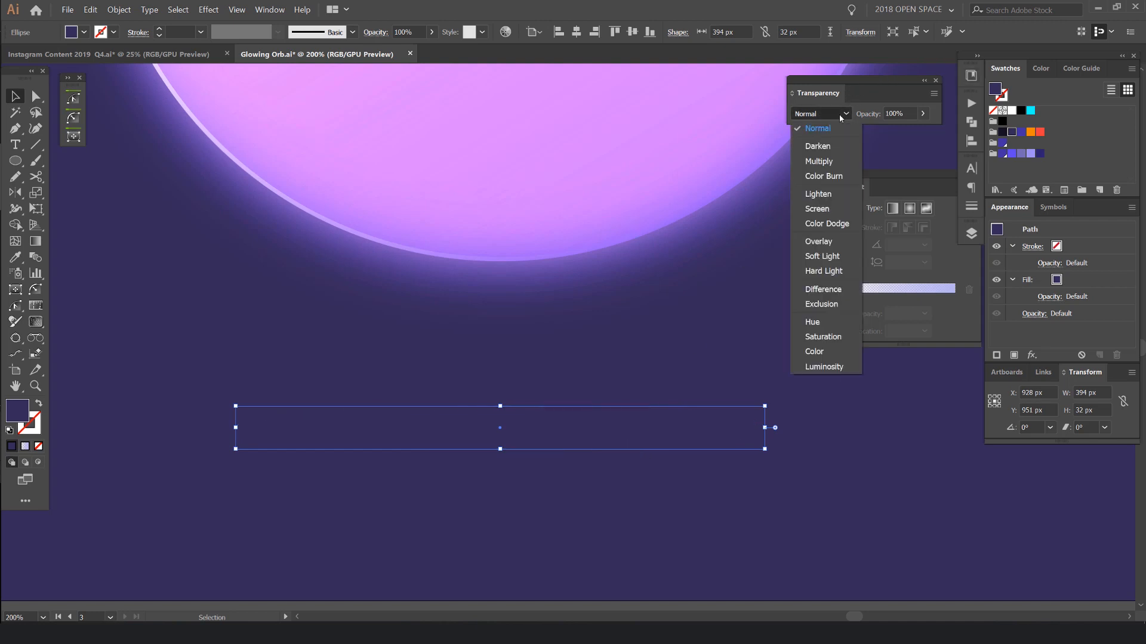
click(828, 162)
scroll(582, 417, down, 2)
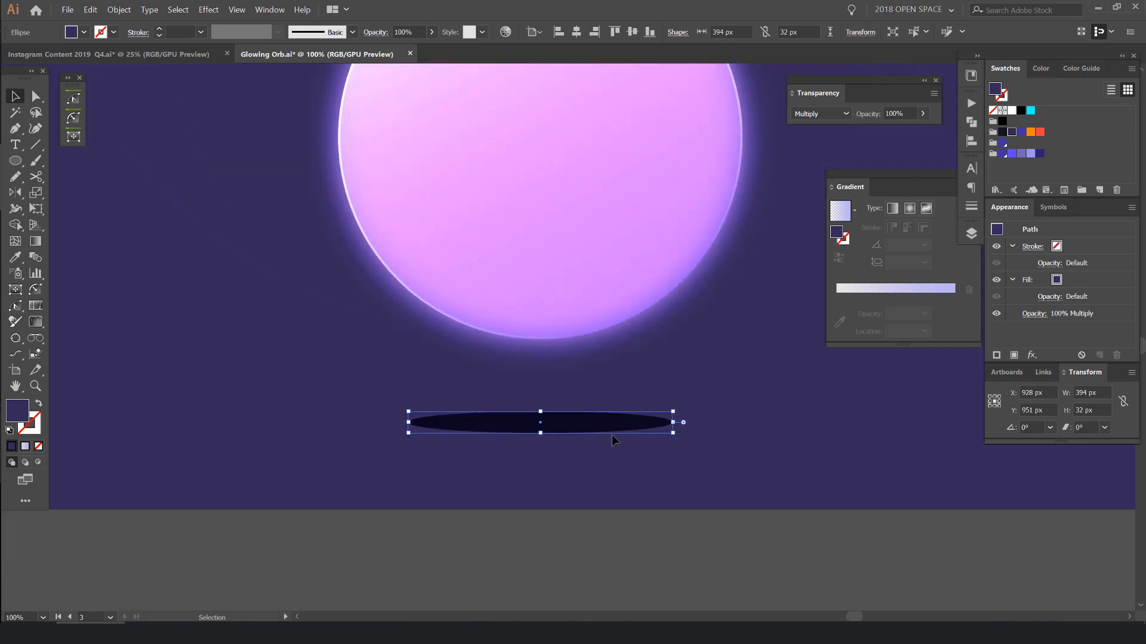
click(645, 435)
click(648, 429)
click(687, 446)
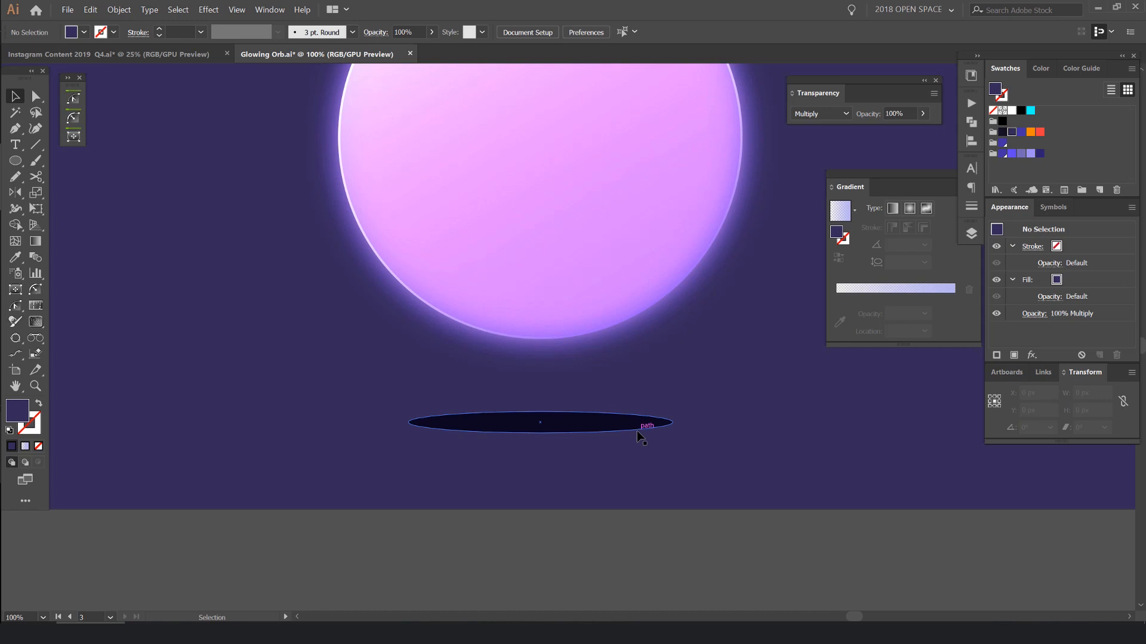
click(636, 431)
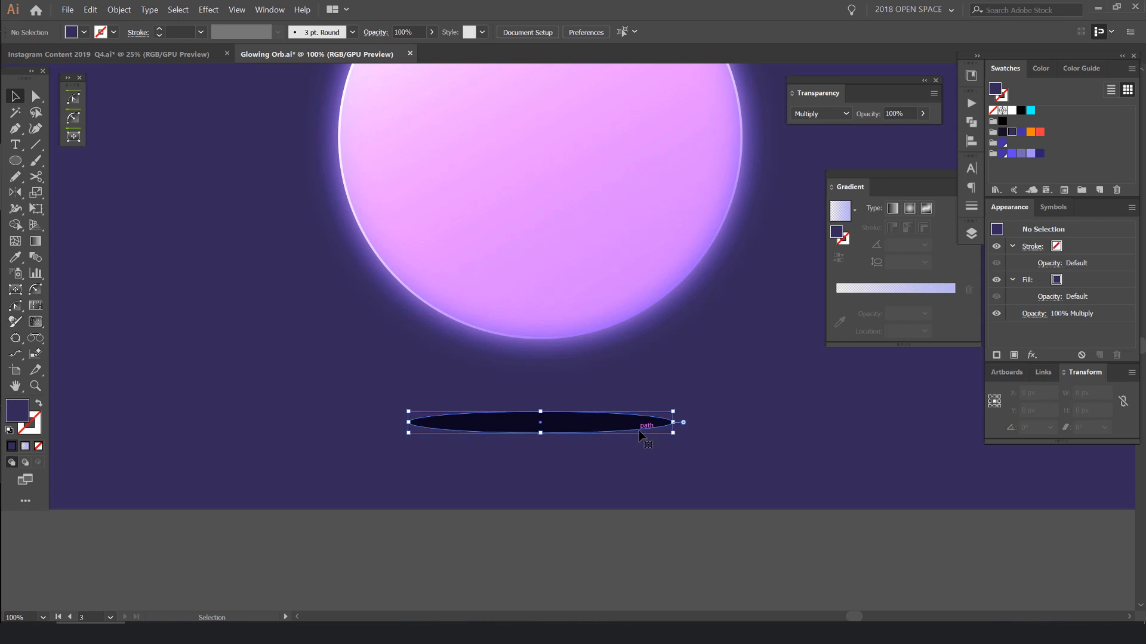
- Move the Gradient panel closer to the ellipse and detach the Appearance panel, attaching it directly below
scroll(567, 431, up, 1)
drag(899, 175, 850, 193)
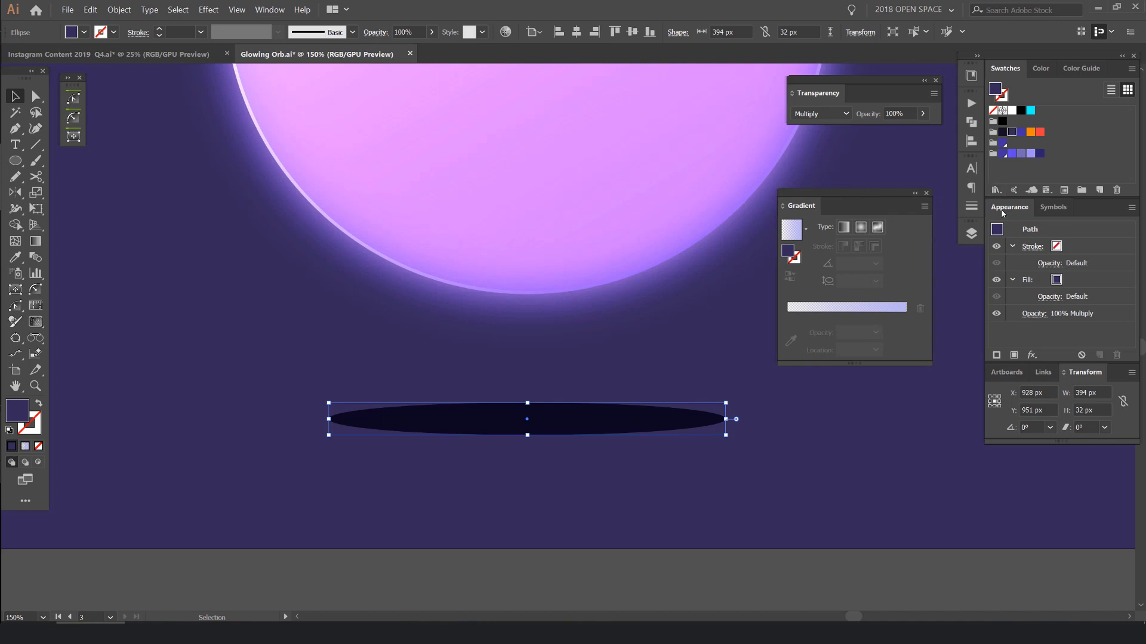
drag(1009, 207, 803, 380)
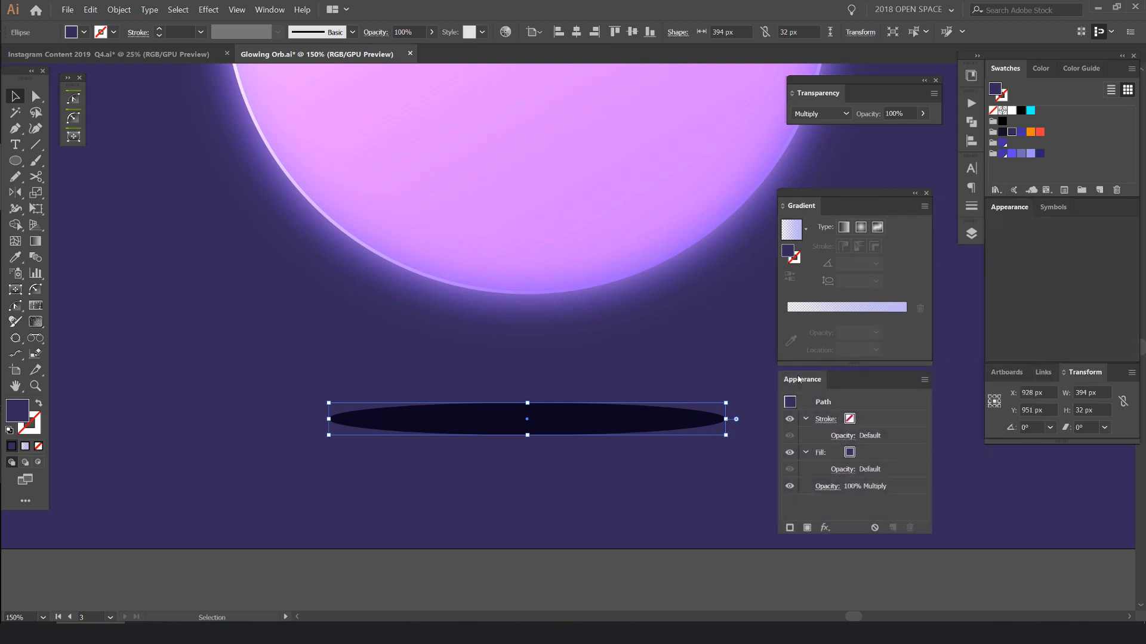
- Apply a Gaussian Blur effect to the shadow ellipse with preview on, raising the radius slightly
click(827, 528)
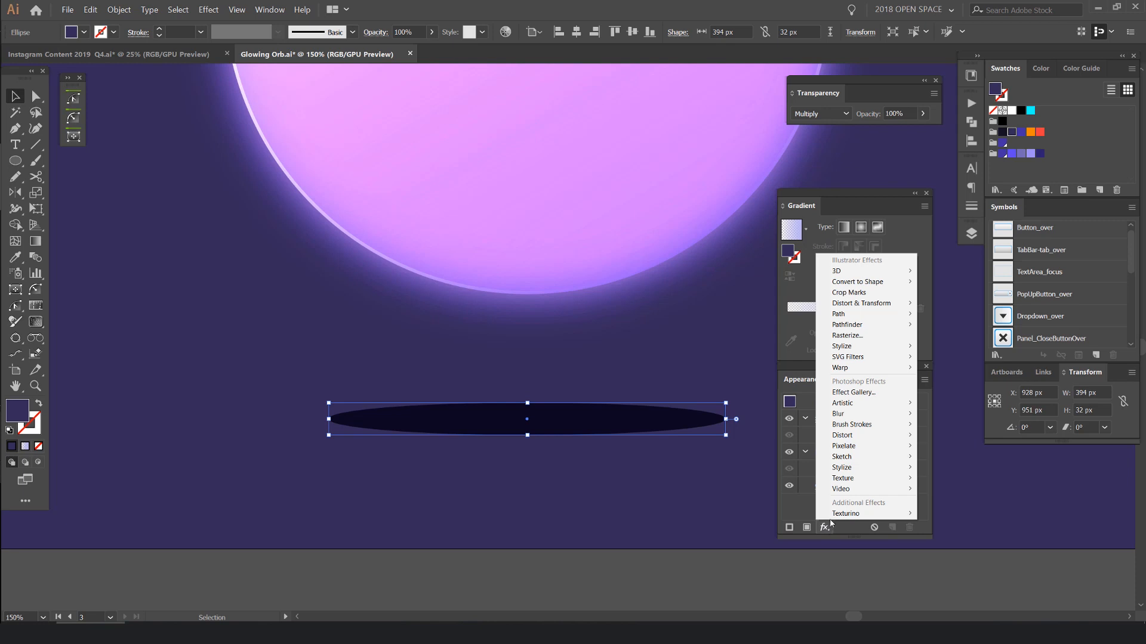
mouse_move(843, 350)
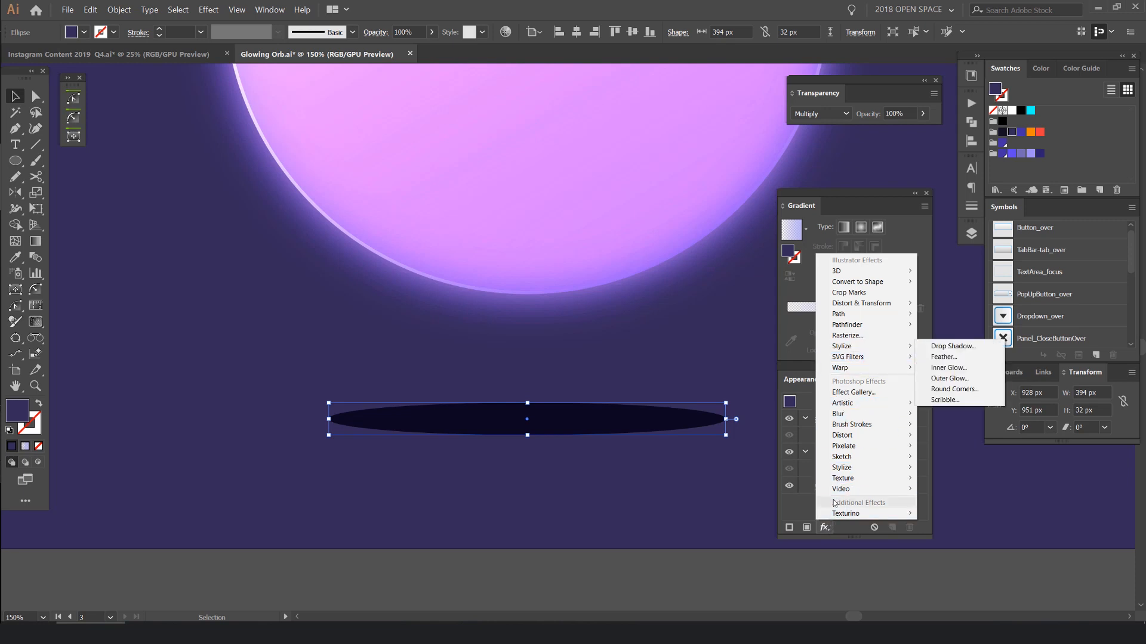
mouse_move(857, 416)
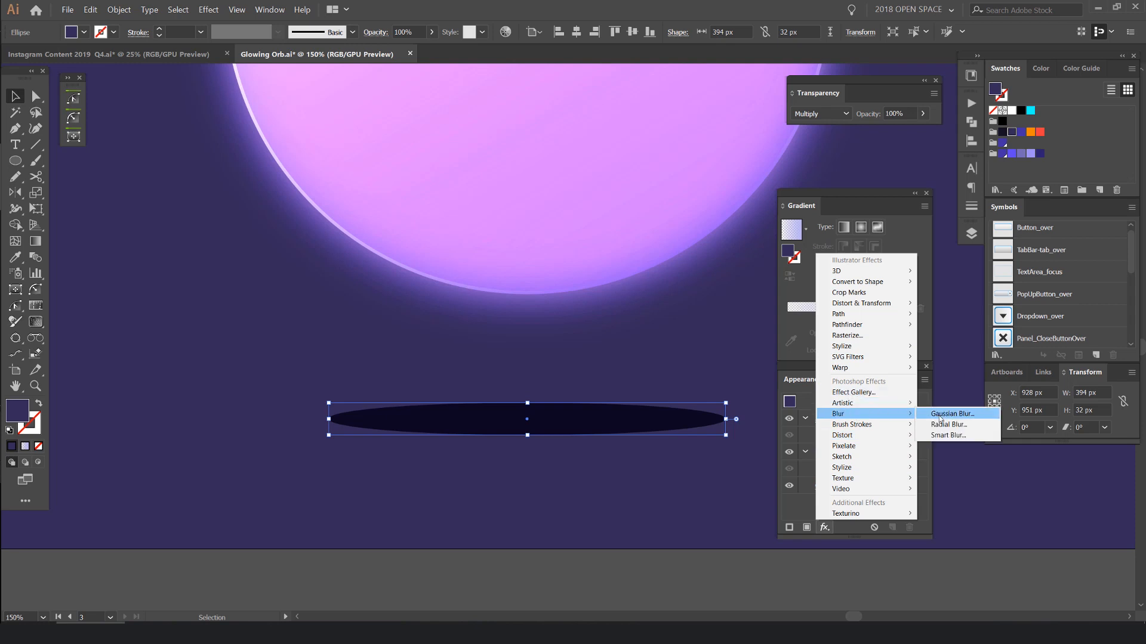
click(949, 414)
click(793, 291)
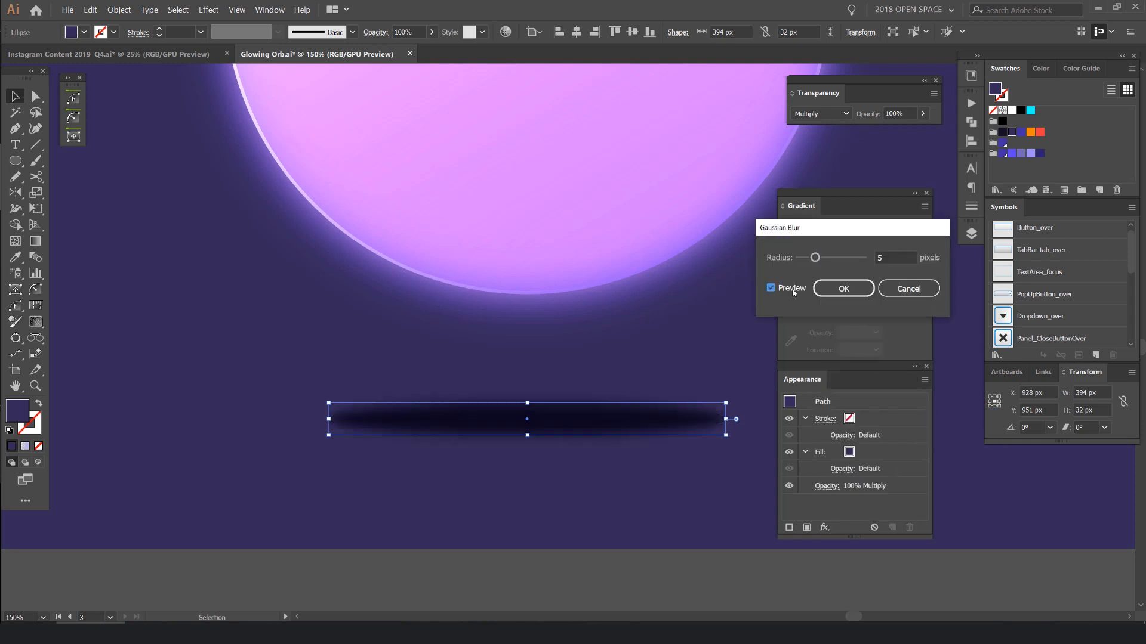
key(Up)
key(Up)
click(844, 285)
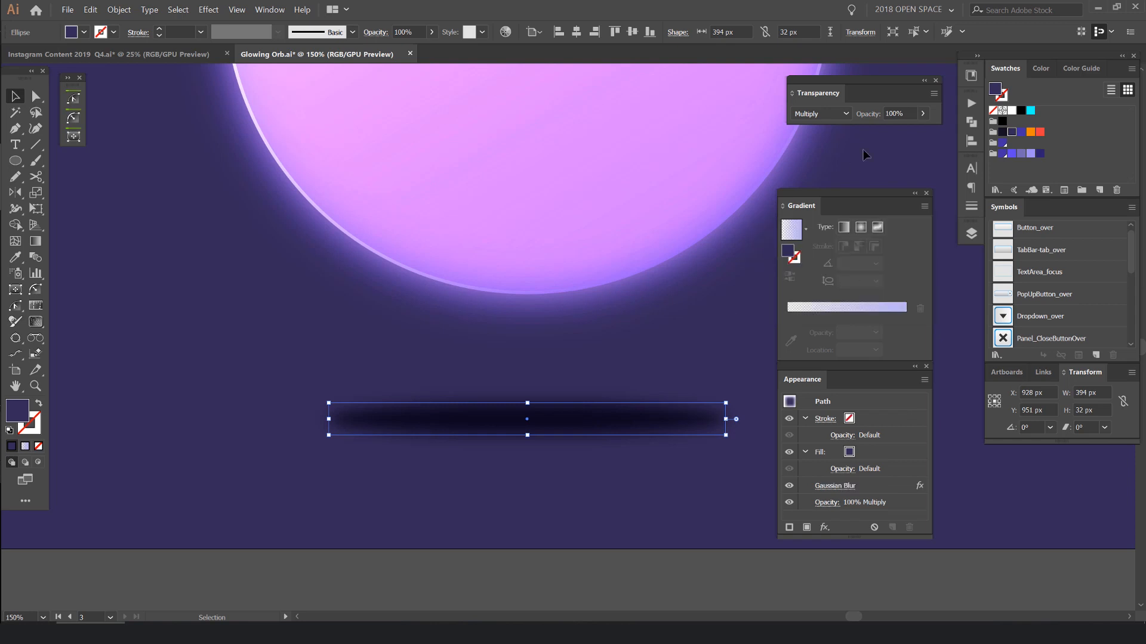
- Expand the Transparency panel's options and set the shadow ellipse's opacity to 30%
click(911, 111)
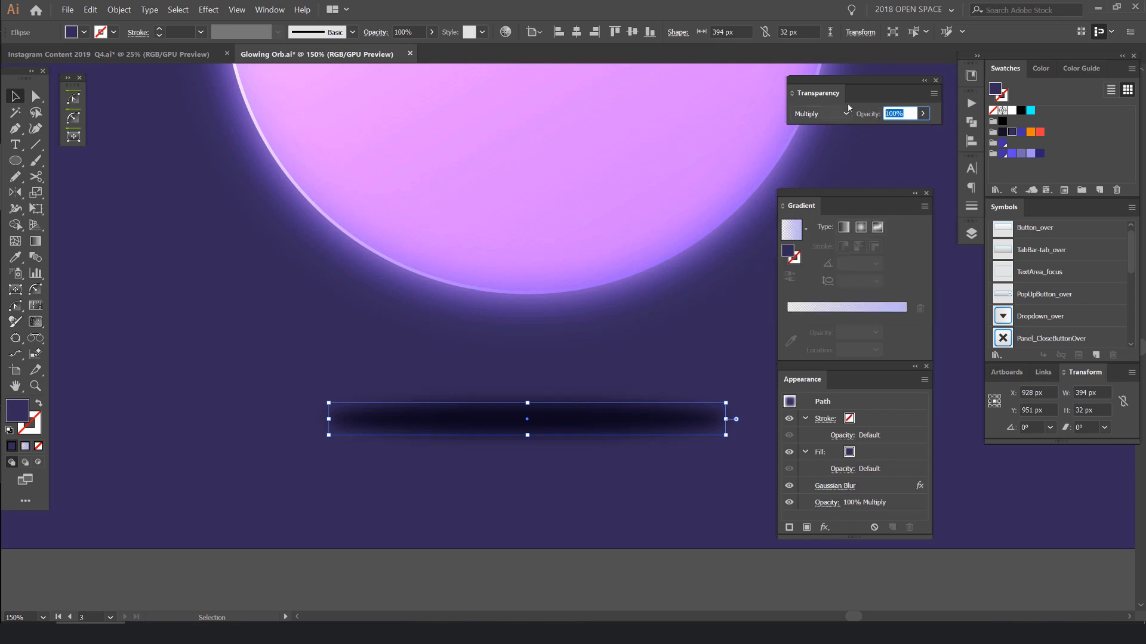
click(791, 93)
click(792, 94)
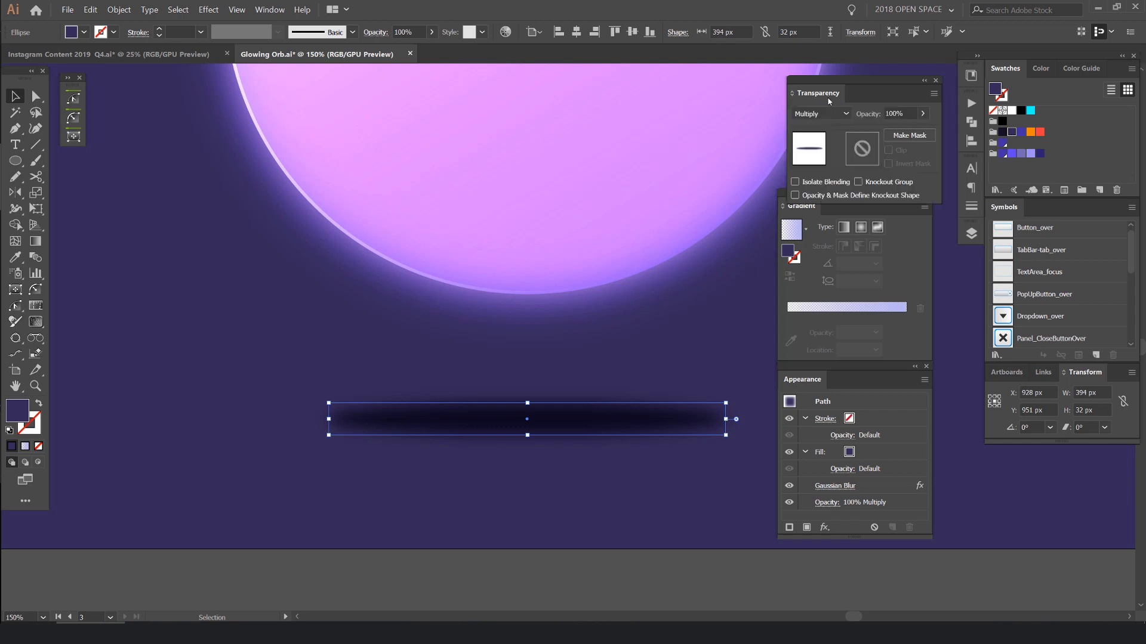
click(816, 96)
click(892, 113)
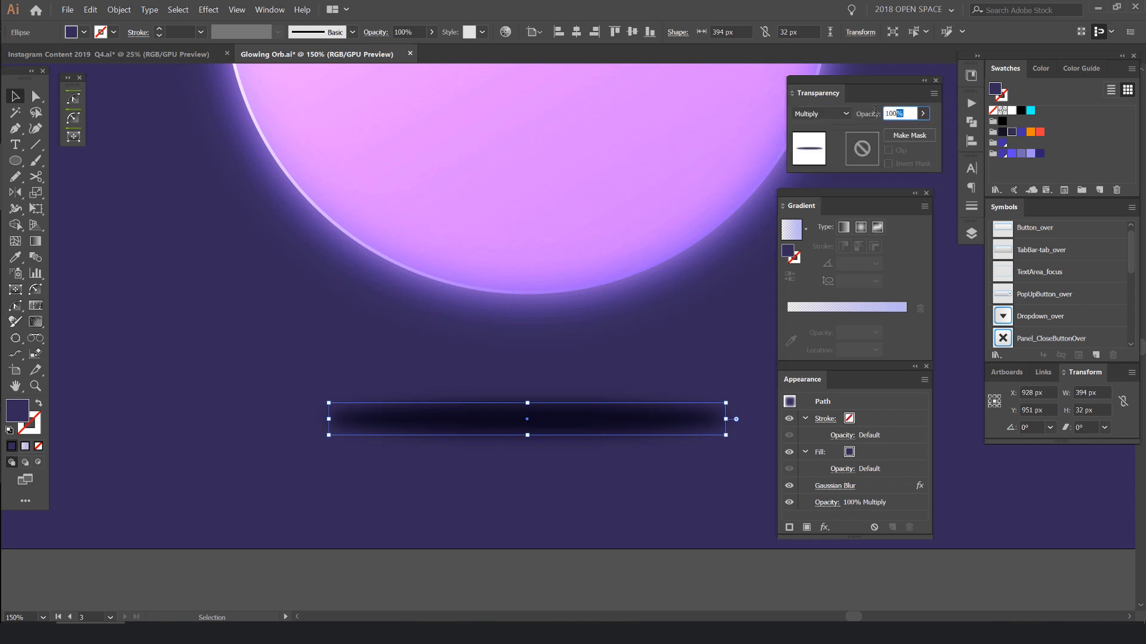
text(30)
key(Return)
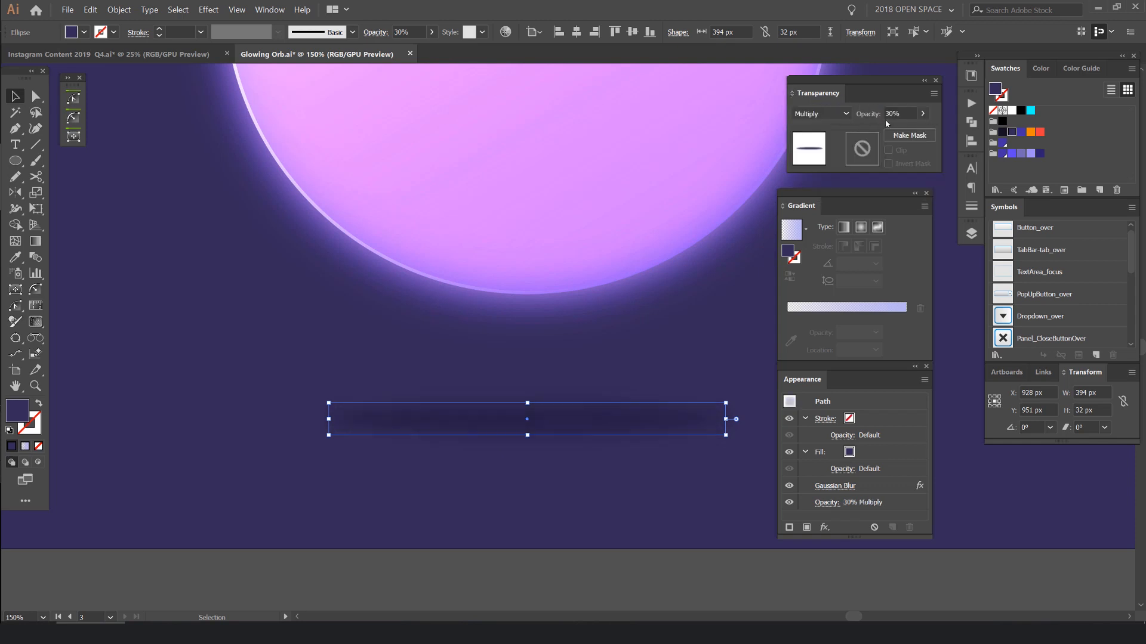
- Enlarge the shadow ellipse to about 488 by 39 px and set its opacity to 50%
click(691, 359)
scroll(692, 360, down, 4)
drag(726, 331, 674, 336)
scroll(663, 355, up, 2)
click(604, 392)
scroll(637, 397, up, 2)
drag(660, 395, 707, 396)
drag(460, 411, 461, 418)
scroll(544, 453, down, 3)
scroll(683, 464, down, 2)
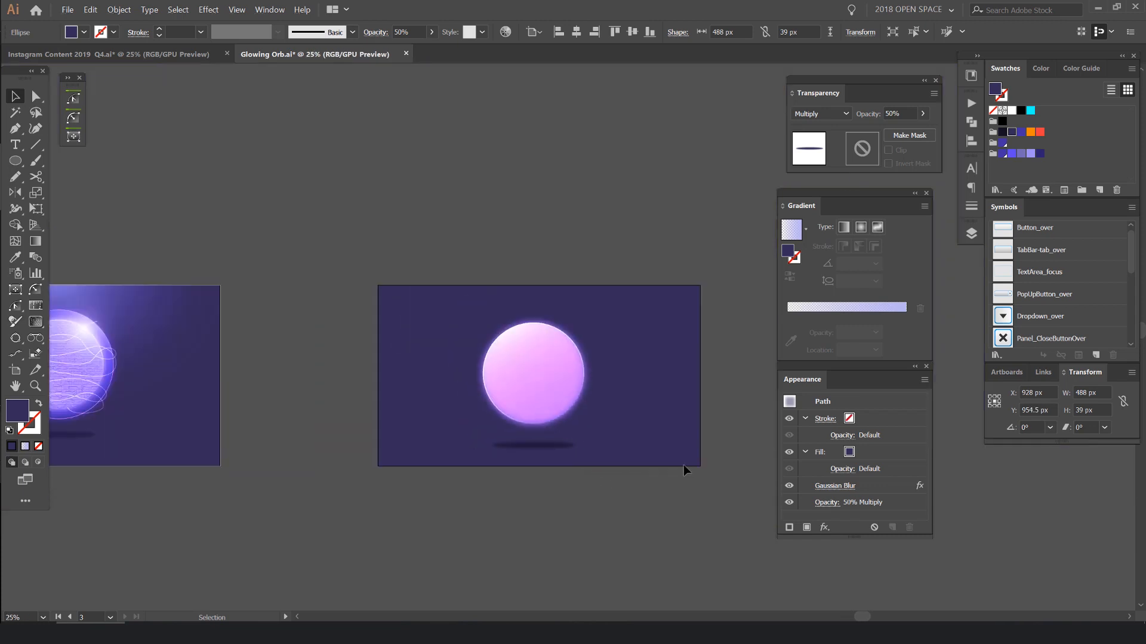
- Deselect the shadow and examine the whole orb with it, both zoomed out and close up
click(683, 464)
scroll(534, 448, up, 3)
scroll(652, 320, down, 3)
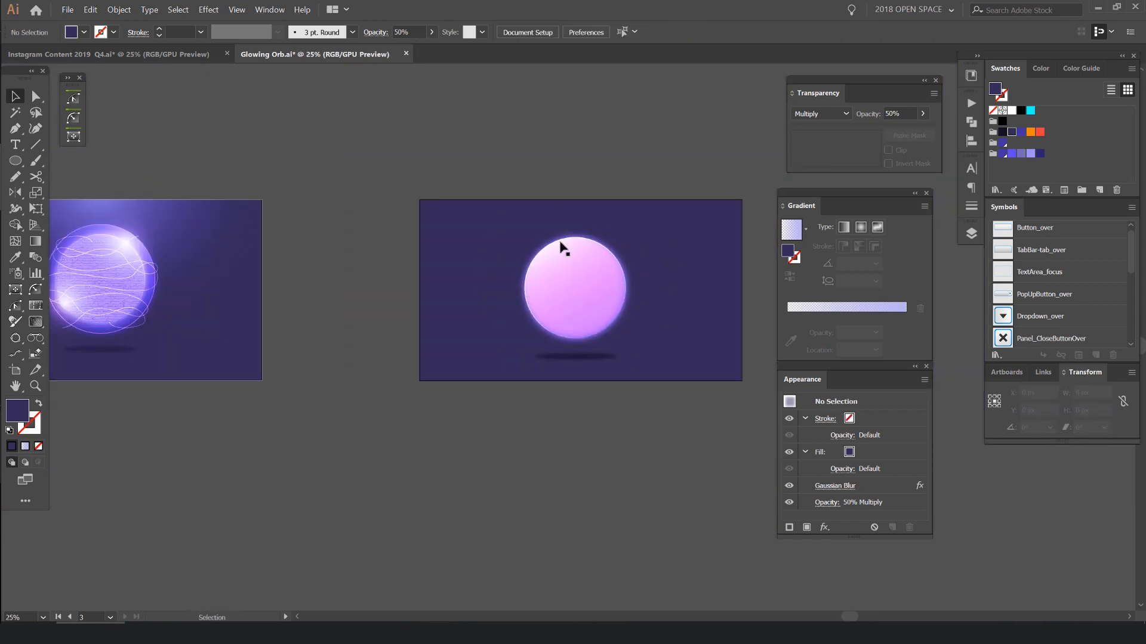
scroll(542, 203, up, 1)
scroll(686, 269, up, 2)
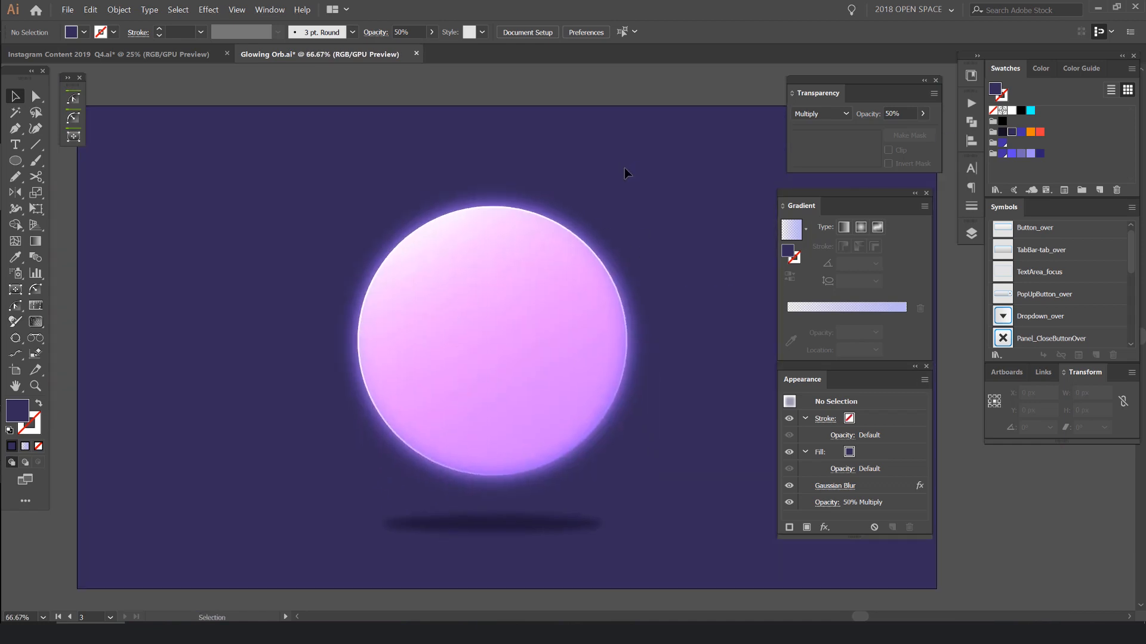
drag(605, 173, 591, 147)
key(space)
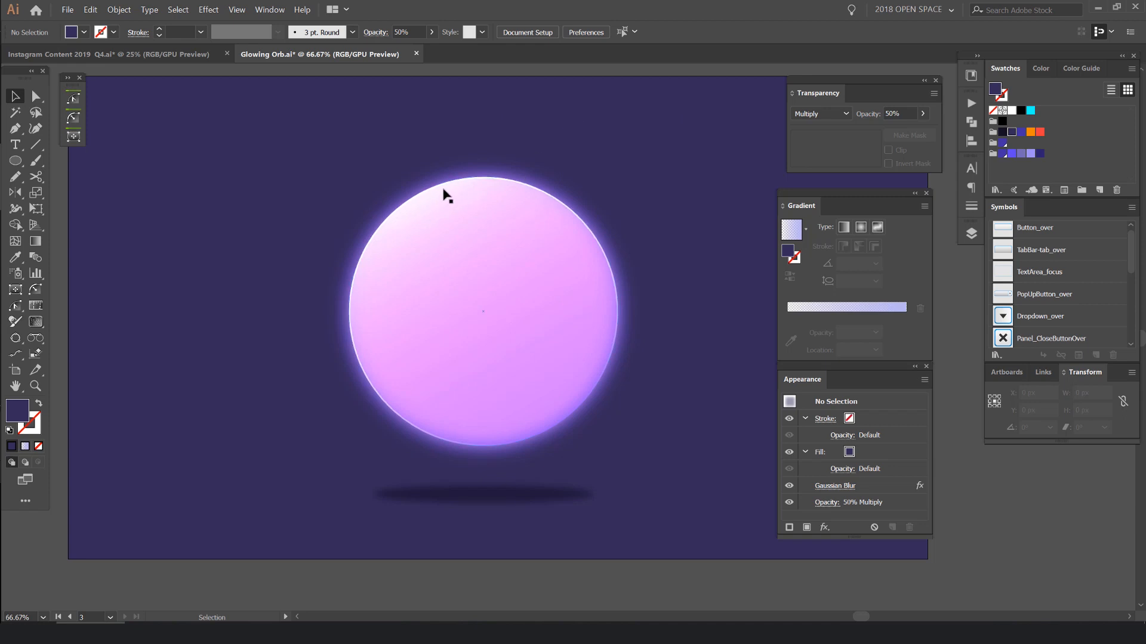
key(space)
drag(483, 147, 441, 152)
- Activate the Pencil tool and line up the Gradient and Appearance panels below the Transparency panel
key(n)
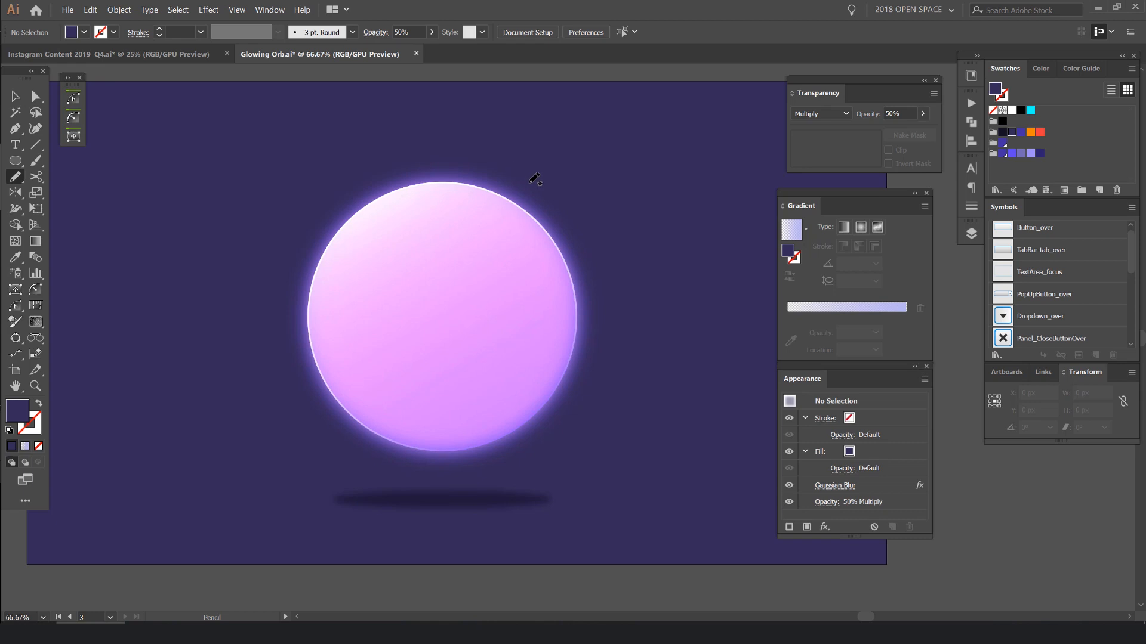
click(15, 177)
key(ctrl+1)
drag(858, 191, 868, 185)
drag(813, 362, 818, 366)
scroll(384, 231, down, 2)
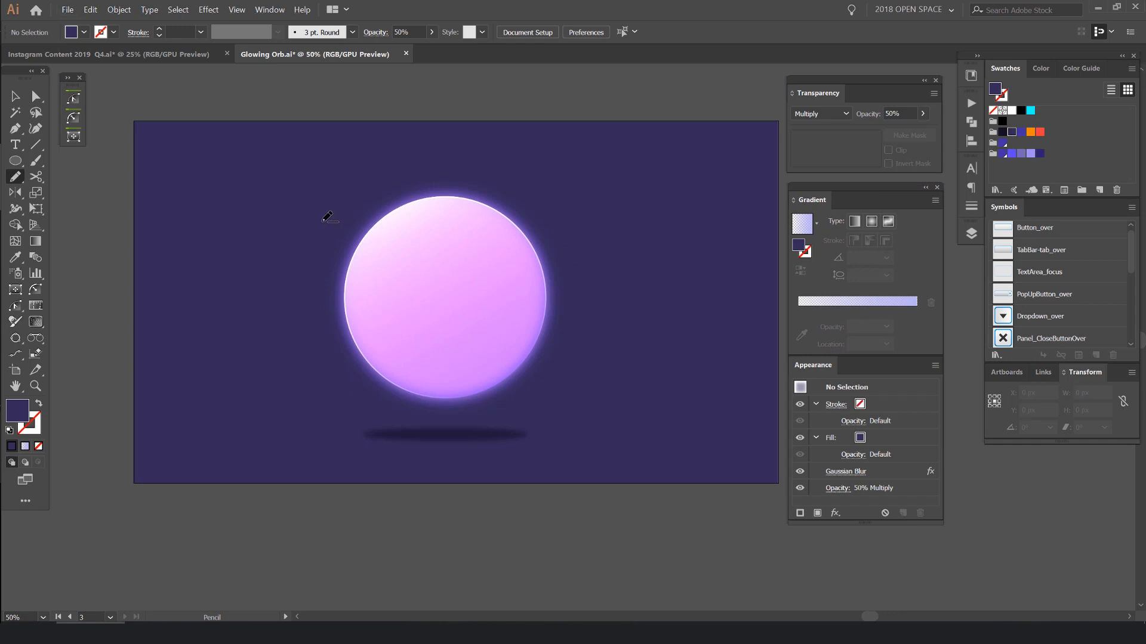
- Draw a freehand looping path about 795 by 664 px around the orb, stroke it white at 1 pt and shift it upward
scroll(327, 219, up, 1)
mouse_move(344, 204)
mouse_down()
mouse_move(349, 238)
mouse_move(466, 214)
mouse_move(528, 283)
mouse_move(627, 312)
mouse_move(332, 305)
mouse_move(629, 371)
mouse_move(481, 409)
mouse_move(505, 481)
mouse_move(568, 453)
mouse_move(582, 412)
mouse_up()
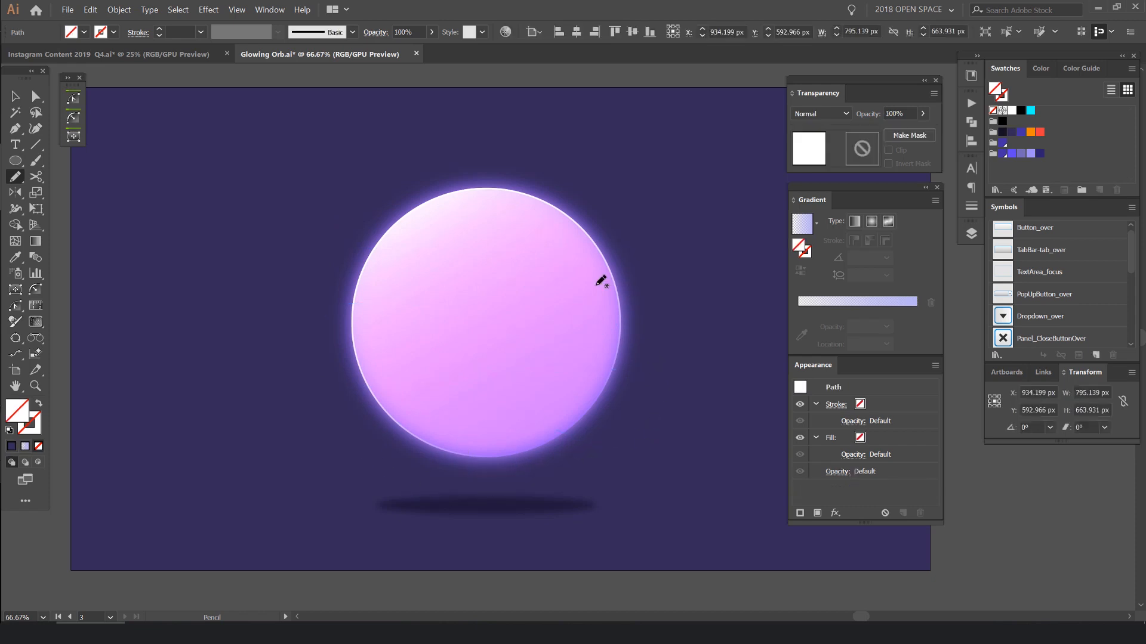
click(1011, 111)
key(v)
drag(624, 246, 623, 216)
click(707, 201)
scroll(707, 201, down, 2)
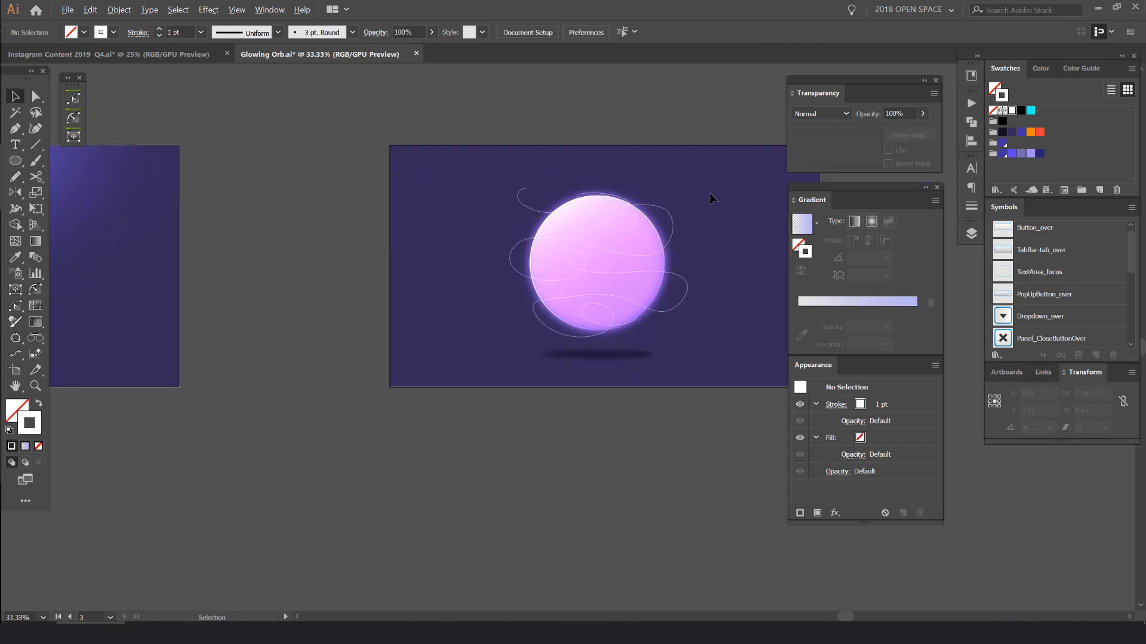
scroll(710, 193, up, 2)
- Delete the looping path and draw a new winding Pencil path across the orb, about 810 by 557 px
click(455, 206)
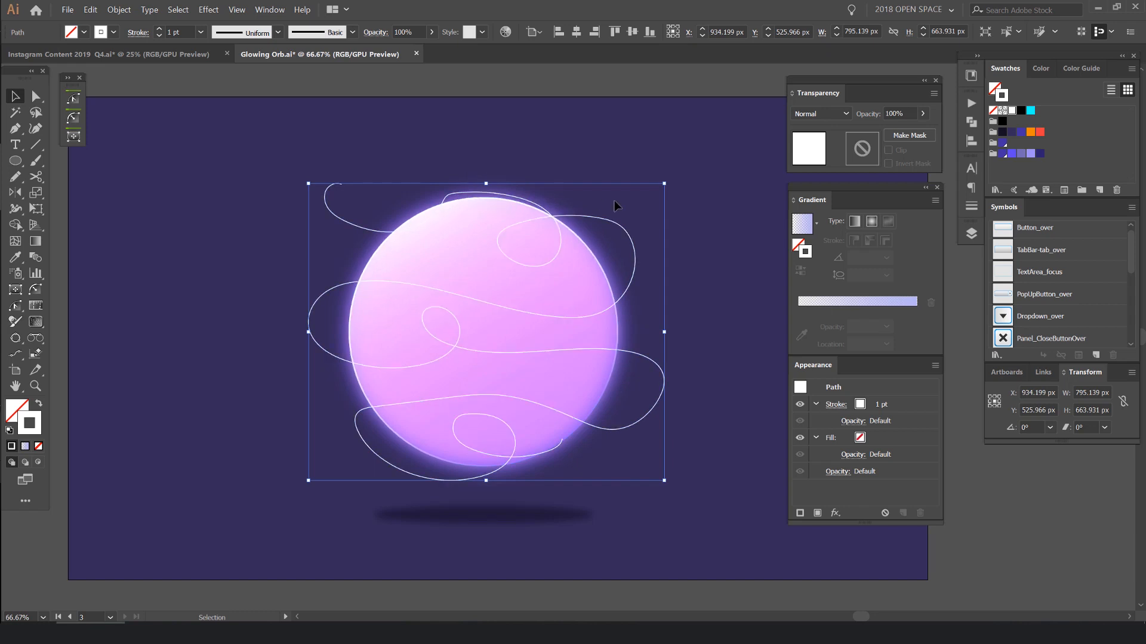
key(Delete)
key(n)
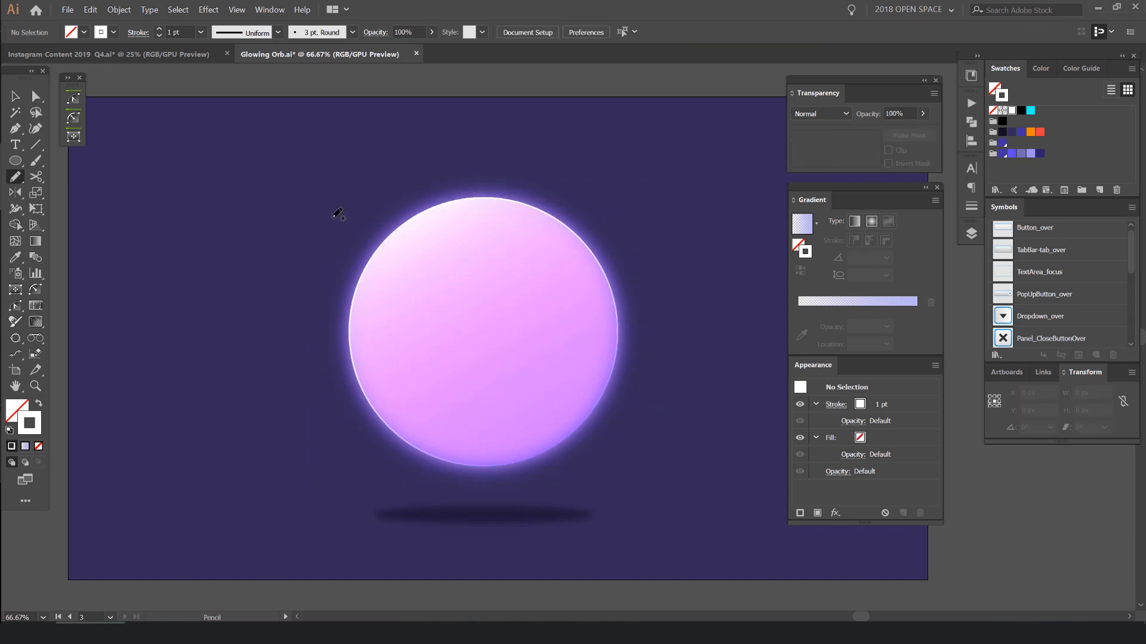
mouse_move(339, 251)
mouse_down()
mouse_move(315, 244)
mouse_move(359, 219)
mouse_move(463, 249)
mouse_move(432, 235)
mouse_move(688, 267)
mouse_move(527, 301)
mouse_move(341, 303)
mouse_move(373, 387)
mouse_move(620, 360)
mouse_move(452, 338)
mouse_move(530, 335)
mouse_move(459, 380)
mouse_move(352, 407)
mouse_move(488, 428)
mouse_move(624, 439)
mouse_move(688, 396)
mouse_move(374, 267)
mouse_move(335, 228)
mouse_move(479, 274)
mouse_move(460, 249)
mouse_move(608, 271)
mouse_move(581, 357)
mouse_move(350, 309)
mouse_move(371, 382)
mouse_move(402, 342)
mouse_move(582, 412)
mouse_up()
key(ctrl+z)
mouse_move(423, 427)
mouse_down()
mouse_move(553, 414)
mouse_move(675, 362)
mouse_up()
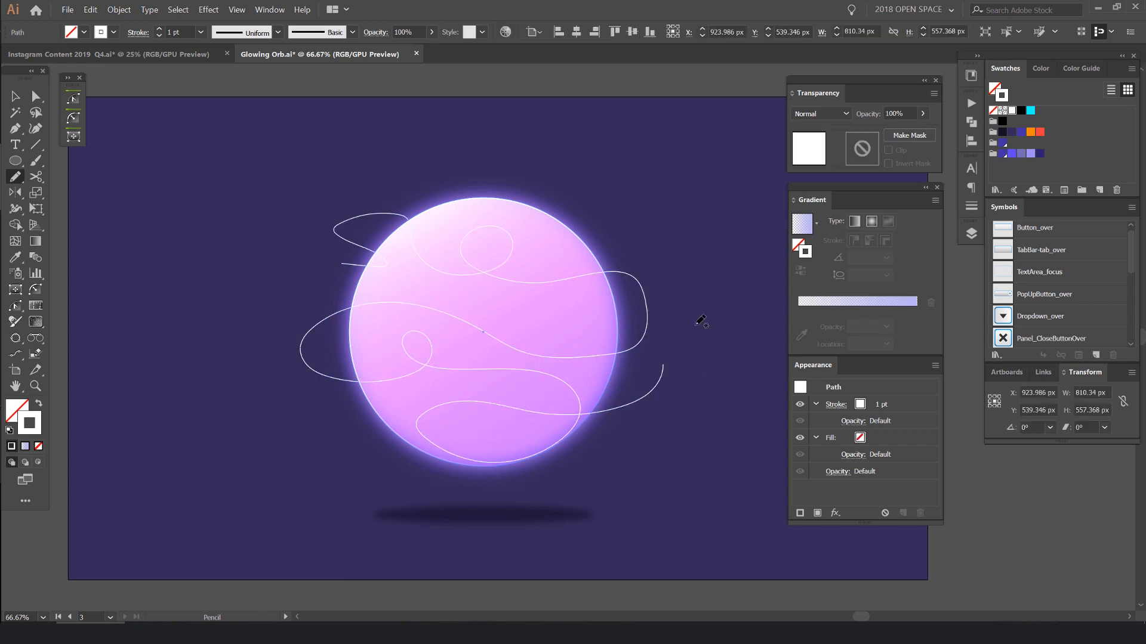
scroll(656, 270, down, 2)
scroll(657, 270, up, 3)
- Set the winding path's stroke to 2 pt and its blend mode to Overlay
key(v)
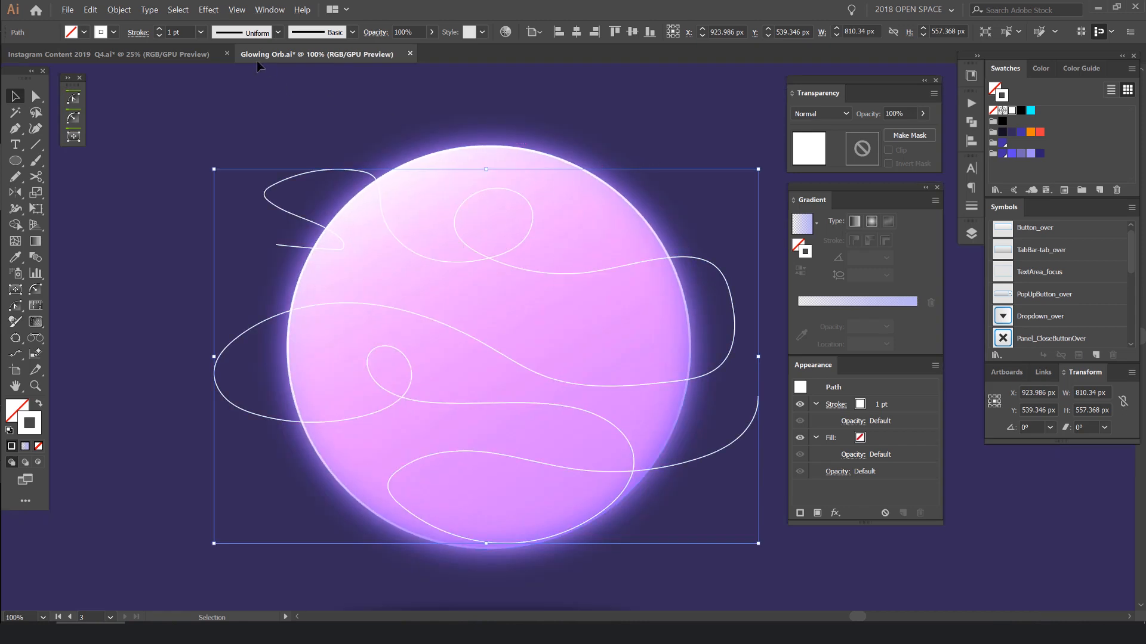
click(160, 29)
click(820, 114)
click(834, 222)
scroll(519, 197, up, 1)
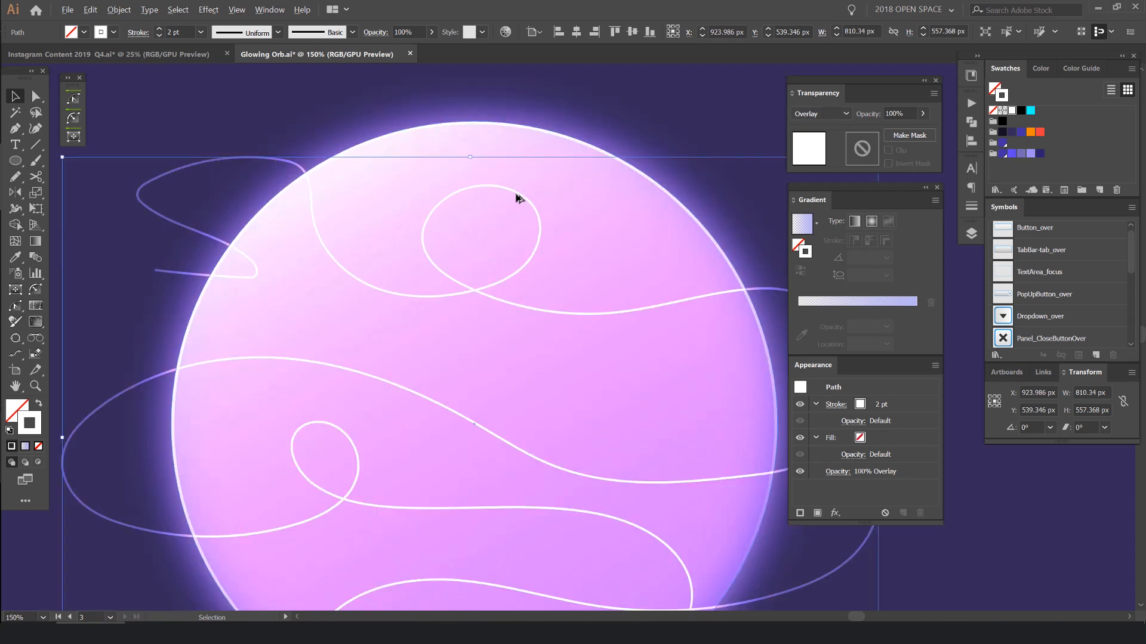
scroll(521, 193, down, 2)
click(646, 126)
click(584, 247)
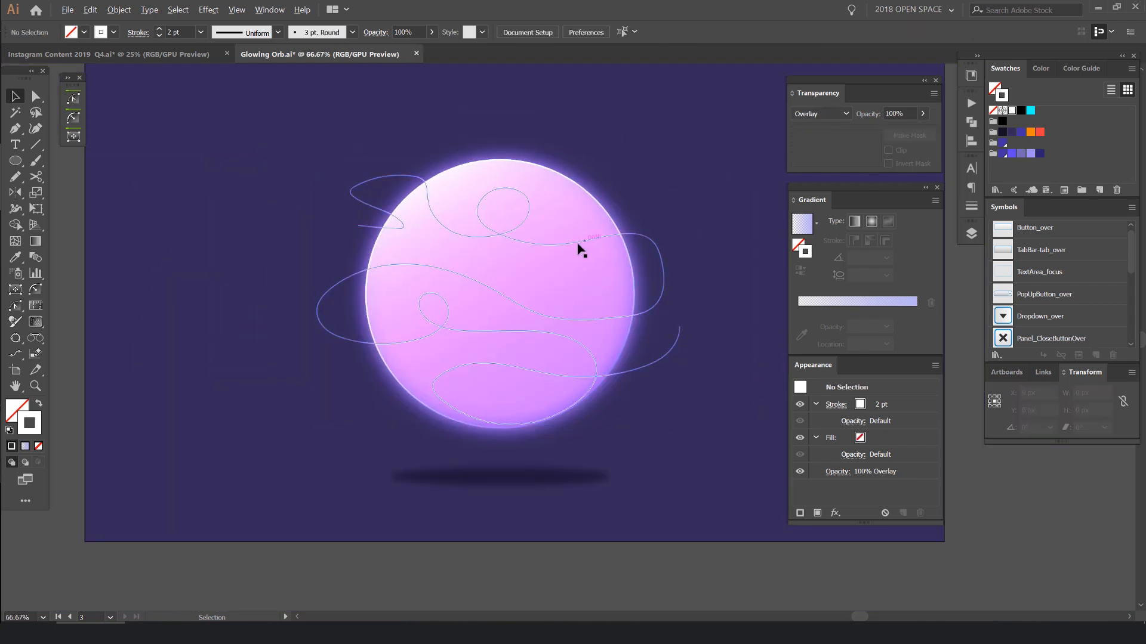
- Apply a linear lavender gradient to the winding path's stroke and move the gradient midpoint to about 17.5%
scroll(582, 247, up, 2)
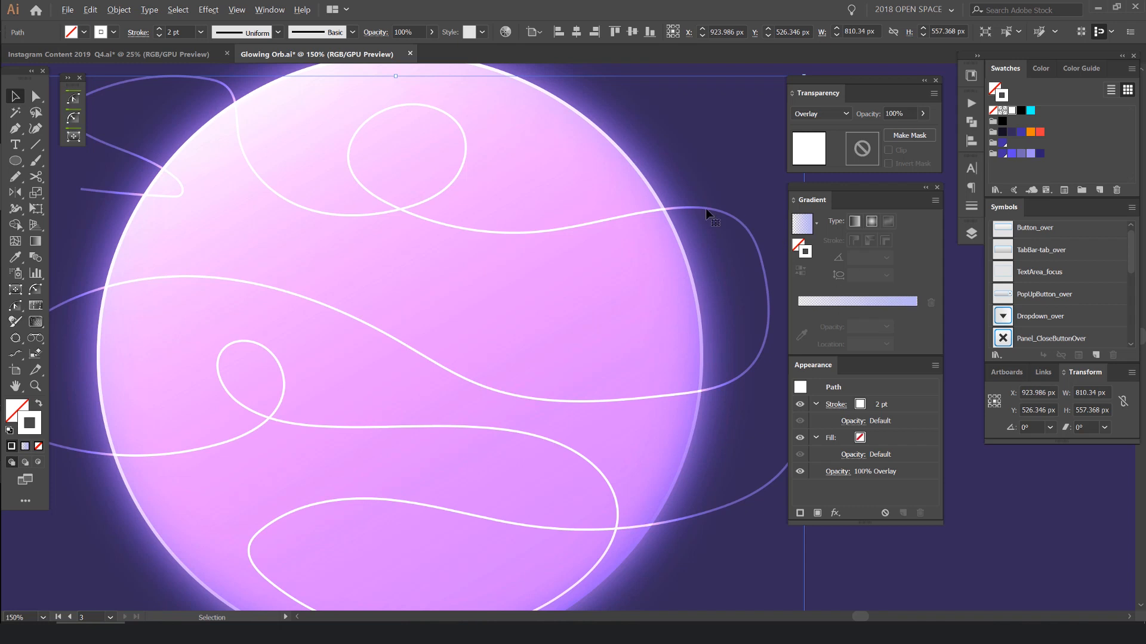
drag(558, 228, 452, 178)
key(ctrl+z)
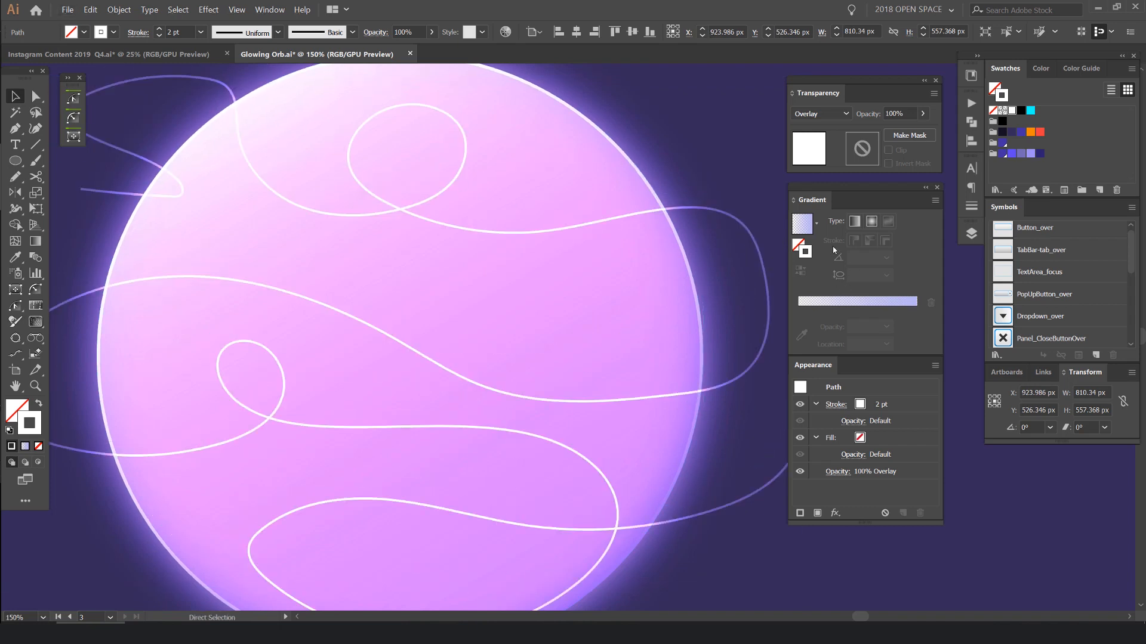
click(846, 301)
key(v)
key(ctrl+1)
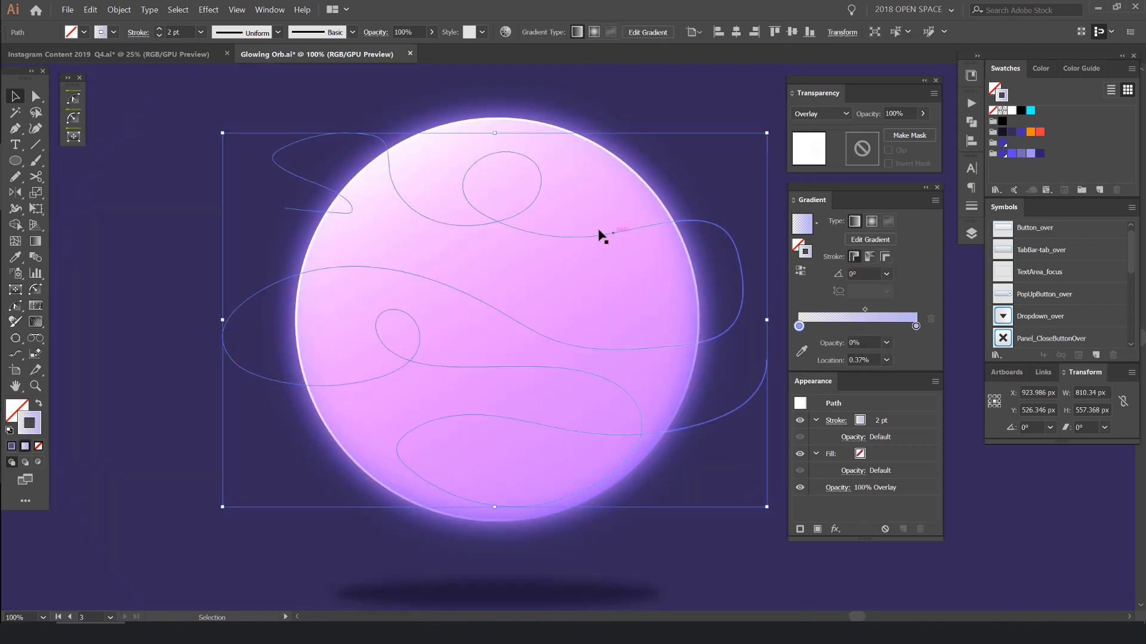
drag(866, 310, 820, 313)
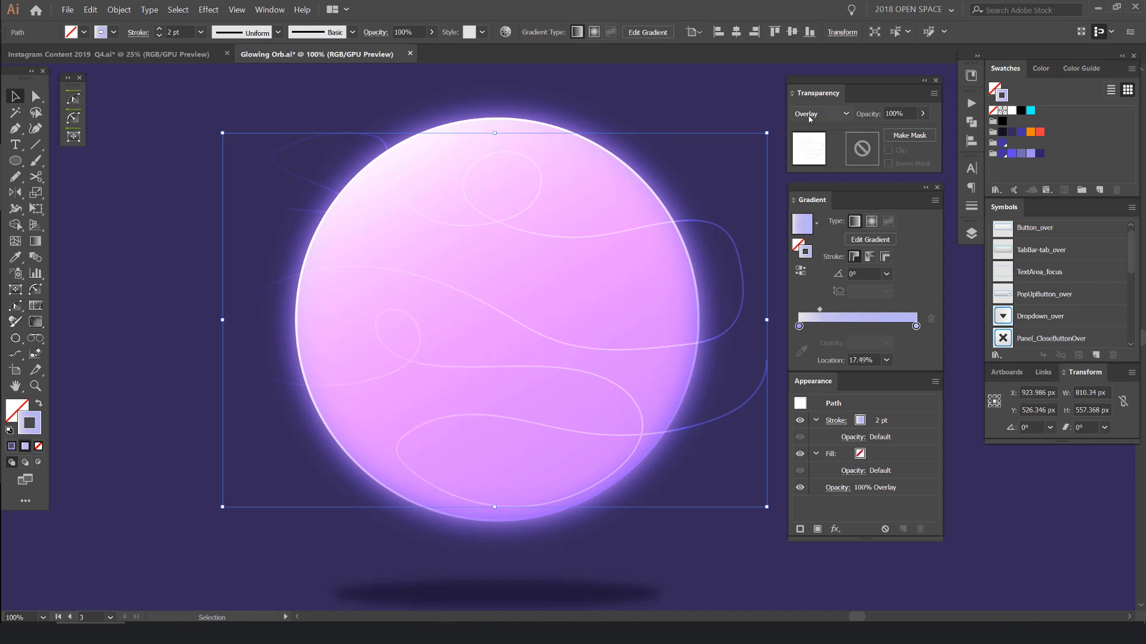
- Set the opacity of the transparent starting stop in the winding path's stroke gradient to 100%
click(799, 326)
click(828, 345)
text(100)
key(Return)
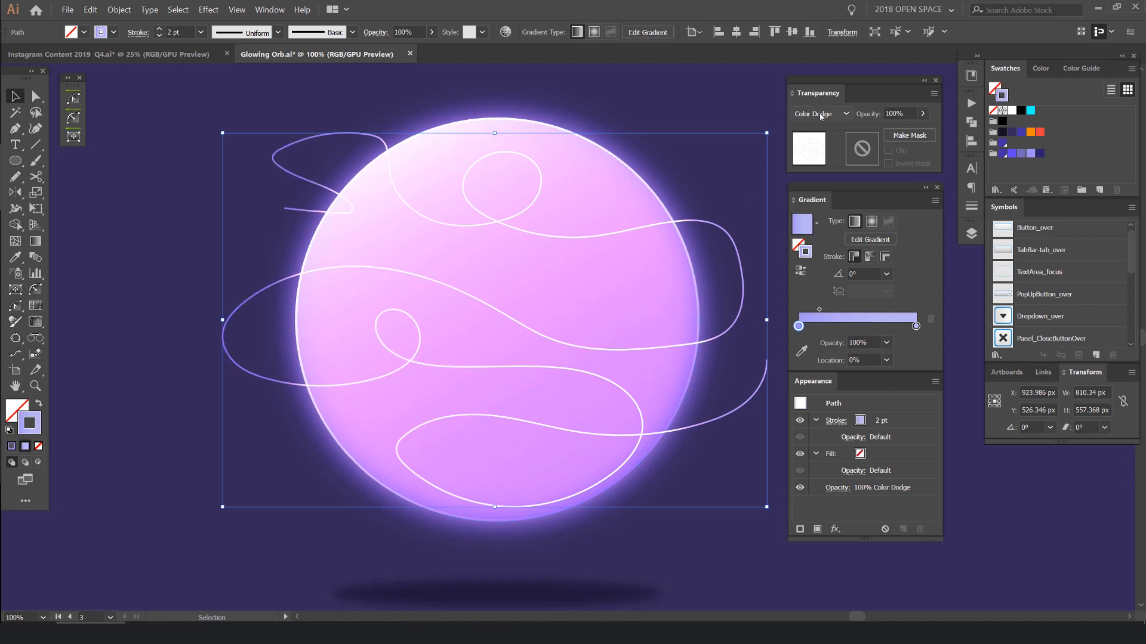
- Compare blend modes such as Screen on the winding path, settle on Color Dodge and deselect the path
scroll(823, 113, up, 1)
scroll(822, 112, up, 1)
scroll(822, 113, up, 1)
scroll(822, 113, down, 1)
scroll(598, 204, up, 1)
scroll(570, 216, up, 1)
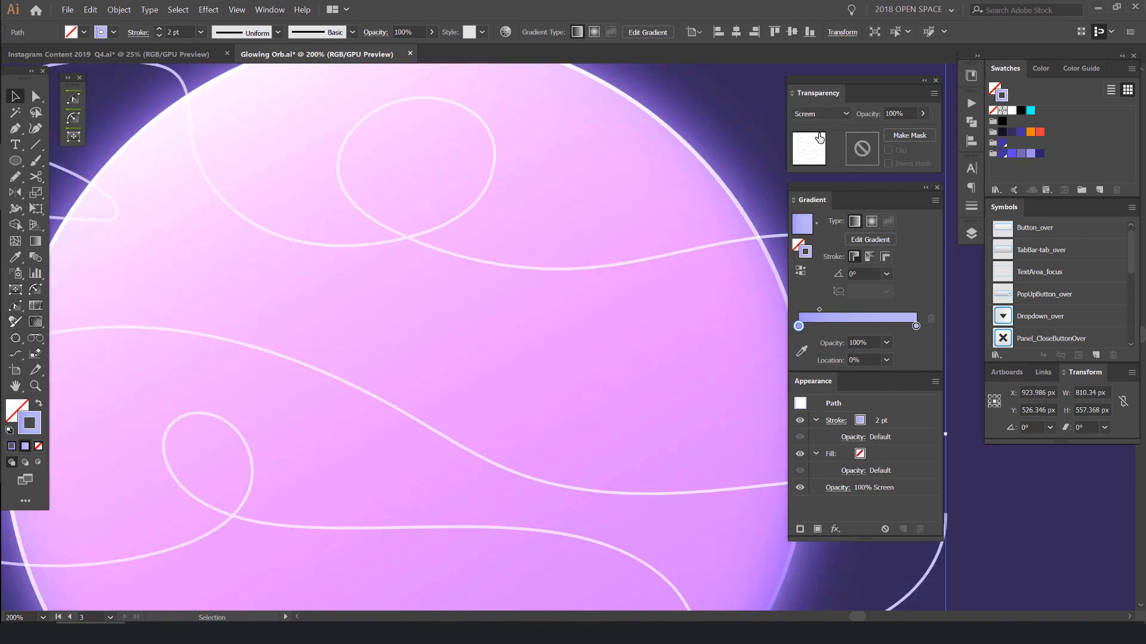
scroll(648, 148, down, 2)
click(679, 92)
scroll(679, 91, down, 2)
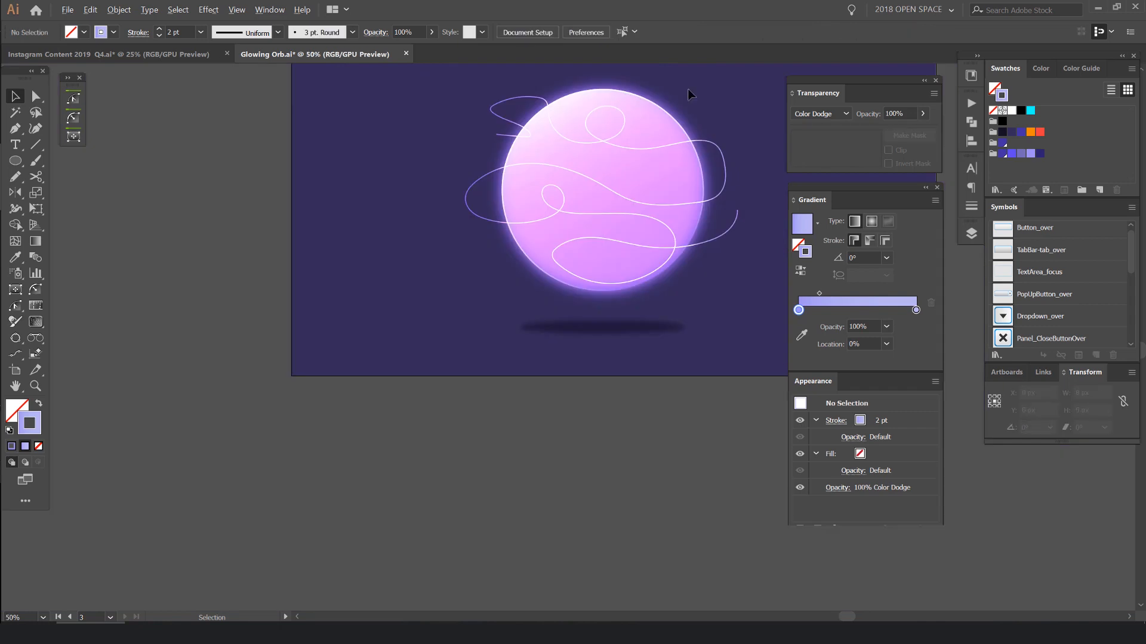
- Deselect all artwork and save the document
drag(692, 88, 666, 123)
scroll(665, 122, down, 1)
scroll(665, 117, up, 2)
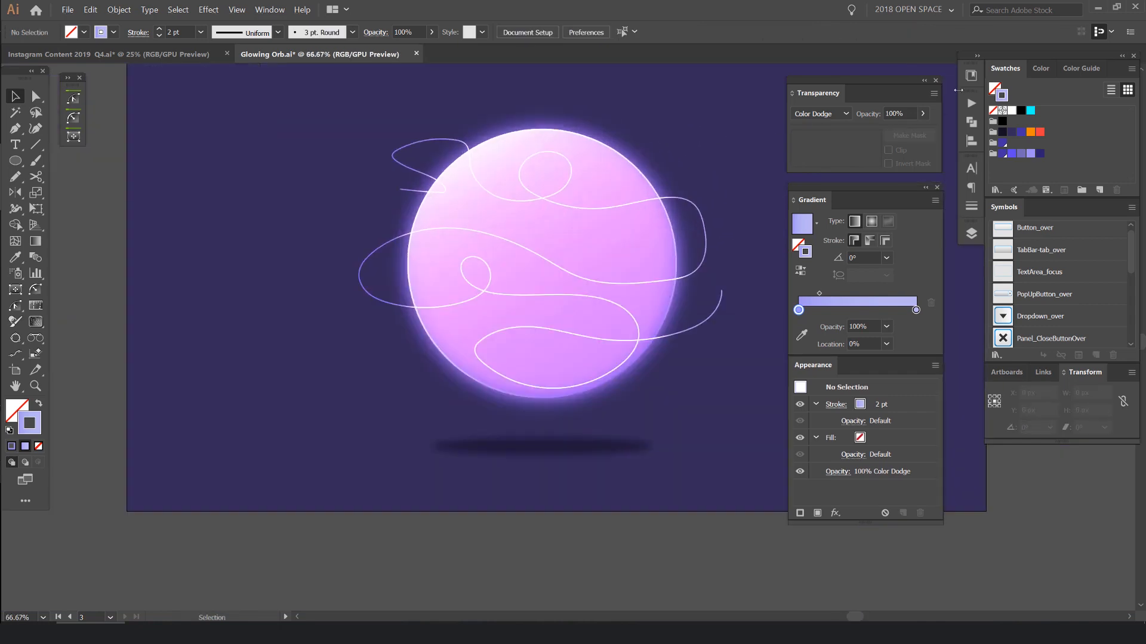
click(555, 197)
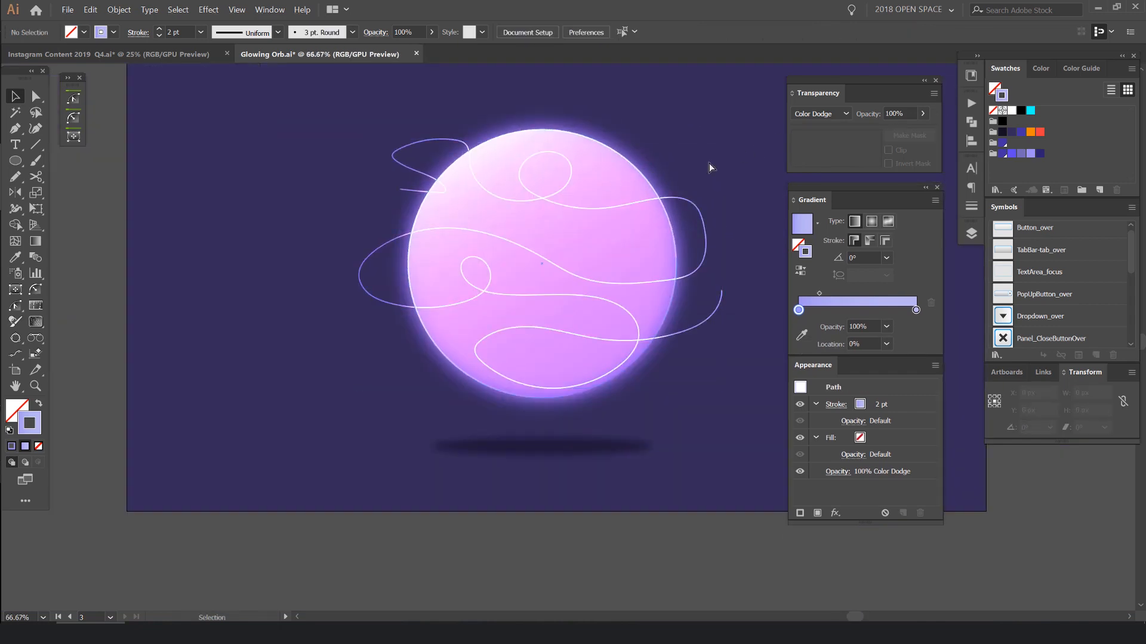
click(710, 168)
key(ctrl+w)
click(701, 333)
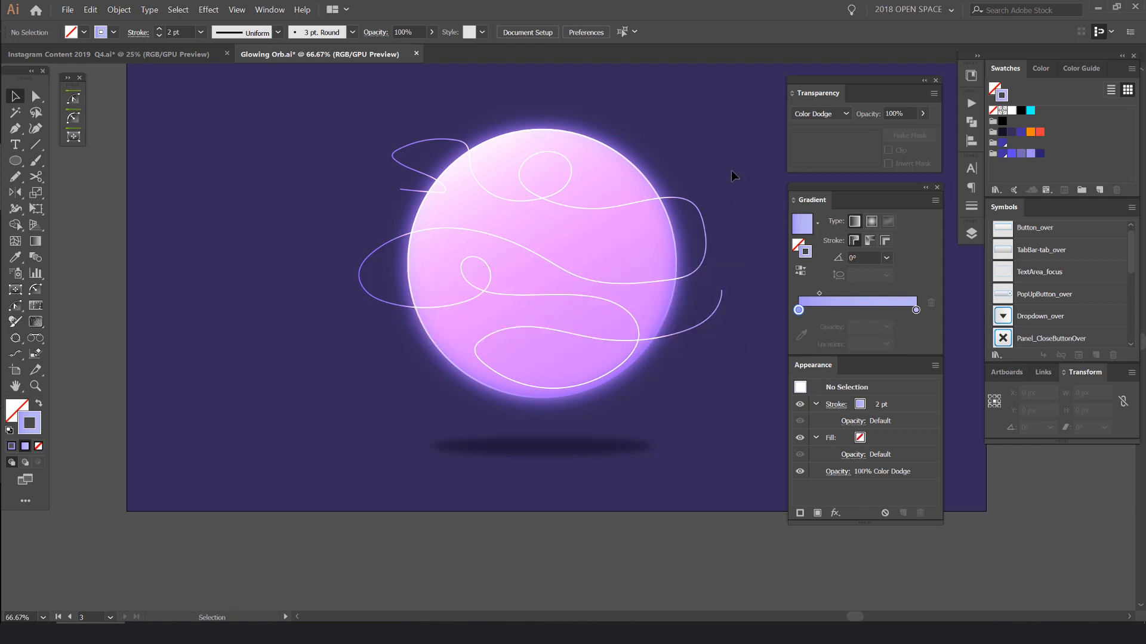
key(ctrl+s)
drag(674, 107, 648, 138)
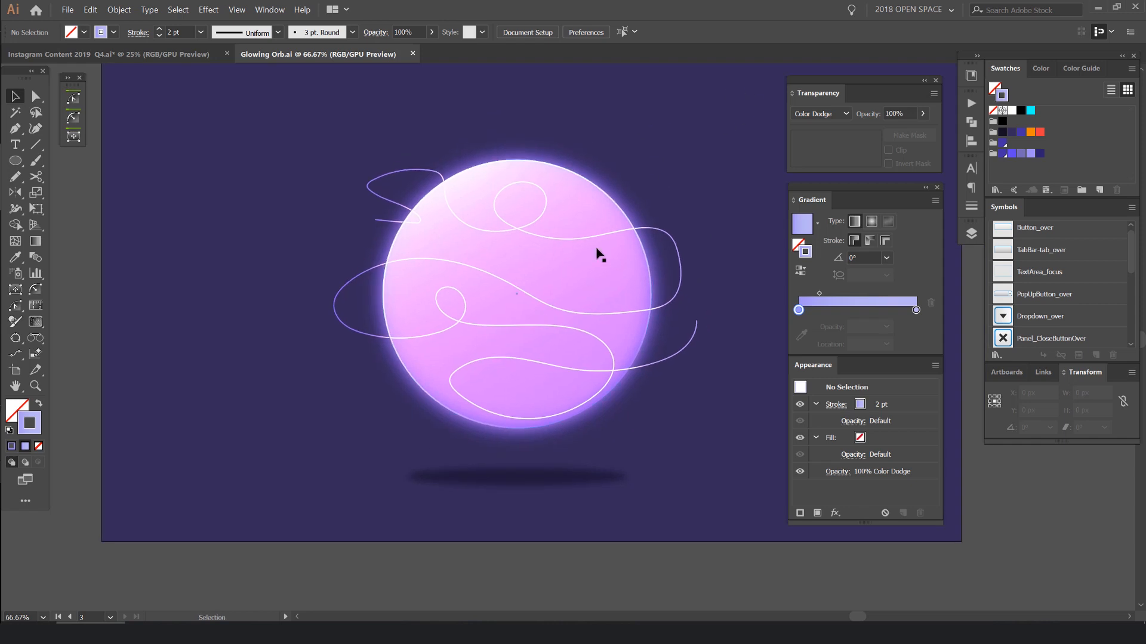
drag(608, 250, 664, 264)
key(ctrl+z)
click(665, 191)
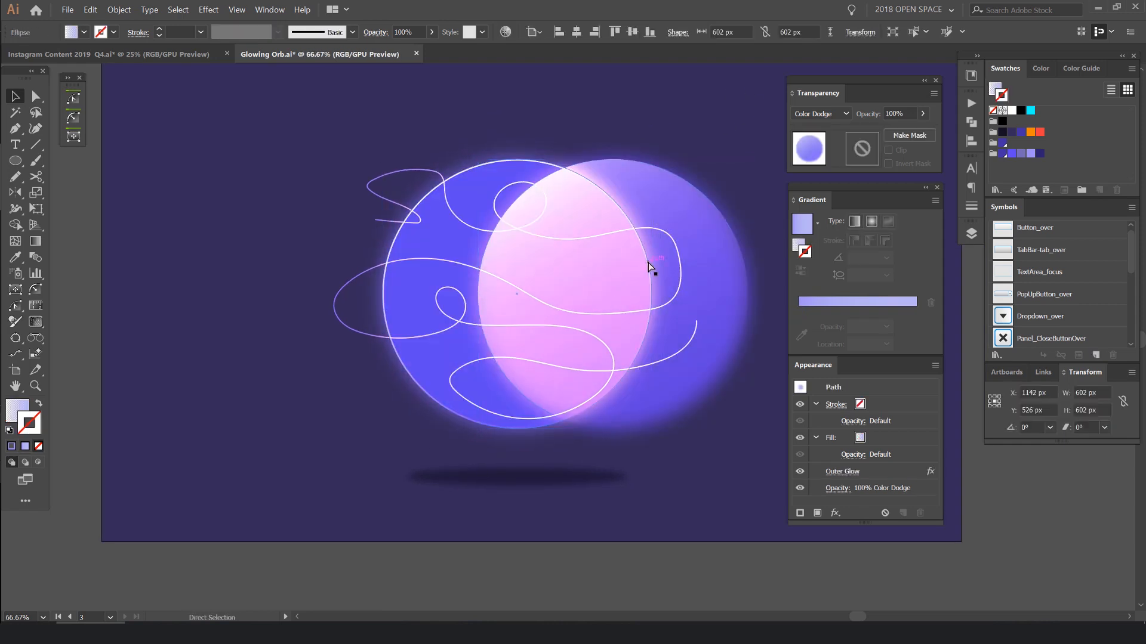
key(ctrl+z)
click(668, 146)
click(611, 271)
click(675, 169)
- Duplicate the orb's glowing gradient circle to the right at X 1507 px and set the copy's blend mode to Normal
drag(636, 221, 512, 219)
click(491, 271)
drag(484, 256, 740, 254)
click(821, 114)
click(815, 124)
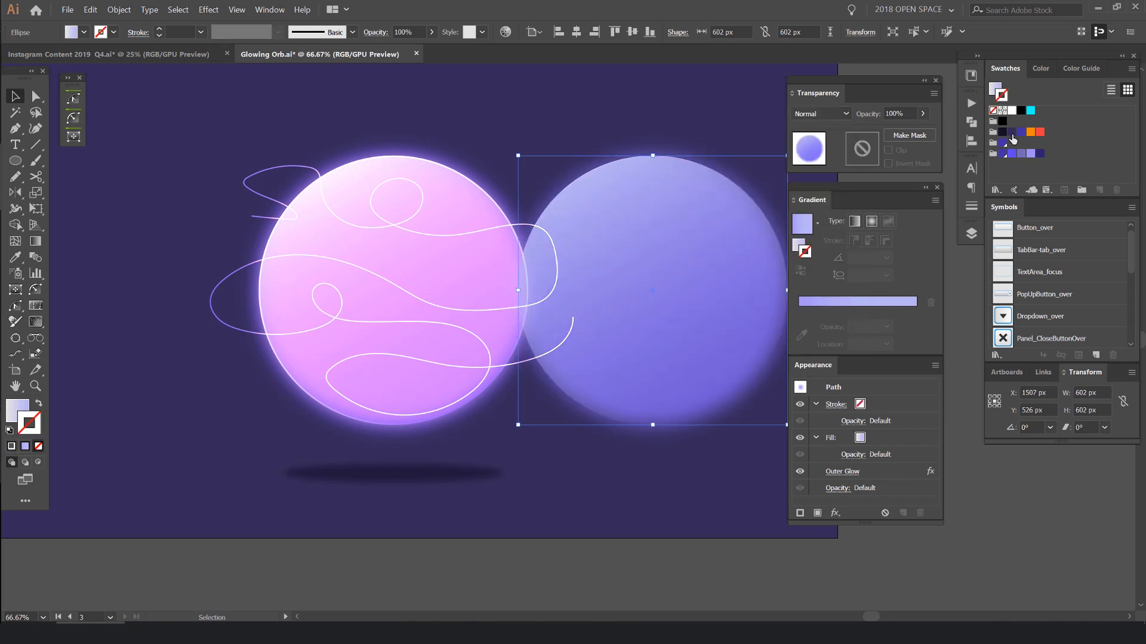
- Remove the Outer Glow effect from the duplicate circle and fill it with the darkest navy swatch
click(1030, 131)
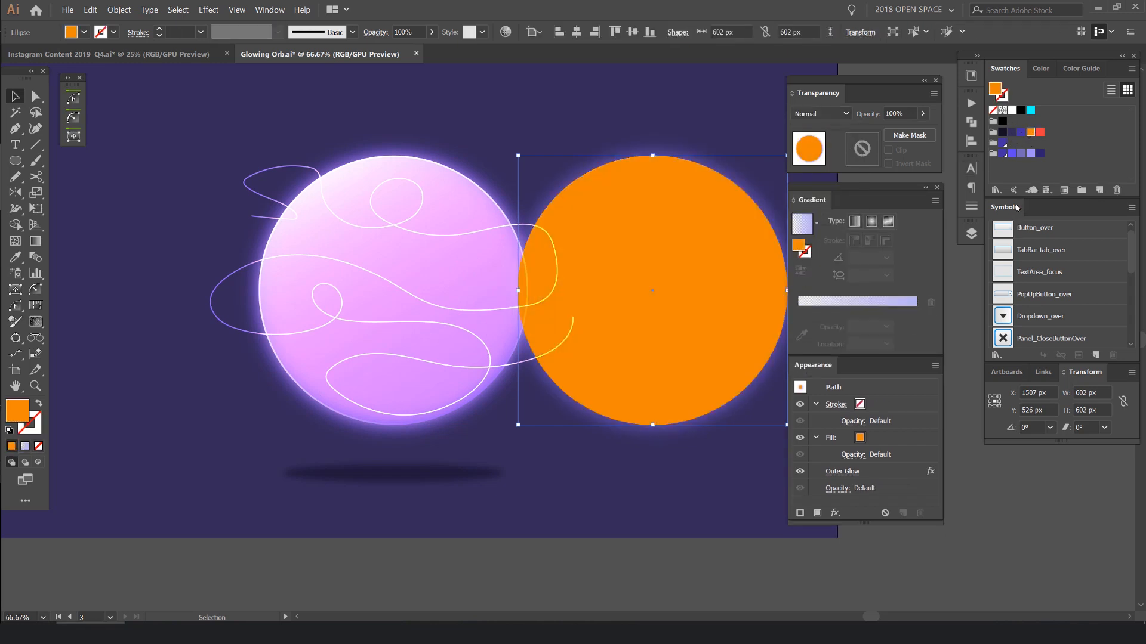
click(871, 472)
click(922, 514)
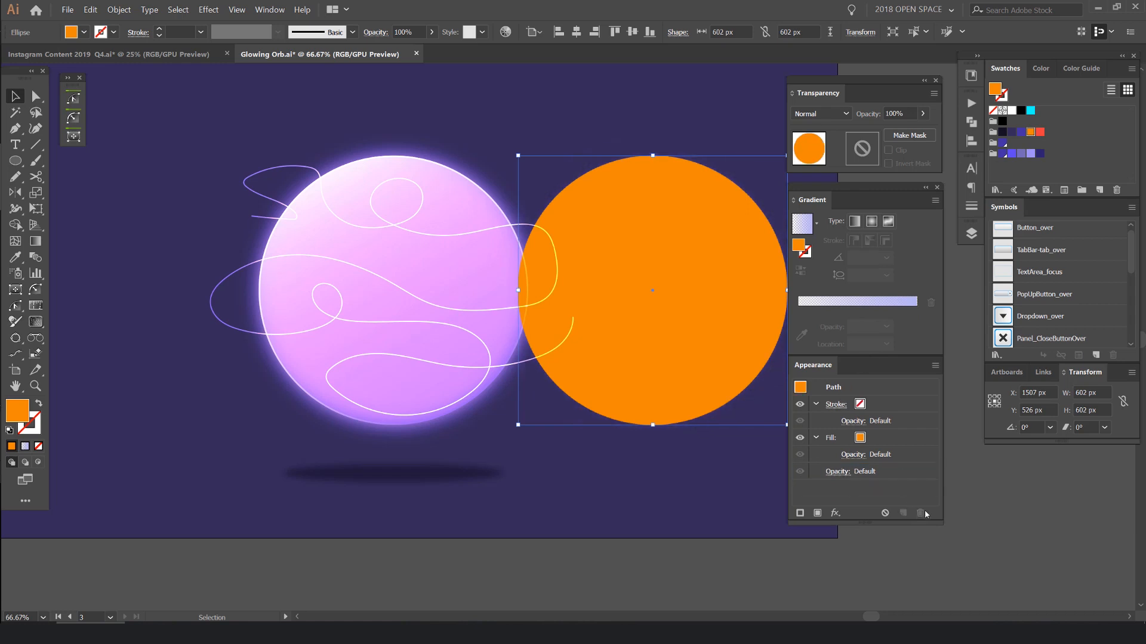
click(1003, 131)
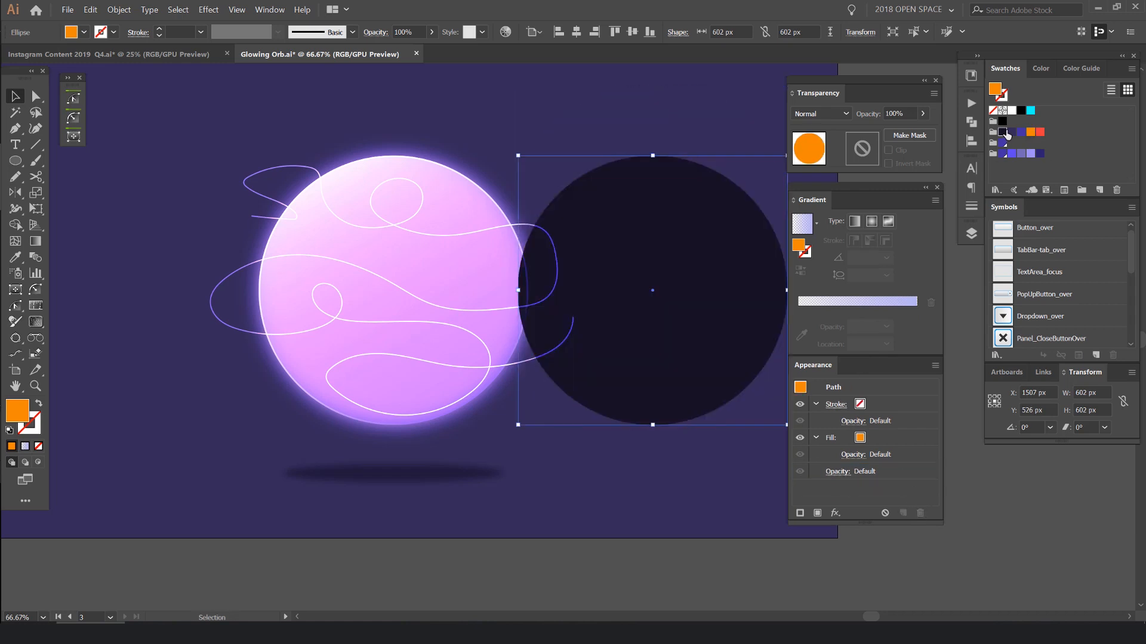
drag(666, 200, 449, 205)
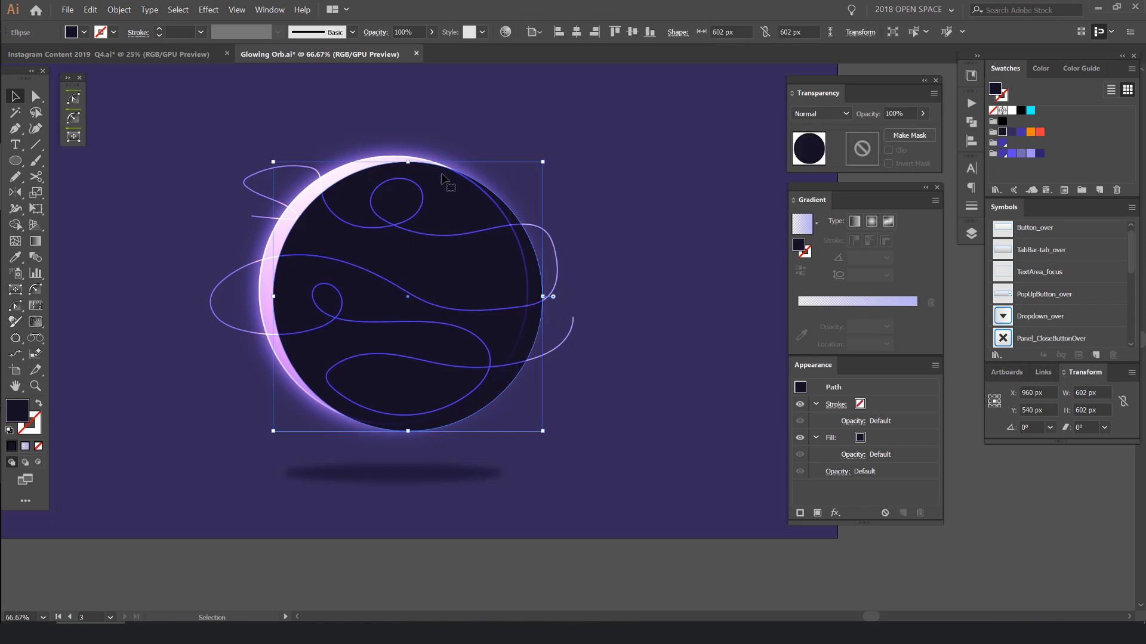
key(ctrl+z)
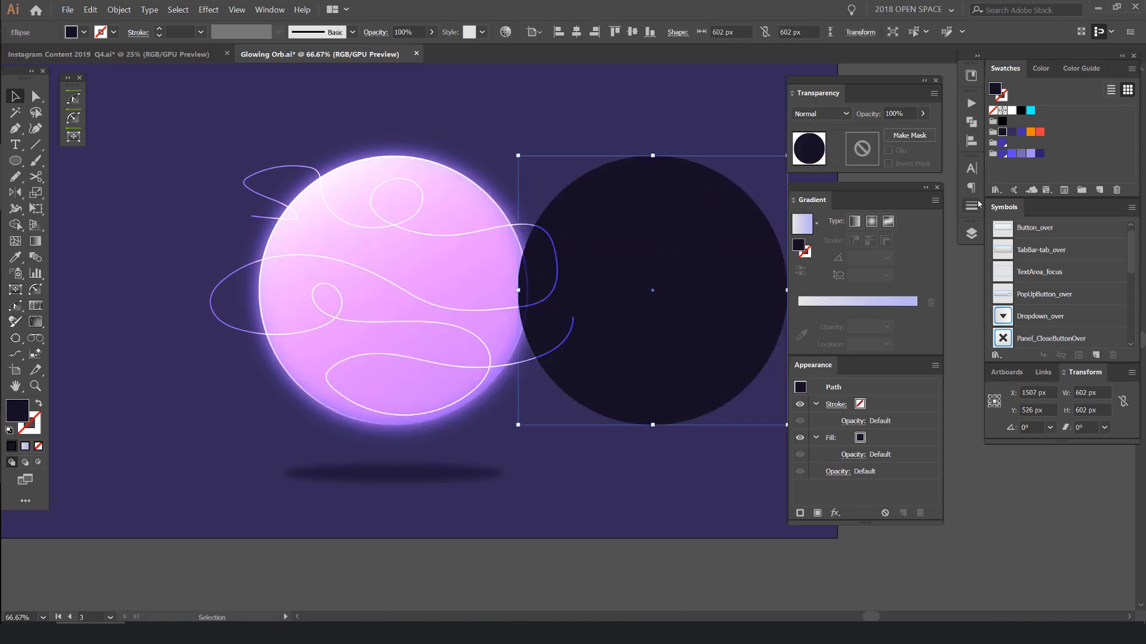
- Fill the duplicate circle with a linear gradient running from white to black at 0°
click(902, 301)
click(898, 327)
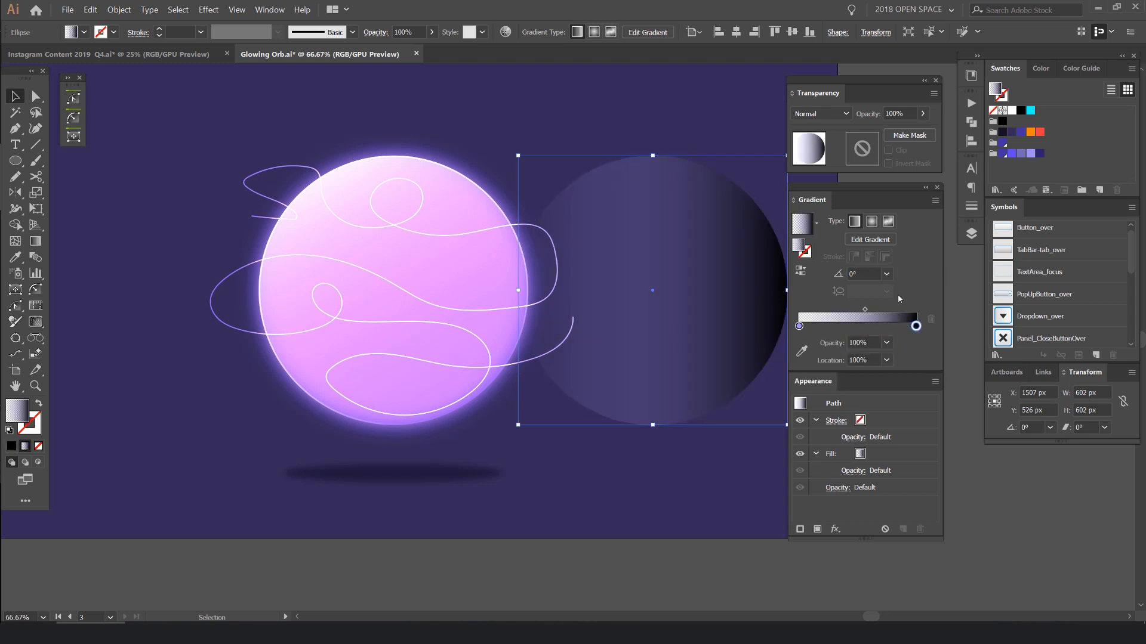
mouse_move(916, 328)
mouse_down()
mouse_move(834, 327)
mouse_move(919, 330)
mouse_move(896, 331)
mouse_up()
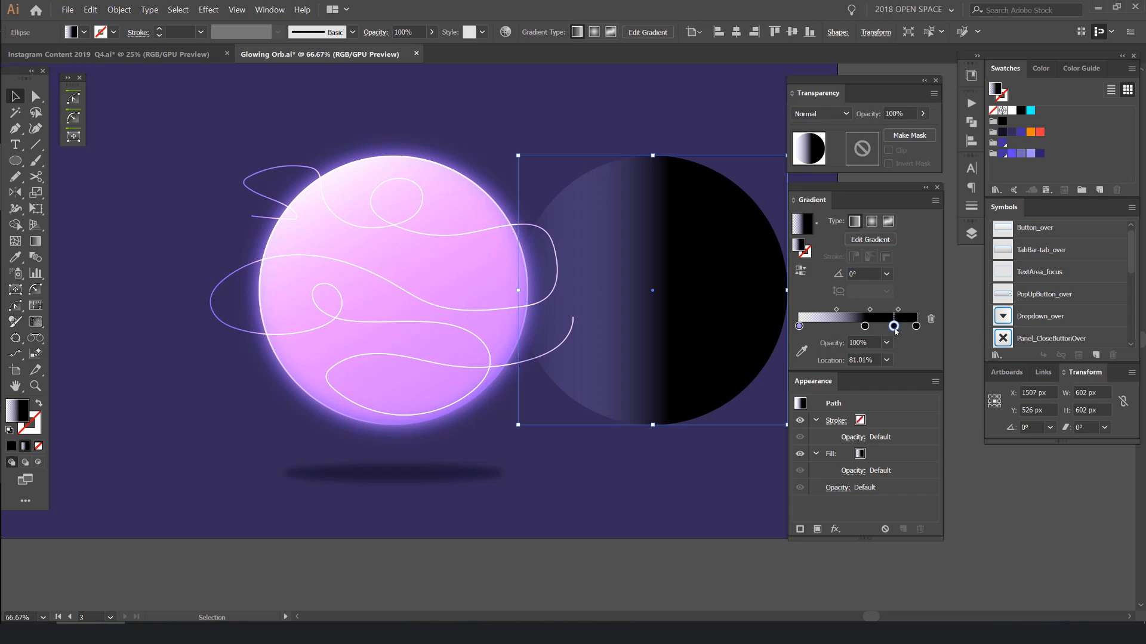
drag(799, 328, 811, 355)
drag(864, 327, 880, 353)
click(800, 328)
click(1009, 111)
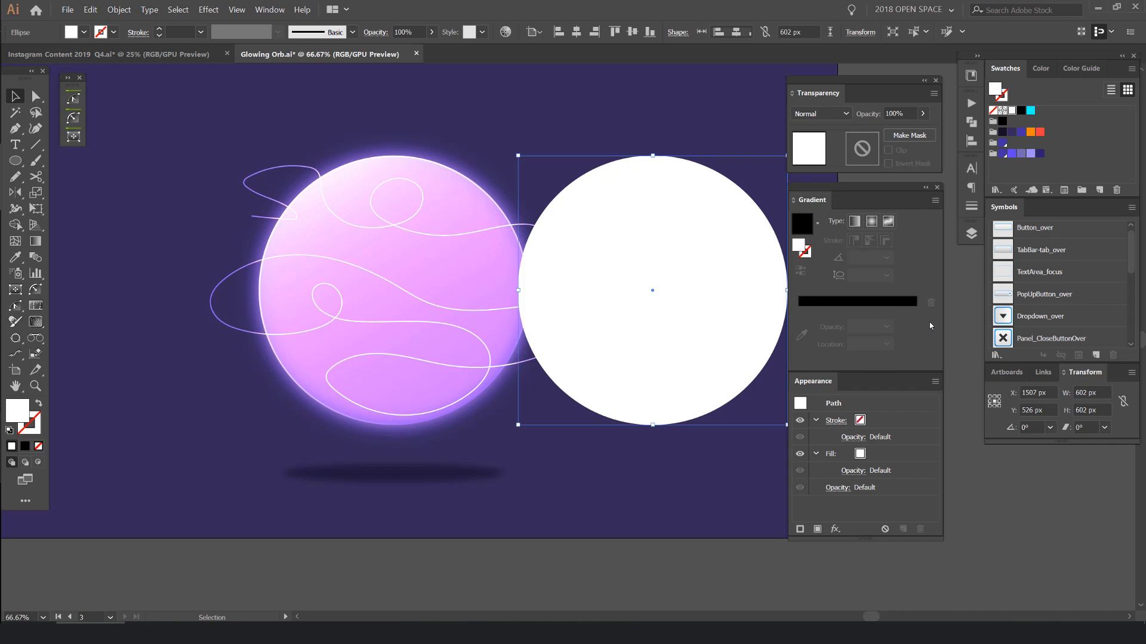
click(801, 302)
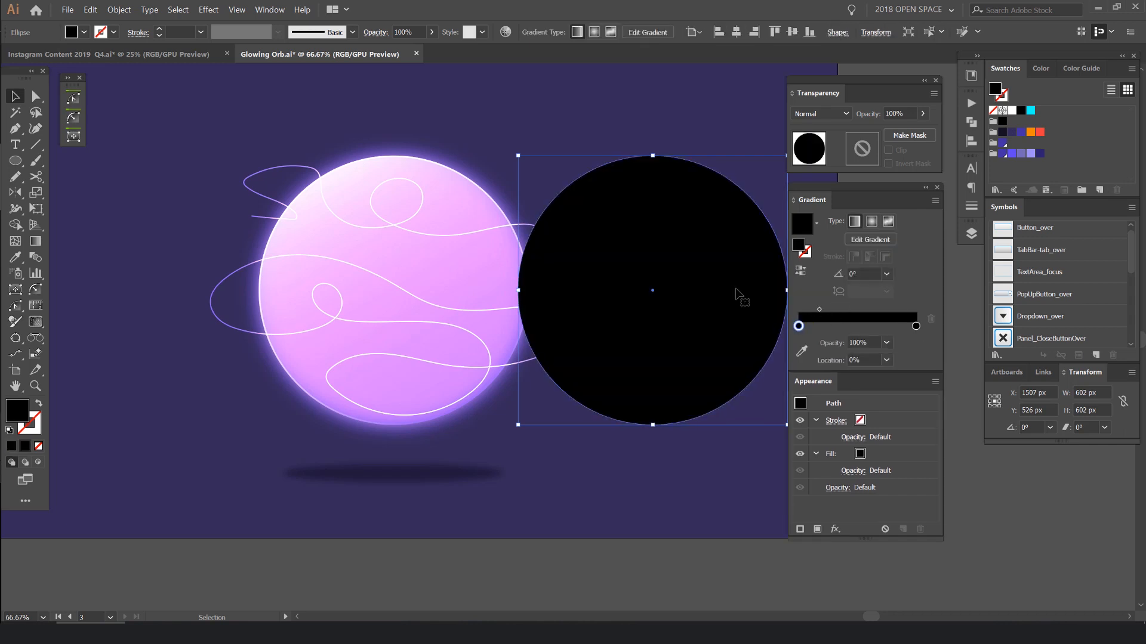
drag(1014, 114, 858, 310)
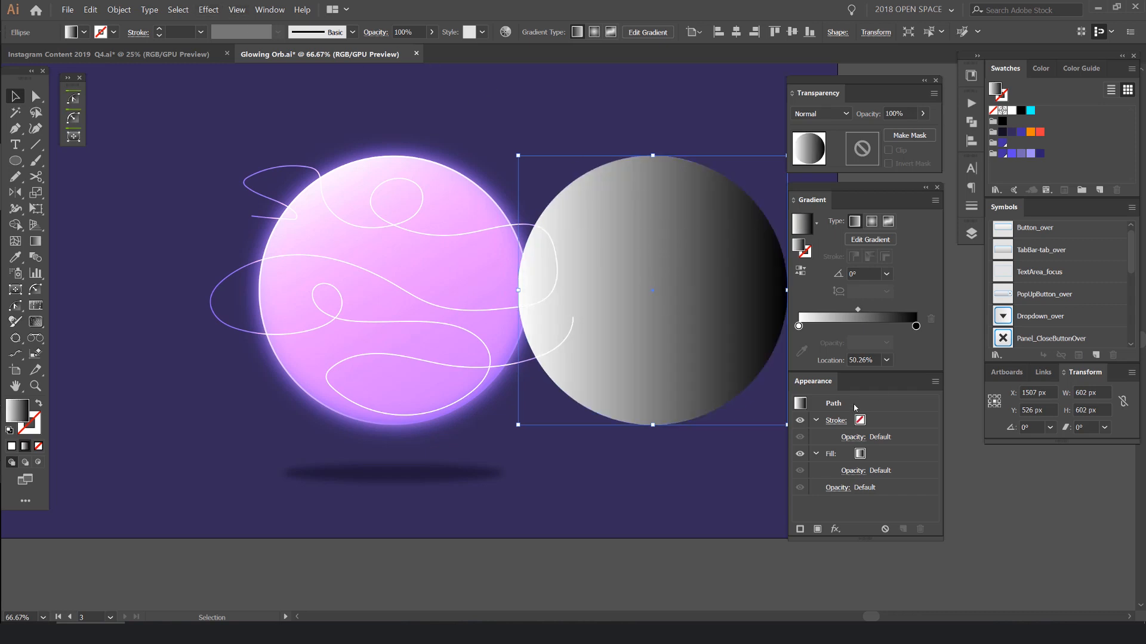
- Apply the Mosaic Tiles texture effect to the duplicate circle with tile size 7, grout width 3 and lighten grout 0
click(835, 529)
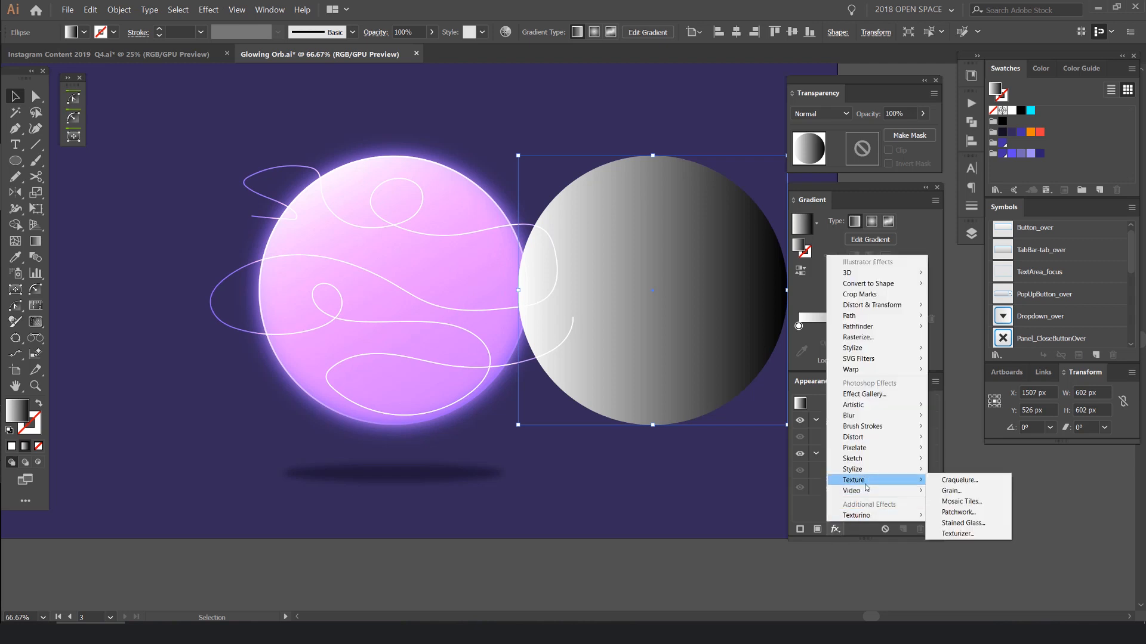
mouse_move(867, 485)
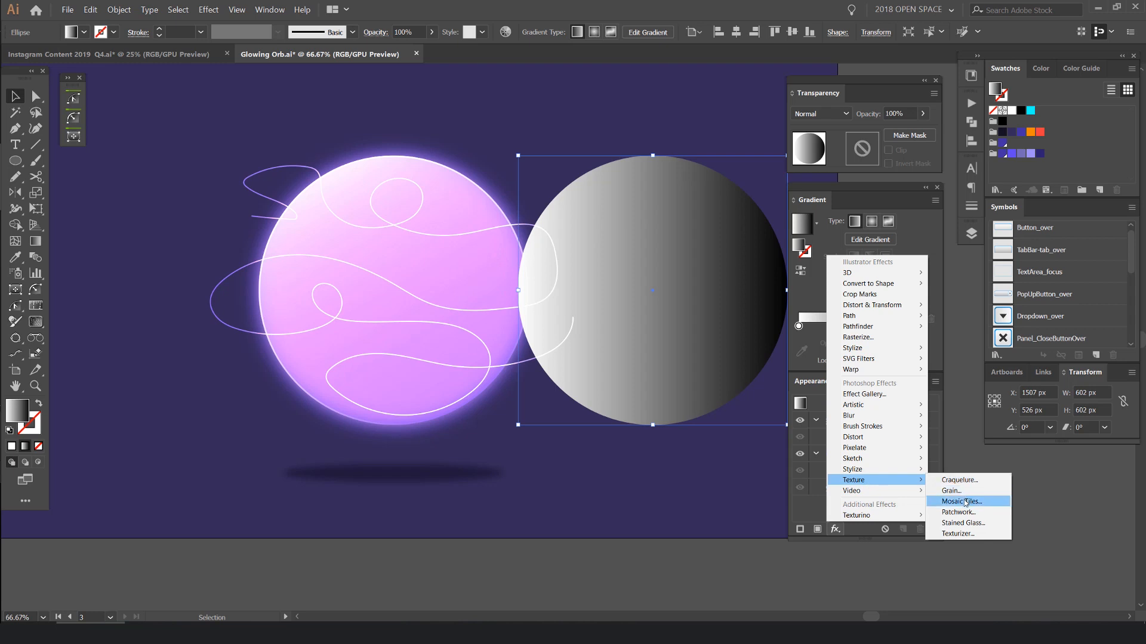
click(962, 502)
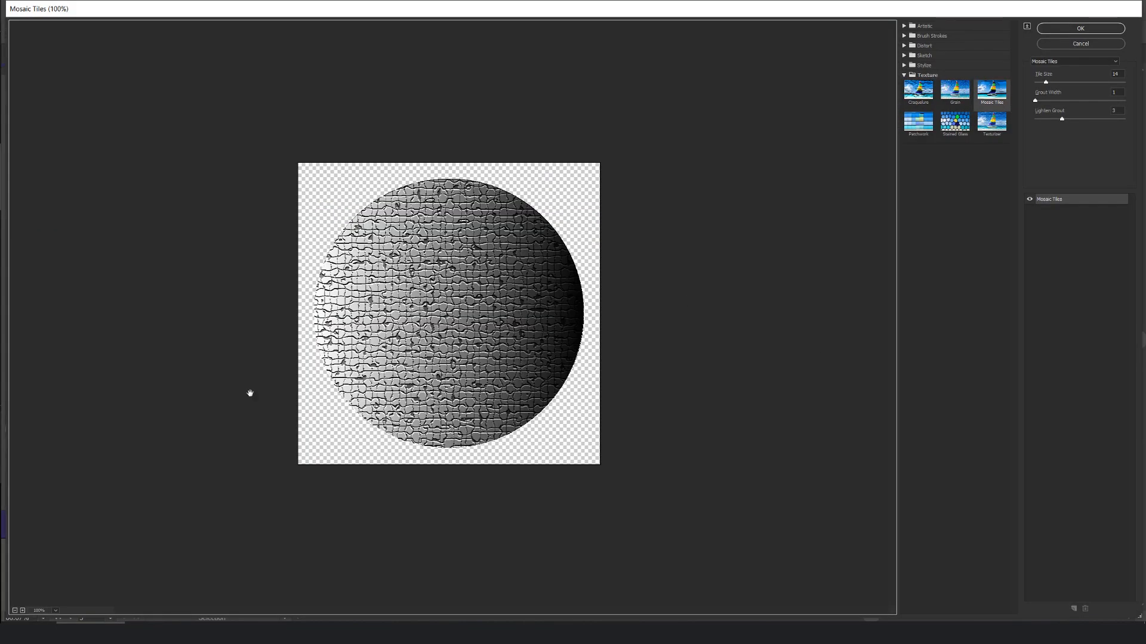
key(ctrl+plus)
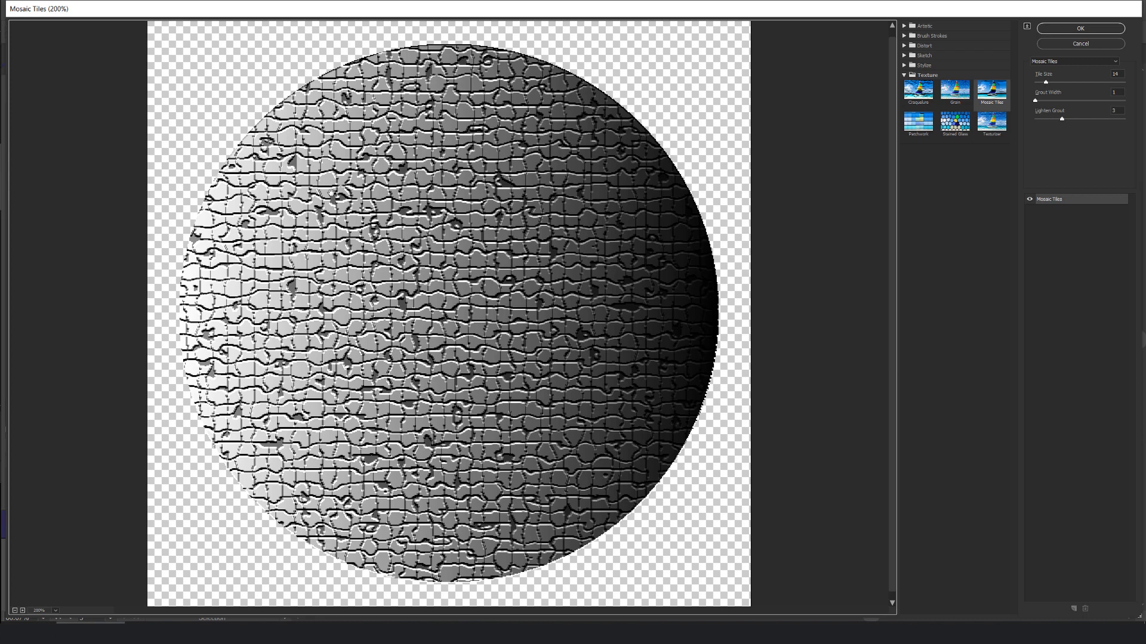
click(1057, 63)
click(1060, 62)
drag(1046, 82, 1033, 122)
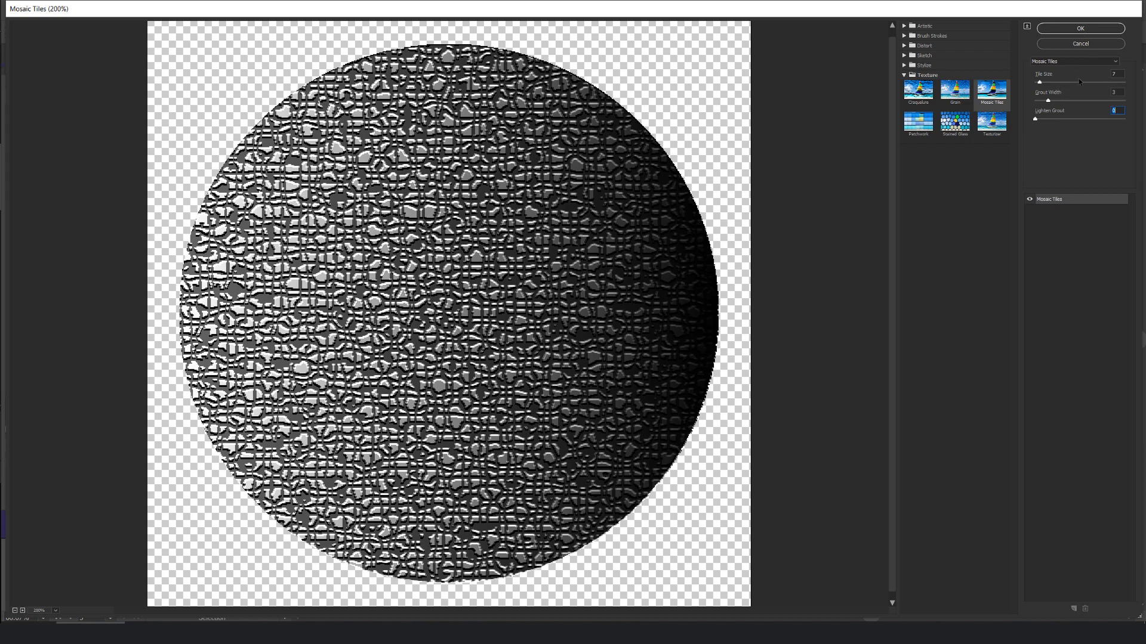
click(1065, 31)
- Move the textured circle over the orb at X 928 px, Y 526 px and blend it with Color Burn
scroll(749, 182, up, 3)
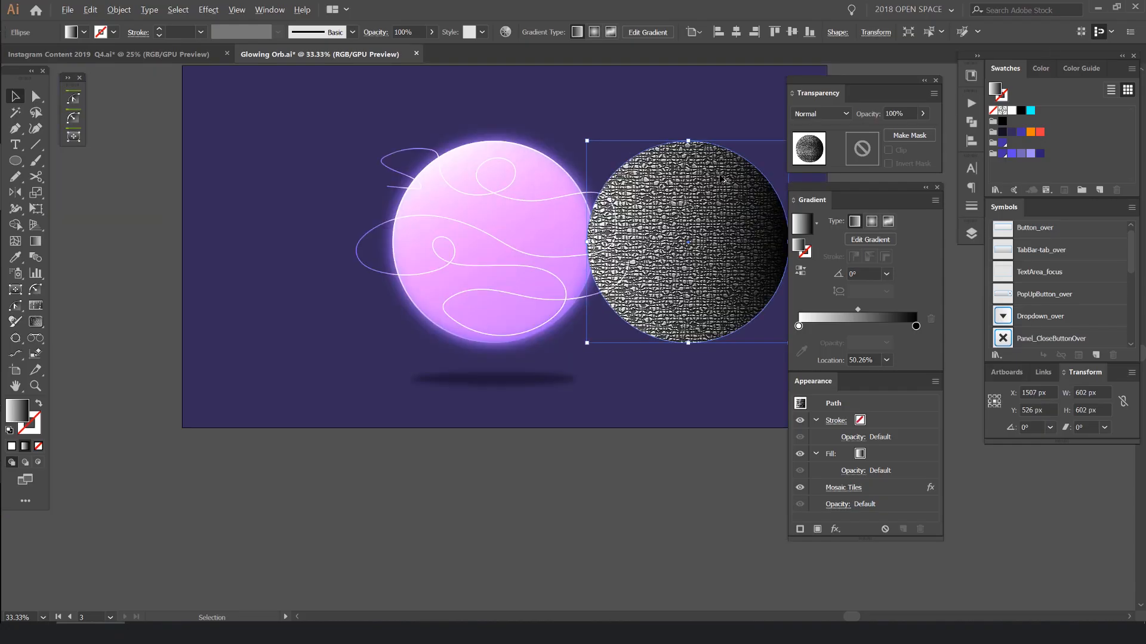
drag(731, 176, 461, 169)
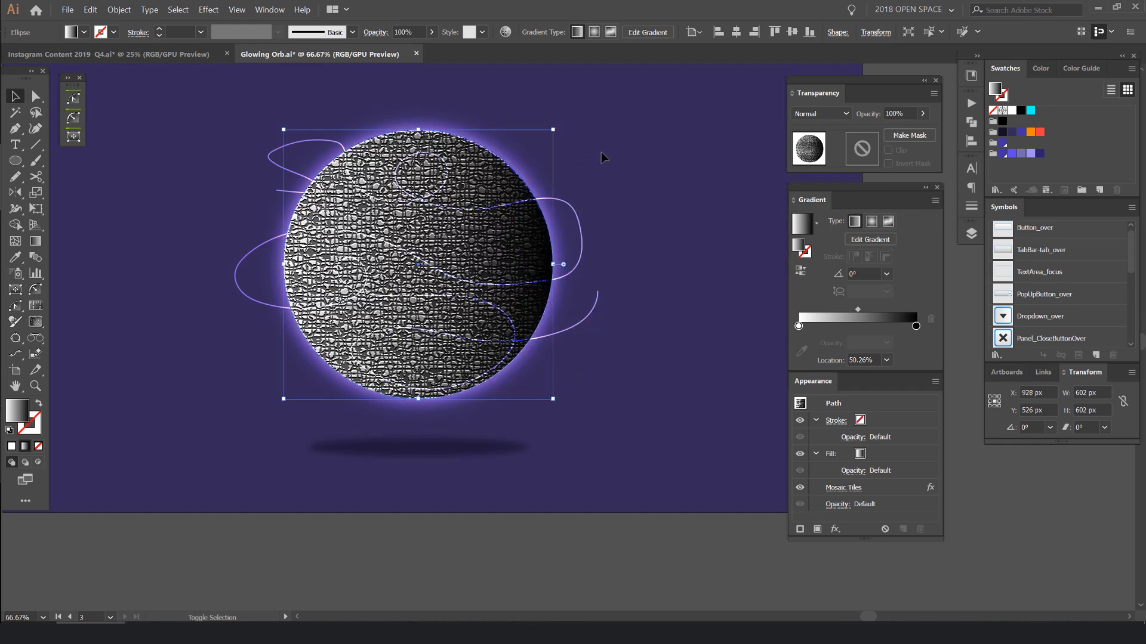
click(820, 113)
click(820, 161)
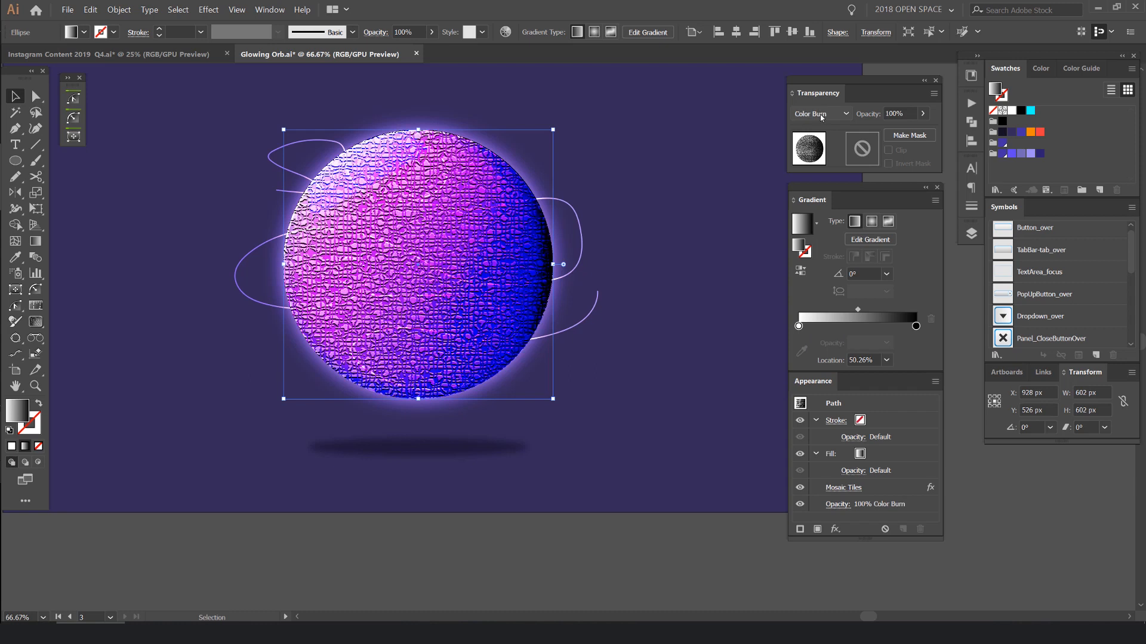
- Try other blend modes such as Overlay on the textured circle and set it to Soft Light
scroll(820, 113, down, 1)
key(ctrl+z)
scroll(696, 123, down, 2)
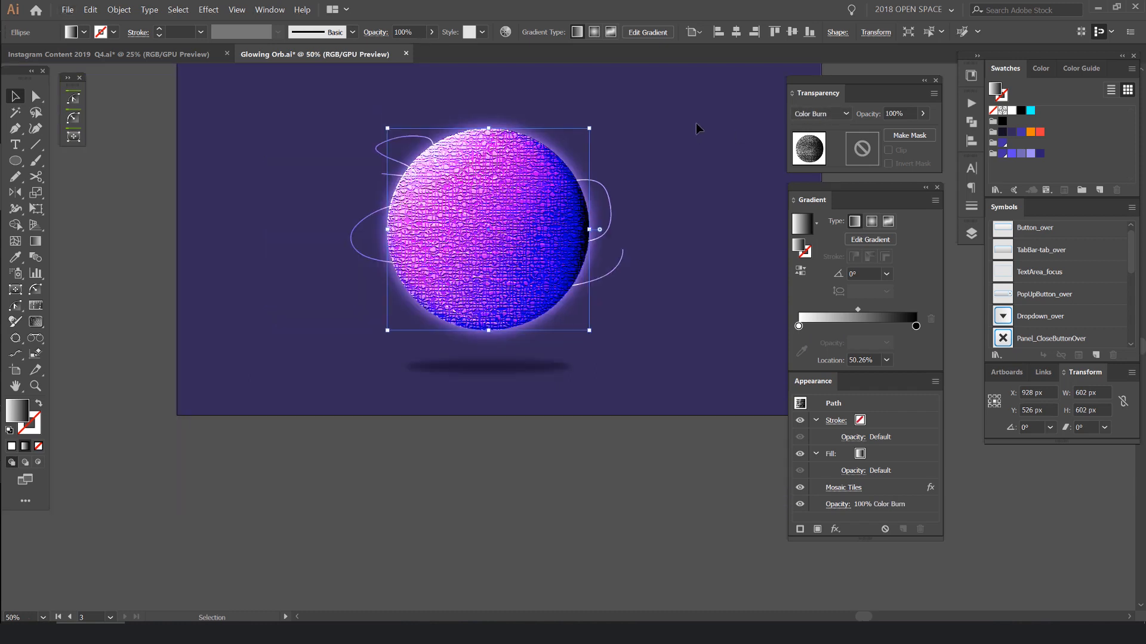
scroll(695, 123, up, 2)
scroll(823, 114, down, 1)
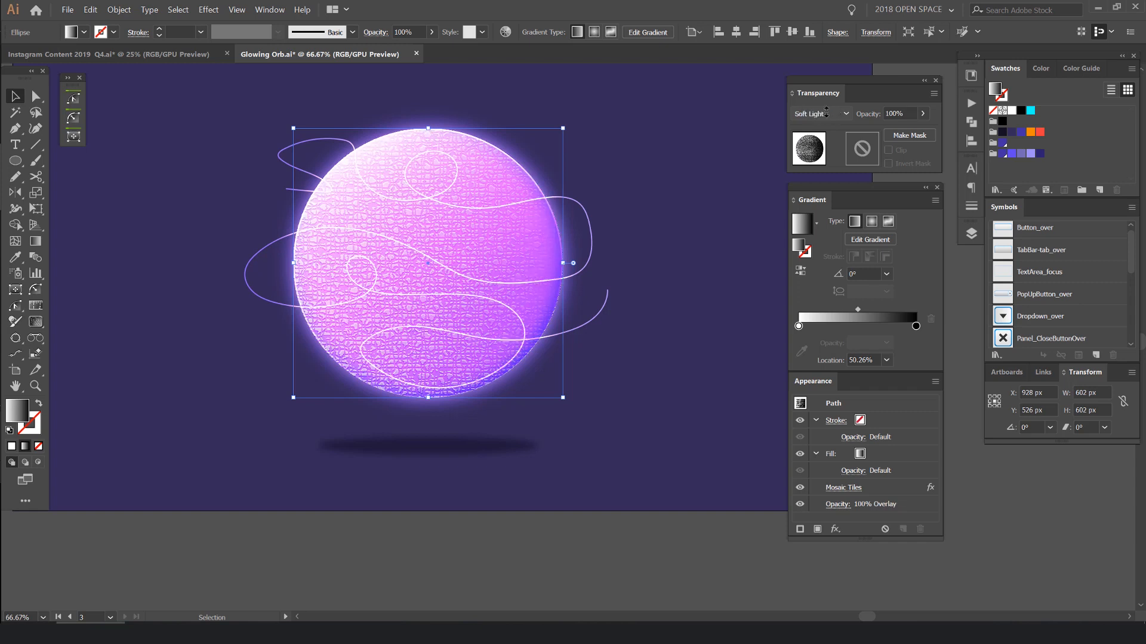
scroll(504, 209, down, 1)
scroll(818, 118, down, 1)
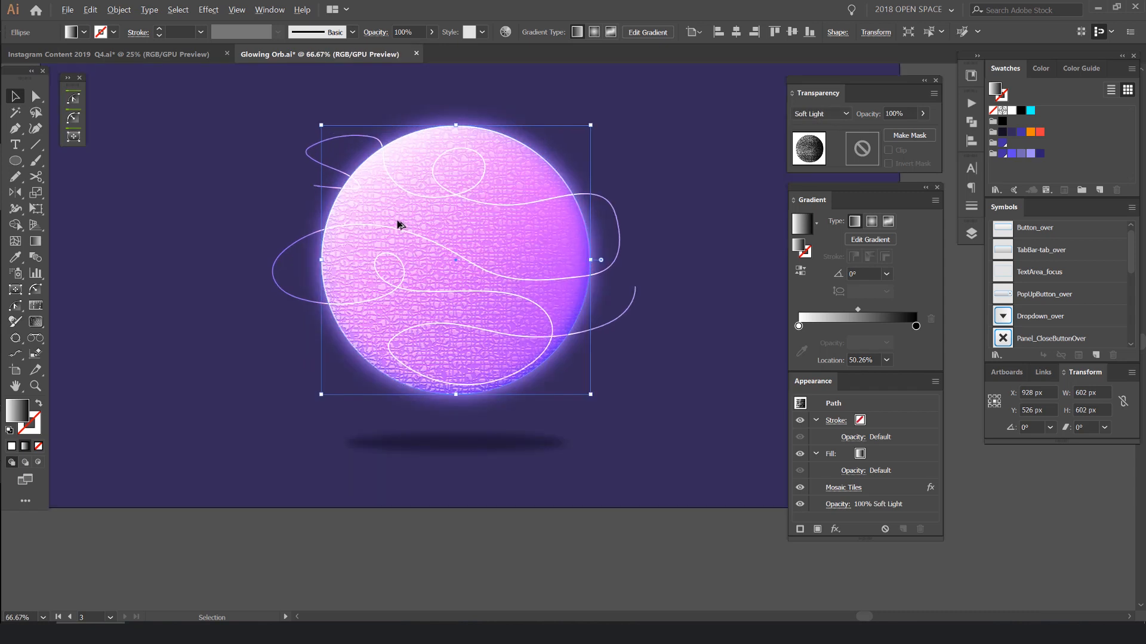
scroll(399, 222, up, 2)
key(a)
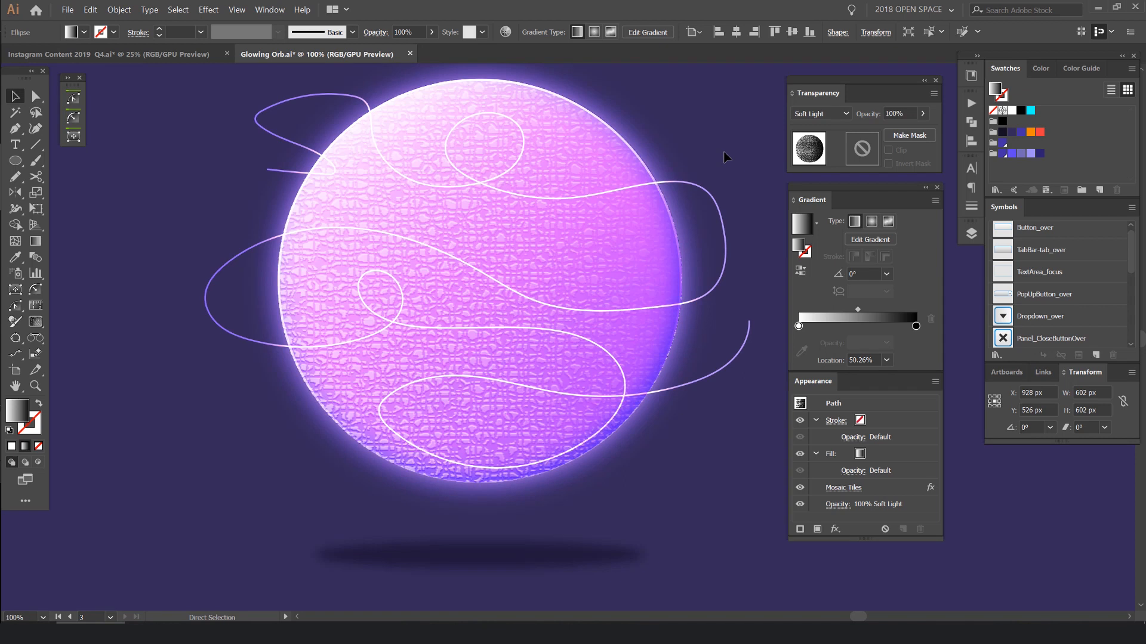
- Lower the Soft Light textured circle's opacity to 60% and deselect it
key(v)
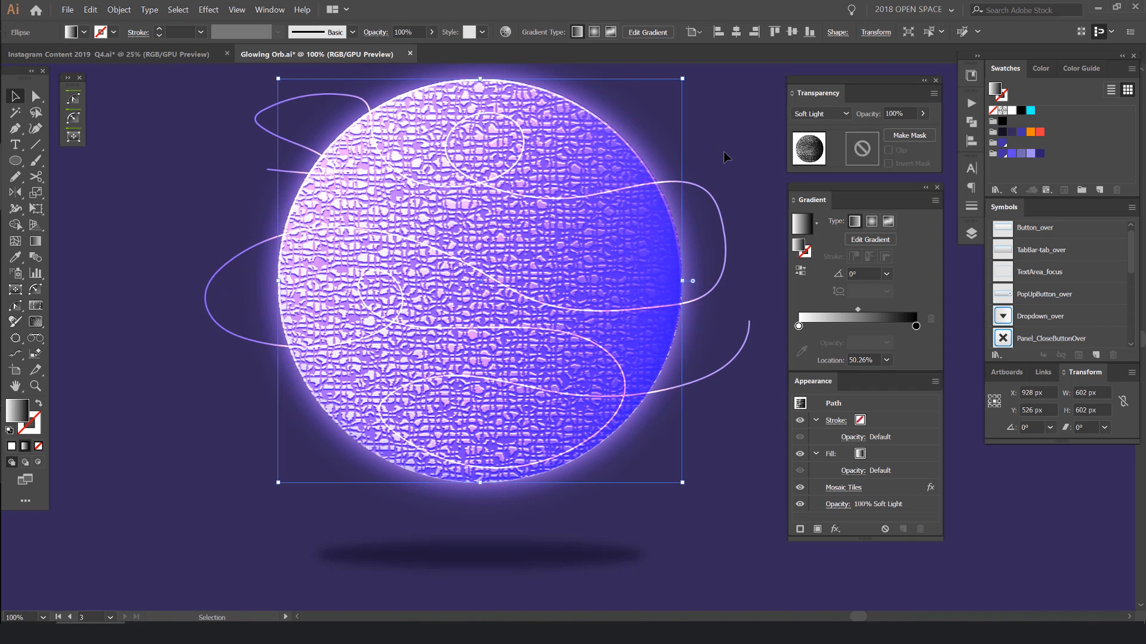
key(ctrl+z)
scroll(689, 141, down, 2)
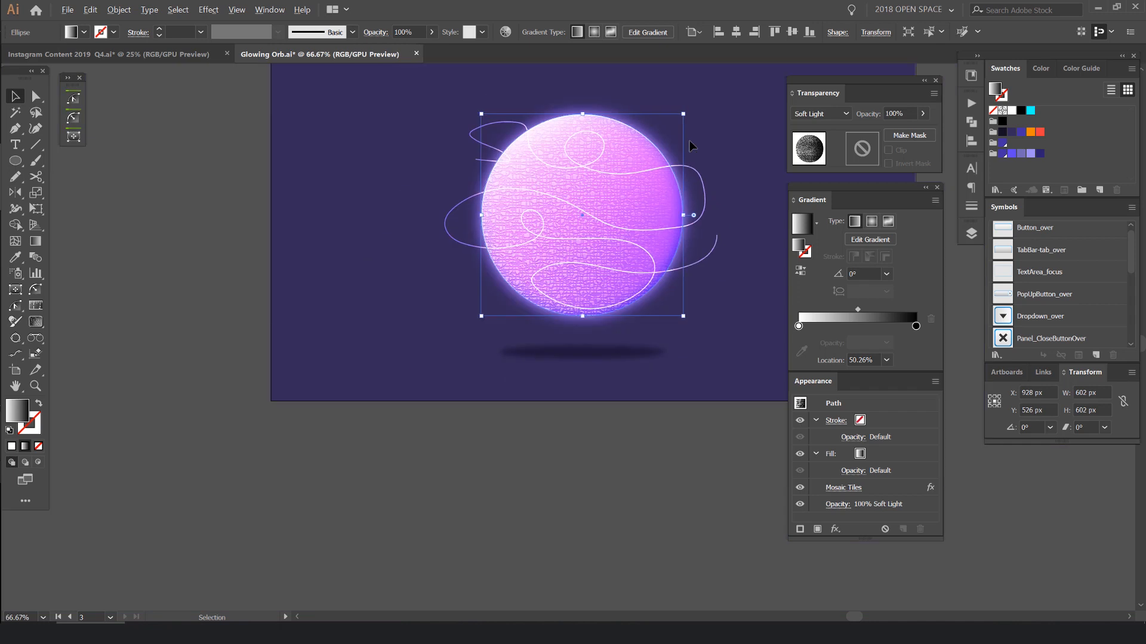
scroll(690, 141, up, 1)
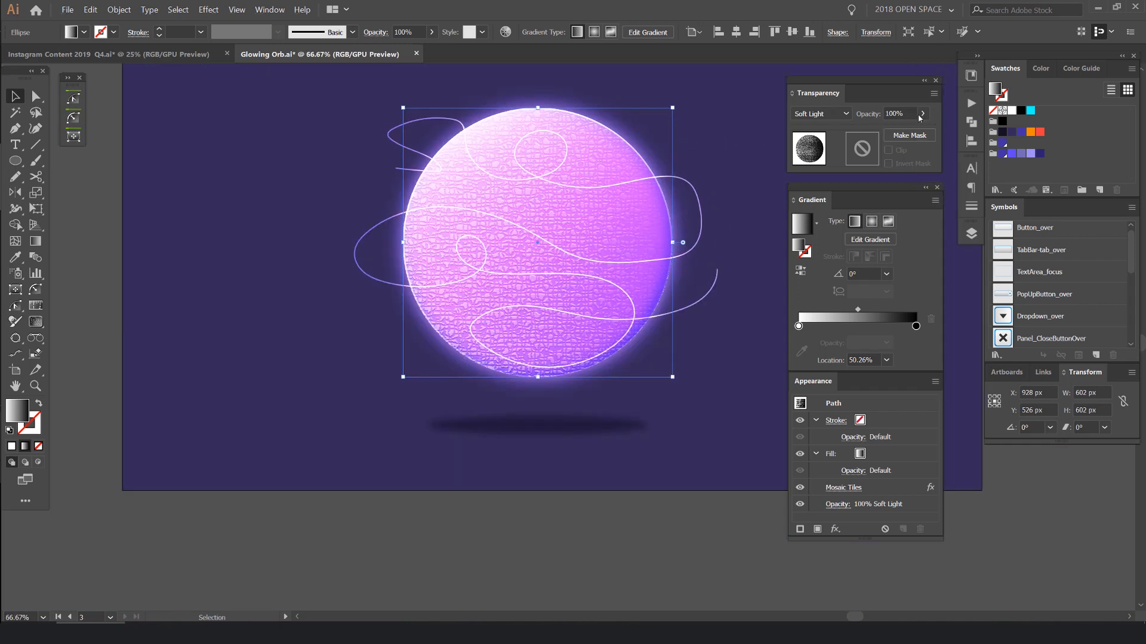
scroll(906, 114, down, 1)
scroll(901, 119, up, 2)
scroll(902, 117, down, 10)
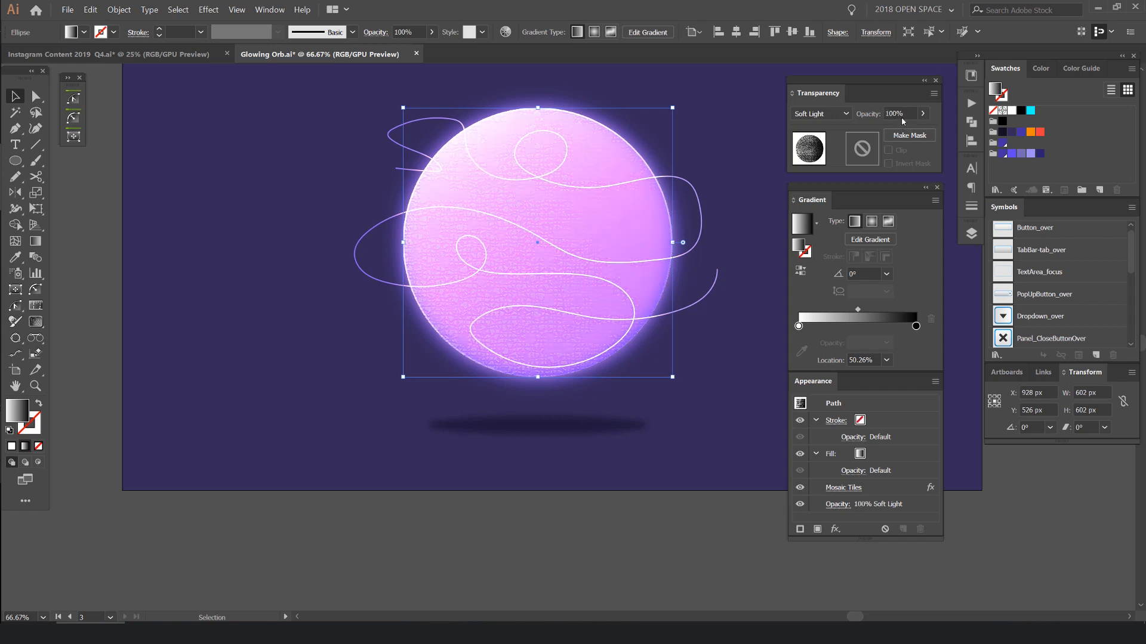
scroll(903, 121, up, 8)
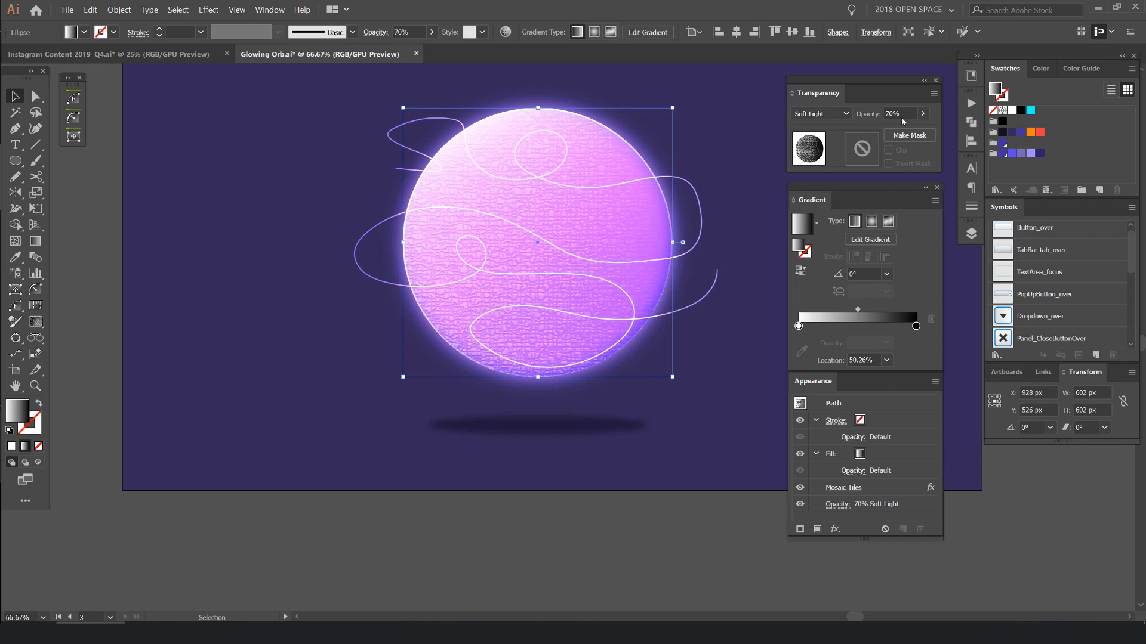
click(774, 98)
- Examine the orb's surface texture up close and within the whole composition
scroll(719, 115, down, 3)
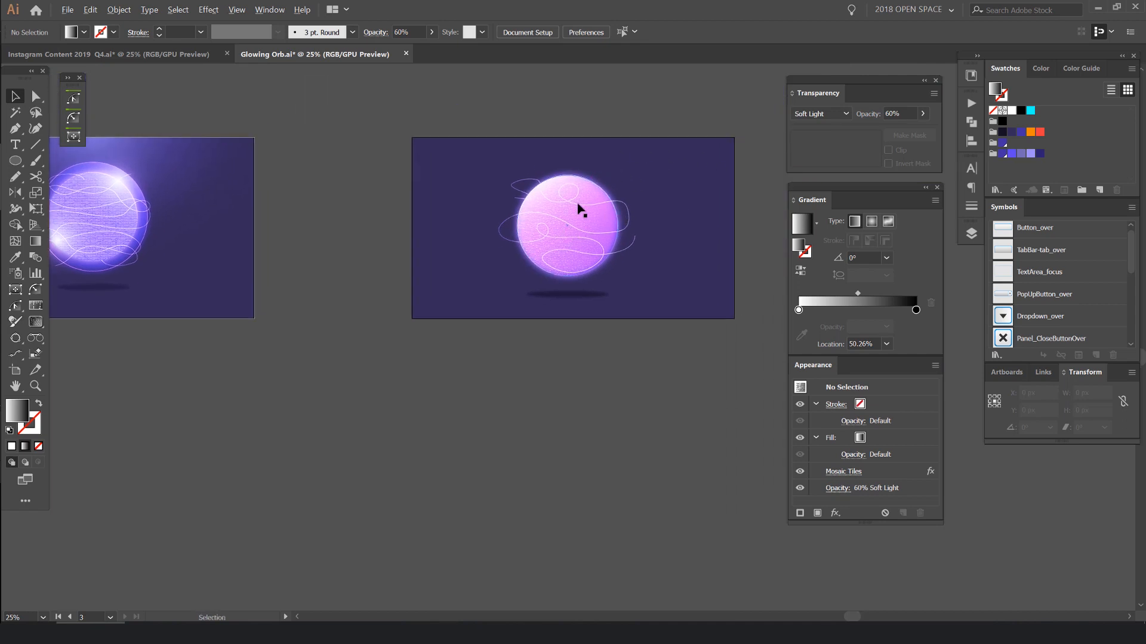
scroll(578, 209, up, 4)
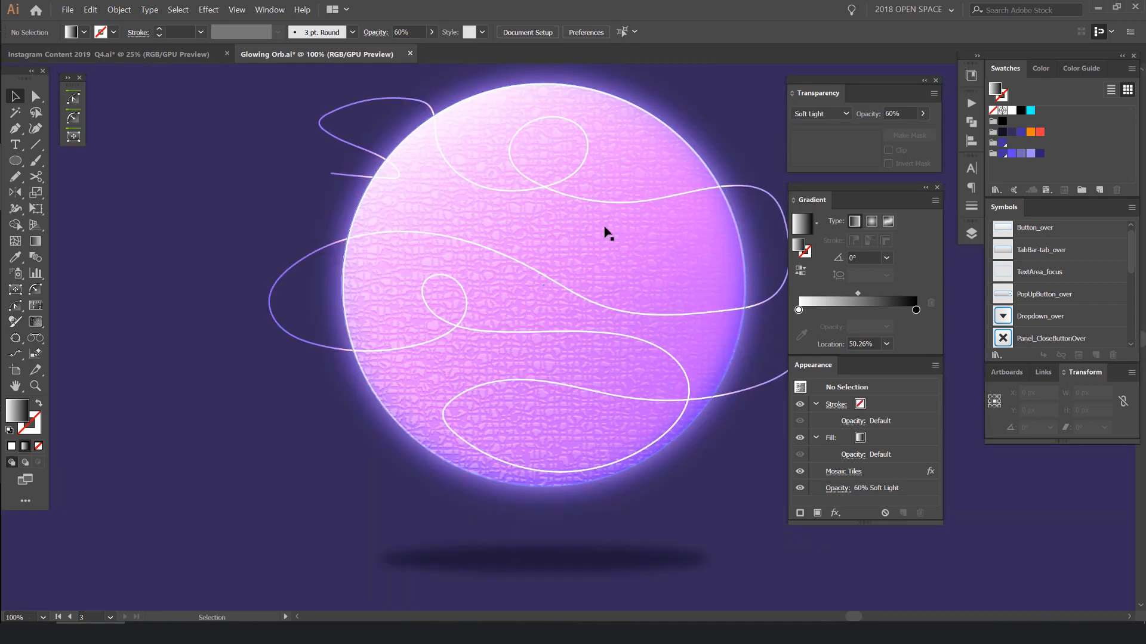
scroll(514, 229, down, 1)
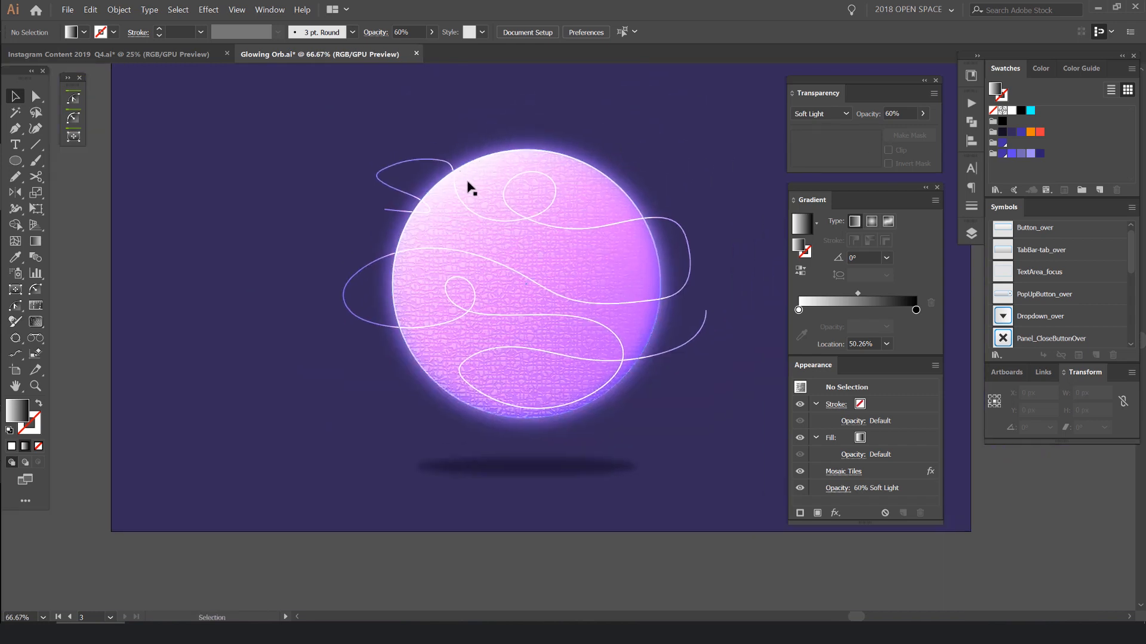
key(space)
drag(639, 158, 612, 162)
drag(385, 205, 430, 219)
drag(663, 190, 547, 210)
key(Tab)
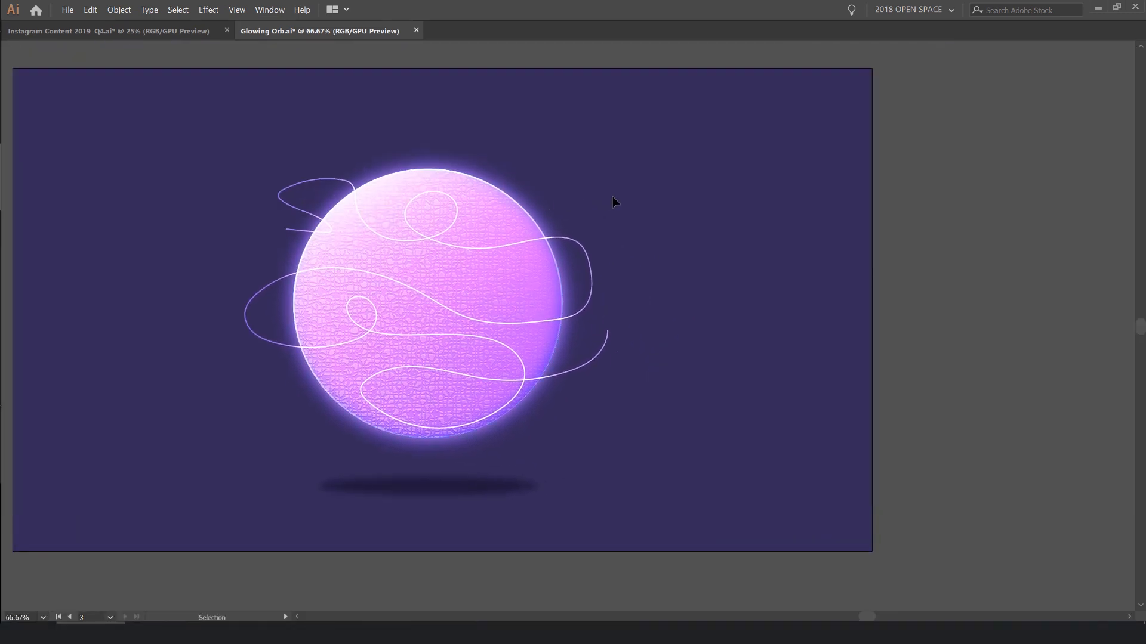
- Draw a 212 px circle in the empty background to the right of the orb
scroll(632, 197, up, 2)
key(space)
drag(633, 196, 376, 173)
drag(491, 225, 597, 332)
key(Tab)
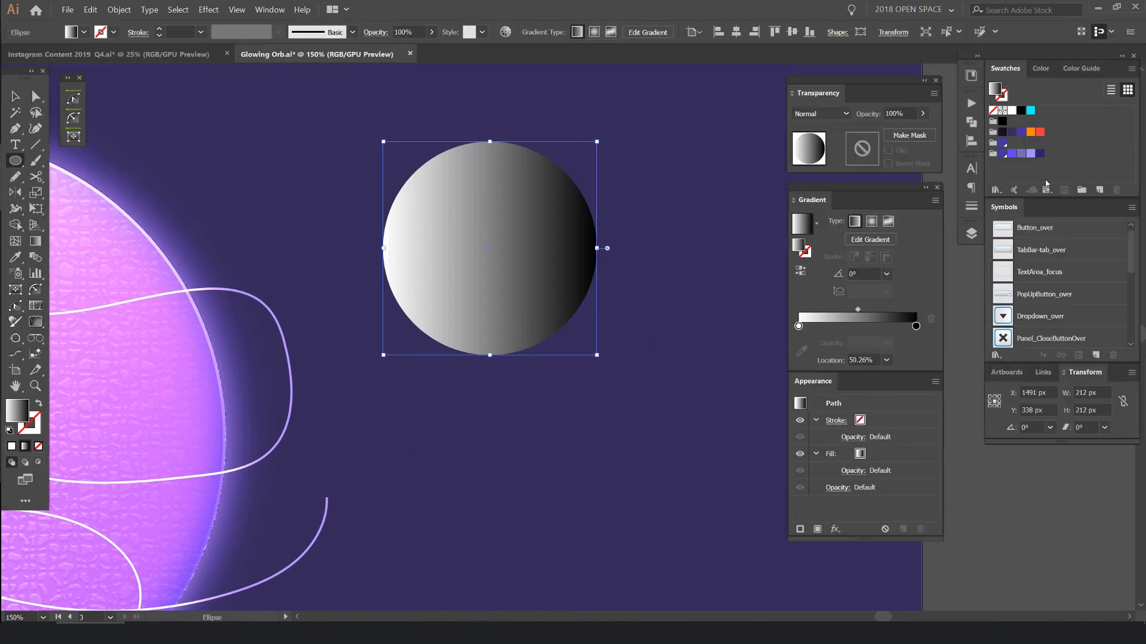
- Fill the small circle with a radial gradient from light purple to blue-violet, with its midpoint at 74.47%
drag(1035, 155, 799, 327)
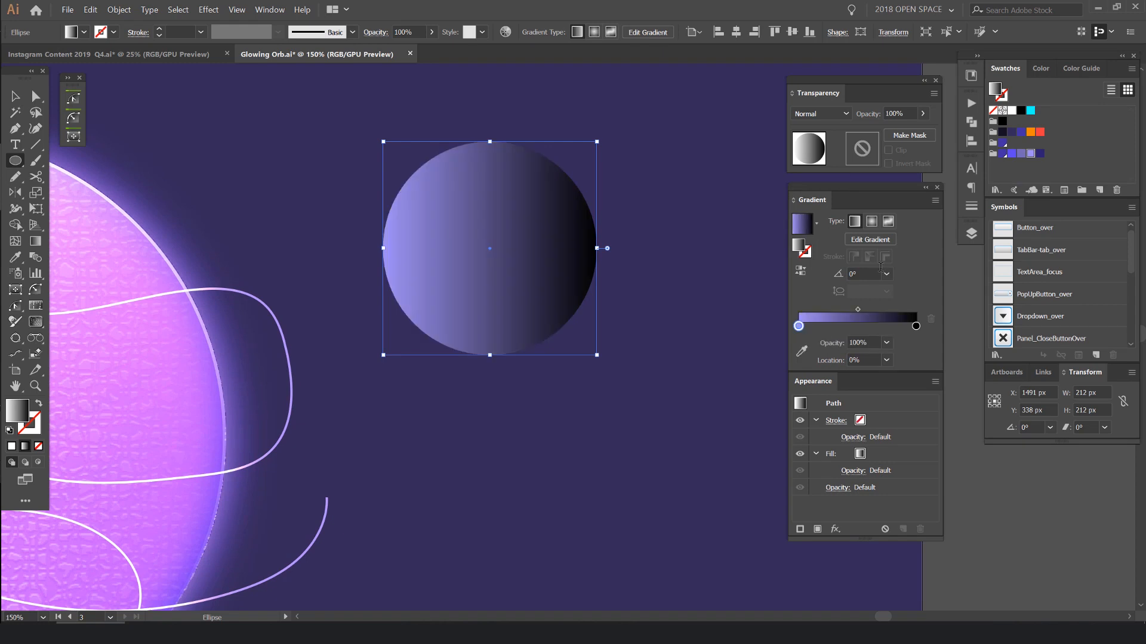
drag(1017, 160, 916, 326)
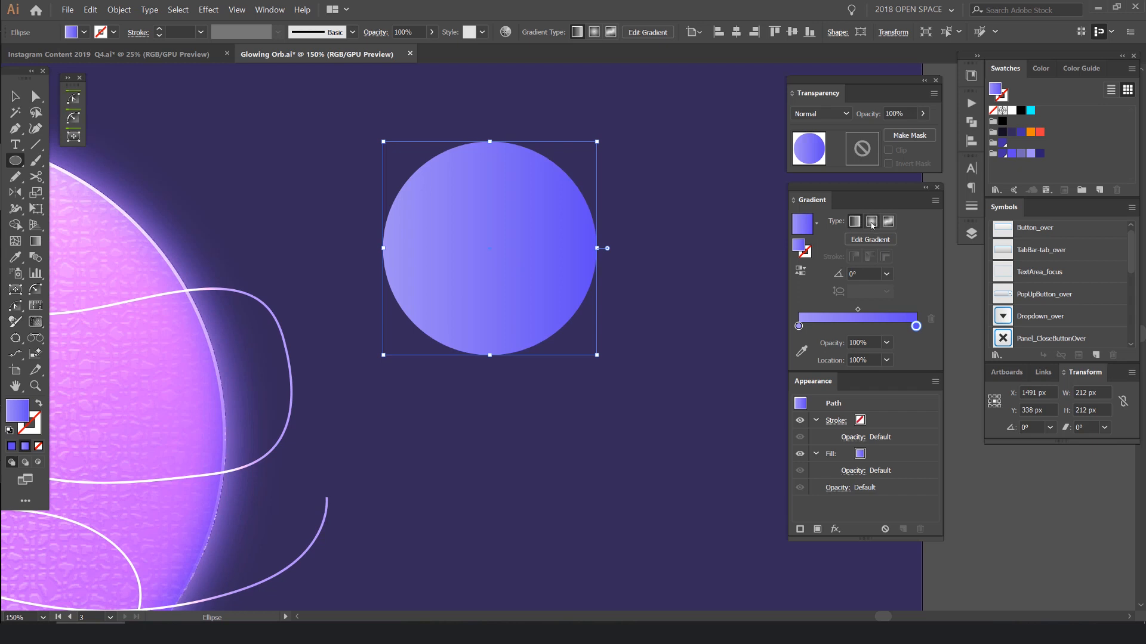
click(871, 223)
scroll(476, 253, up, 2)
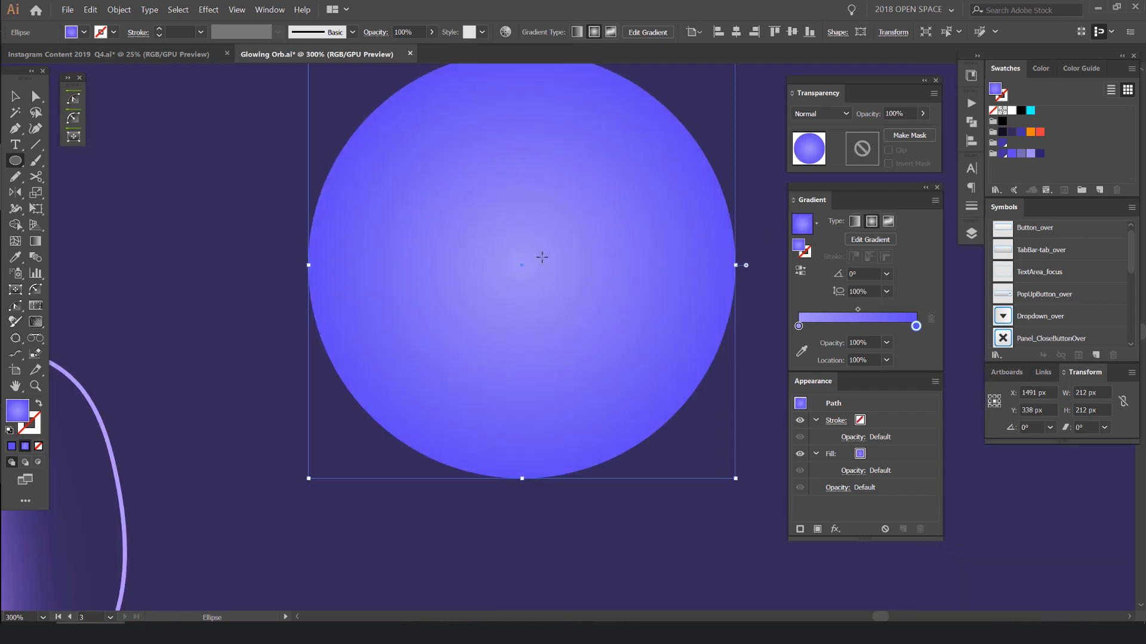
scroll(541, 257, down, 2)
drag(858, 309, 885, 309)
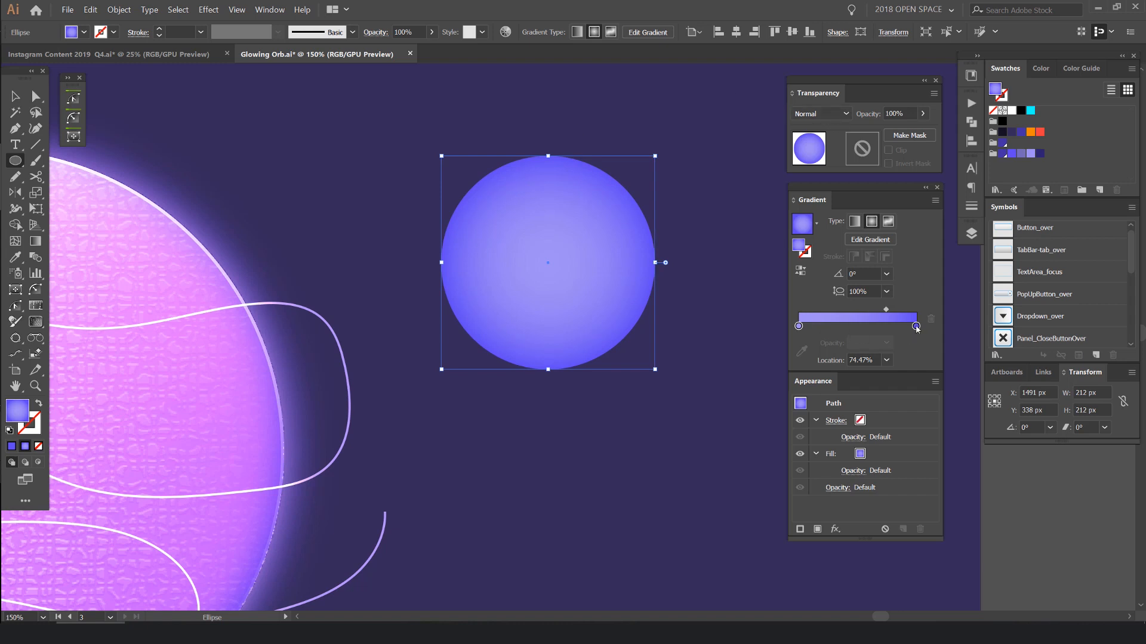
- Move the small circle over the orb's upper-right edge at X 1111 px, Y 302 px and blend it with Color Dodge
scroll(678, 278, down, 2)
key(v)
drag(650, 257, 473, 245)
scroll(474, 245, up, 3)
click(820, 113)
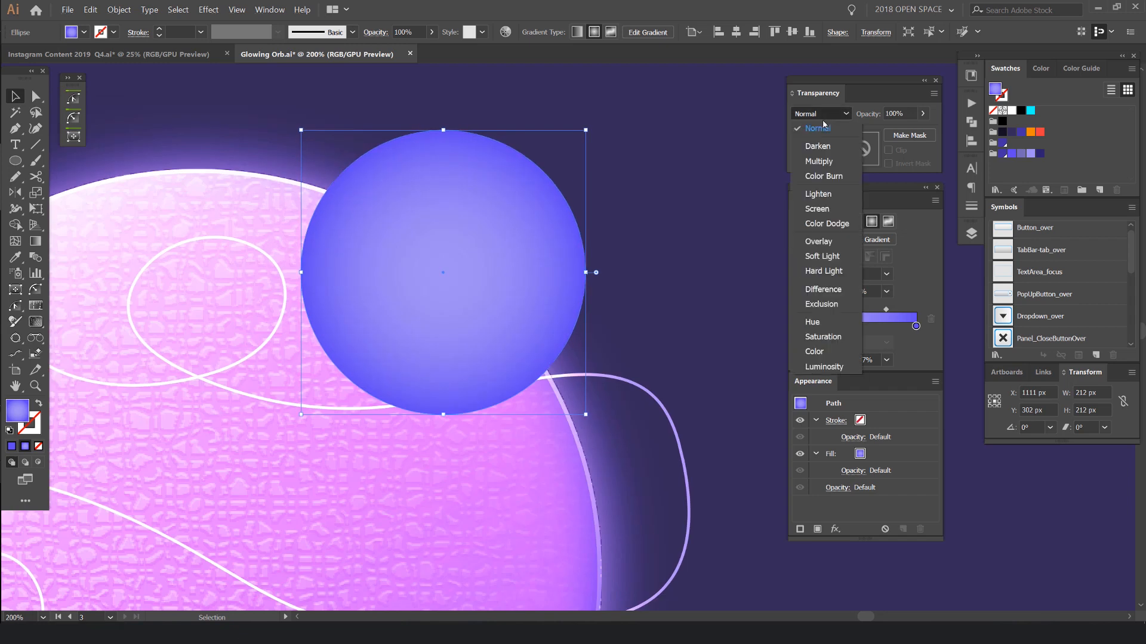
click(827, 224)
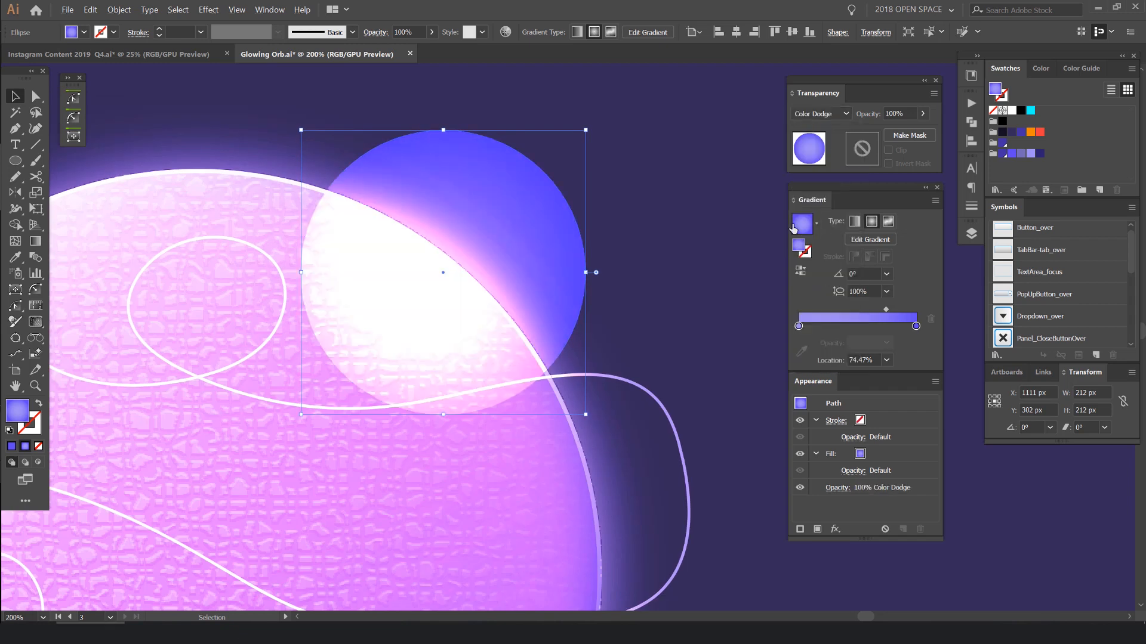
- Try the Screen and Overlay blend modes on the small circle and return it to Color Dodge
click(823, 114)
click(816, 209)
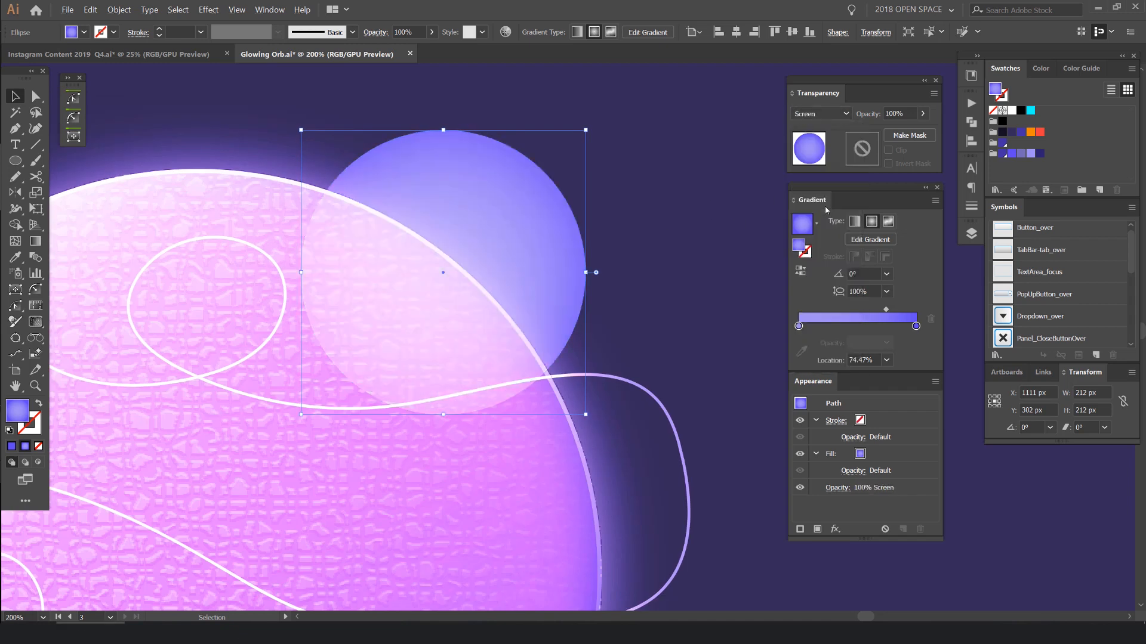
click(822, 114)
click(819, 242)
click(822, 113)
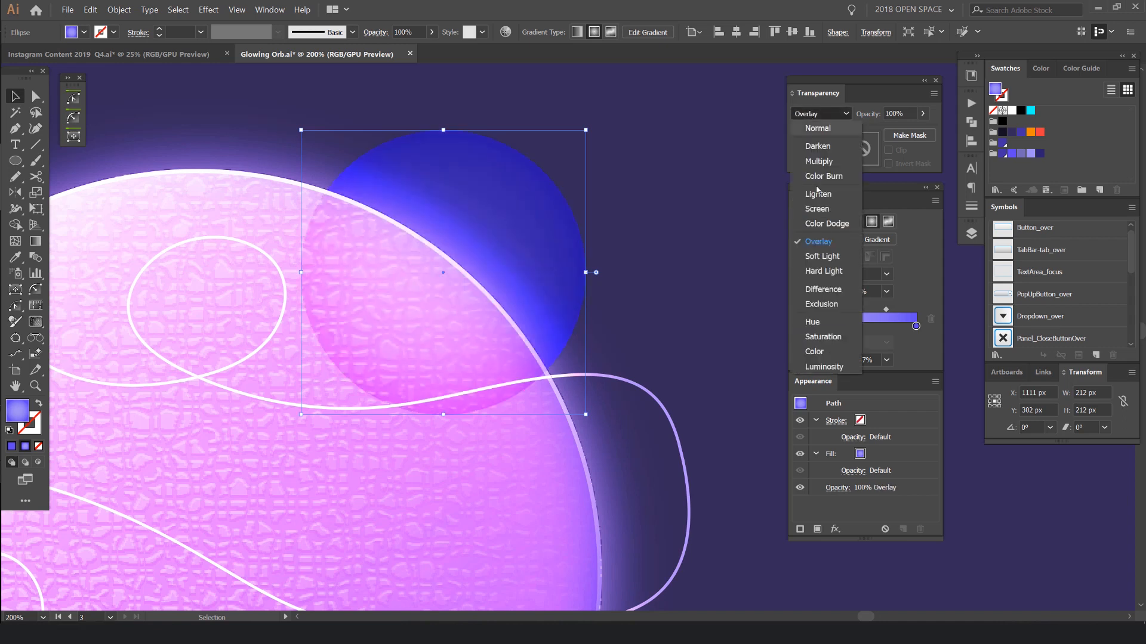
click(827, 224)
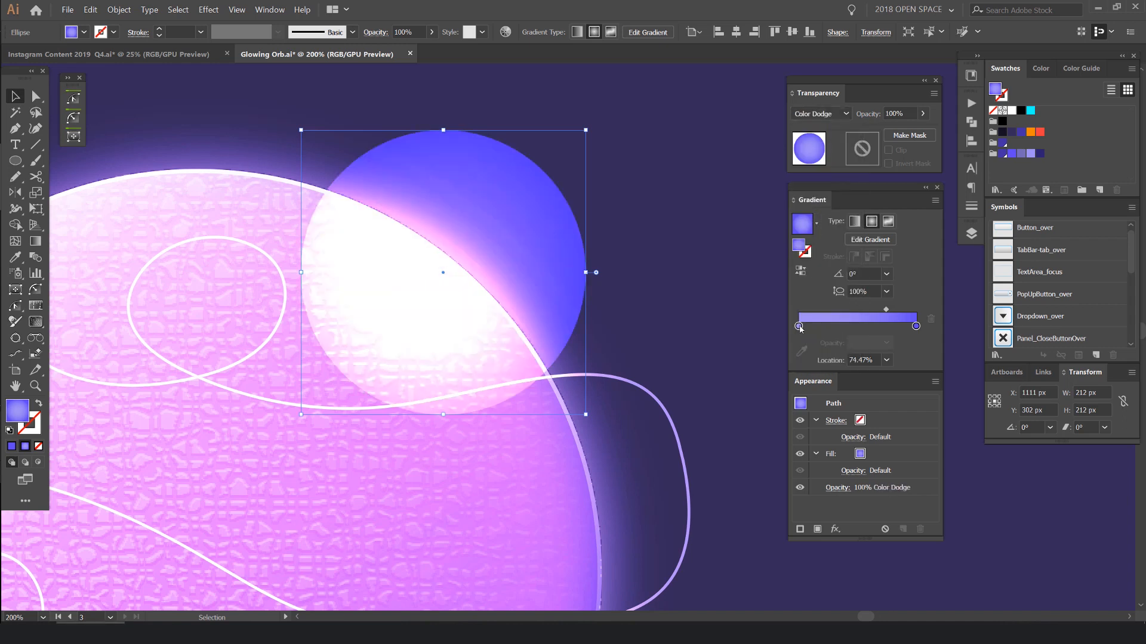
- Set the opacity of the small circle's outer gradient stop to 0%
click(915, 327)
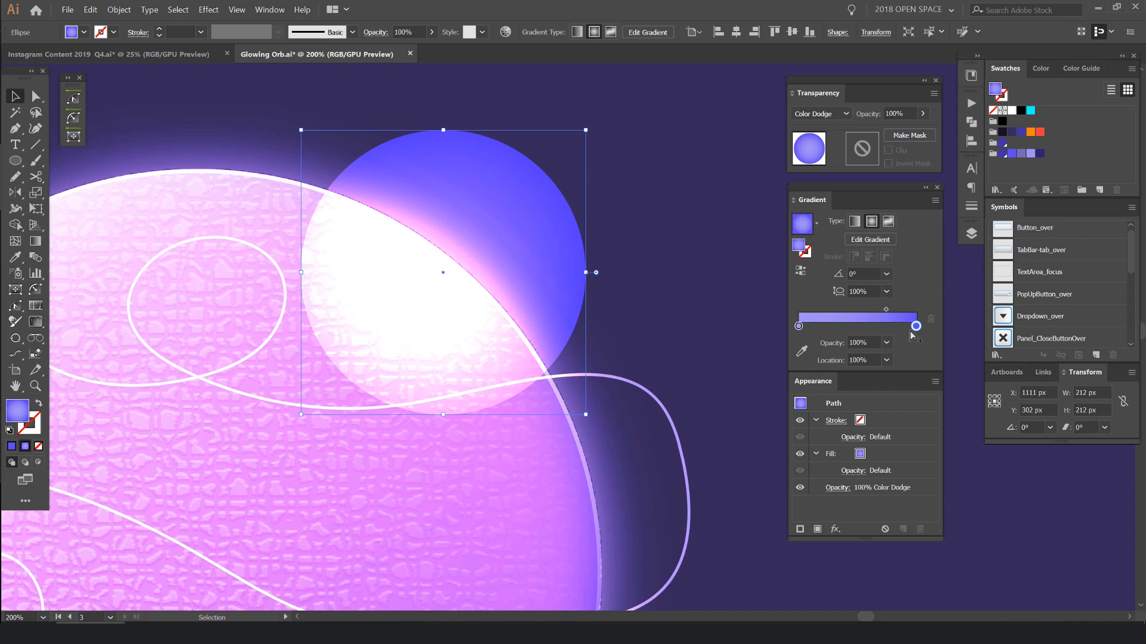
click(863, 343)
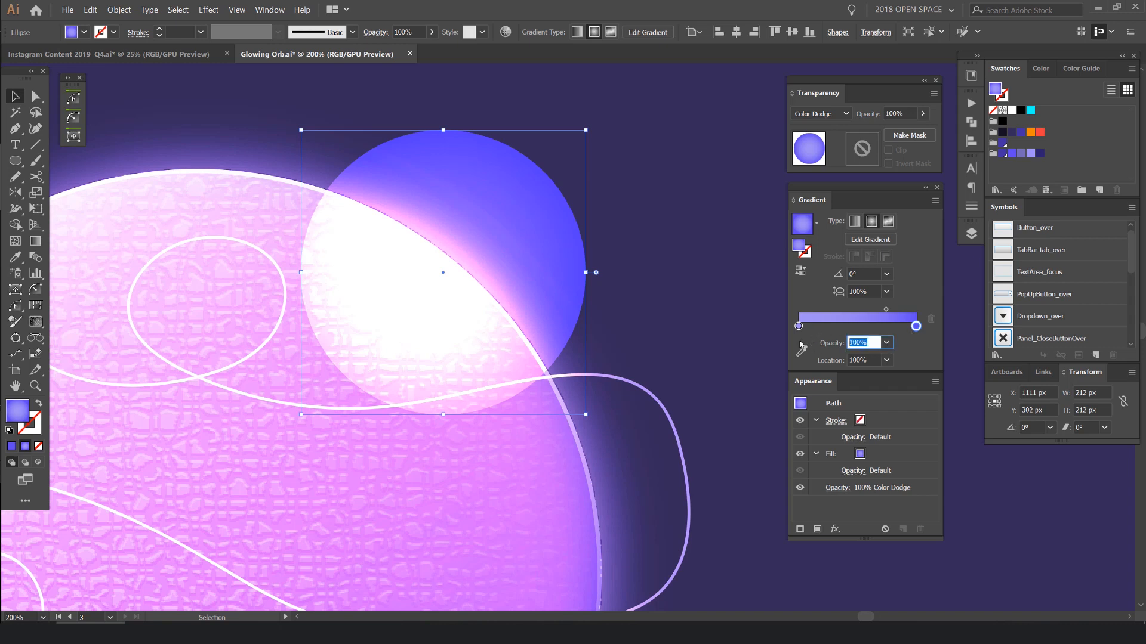
text(0)
key(Return)
- Move the glow circle off the orb to X 1301 px, Y 302 px and shift its gradient midpoint toward the centre colour
drag(491, 294, 710, 270)
key(space)
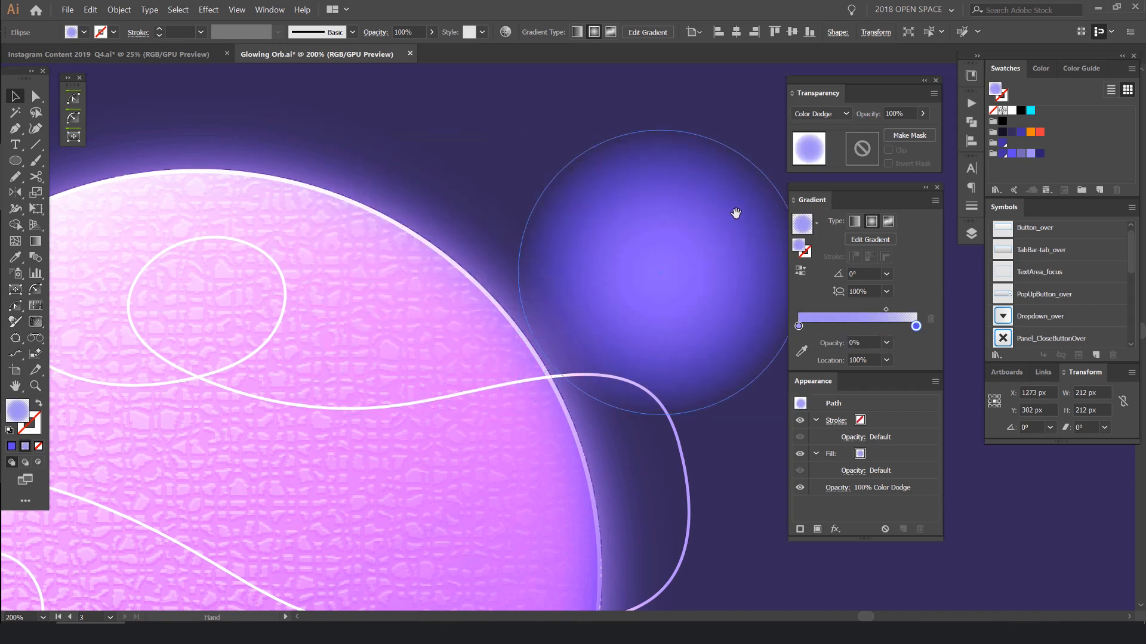
drag(737, 215, 612, 197)
drag(607, 251, 645, 236)
drag(886, 309, 843, 309)
- Try reversing the glow circle's radial gradient and restore its original direction
click(800, 271)
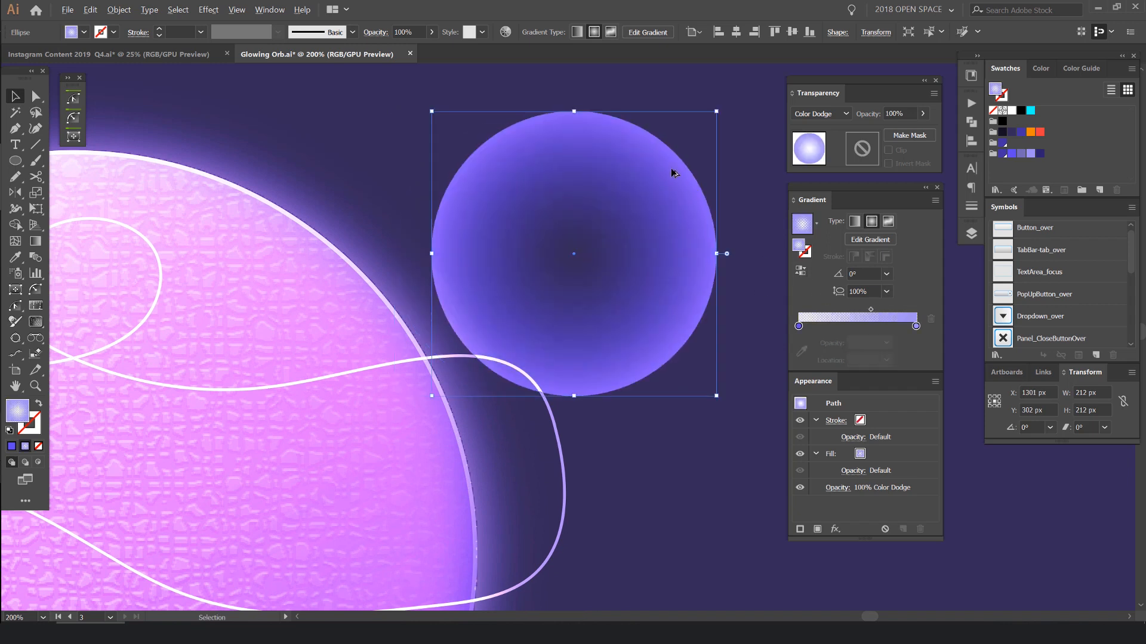
scroll(672, 172, up, 2)
scroll(637, 133, down, 3)
scroll(642, 133, up, 2)
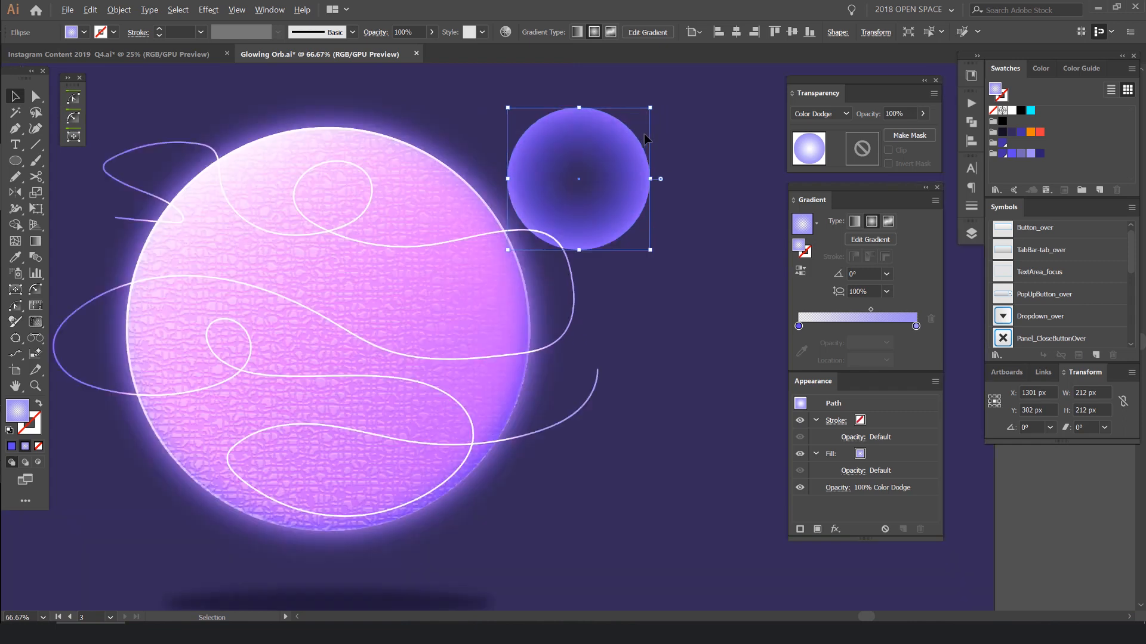
click(800, 270)
- Enlarge the glow circle to 332 px and place it on the orb's upper-left edge at X 794 px, Y 261 px
scroll(550, 185, up, 2)
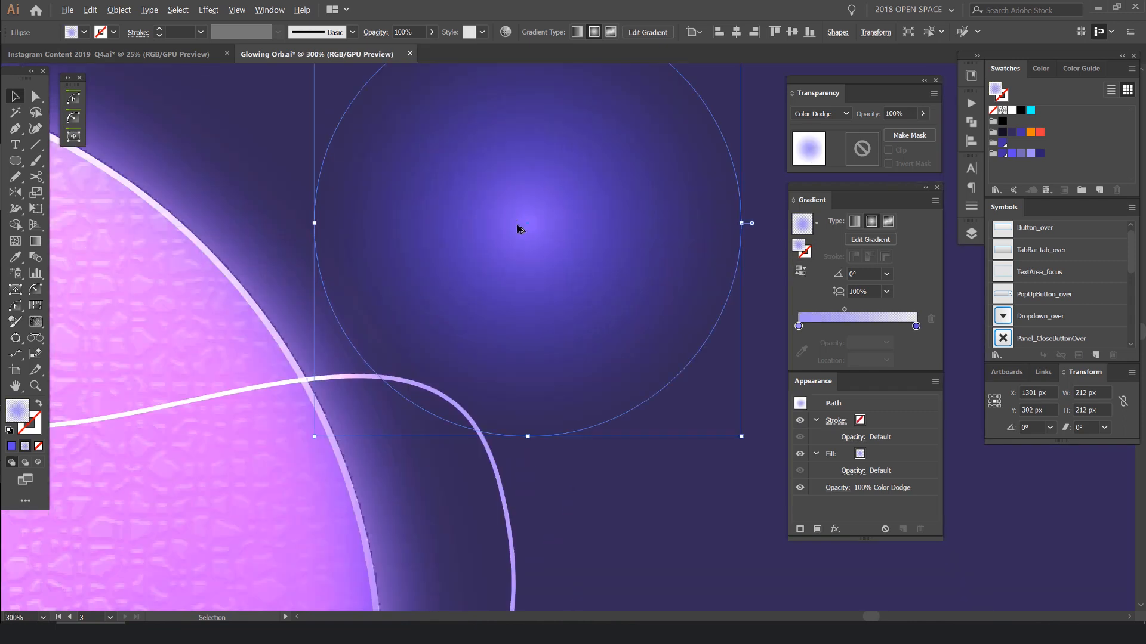
scroll(516, 225, up, 1)
scroll(570, 191, down, 3)
drag(568, 192, 358, 161)
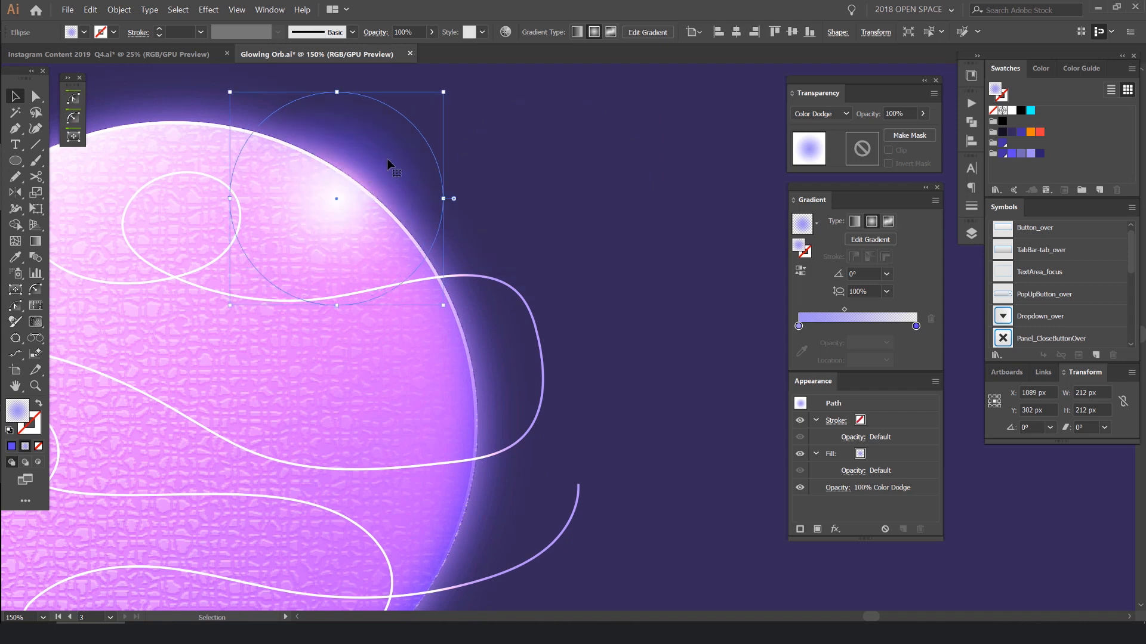
scroll(388, 164, up, 2)
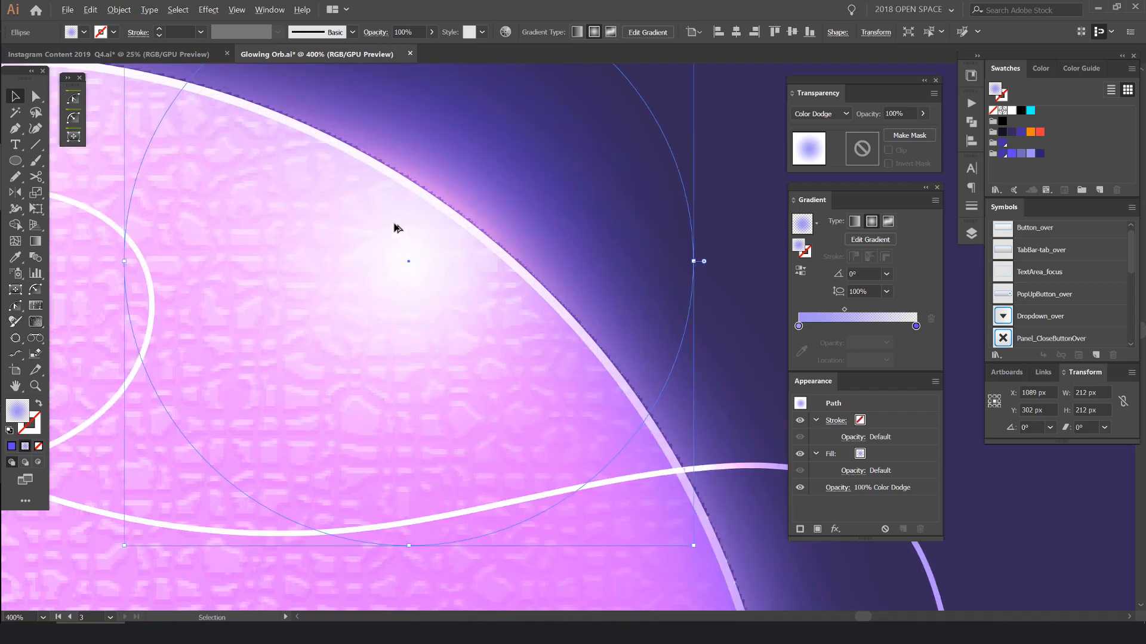
scroll(426, 234, down, 4)
drag(372, 214, 447, 237)
scroll(355, 216, up, 2)
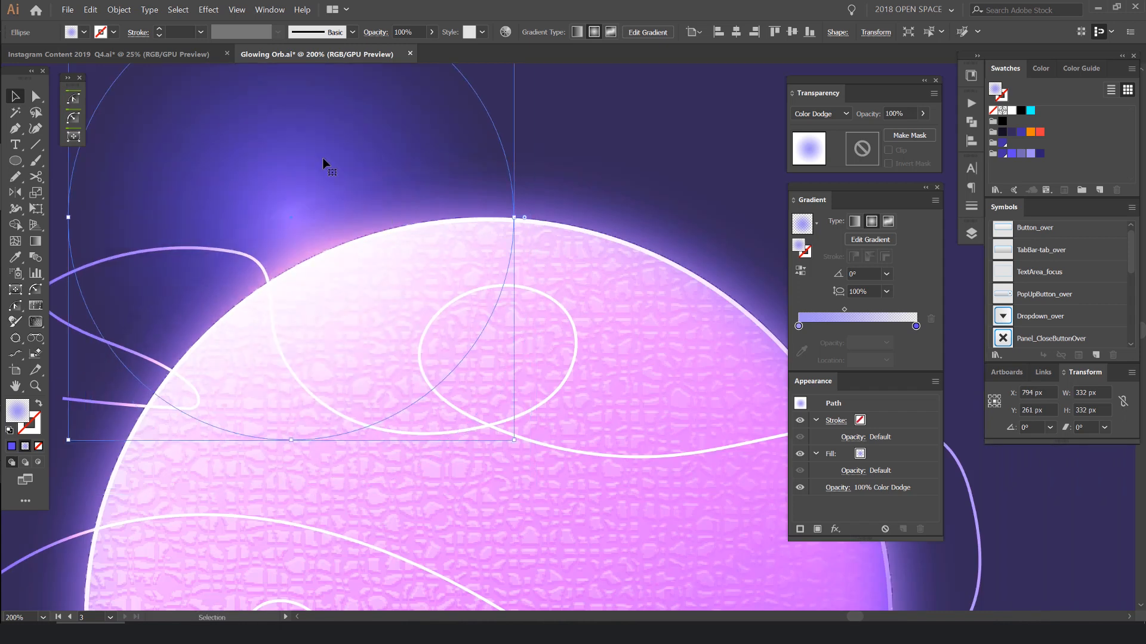
scroll(322, 158, down, 3)
key(ctrl+shift+a)
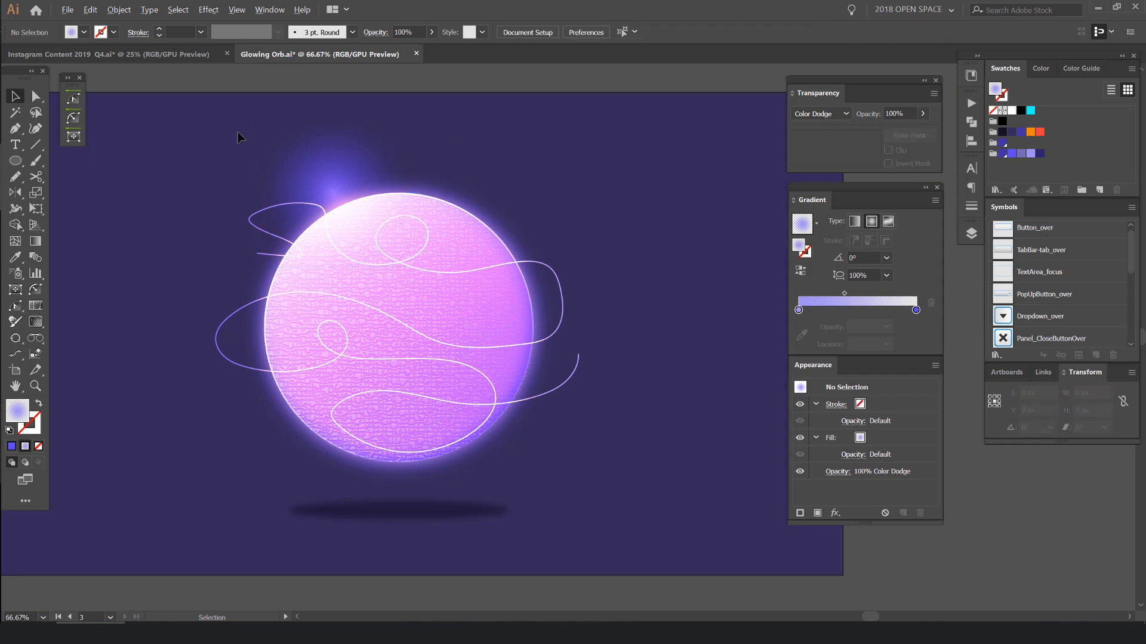
- Duplicate the glow circle onto the orb's right edge and onto its lower-left edge at X 684 px, Y 692 px
scroll(237, 137, up, 1)
click(475, 216)
scroll(469, 299, up, 4)
drag(491, 330, 712, 418)
scroll(523, 340, down, 5)
key(ctrl+z)
key(space)
drag(719, 459, 712, 298)
drag(696, 282, 486, 365)
key(ctrl+minus)
key(ctrl+minus)
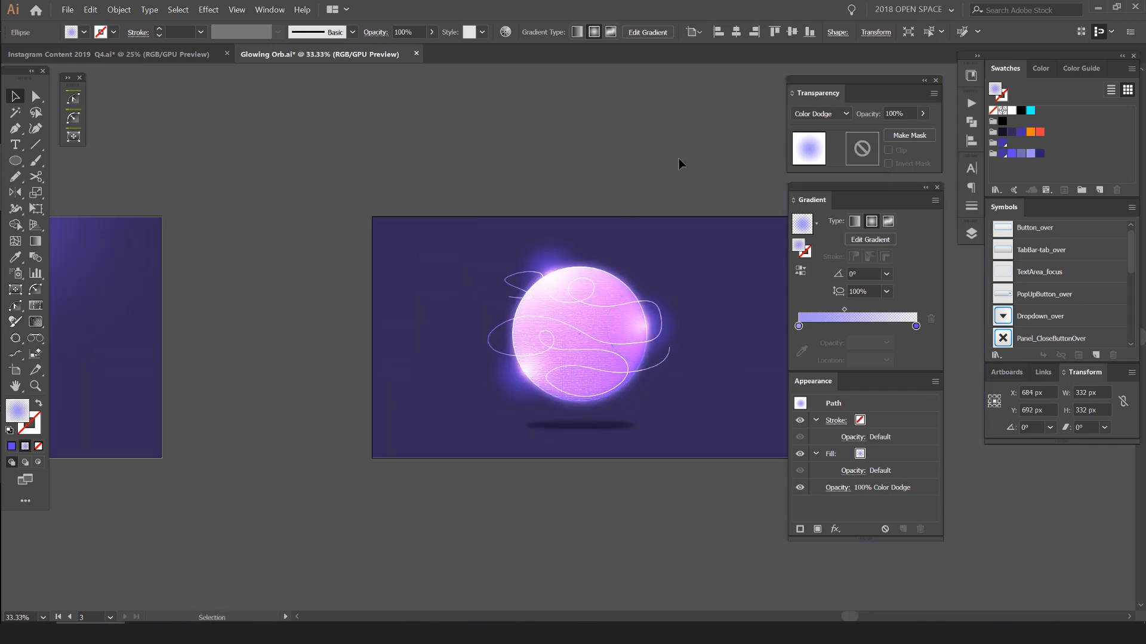
click(679, 159)
- Duplicate a glow circle, enlarge it well beyond the orb's size and centre it above the artboard's upper edge
scroll(576, 260, up, 3)
scroll(510, 292, down, 3)
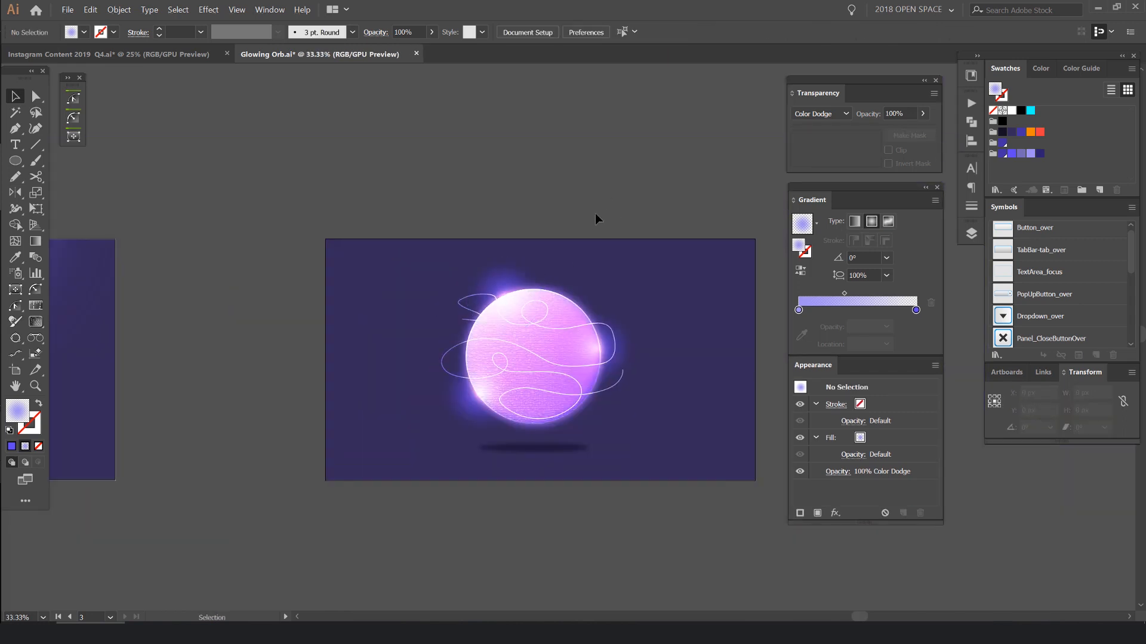
scroll(603, 229, up, 1)
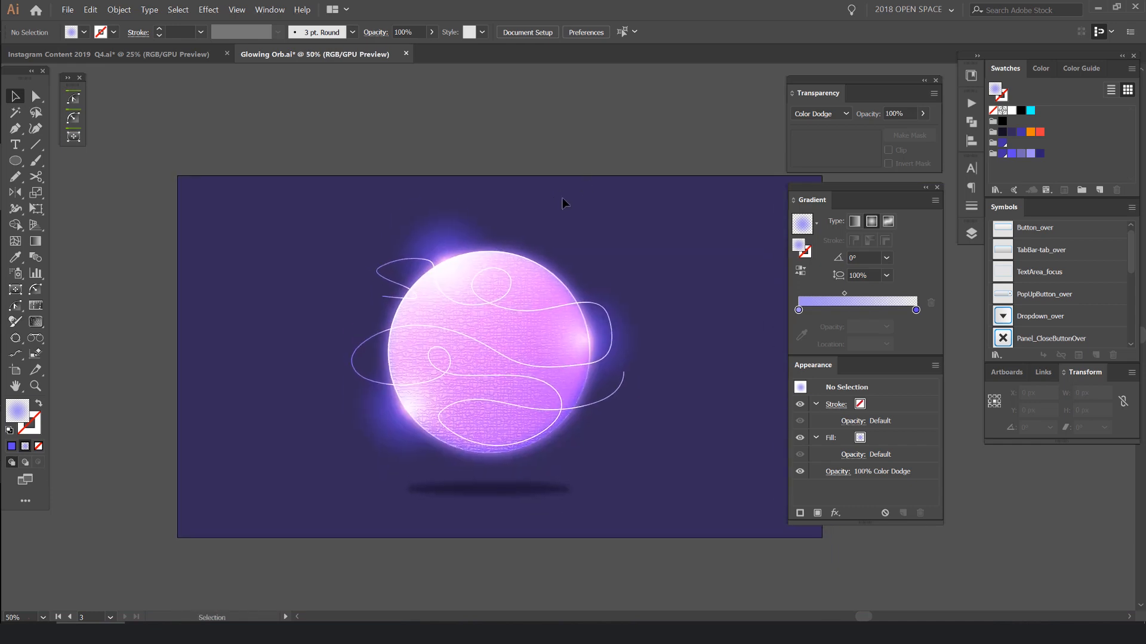
key(ctrl+minus)
scroll(515, 218, up, 1)
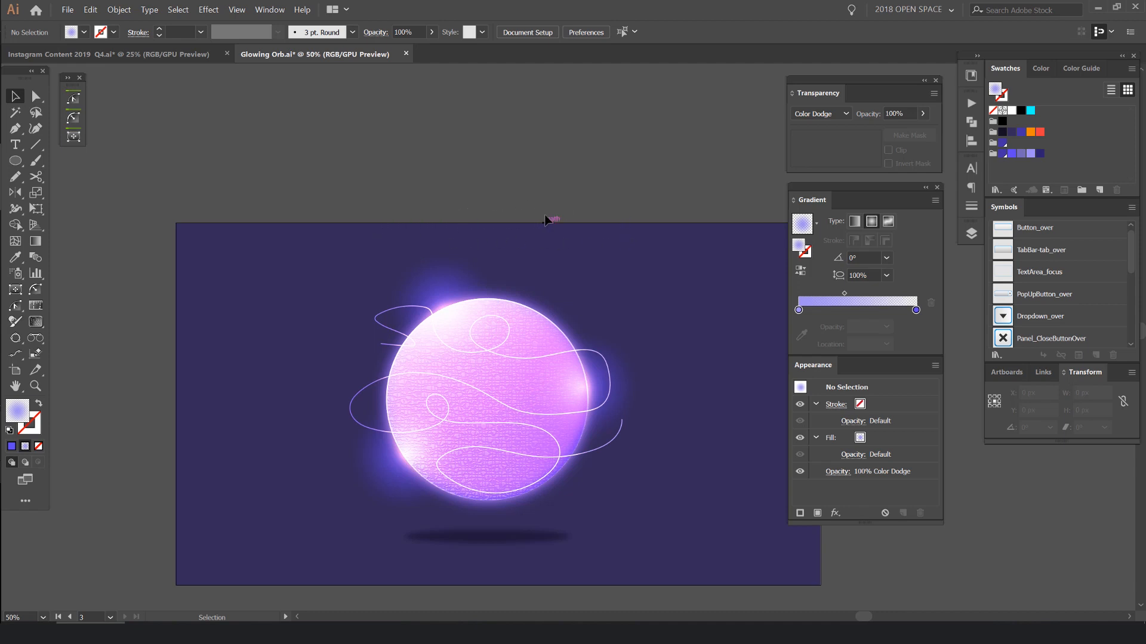
scroll(545, 221, down, 1)
drag(427, 277, 467, 199)
scroll(531, 231, up, 1)
drag(558, 227, 719, 166)
scroll(617, 249, up, 1)
drag(615, 247, 554, 288)
scroll(673, 220, down, 1)
click(349, 179)
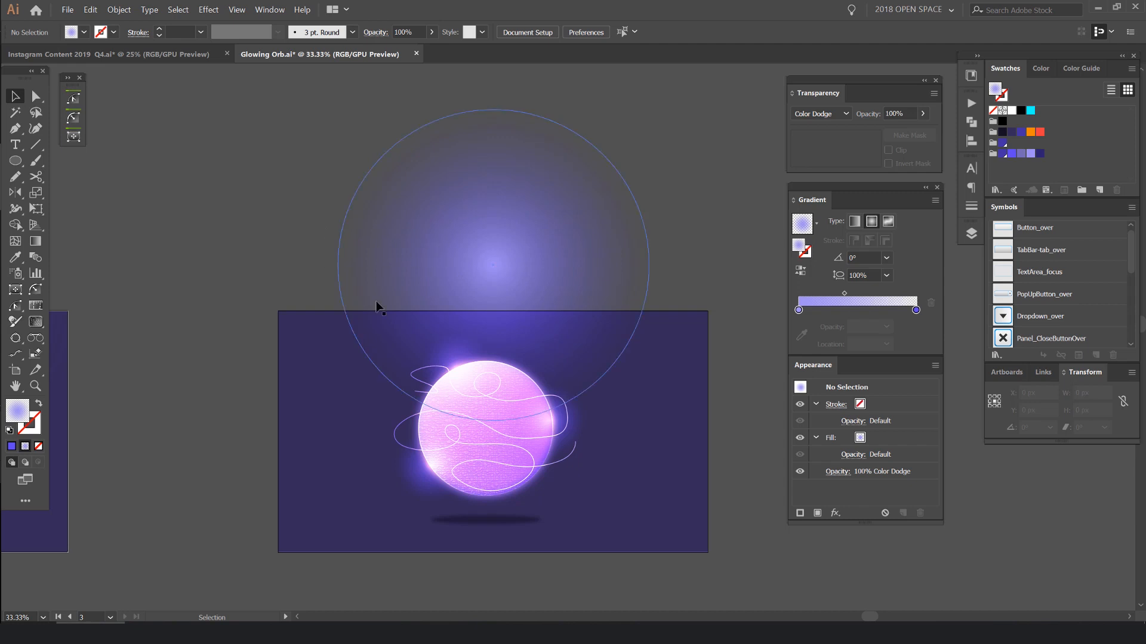
- Draw a 1920 by 692 px rectangle across the full width of the artboard, starting at its upper edge
key(Tab)
key(m)
drag(277, 287, 708, 443)
key(Tab)
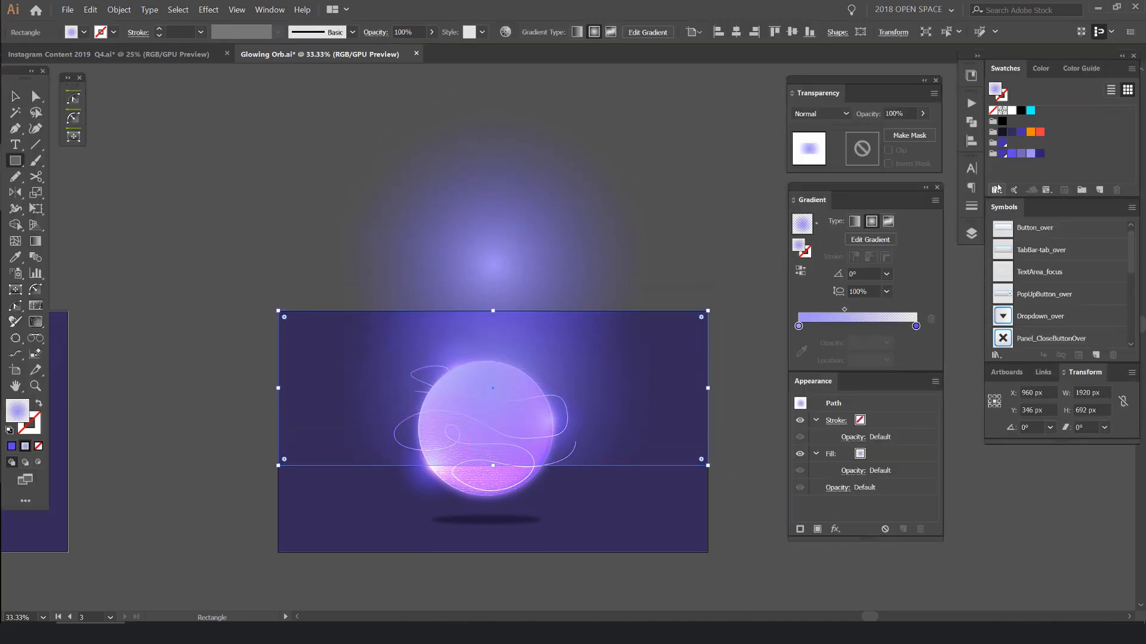
- Fill the rectangle with cyan and use it as a clipping mask over the large glow circle
click(1030, 111)
key(v)
click(671, 196)
click(604, 316)
click(555, 248)
click(691, 281)
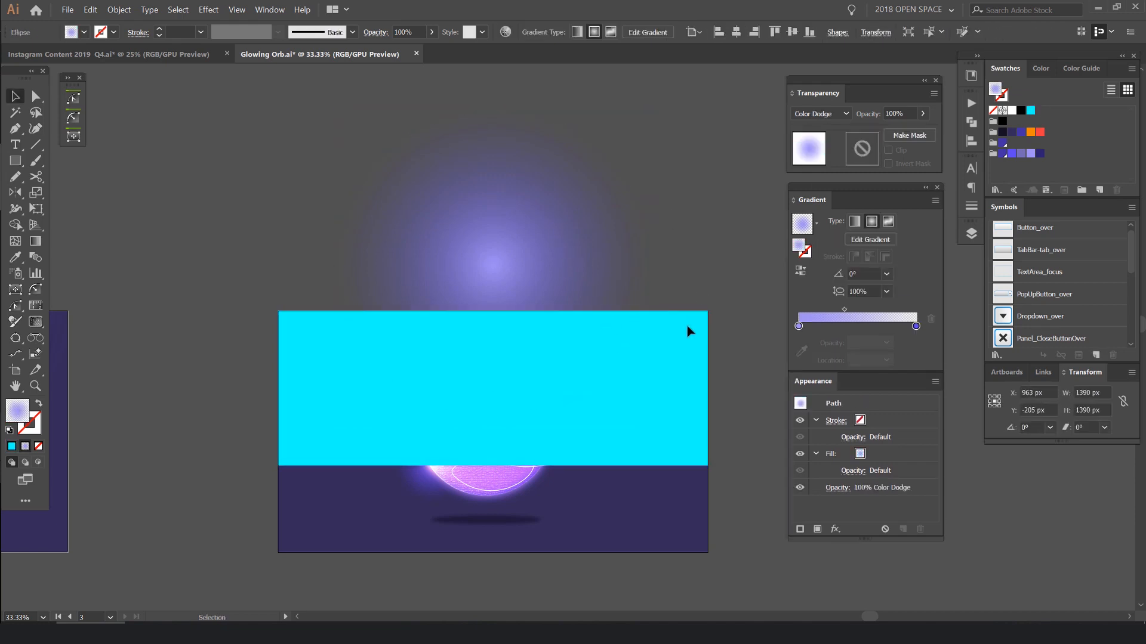
click(678, 335)
key(ctrl+equal)
drag(469, 213, 623, 186)
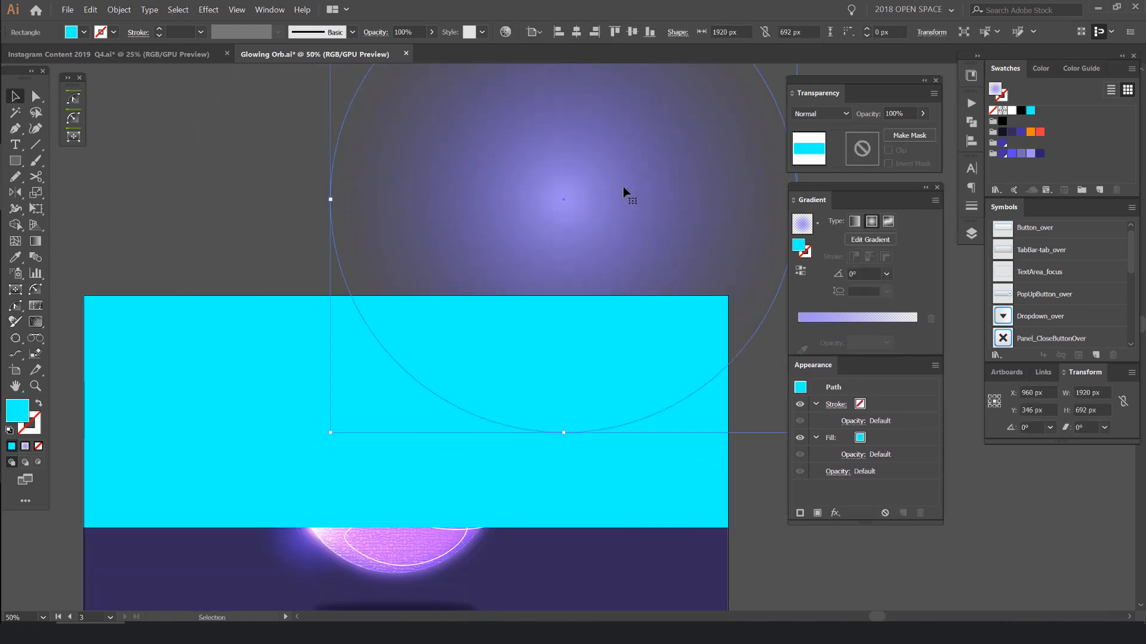
key(ctrl+z)
shift+click(690, 309)
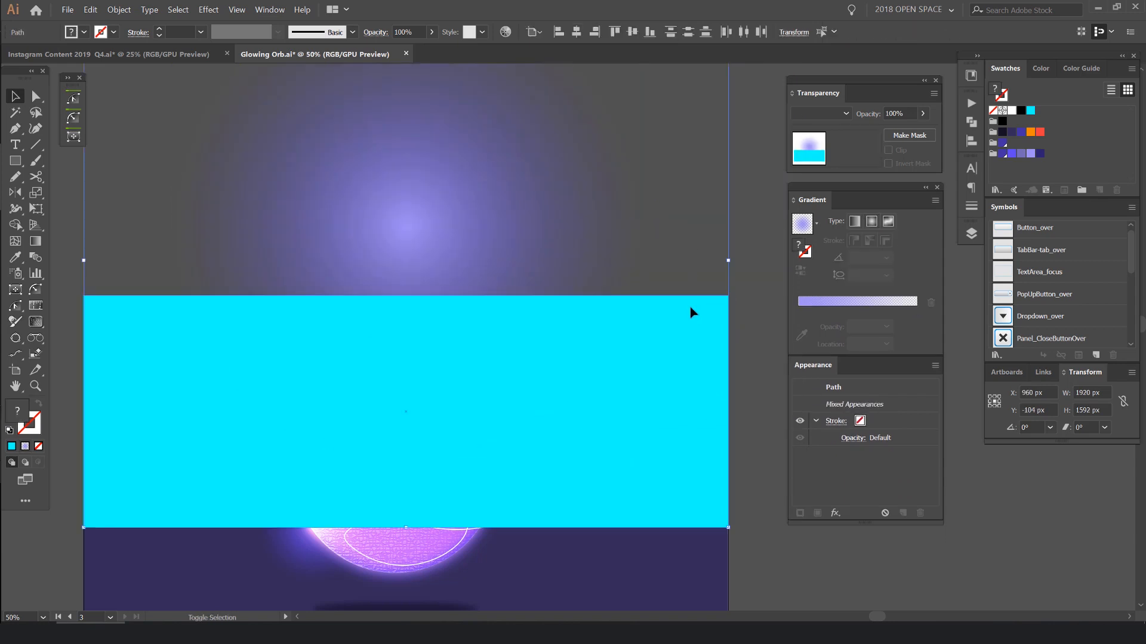
click(119, 10)
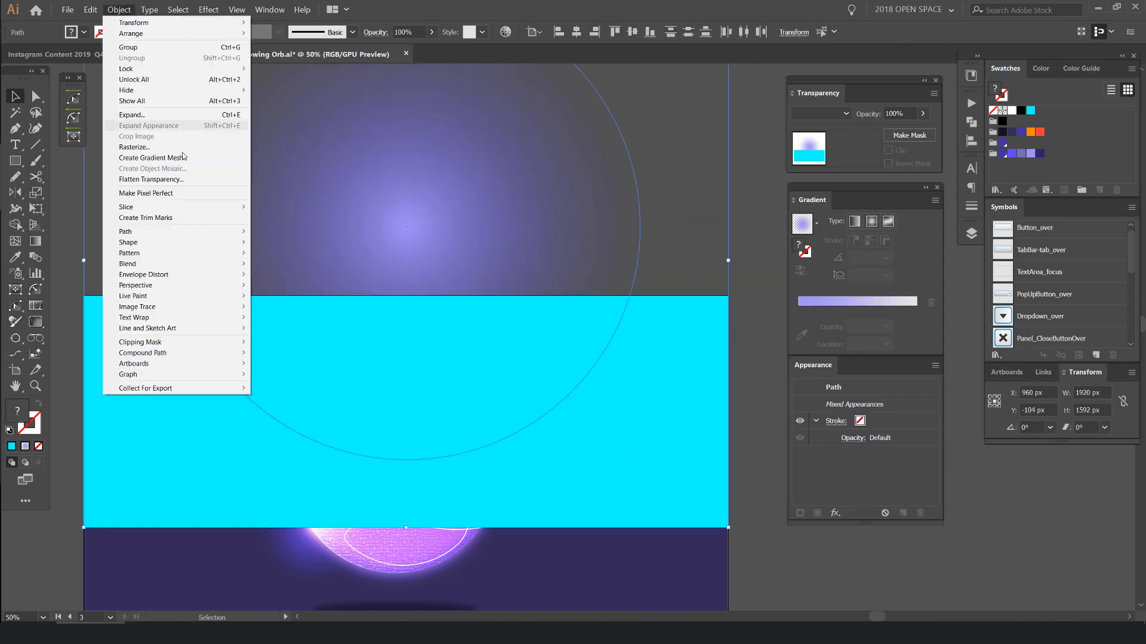
mouse_move(203, 346)
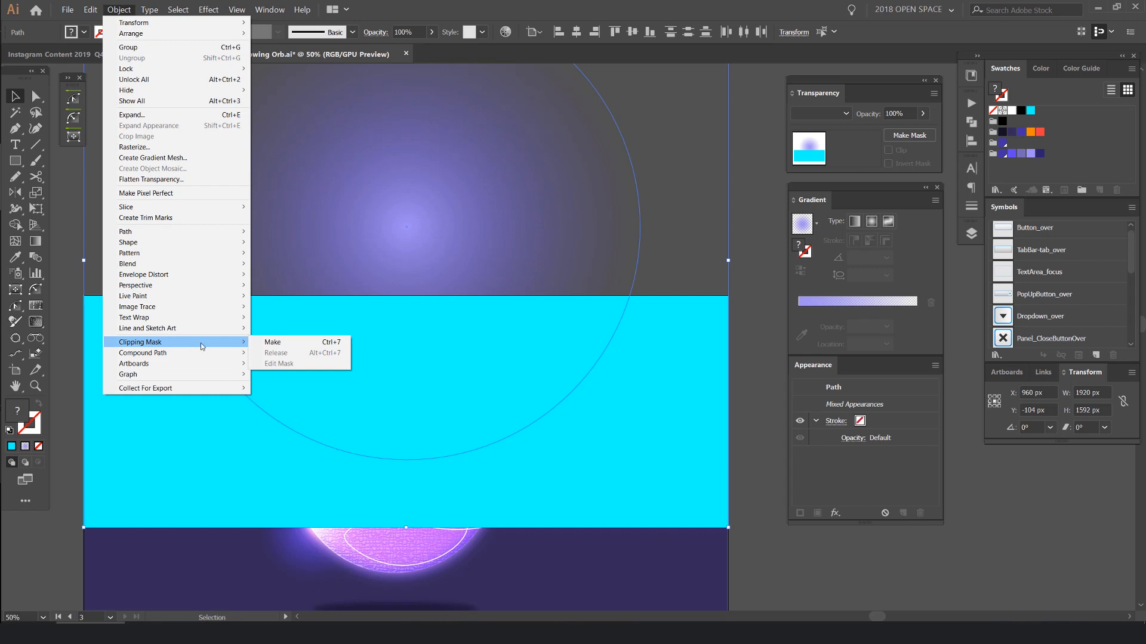
click(323, 347)
- Try to move the clipped glow down to the artboard's lower edge
scroll(557, 305, down, 2)
drag(557, 305, 582, 424)
scroll(561, 478, up, 4)
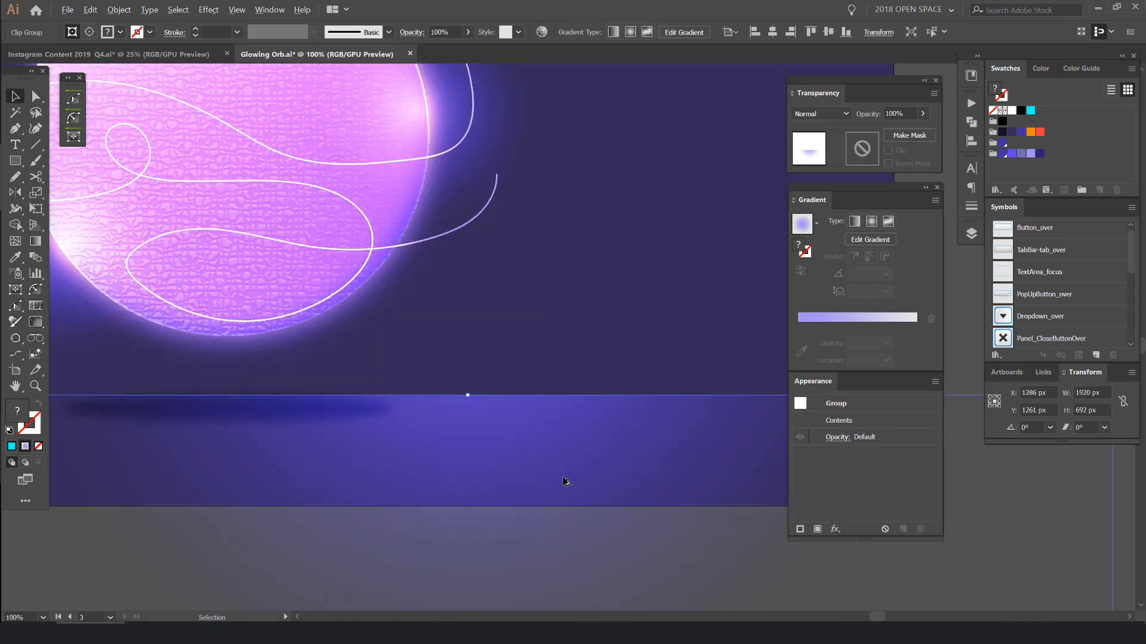
scroll(563, 478, down, 3)
drag(563, 478, 564, 432)
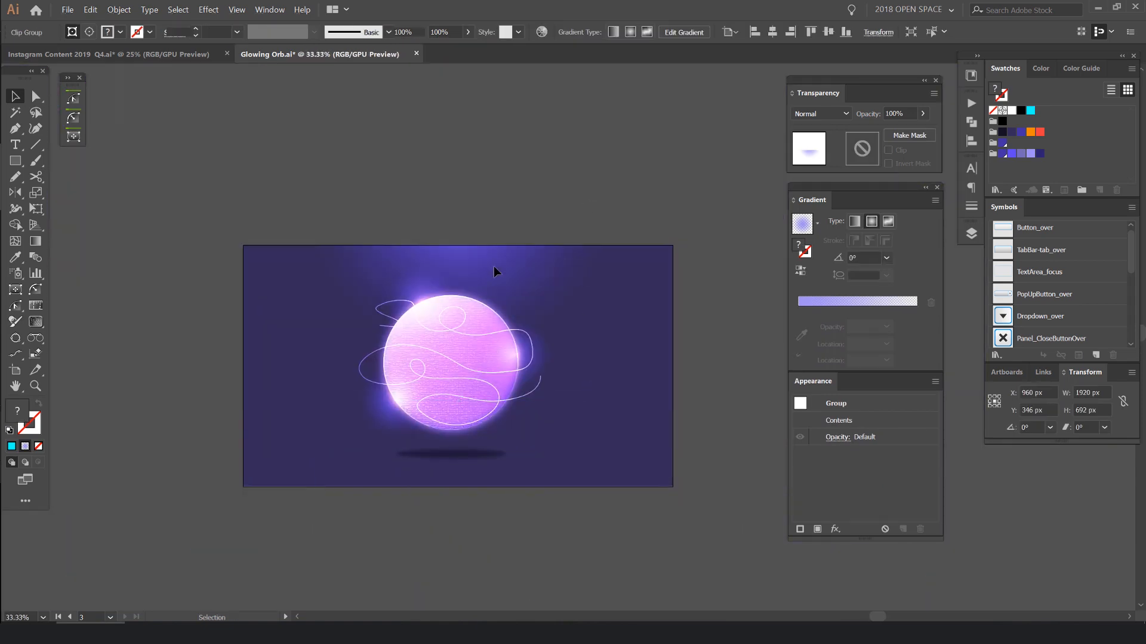
click(493, 266)
key(ctrl+shift+a)
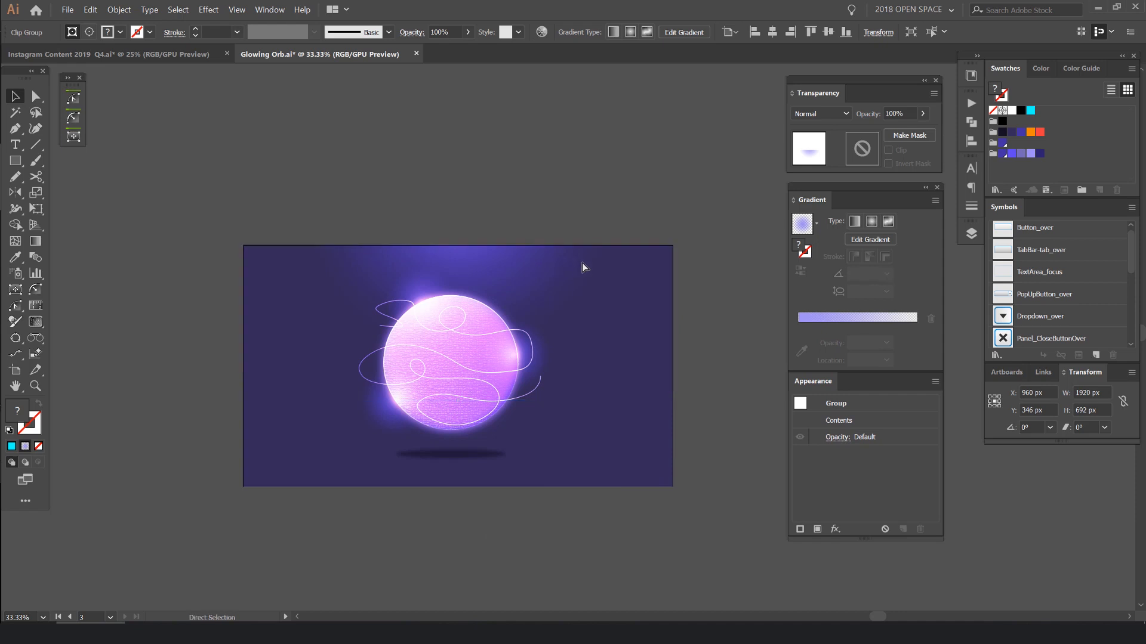
- Try to place a copy of the clipped glow, rotated 180°, along the artboard's lower edge
key(v)
click(584, 267)
drag(327, 347, 327, 348)
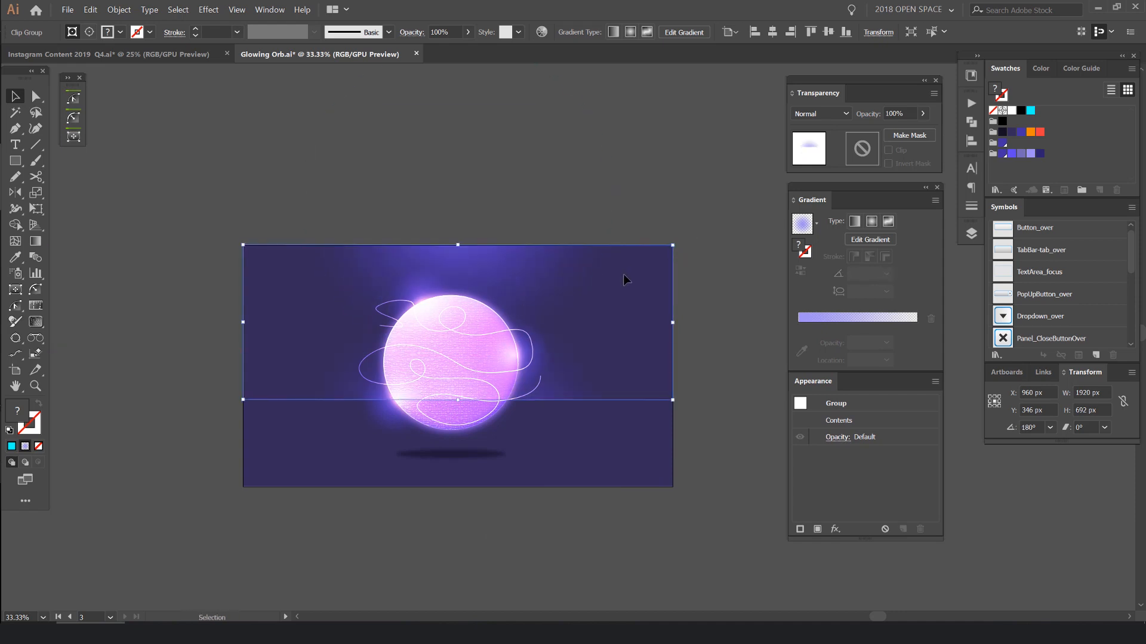
drag(592, 399, 589, 482)
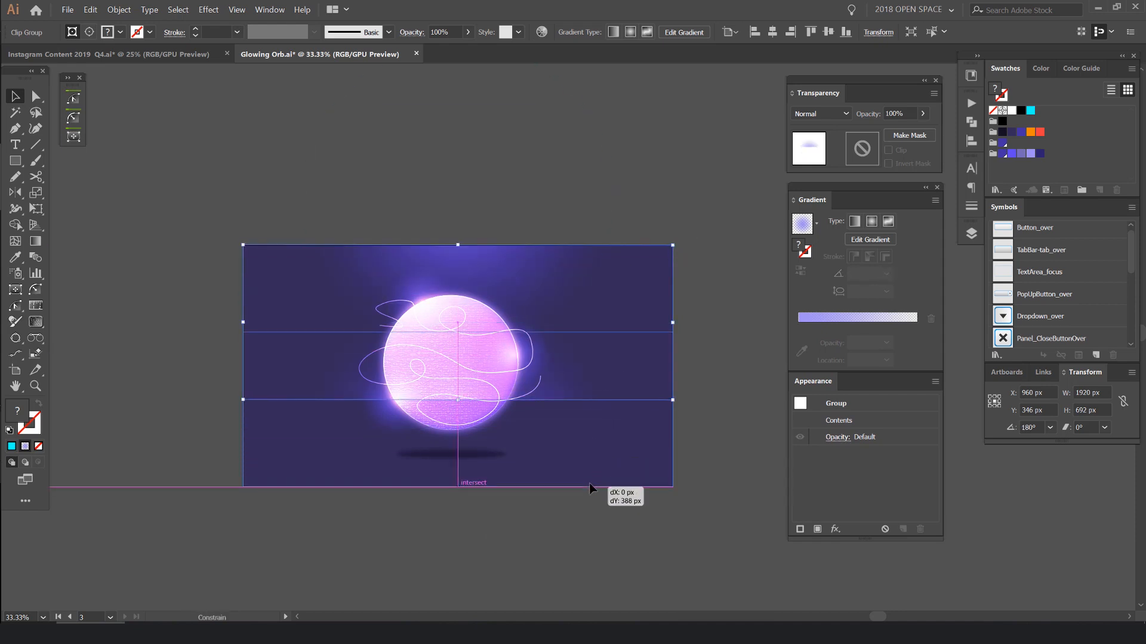
key(ctrl+shift+a)
key(ctrl+minus)
scroll(675, 520, down, 3)
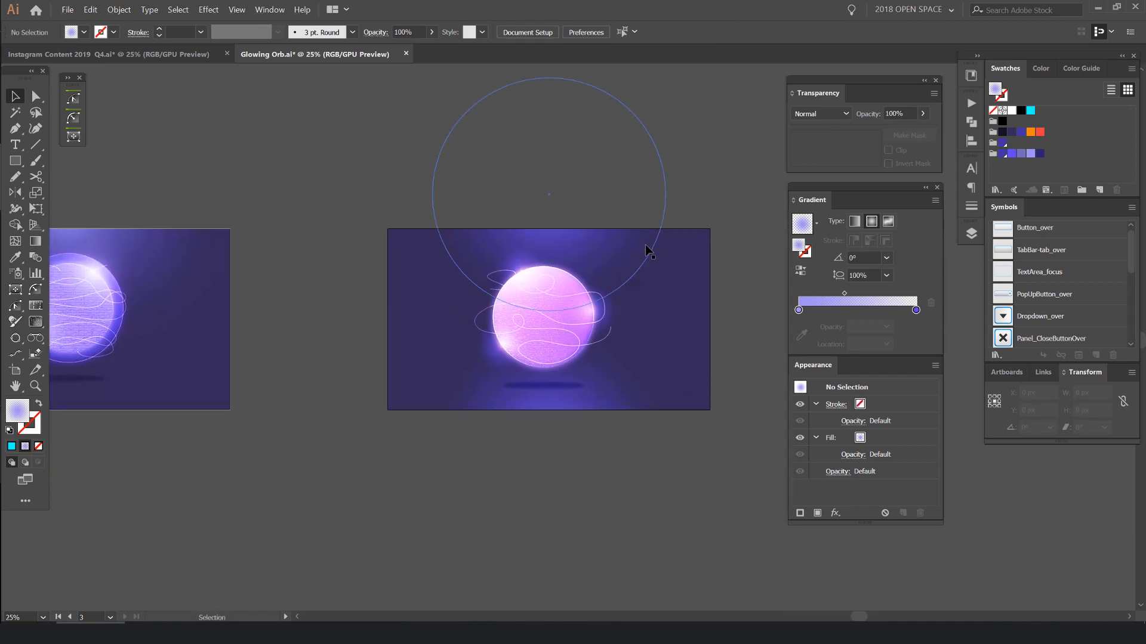
- Align the extra copy of the clipped glow to the artboard's upper edge and delete that copy
click(586, 199)
scroll(588, 192, up, 2)
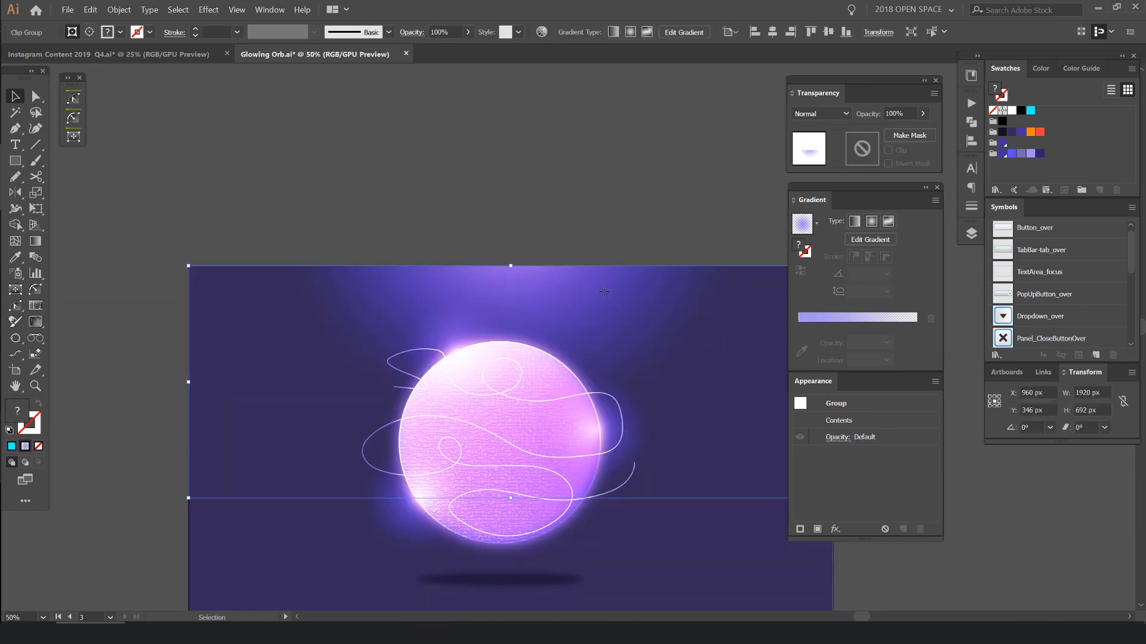
click(811, 32)
click(645, 124)
scroll(646, 124, down, 2)
drag(673, 129, 621, 165)
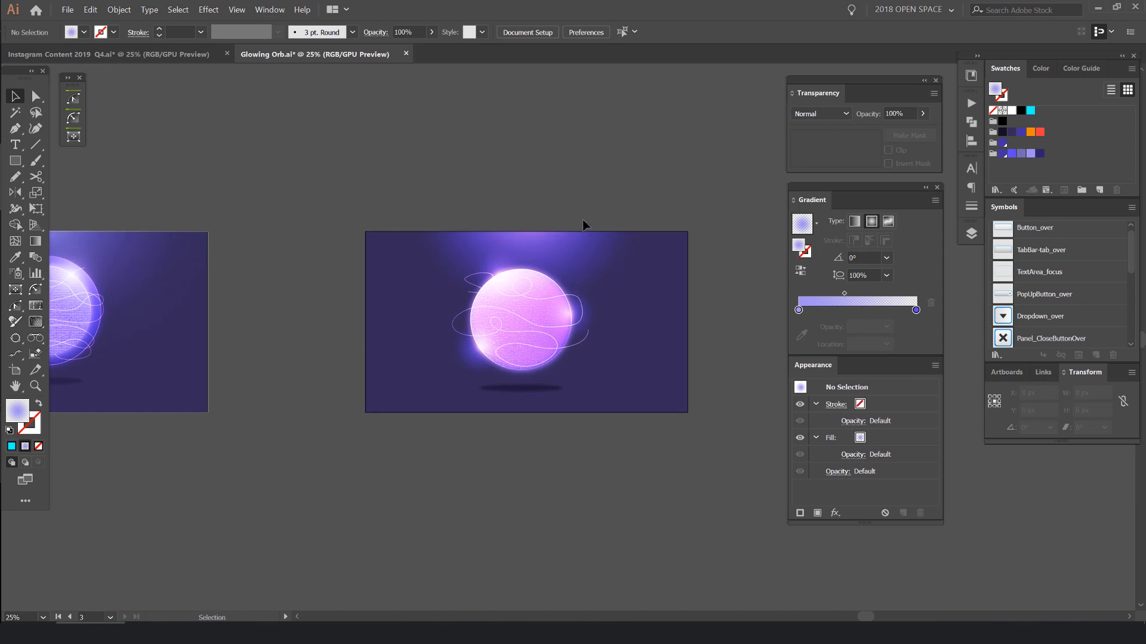
drag(600, 253, 545, 146)
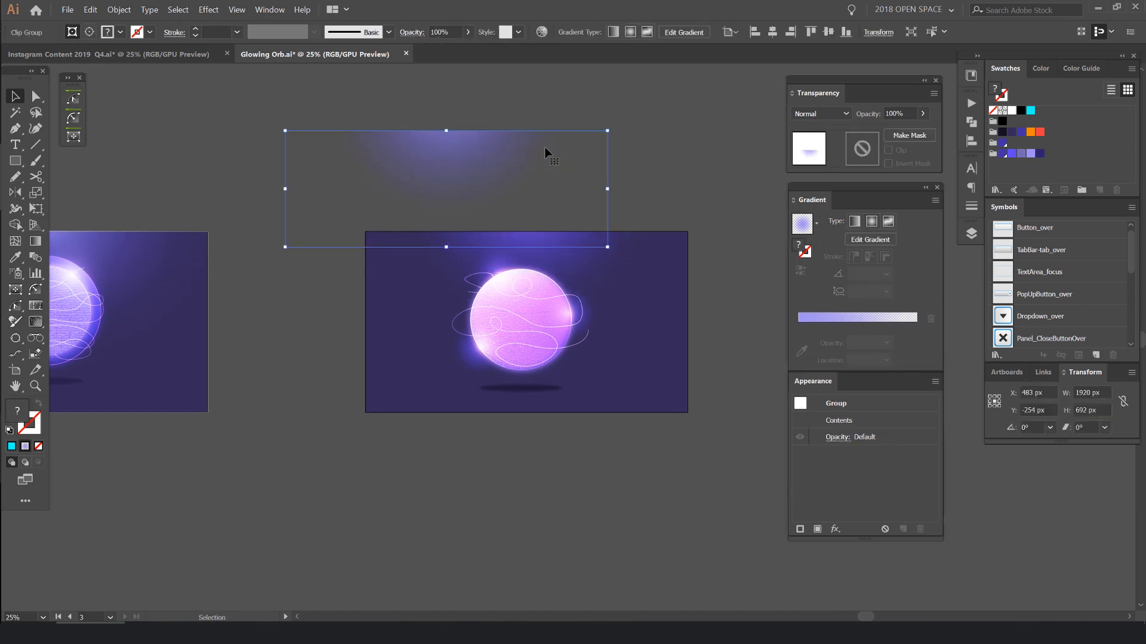
key(Delete)
- Move the glow circle inside the clipping group lower and enlarge it to about 1675 by 1450 px
click(571, 244)
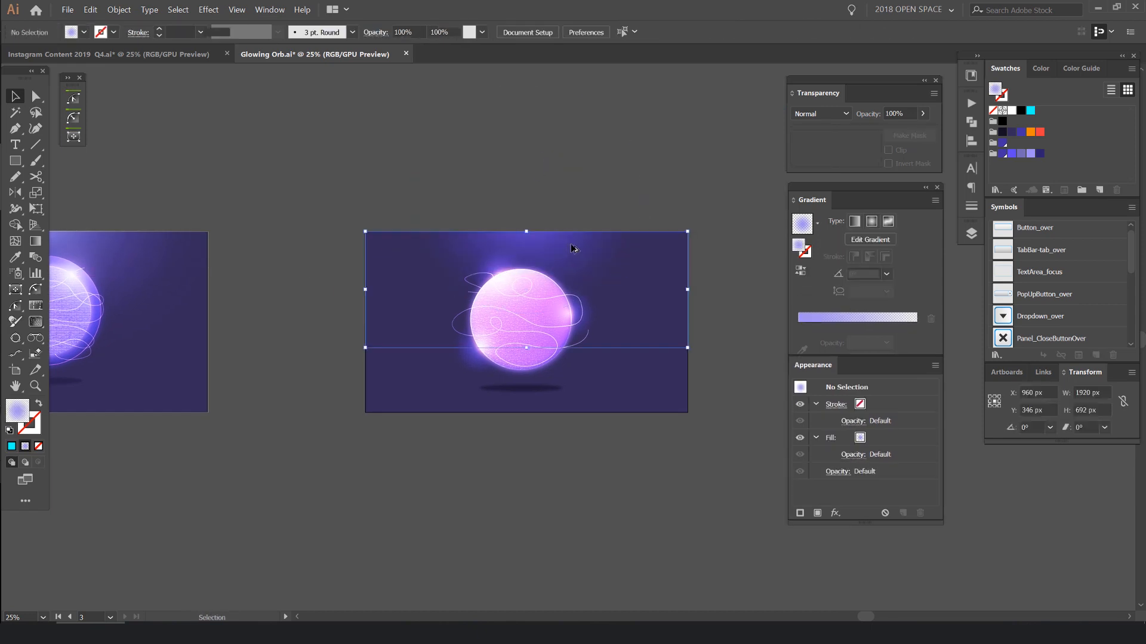
scroll(571, 244, up, 1)
key(a)
click(569, 230)
drag(554, 256, 522, 309)
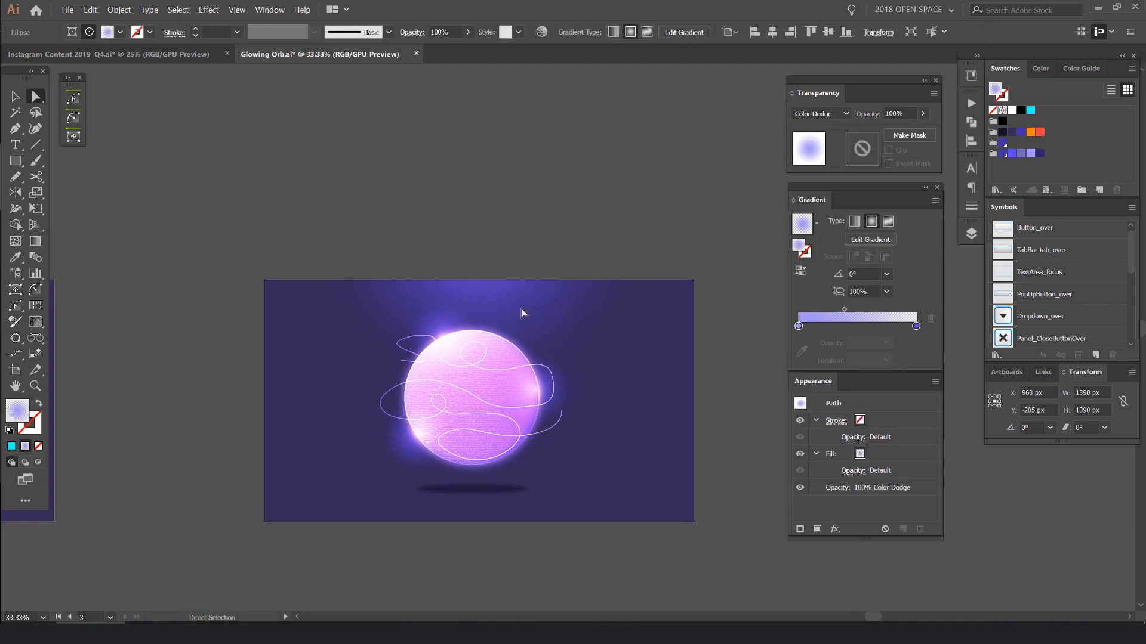
key(v)
double_click(500, 293)
drag(581, 340, 549, 338)
drag(635, 258, 659, 258)
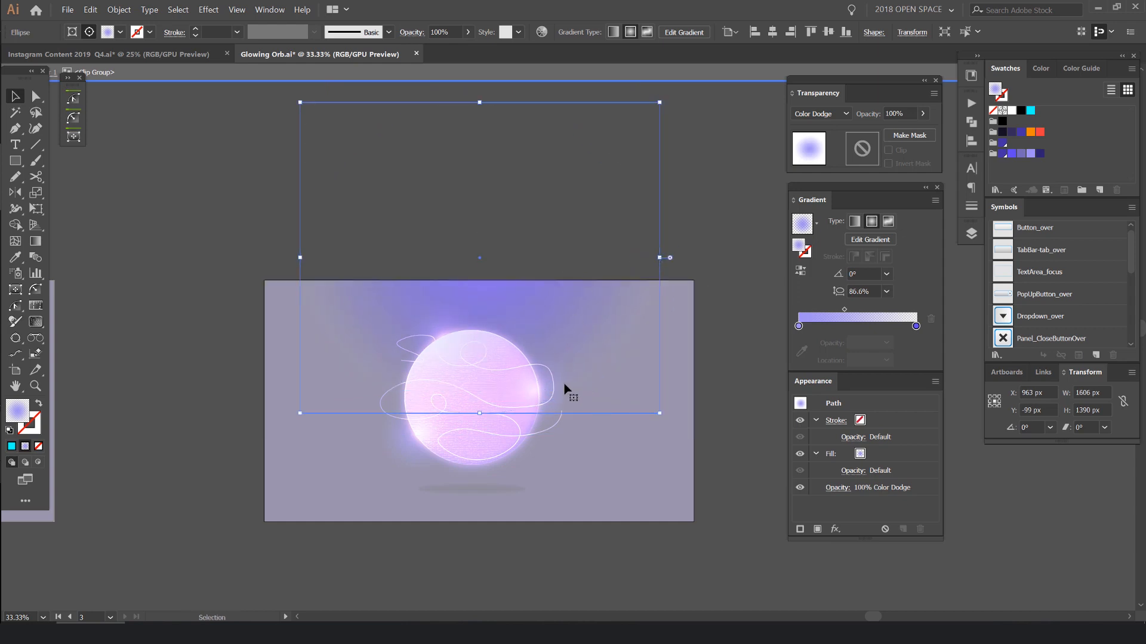
drag(480, 413, 480, 427)
key(Escape)
scroll(475, 303, up, 2)
scroll(525, 319, down, 1)
scroll(412, 302, down, 2)
scroll(609, 203, down, 1)
key(space)
scroll(583, 299, up, 2)
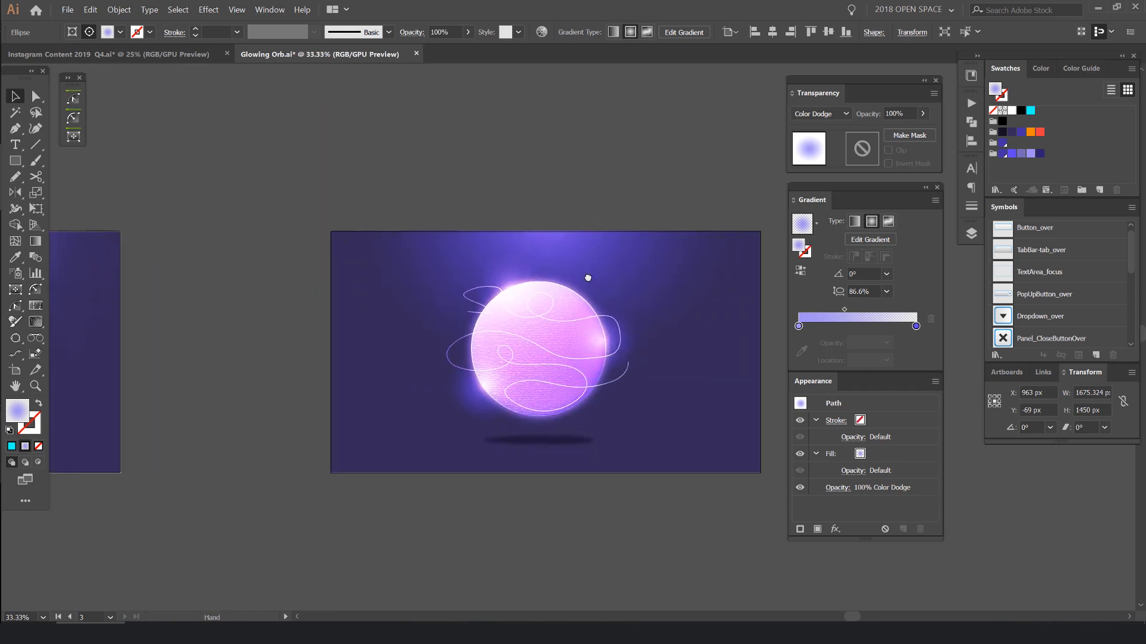
- Make a copy of the orb's outer-glow circle and enlarge it around its centre to 732 px
drag(556, 305, 617, 256)
click(757, 111)
key(ctrl+z)
key(ctrl+2)
key(ctrl+z)
drag(479, 252, 555, 213)
key(ctrl+z)
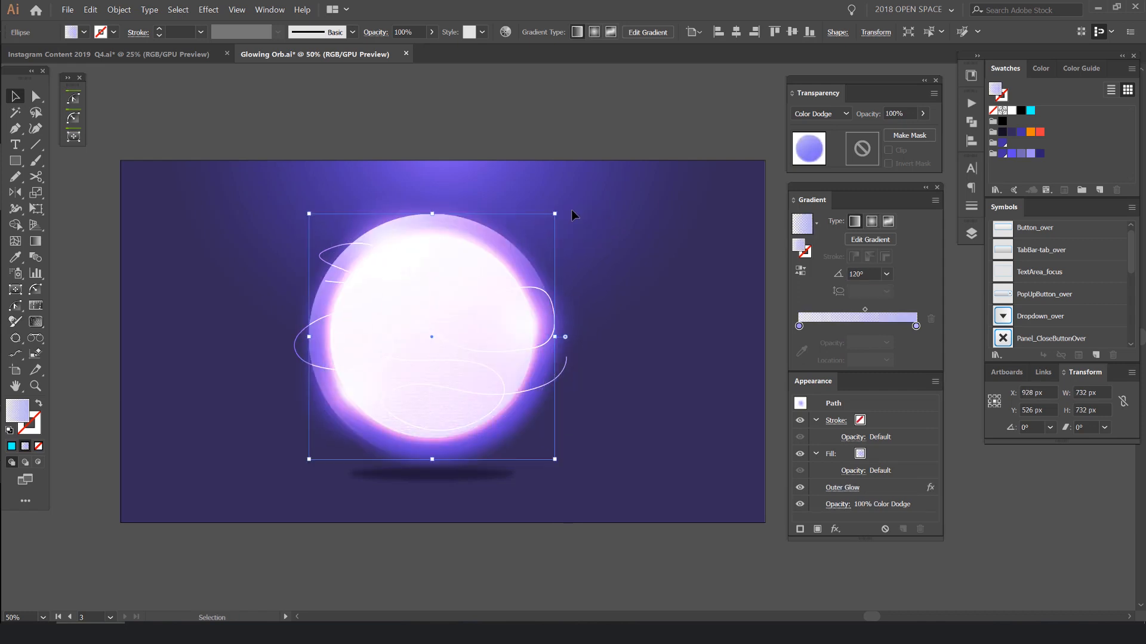
- Swap the enlarged circle's fill and stroke to make an unfilled 1 pt ring, and reduce it to 721 px
scroll(593, 224, down, 2)
scroll(532, 227, up, 2)
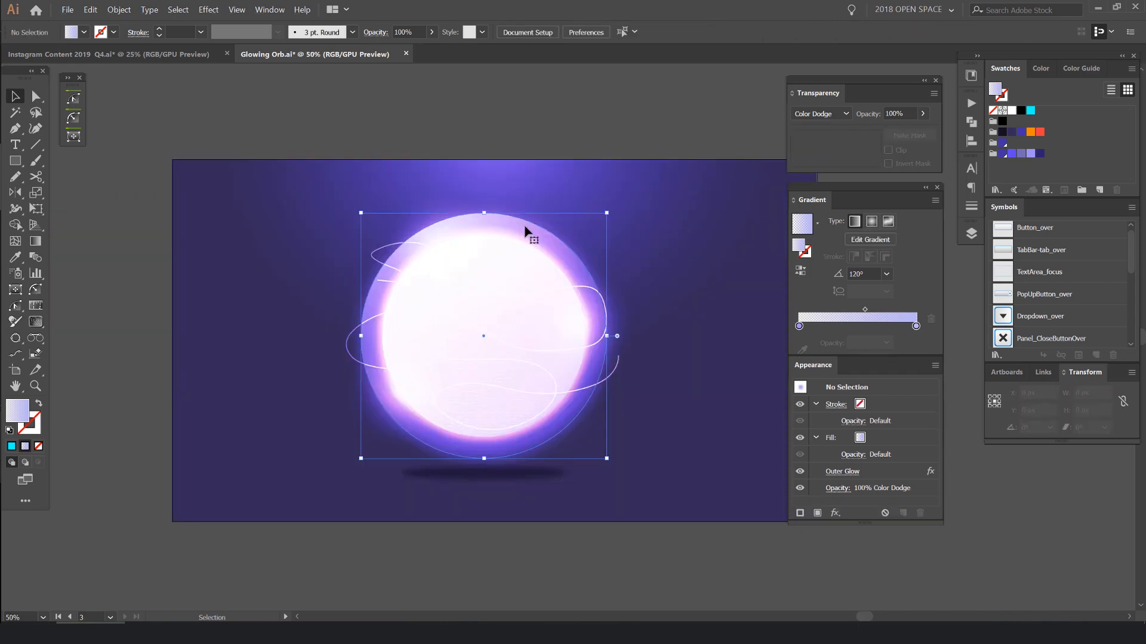
key(shift+x)
scroll(480, 215, up, 2)
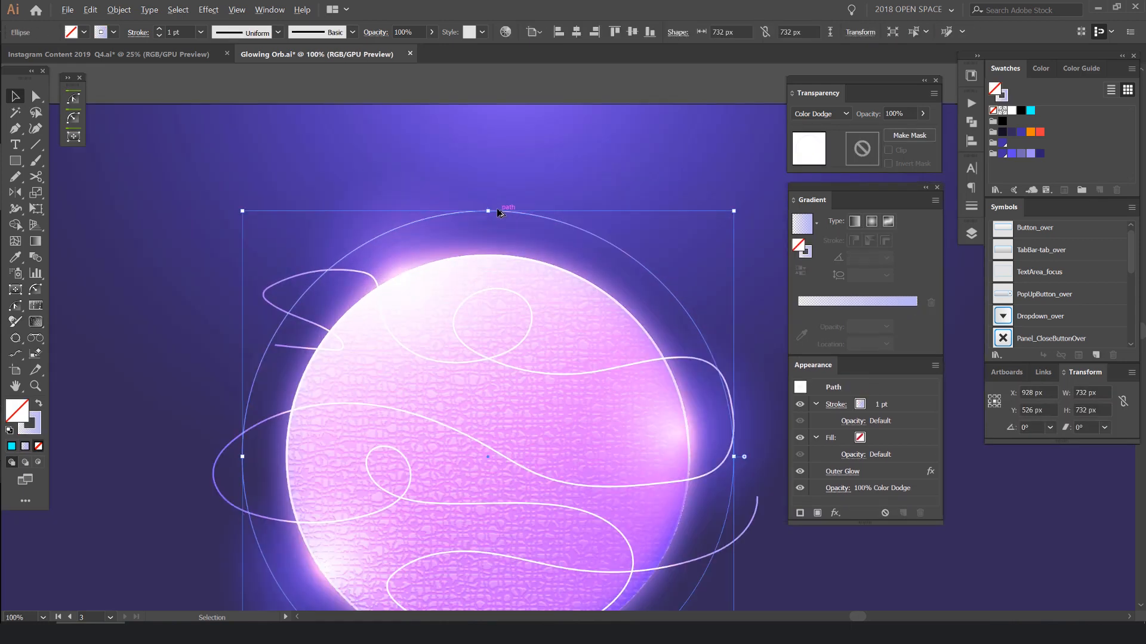
scroll(497, 213, up, 3)
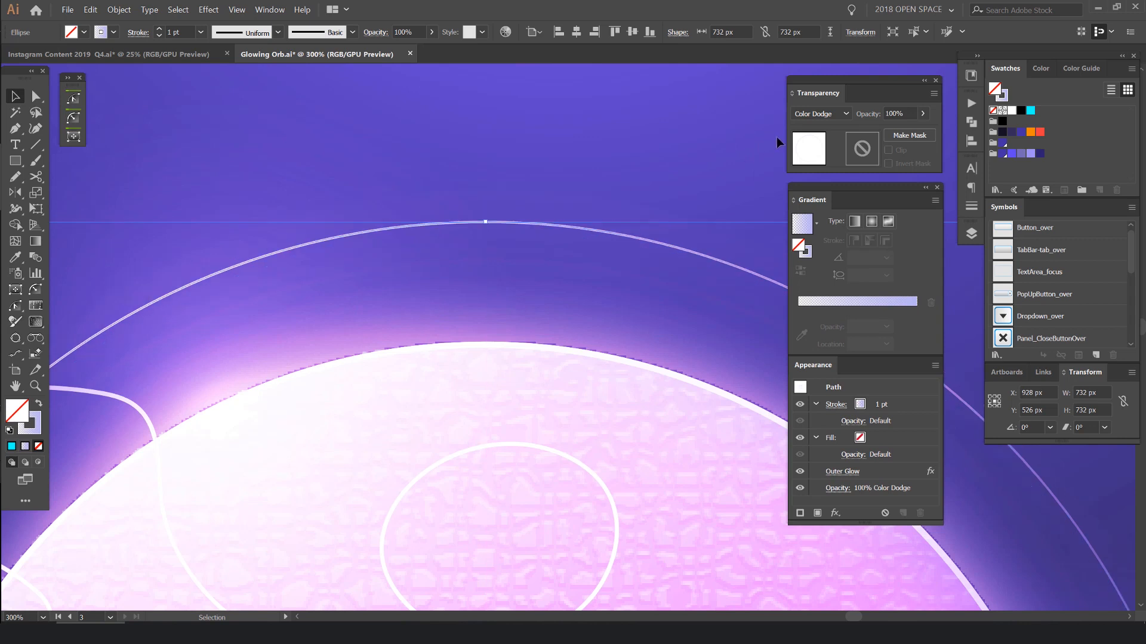
scroll(571, 179, down, 3)
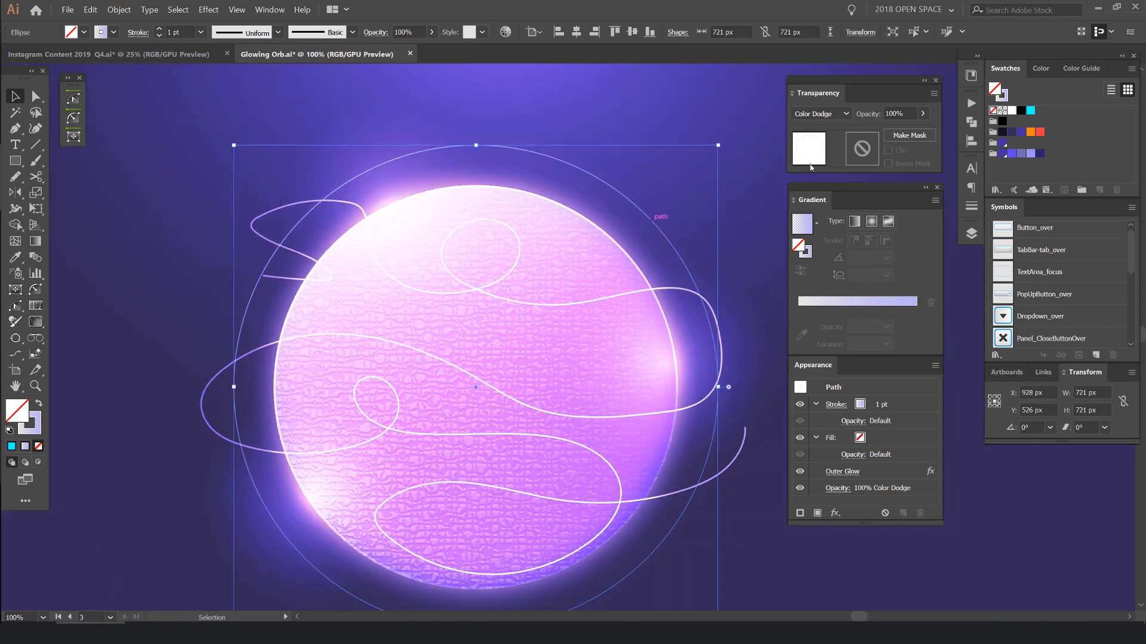
- Set the ring's stroke colour to the light purple swatch
click(1012, 153)
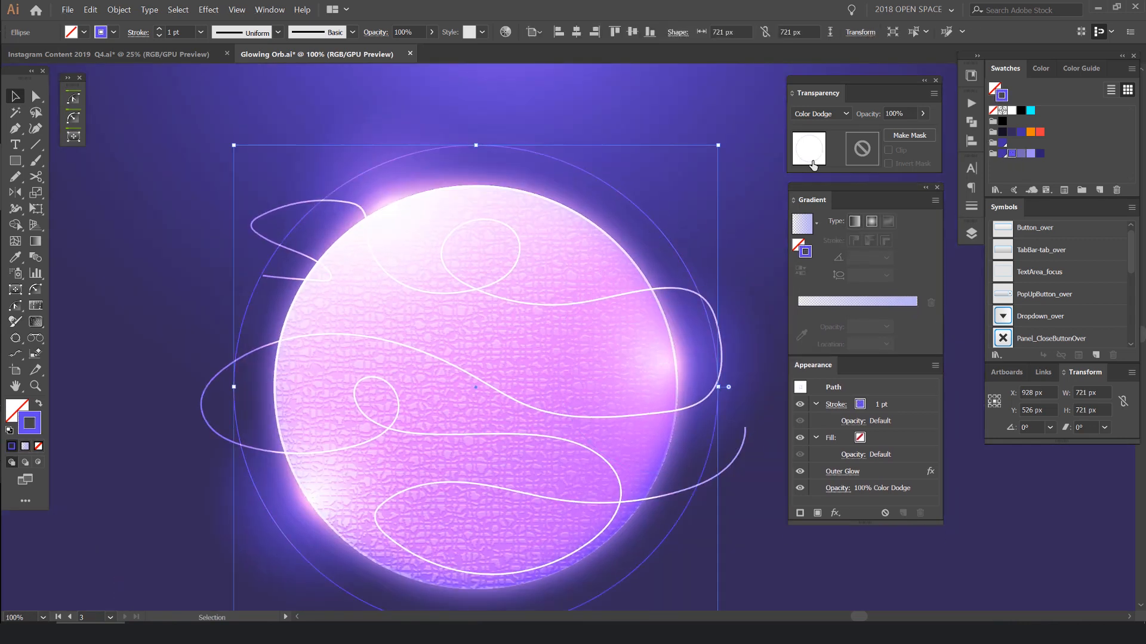
click(1032, 155)
drag(691, 426, 741, 199)
scroll(332, 412, up, 4)
drag(576, 256, 566, 260)
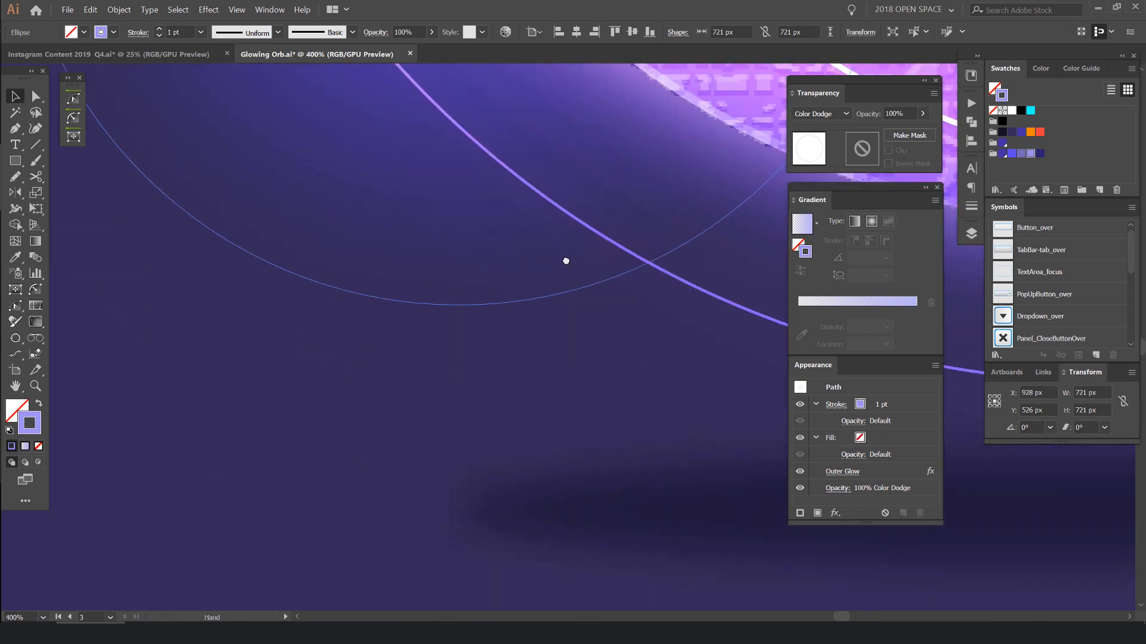
scroll(566, 260, up, 5)
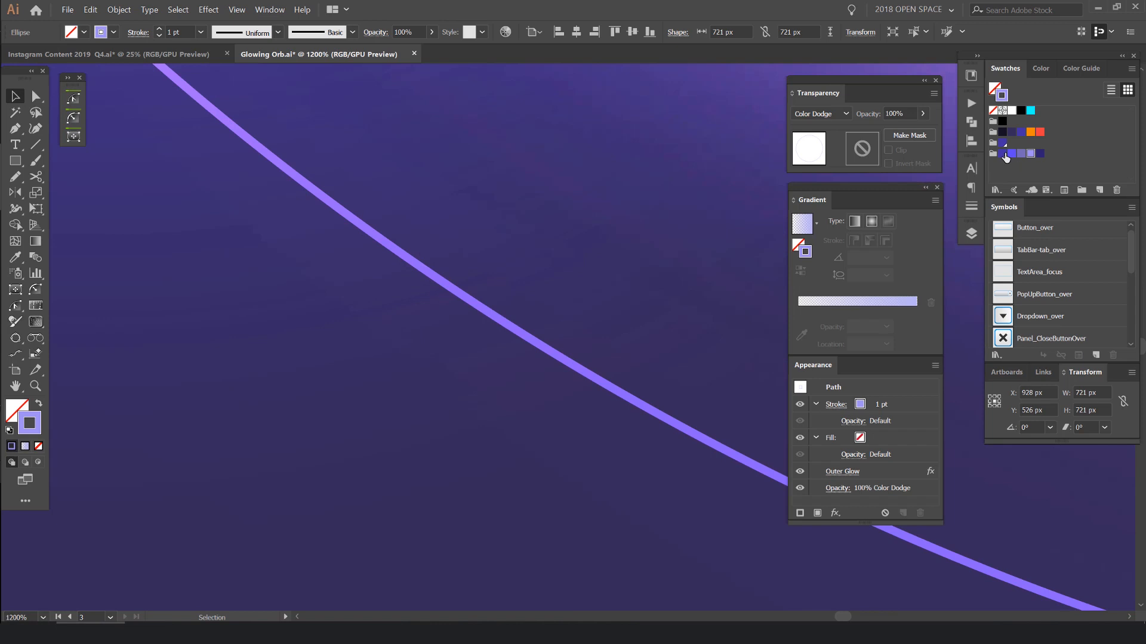
- Try the other purple swatches on the ring's stroke and reapply the light purple one
click(1003, 153)
click(1012, 154)
click(1021, 154)
click(1030, 153)
click(1040, 153)
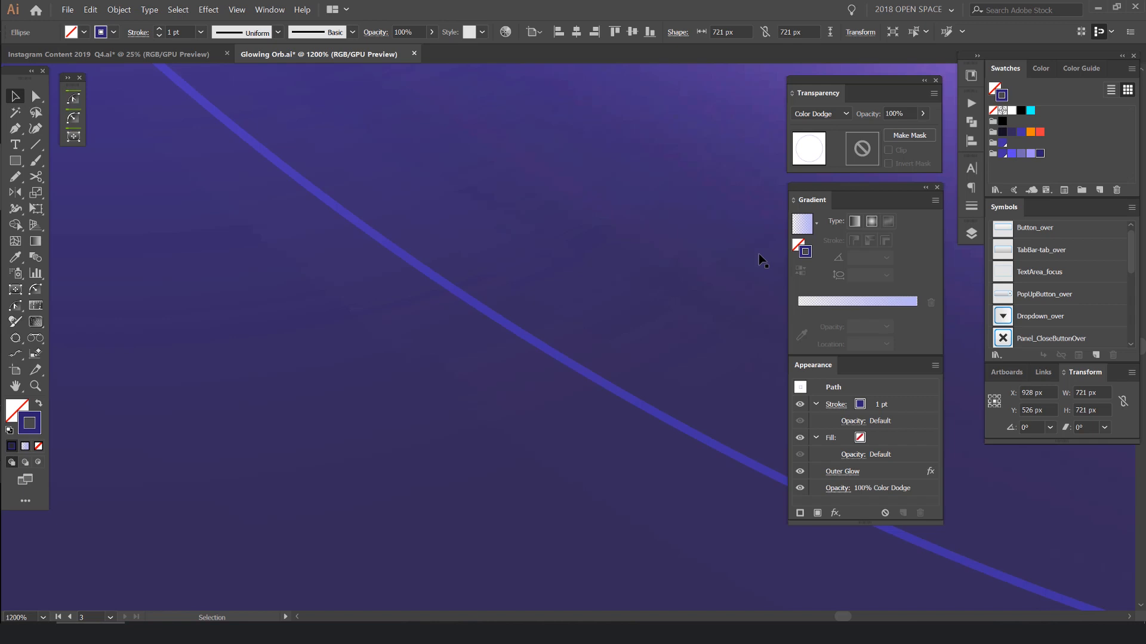
click(1013, 155)
scroll(597, 276, down, 9)
drag(624, 297, 558, 405)
scroll(571, 339, up, 1)
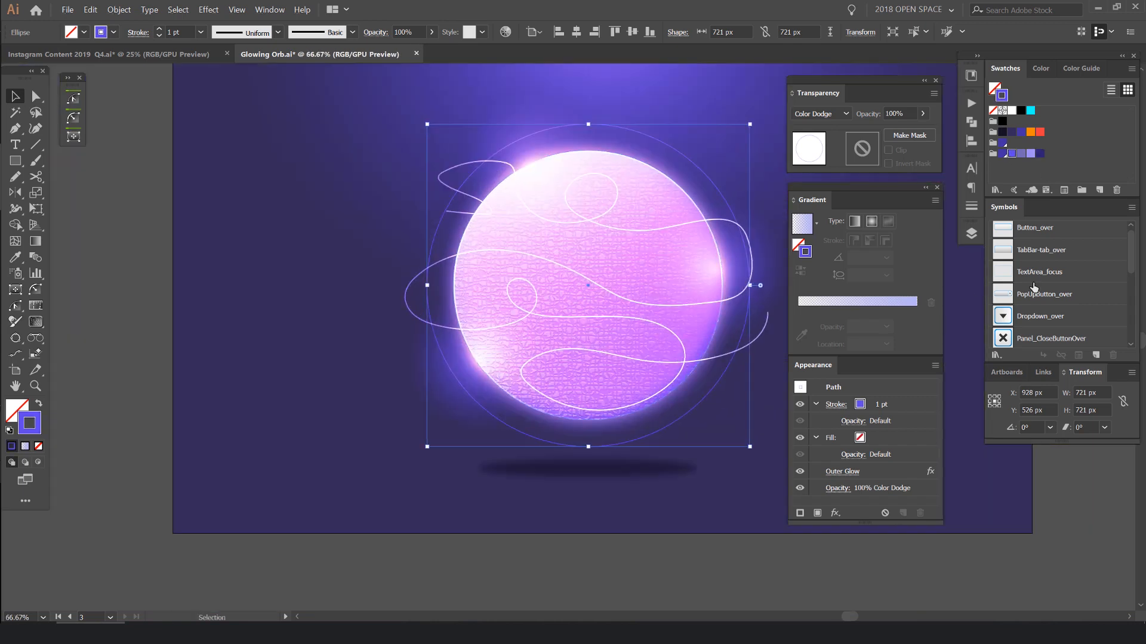
click(1029, 155)
click(292, 245)
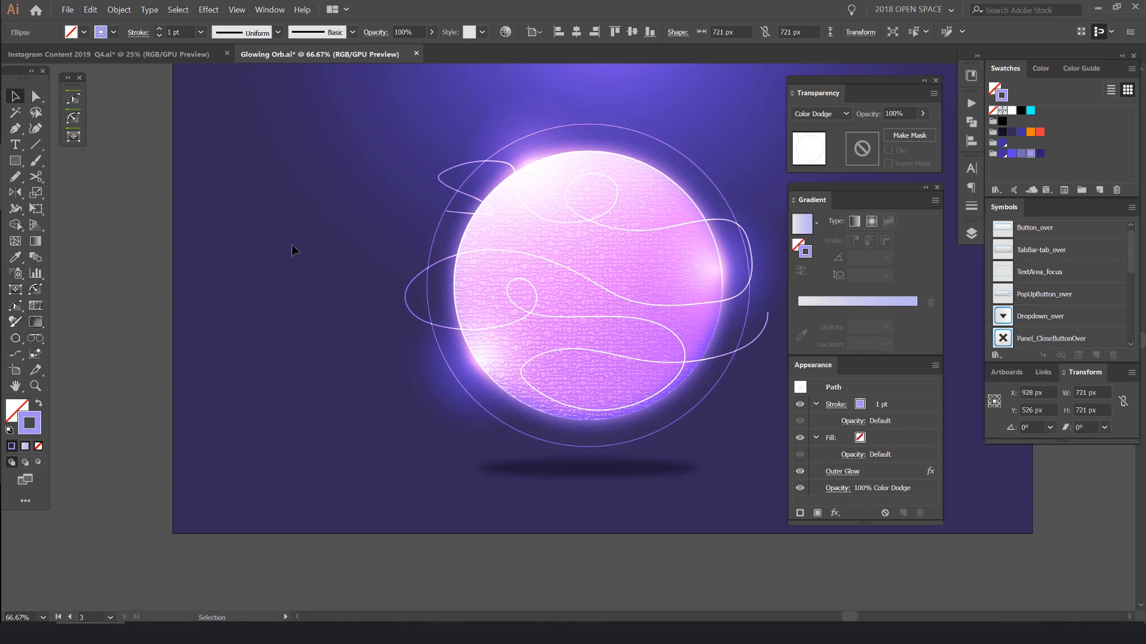
- Shrink the ring around the orb's centre to 695 px
drag(561, 169, 452, 239)
click(571, 214)
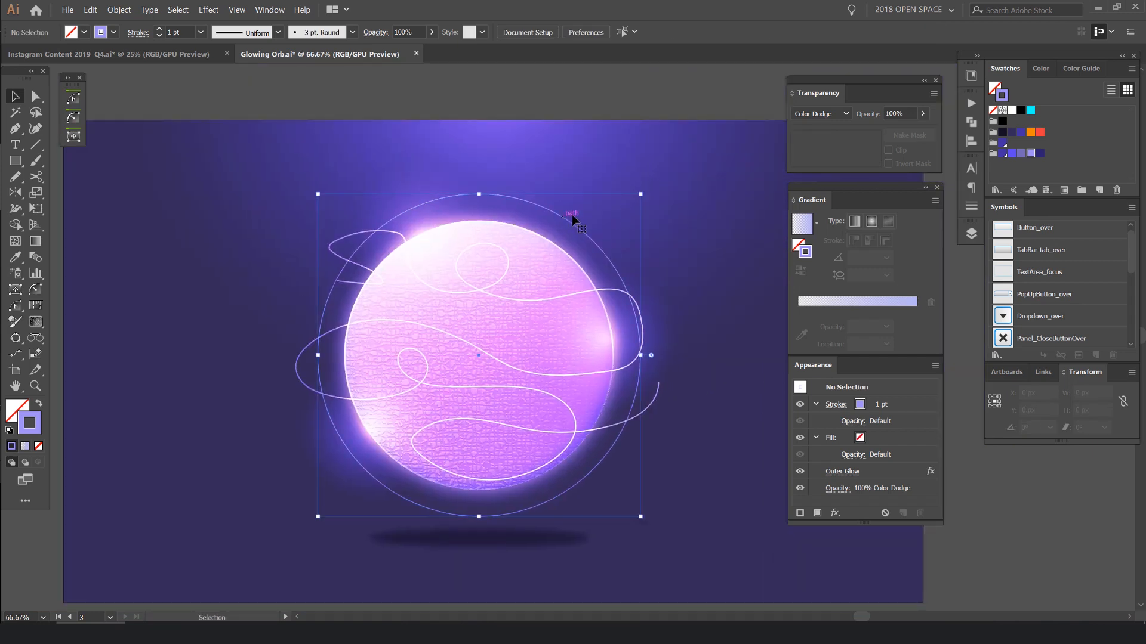
drag(643, 191, 637, 196)
scroll(672, 187, down, 3)
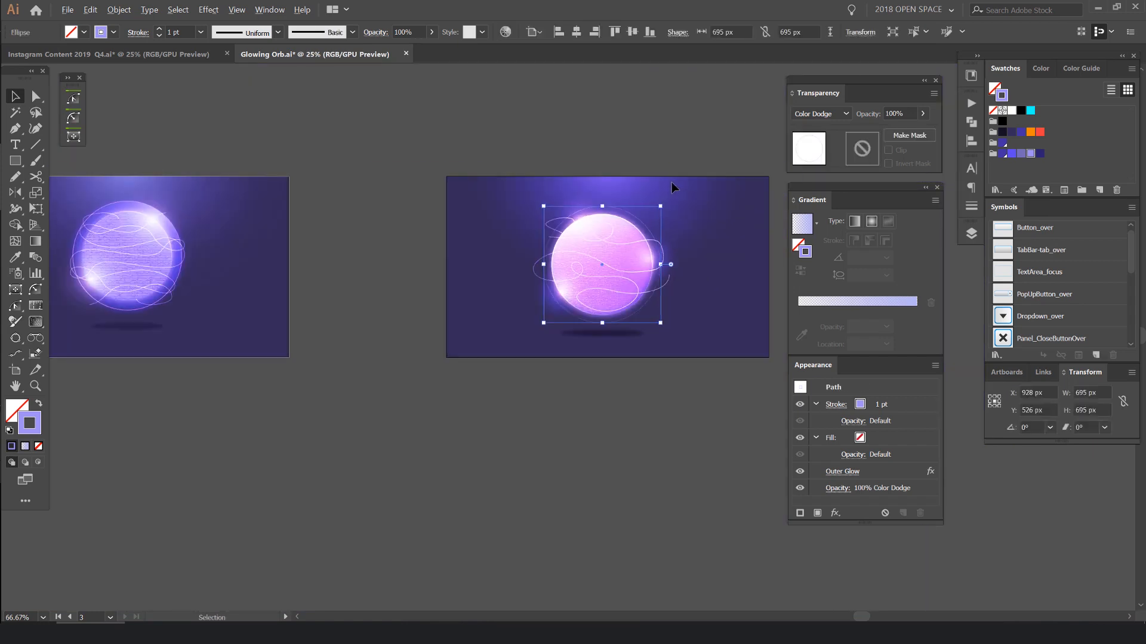
scroll(654, 165, up, 1)
click(654, 202)
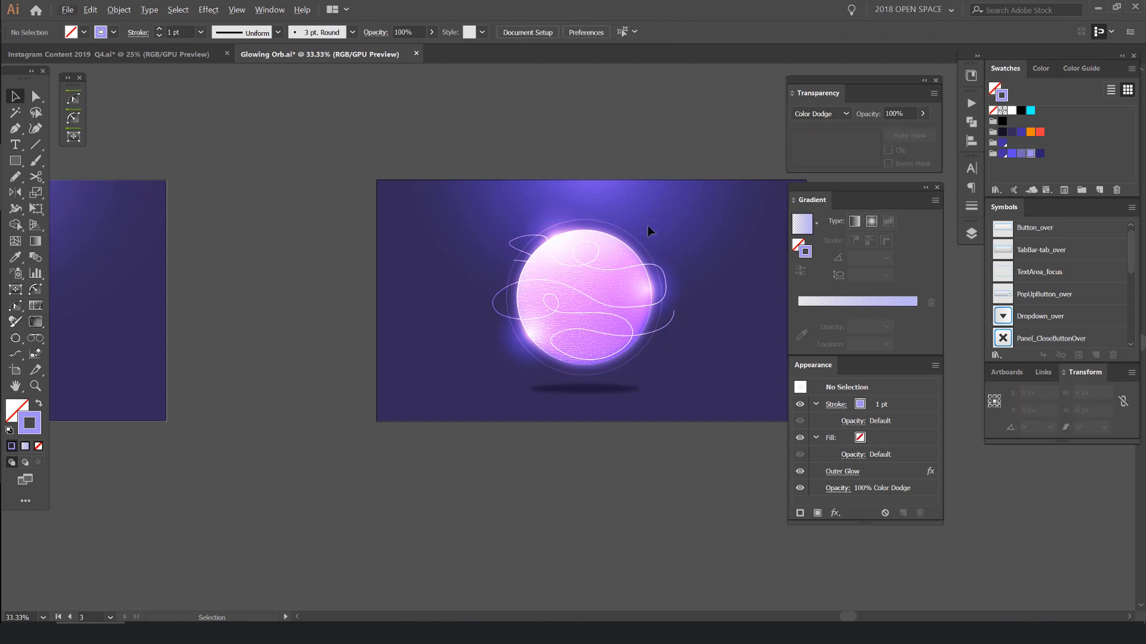
- Duplicate the ring at 671 px about its centre and repeat the transformation to add concentric rings down to 625.458 px
scroll(650, 234, up, 3)
click(594, 242)
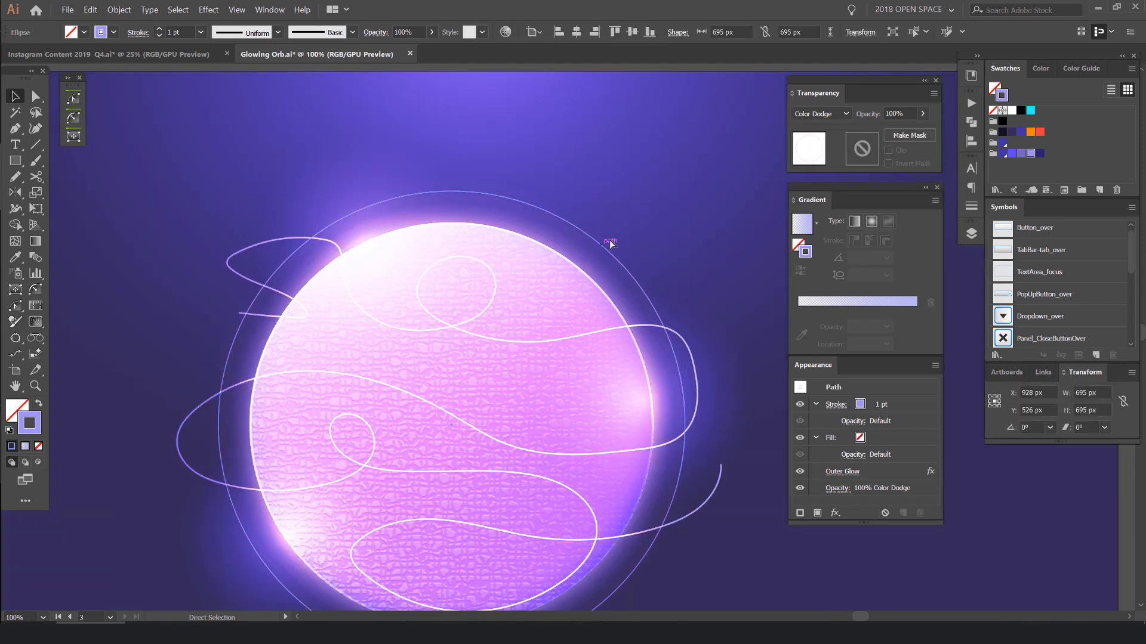
drag(680, 194, 679, 192)
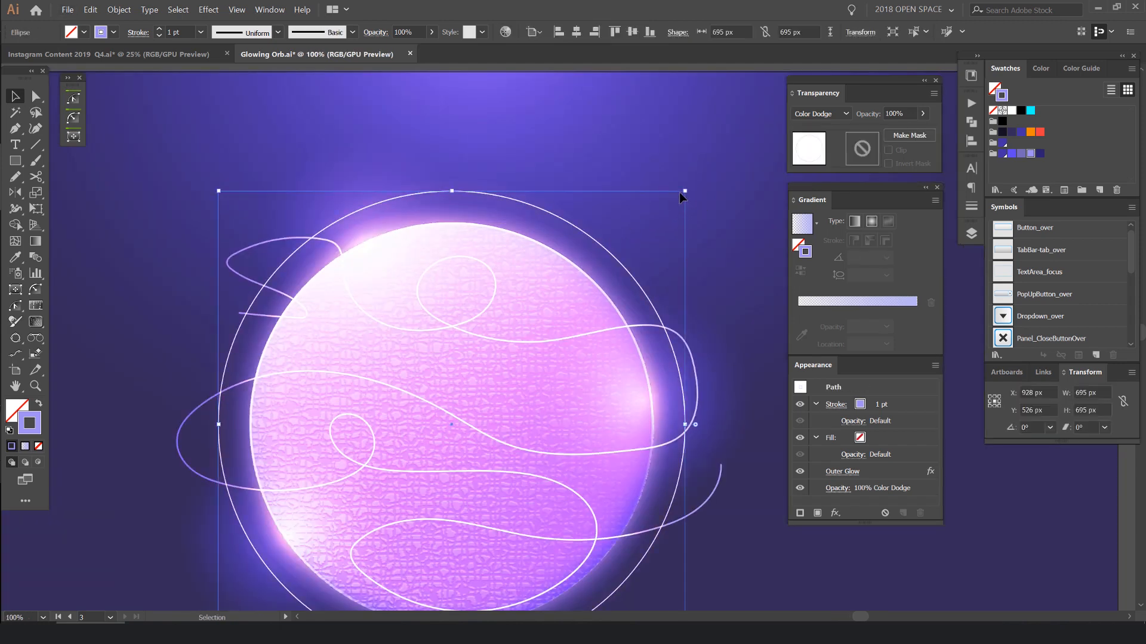
scroll(680, 192, up, 1)
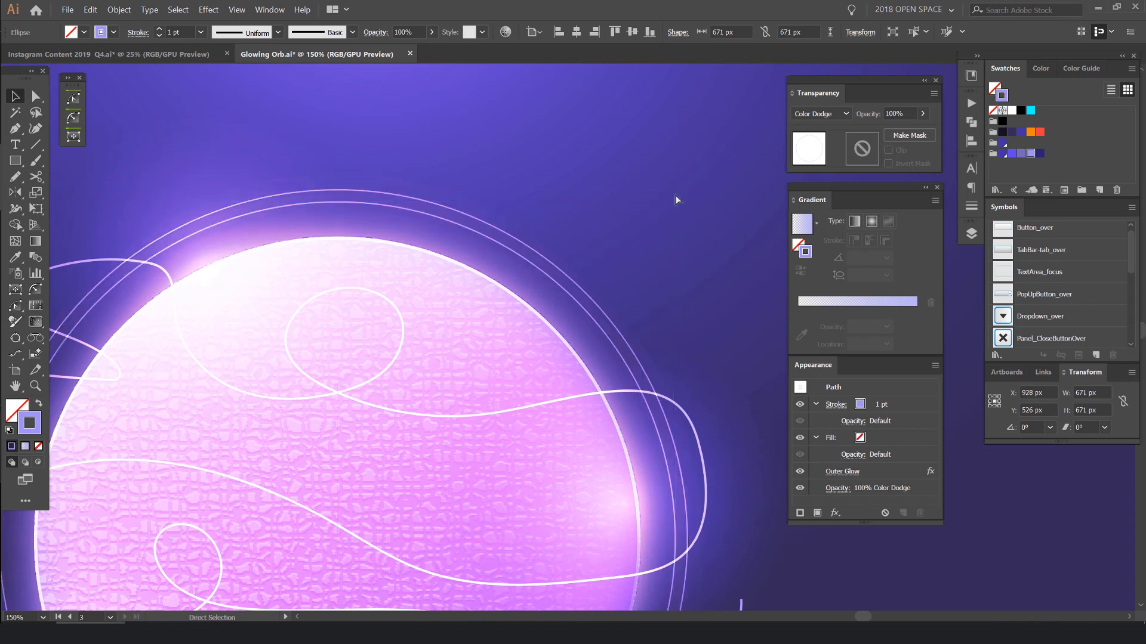
key(ctrl+d)
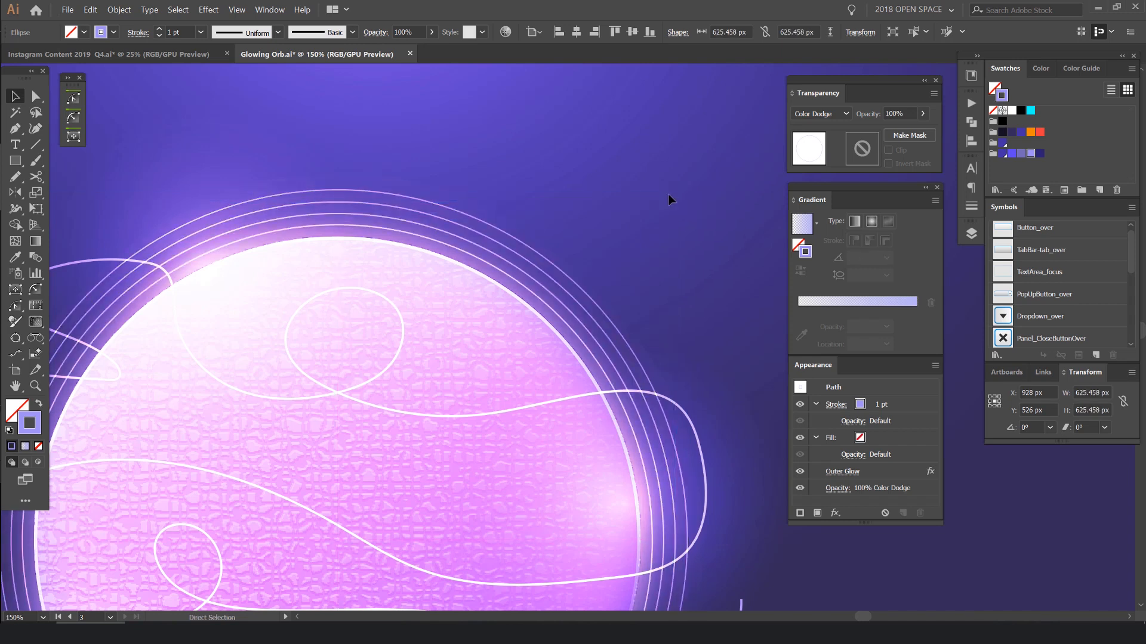
- Select the outermost ring around the orb and lower its opacity
scroll(662, 193, down, 3)
click(656, 188)
scroll(677, 181, down, 2)
drag(684, 177, 684, 177)
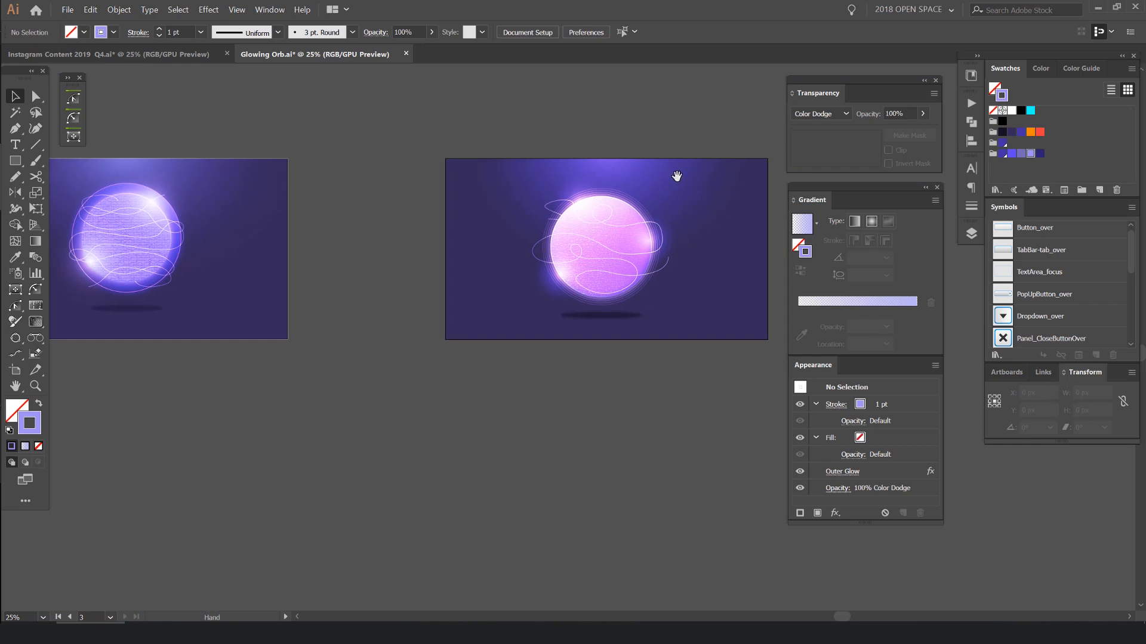
scroll(675, 179, up, 3)
click(630, 184)
scroll(630, 185, up, 3)
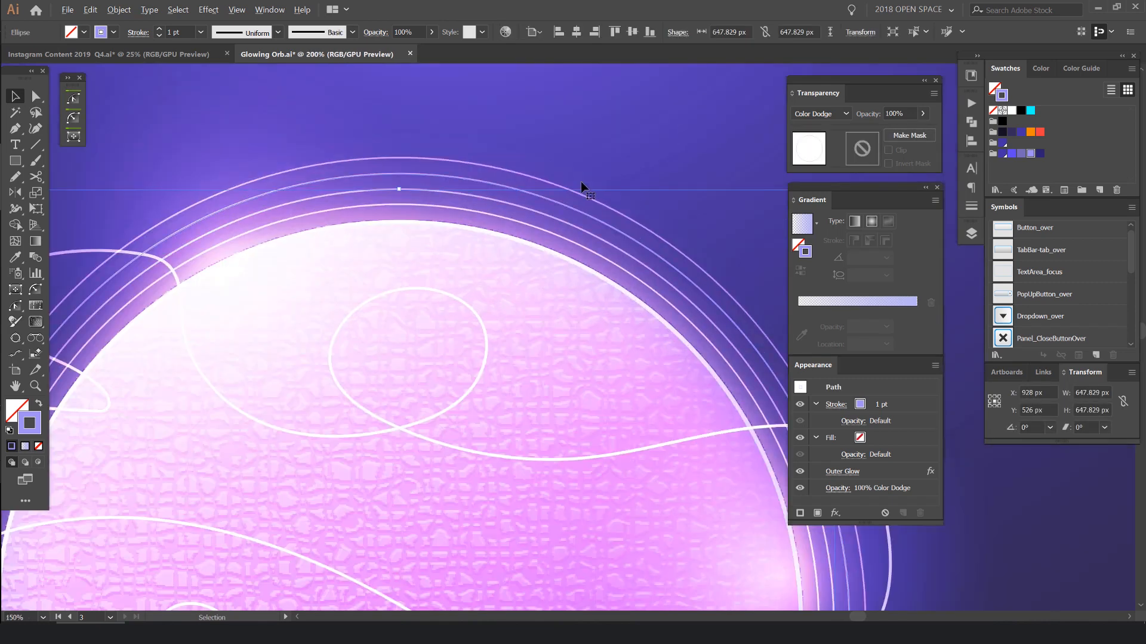
click(529, 175)
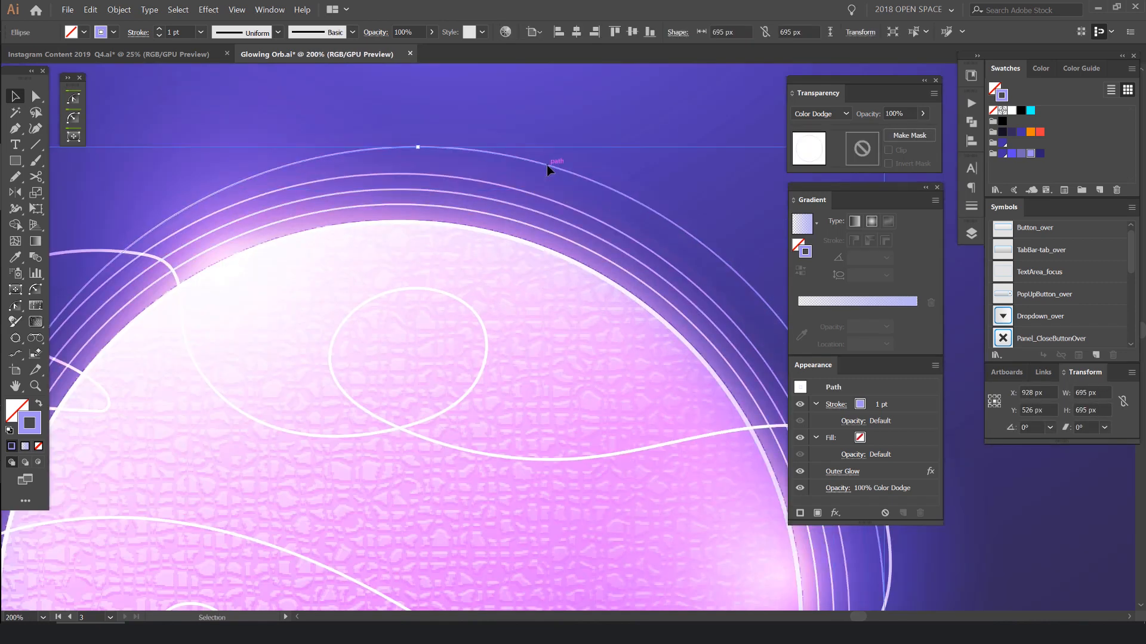
scroll(517, 185, up, 3)
scroll(897, 115, down, 8)
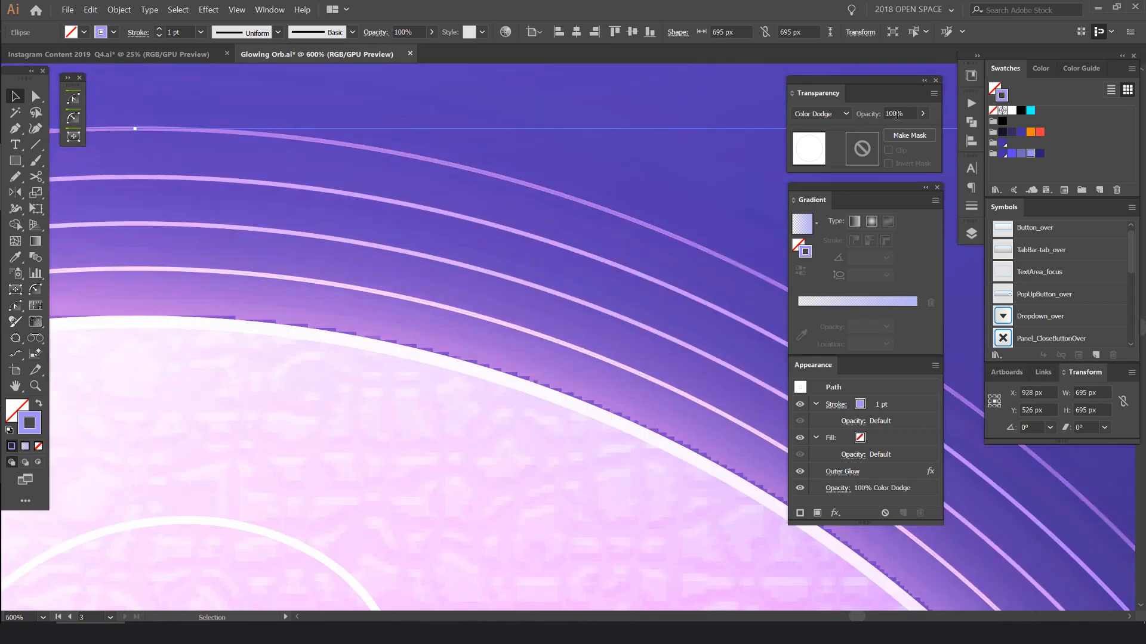
- Select the second ring from the outside using outline view and set its opacity to 50%
click(651, 256)
drag(651, 255, 627, 269)
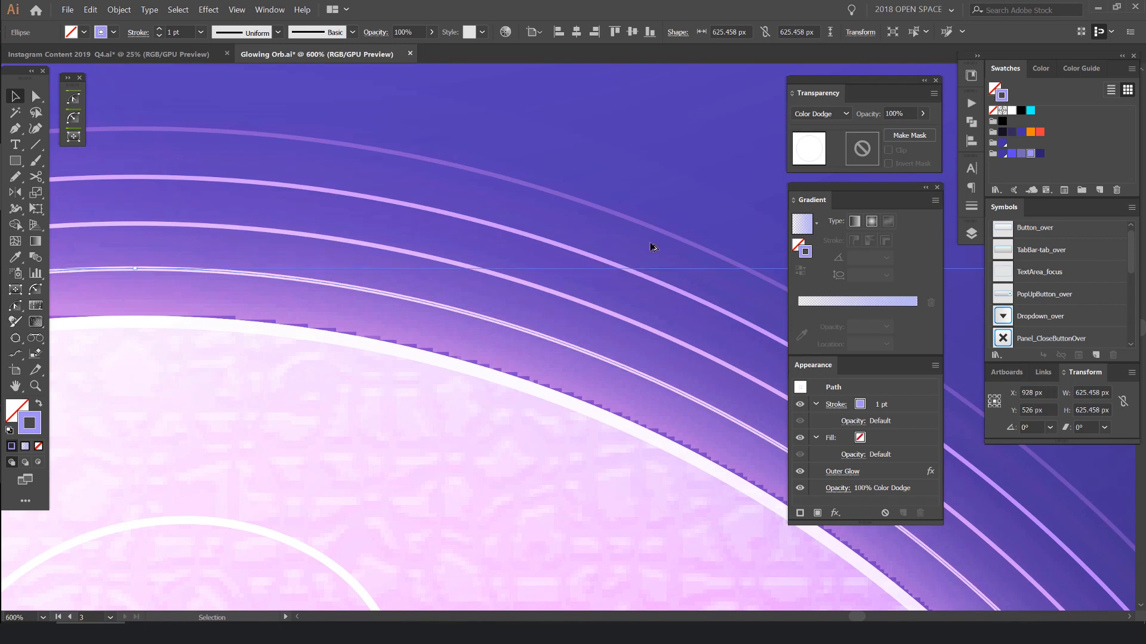
key(ctrl+minus)
key(ctrl+y)
click(517, 265)
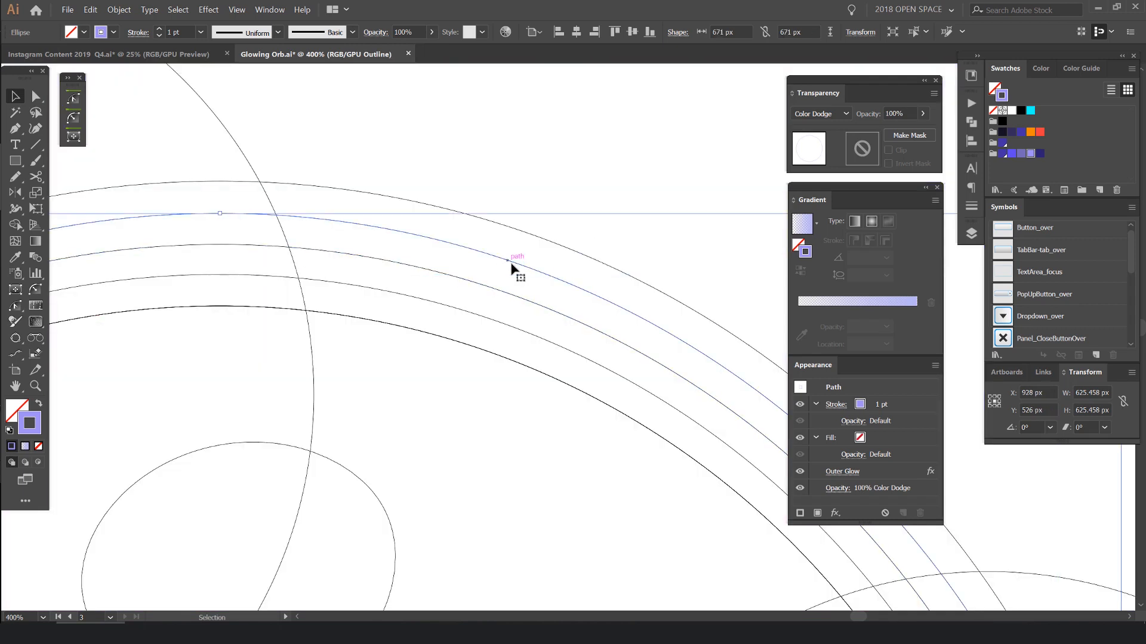
key(ctrl+y)
key(ctrl+minus)
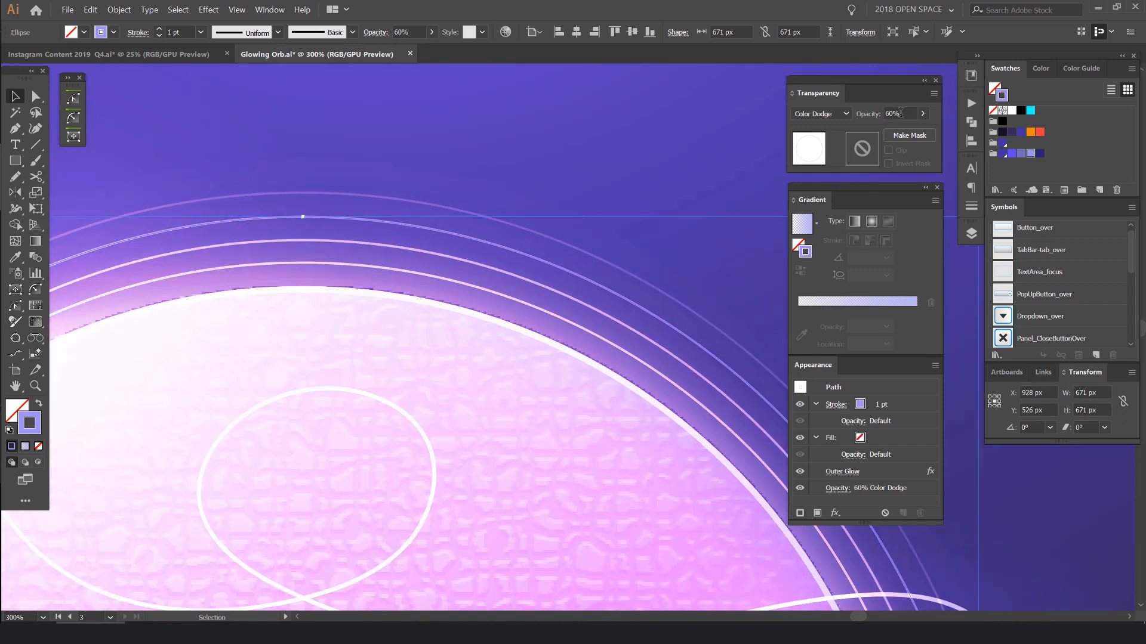
scroll(605, 295, down, 3)
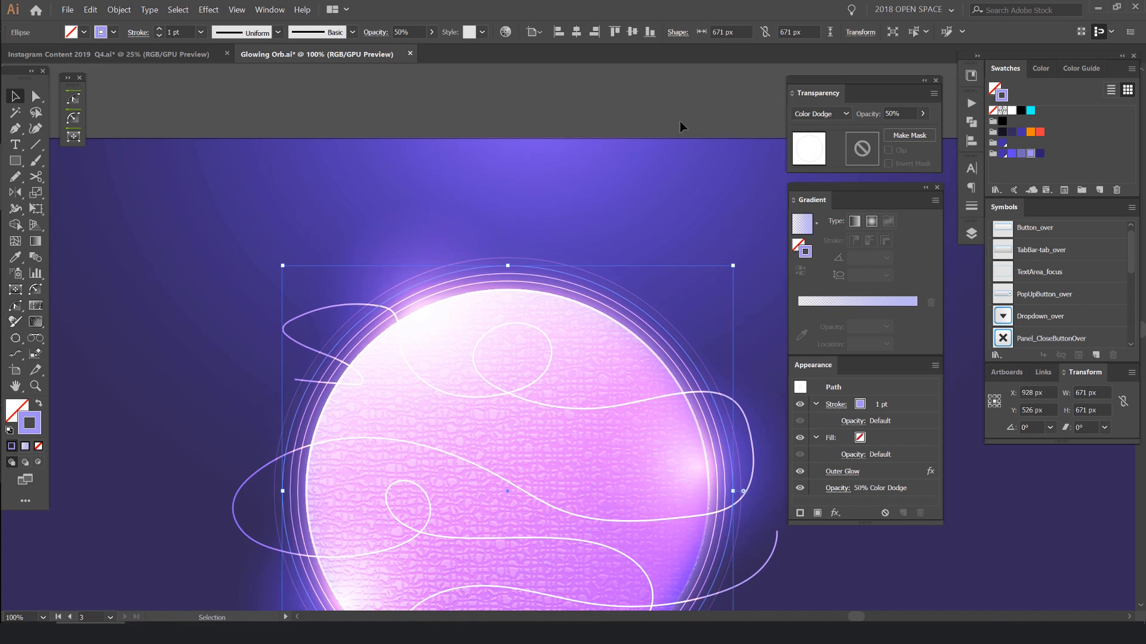
click(679, 121)
scroll(585, 289, up, 5)
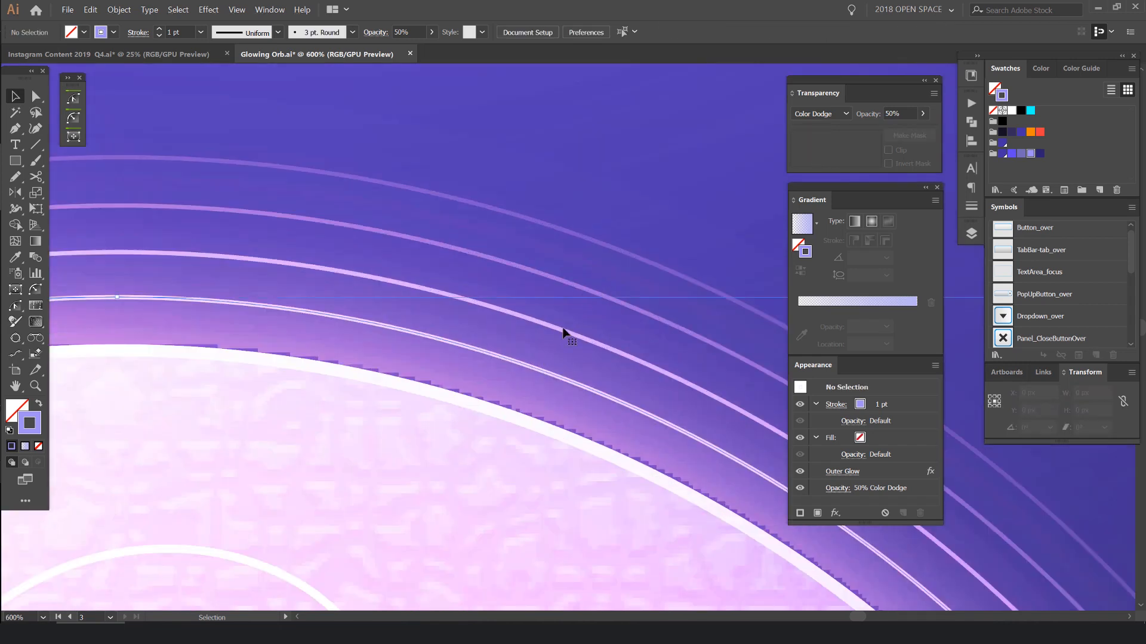
click(587, 330)
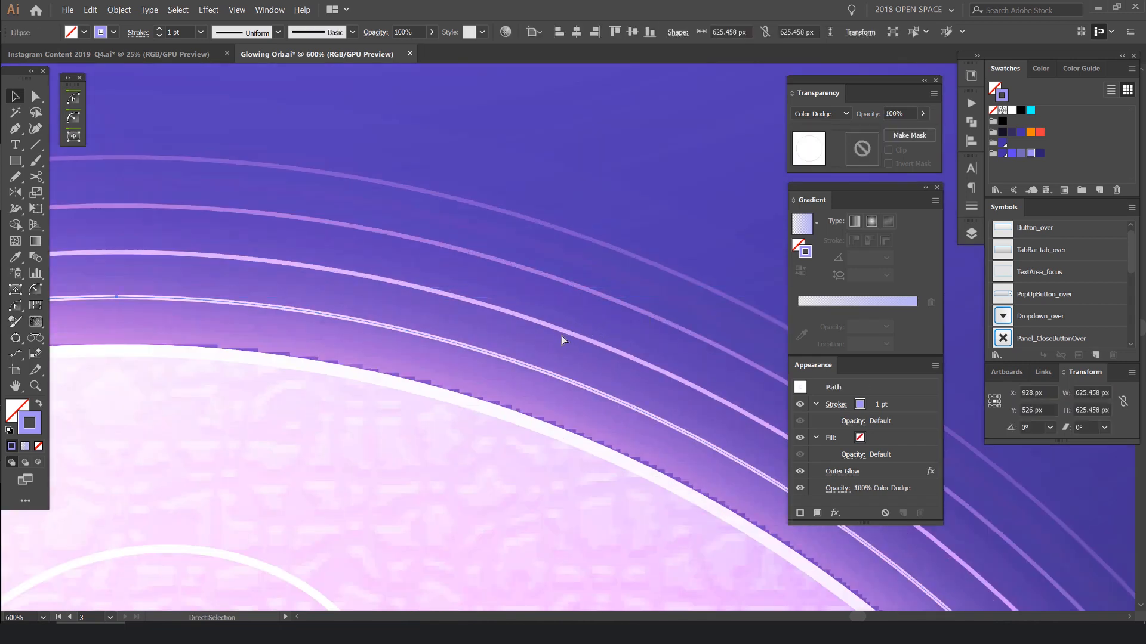
key(a)
scroll(556, 296, down, 5)
click(517, 271)
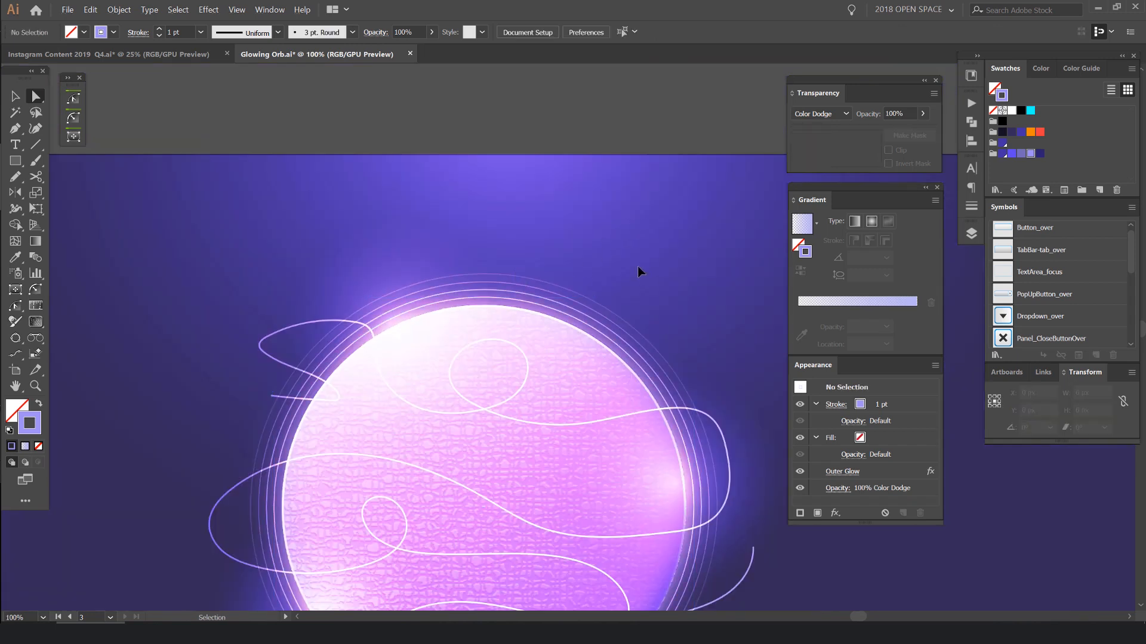
- Pick the third ring from the outside in outline view, reduce its opacity to 90%, and return to preview
key(ctrl+y)
scroll(608, 320, down, 1)
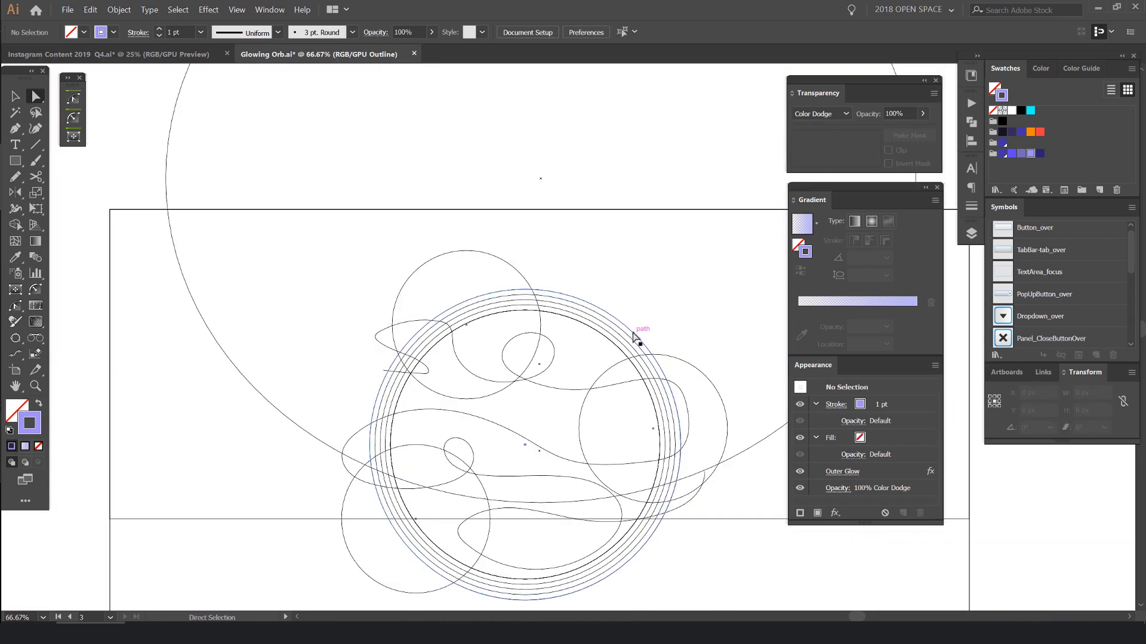
scroll(634, 338, up, 2)
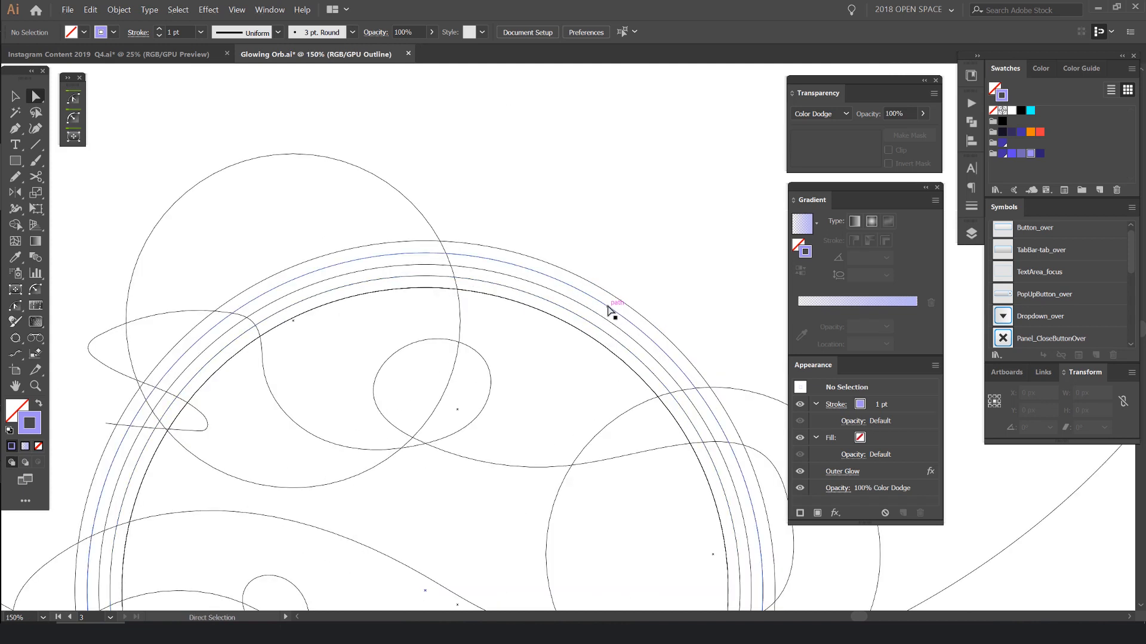
scroll(655, 273, up, 1)
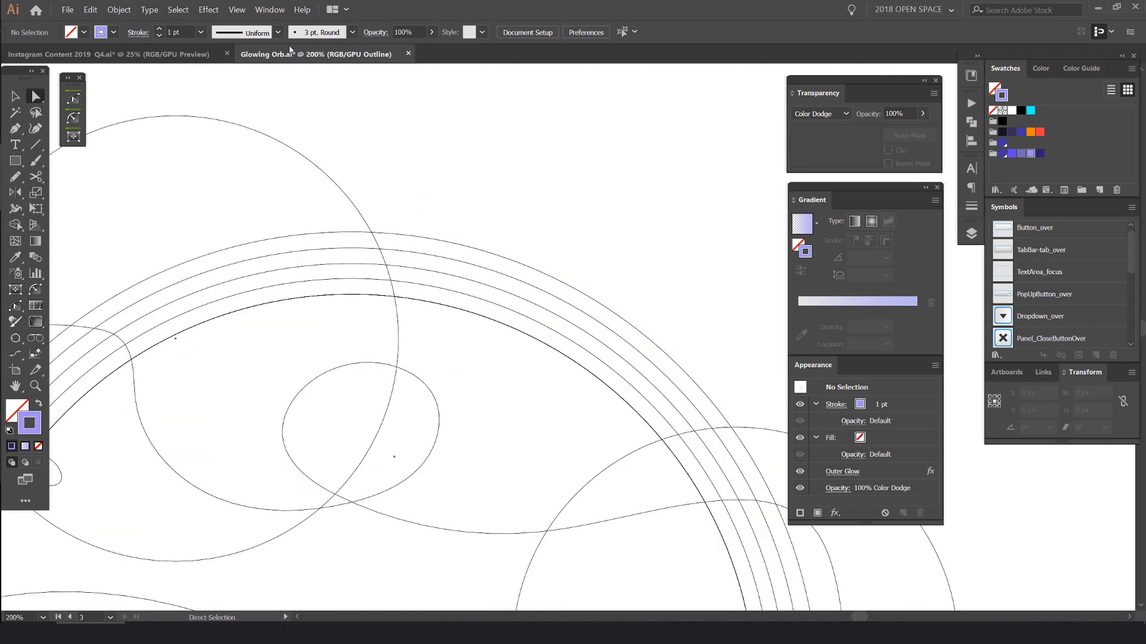
click(237, 10)
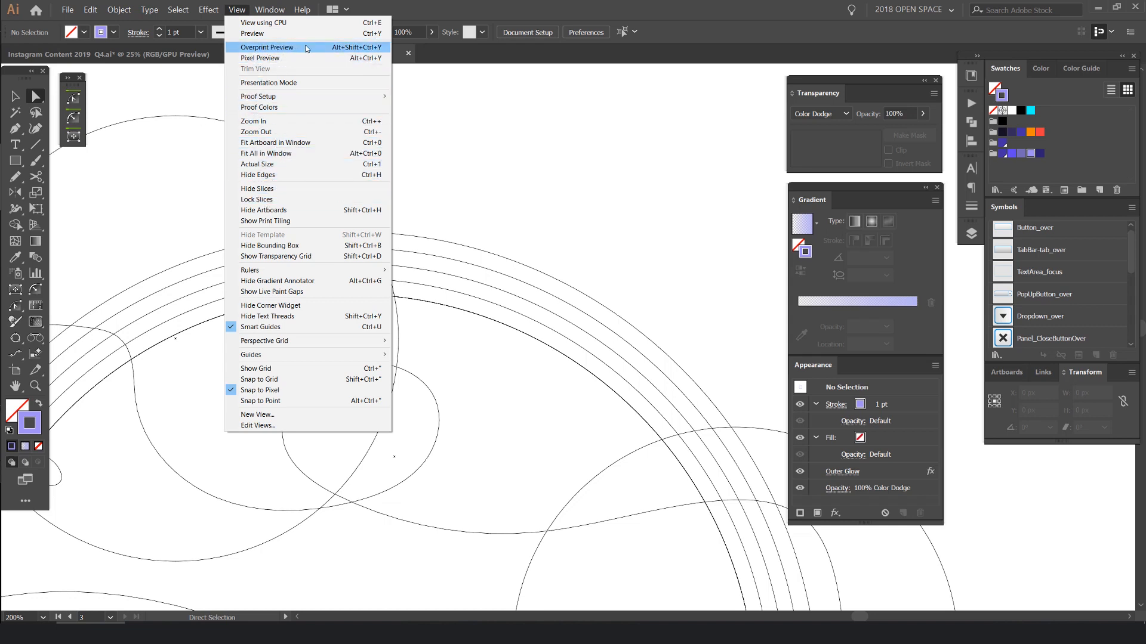
click(590, 126)
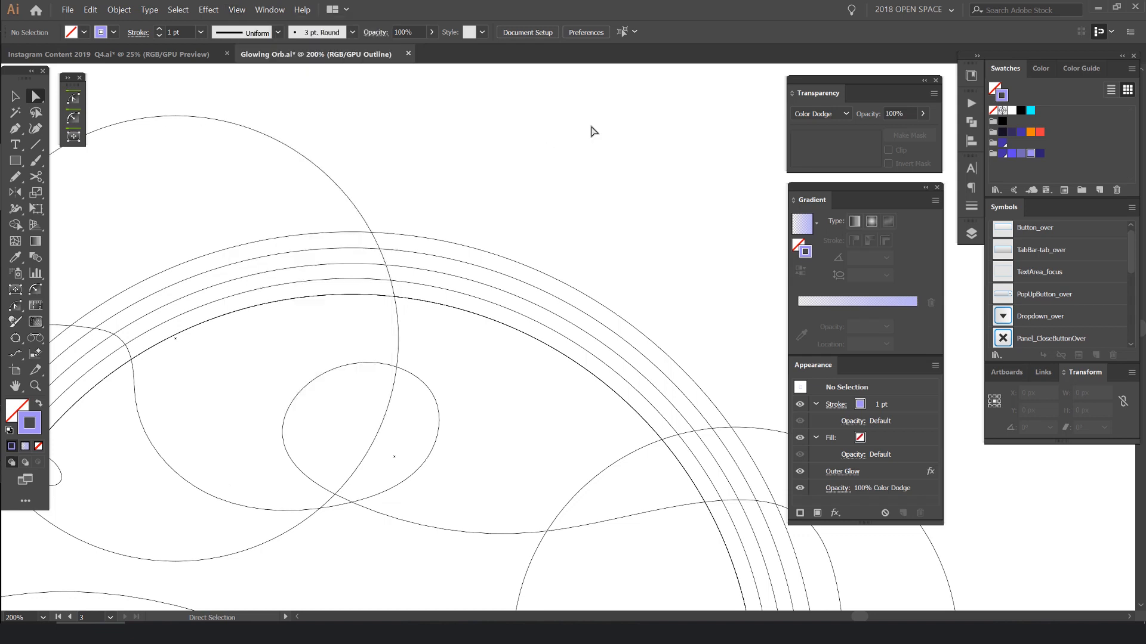
scroll(546, 315, up, 2)
click(563, 307)
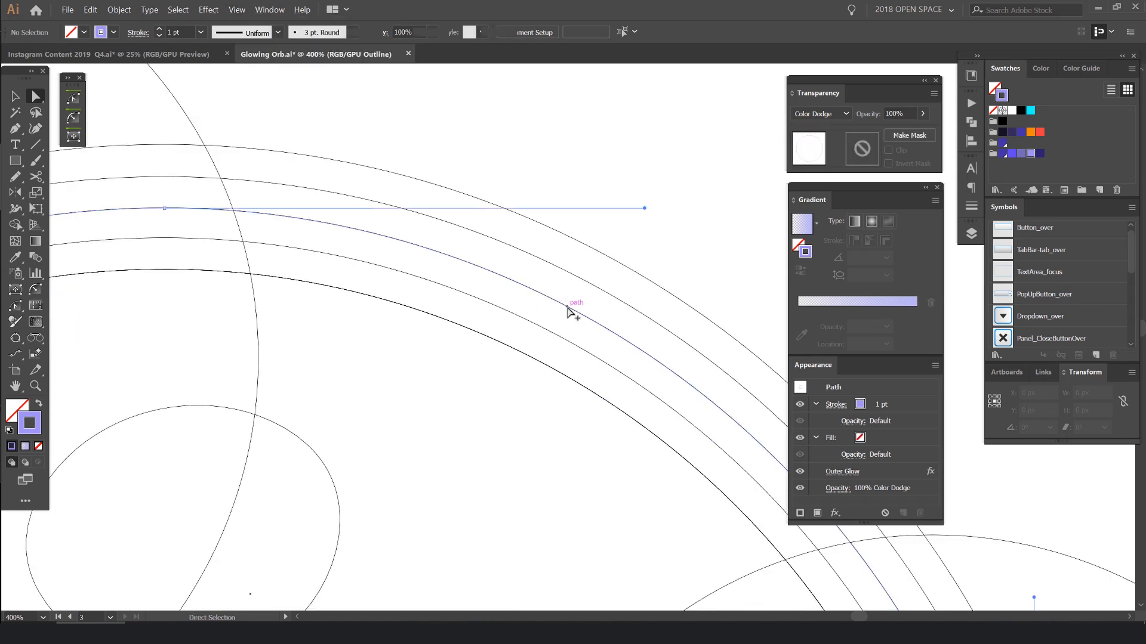
scroll(579, 299, up, 3)
drag(497, 373, 498, 373)
drag(565, 309, 565, 310)
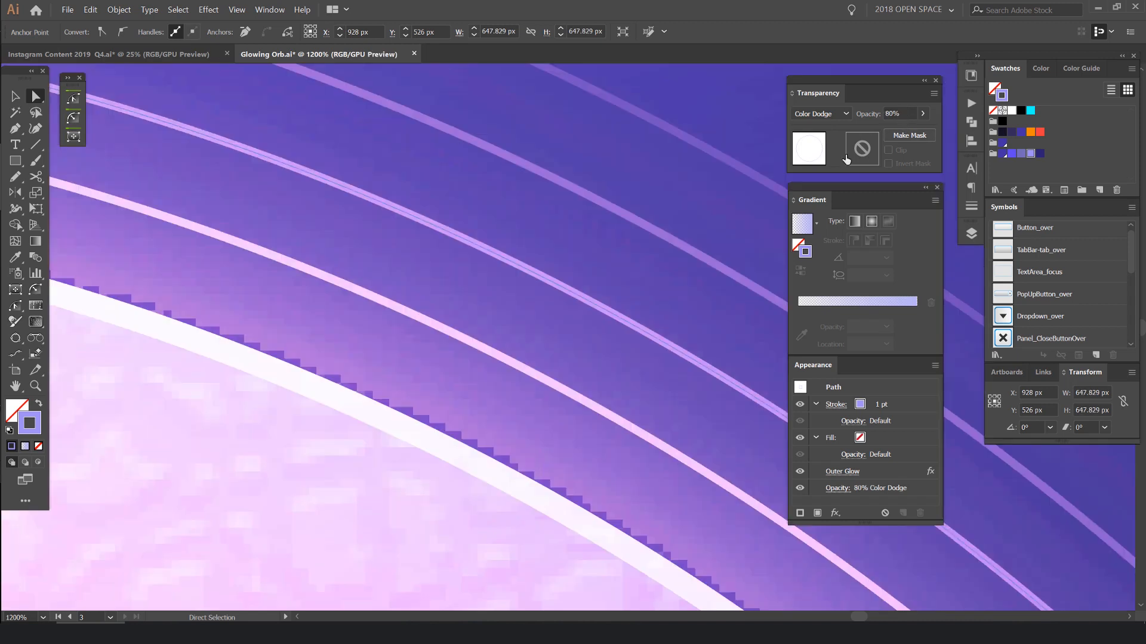
key(ctrl+y)
drag(531, 341, 520, 369)
key(ctrl+z)
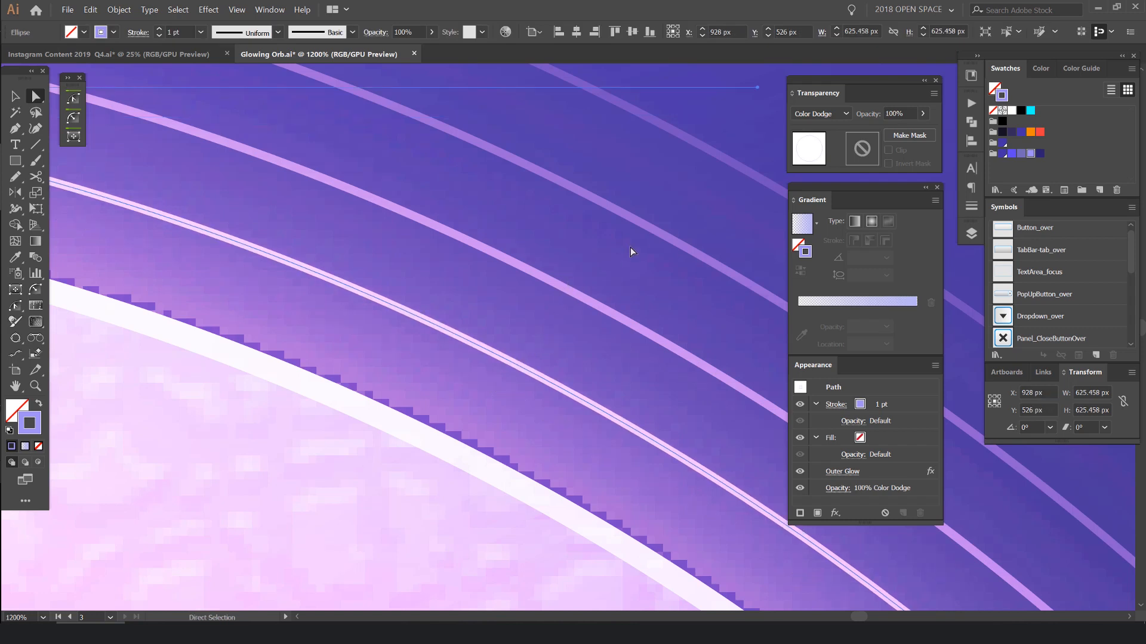
scroll(724, 163, down, 4)
drag(725, 162, 598, 187)
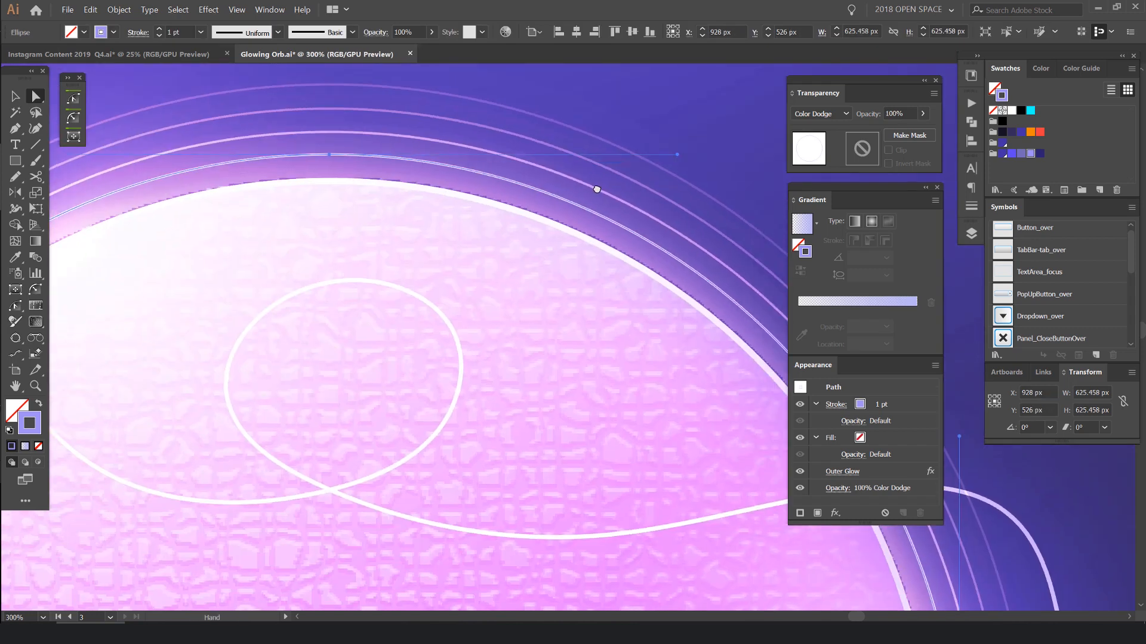
scroll(598, 292, up, 4)
drag(636, 234, 483, 271)
scroll(537, 185, down, 4)
drag(543, 152, 496, 192)
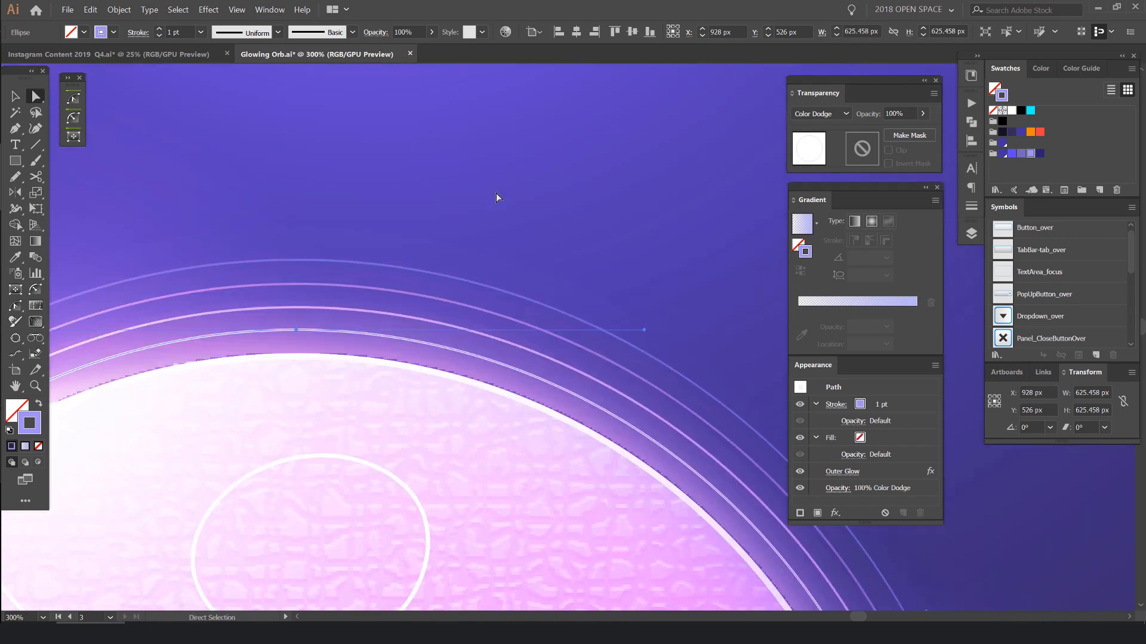
click(491, 189)
scroll(492, 190, down, 1)
drag(446, 228, 413, 241)
key(ctrl+z)
click(450, 228)
key(v)
click(435, 239)
scroll(434, 238, down, 3)
click(612, 152)
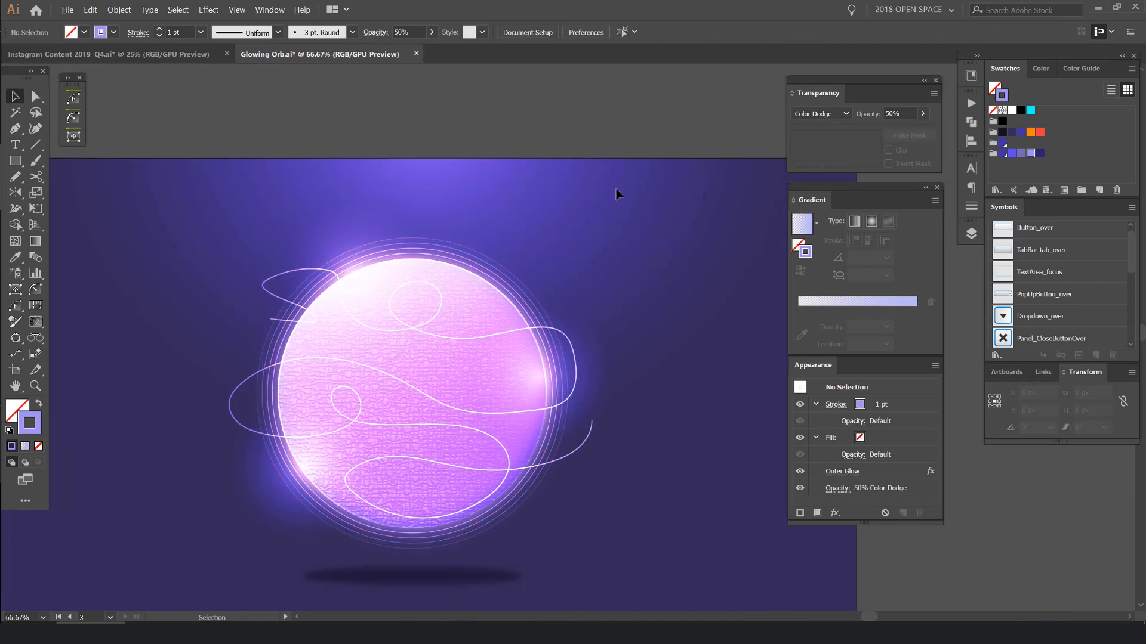
- Compare the new orb with the reference orb on the neighbouring artboard, then examine it with the interface panels hidden
scroll(616, 189, down, 2)
scroll(613, 187, down, 1)
drag(612, 172, 687, 153)
drag(621, 205, 764, 235)
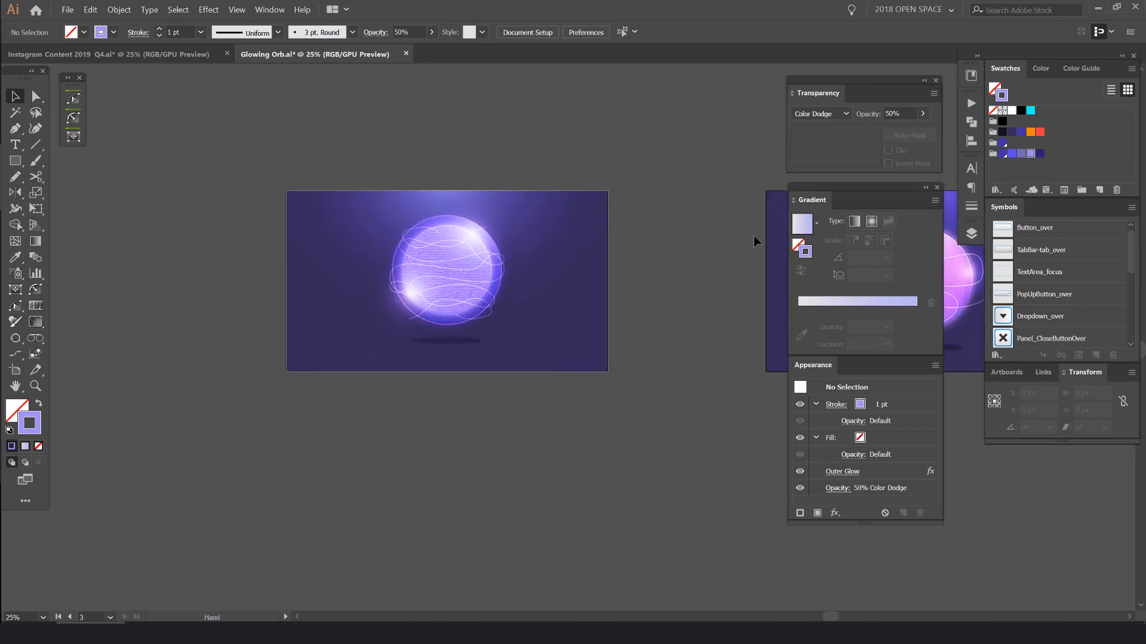
key(Tab)
scroll(475, 240, up, 1)
drag(790, 186, 527, 212)
drag(901, 241, 748, 271)
scroll(739, 293, up, 2)
key(v)
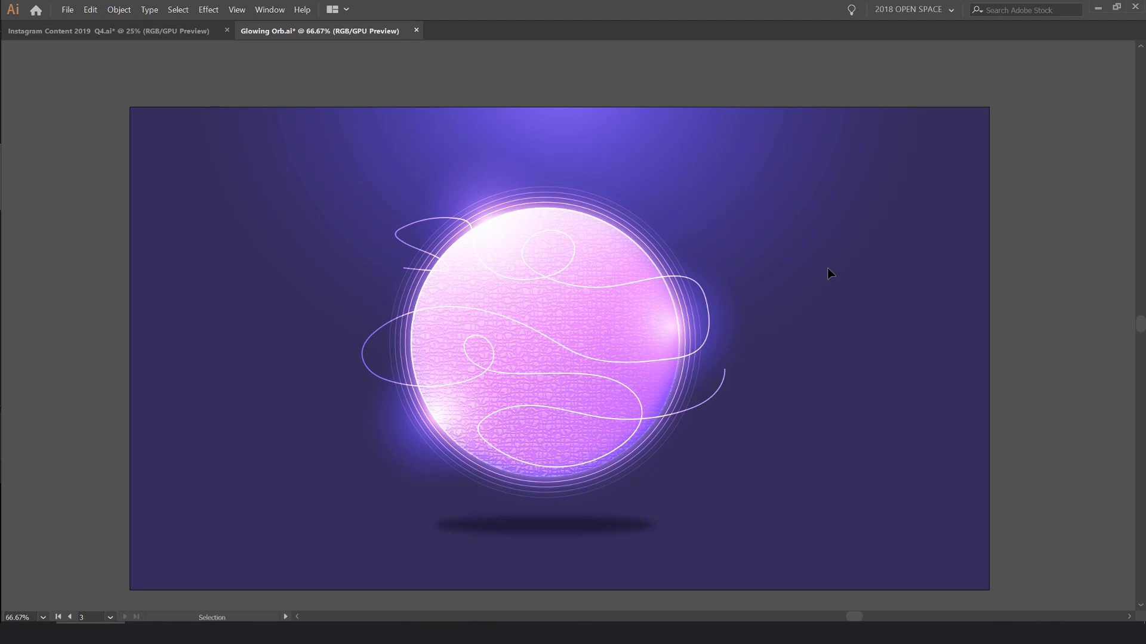
- Show the interface panels again and look through the available blend modes
key(Tab)
click(833, 118)
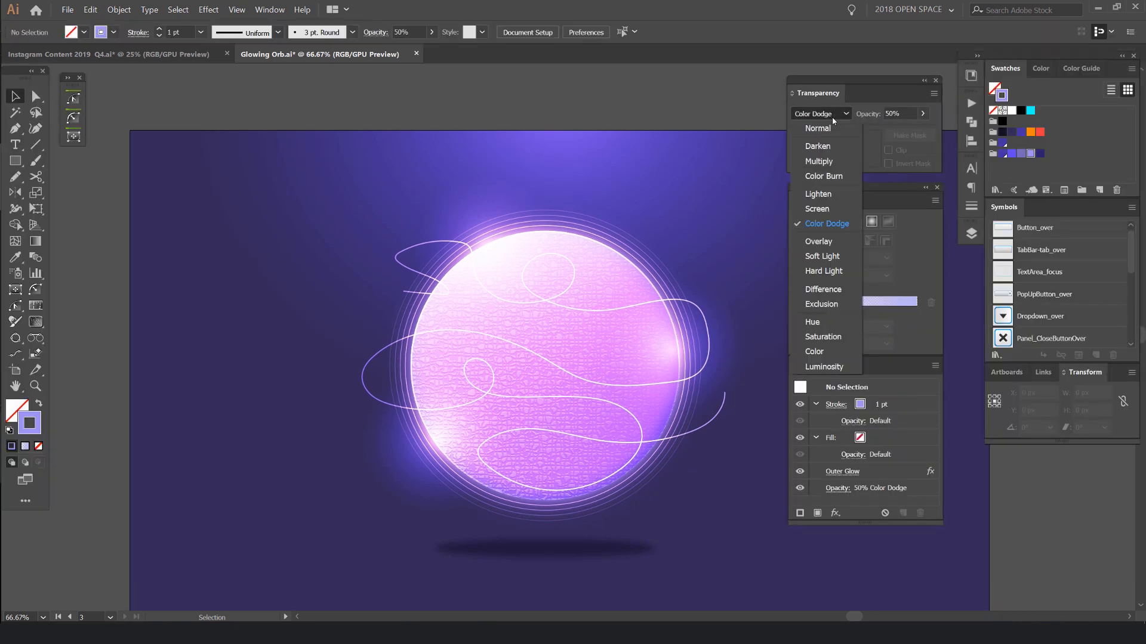
click(822, 116)
drag(735, 113, 662, 93)
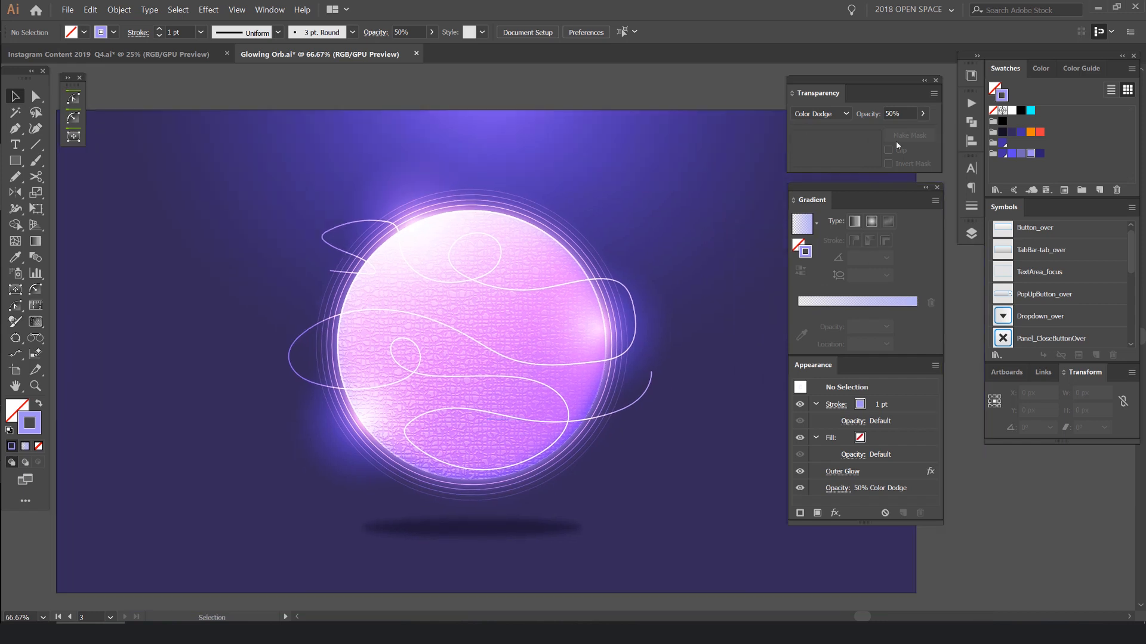
- Duplicate the finished pink orb's artboard with its artwork directly below the original, and save the document
scroll(693, 251, down, 1)
scroll(691, 205, right, 1)
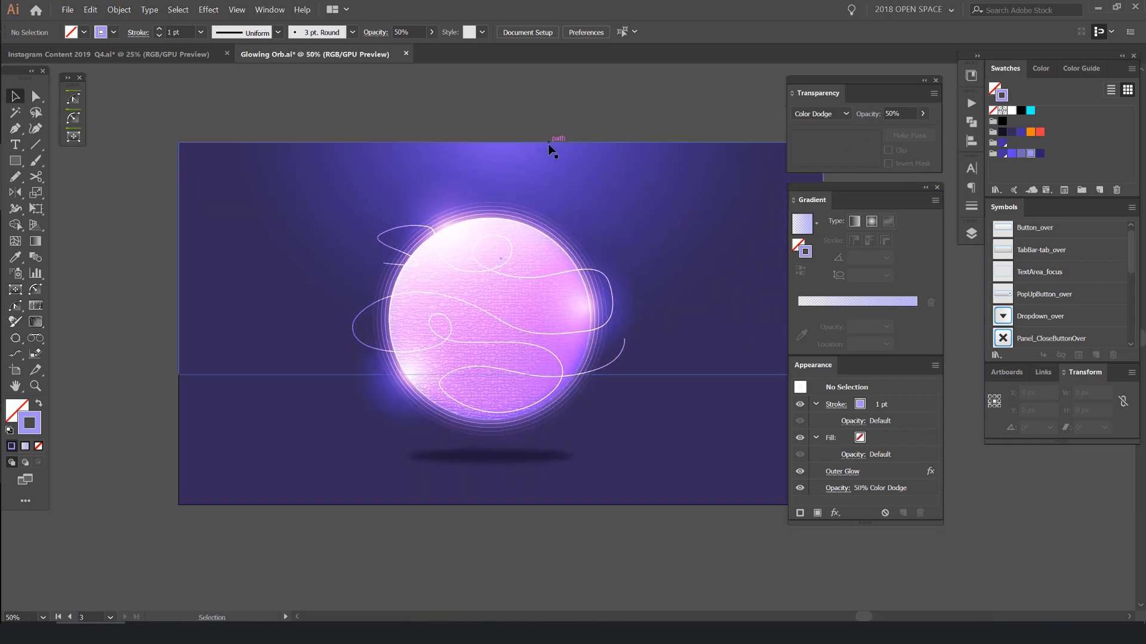
scroll(708, 215, down, 2)
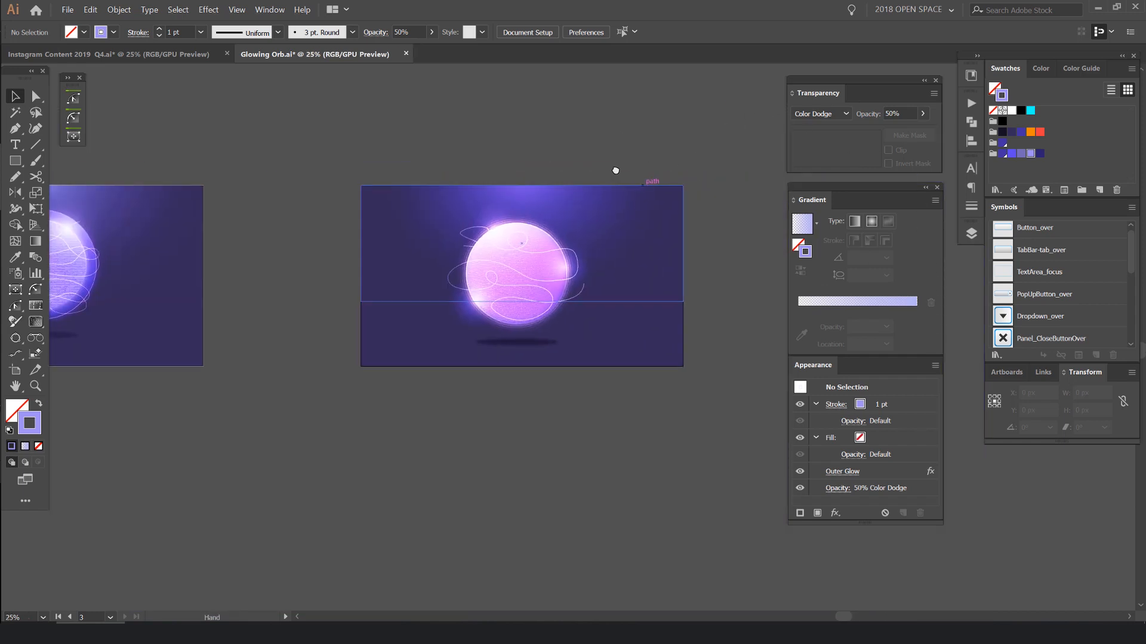
key(shift+o)
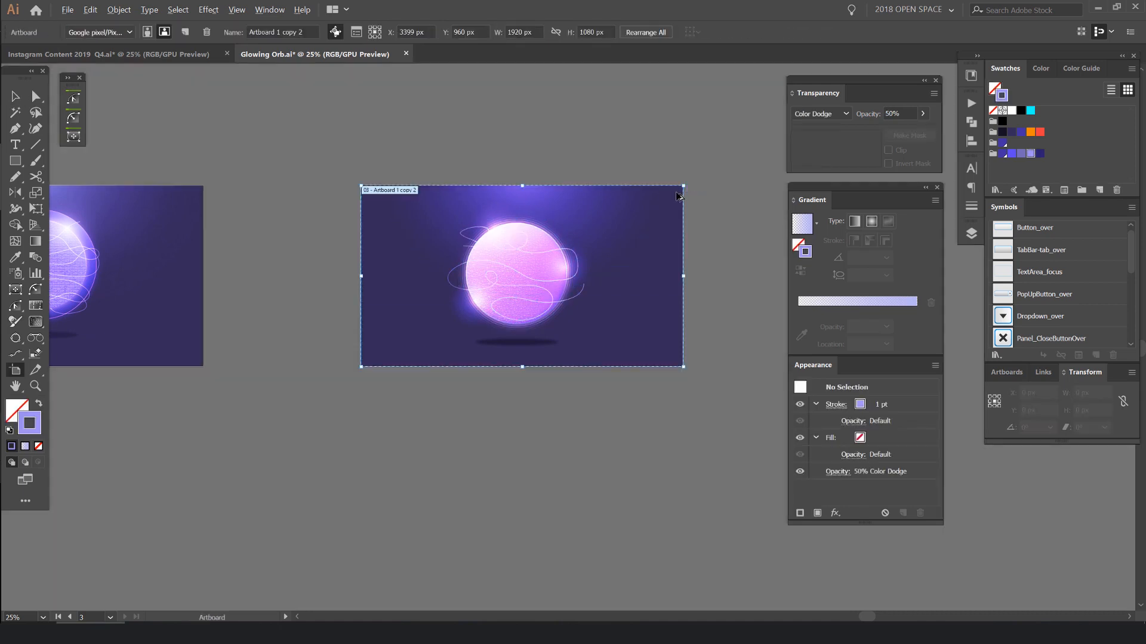
scroll(676, 192, down, 1)
drag(643, 212, 643, 383)
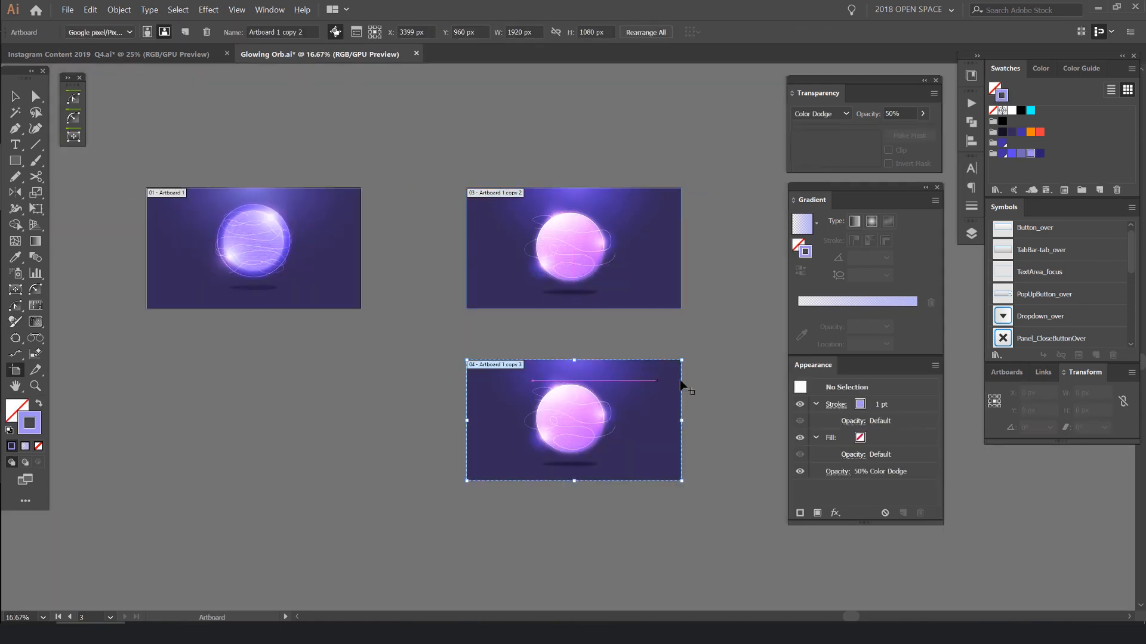
scroll(535, 207, up, 2)
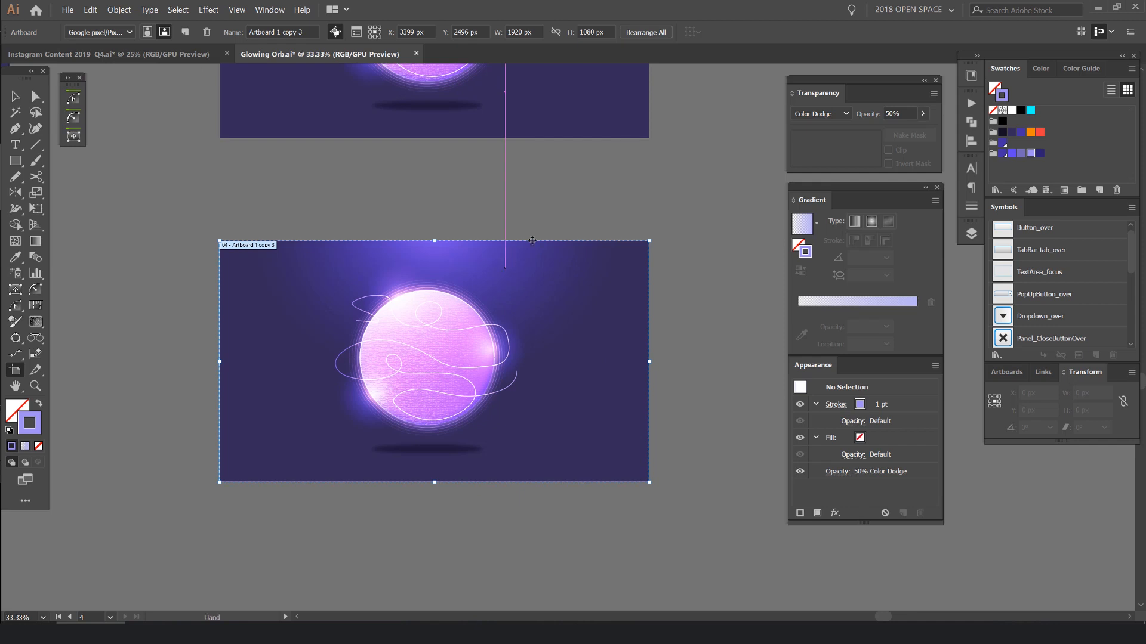
key(v)
drag(605, 177, 642, 131)
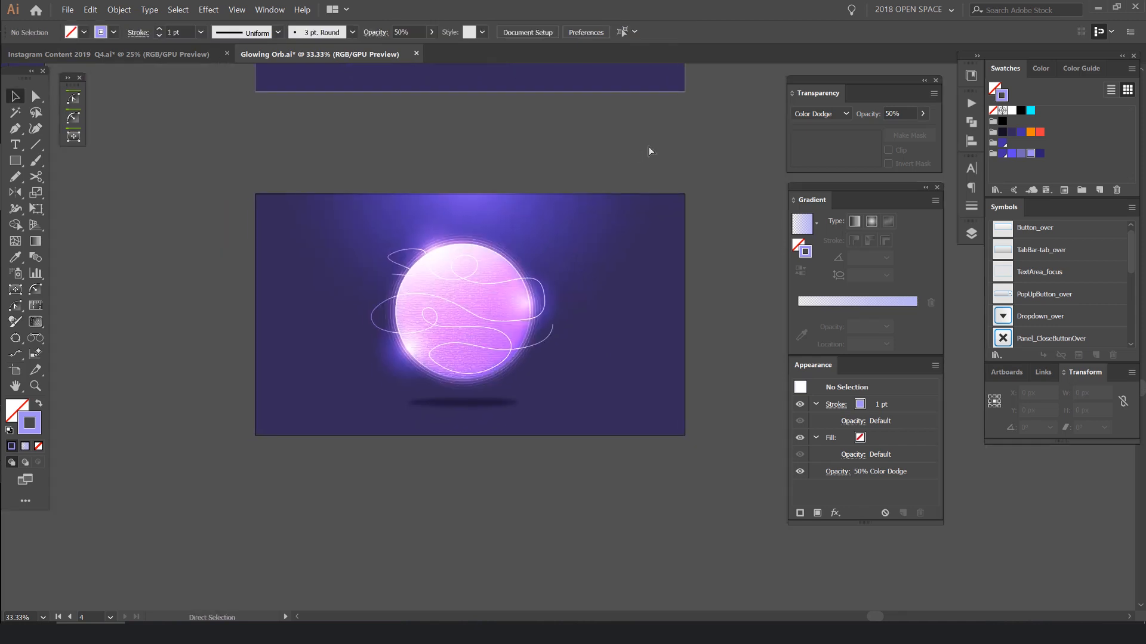
key(ctrl+s)
- Cover the duplicated artboard with a 1920 × 1080 px rectangle that has the red swatch as fill and no stroke
key(m)
drag(255, 194, 686, 436)
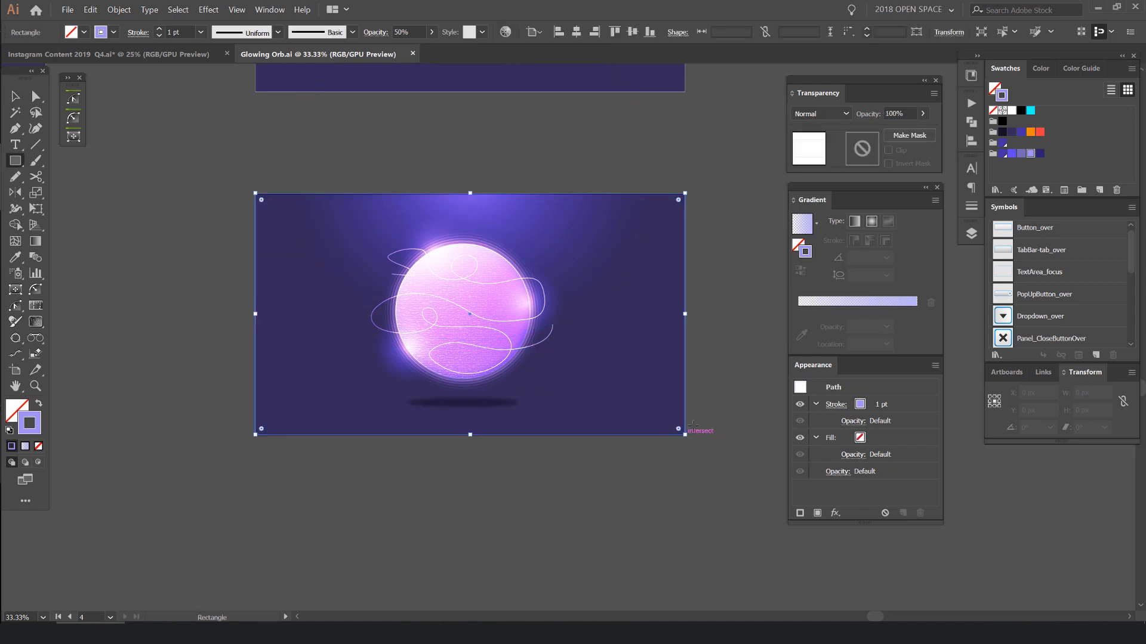
click(1039, 132)
scroll(553, 197, up, 1)
key(shift+x)
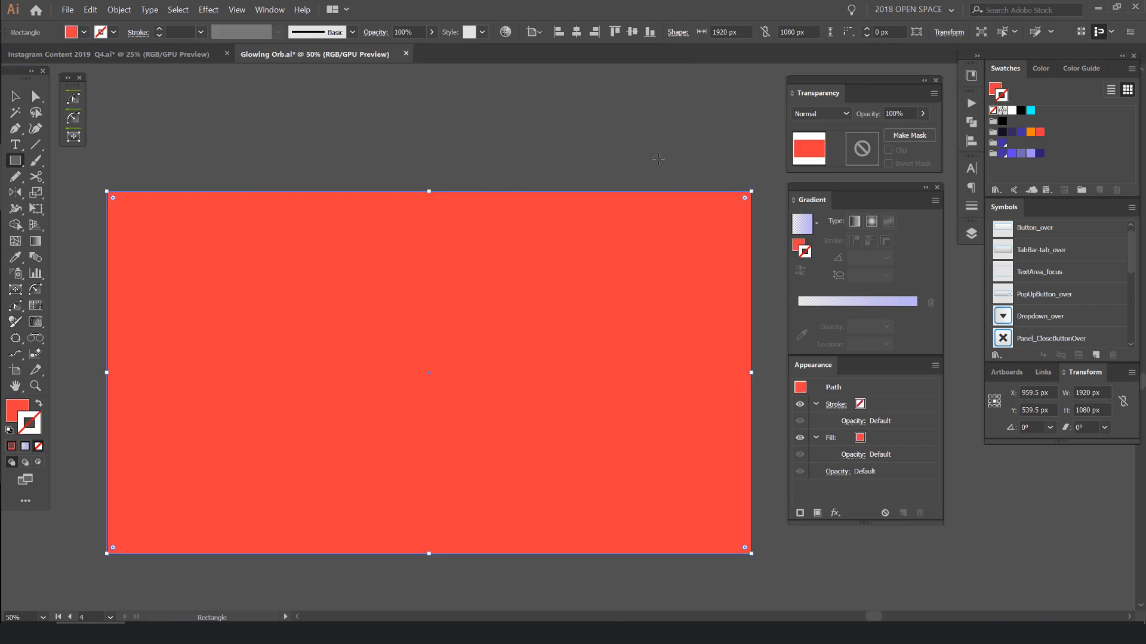
- Try the Color and Hue blend modes on the red overlay rectangle and compare it with the original artwork
click(825, 117)
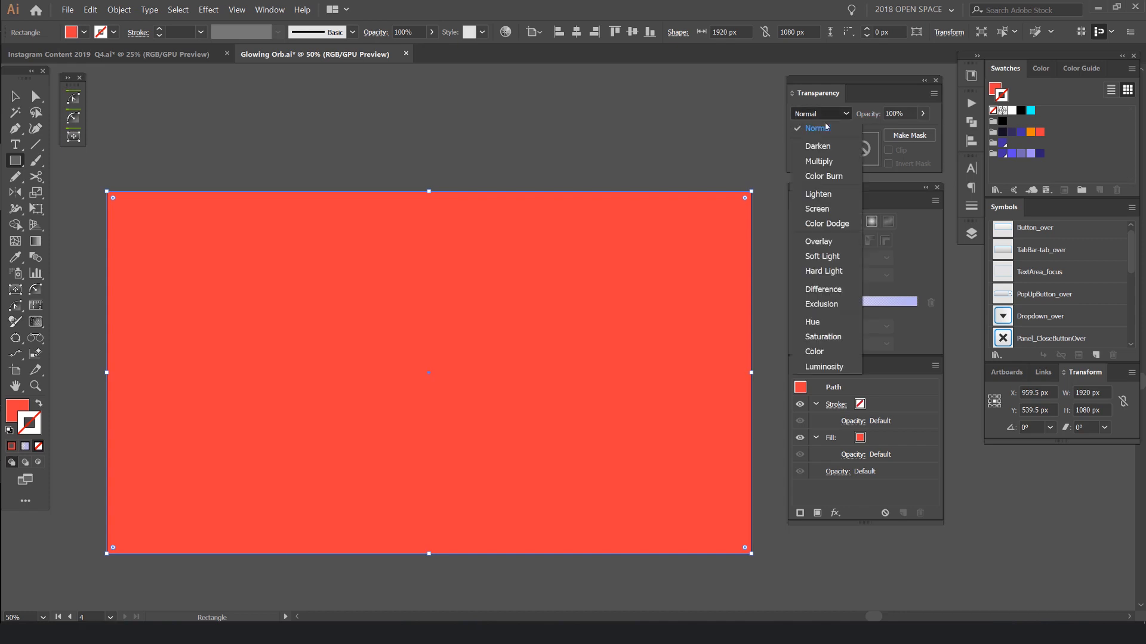
click(821, 353)
click(820, 113)
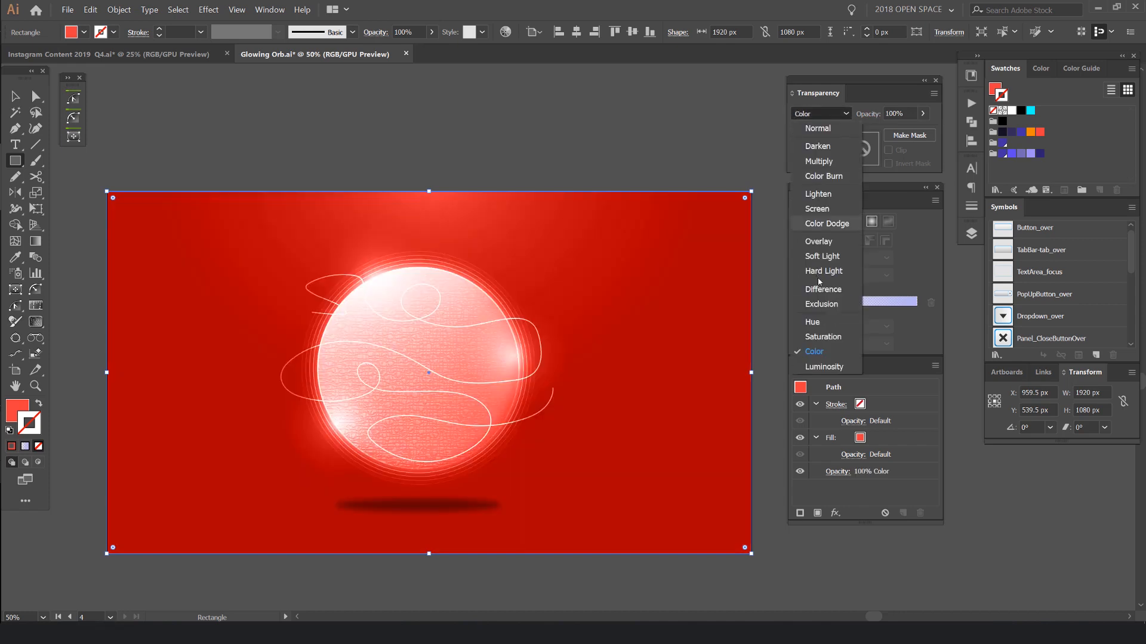
click(821, 323)
key(ctrl+minus)
key(ctrl+minus)
key(ctrl+minus)
key(ctrl+plus)
key(ctrl+plus)
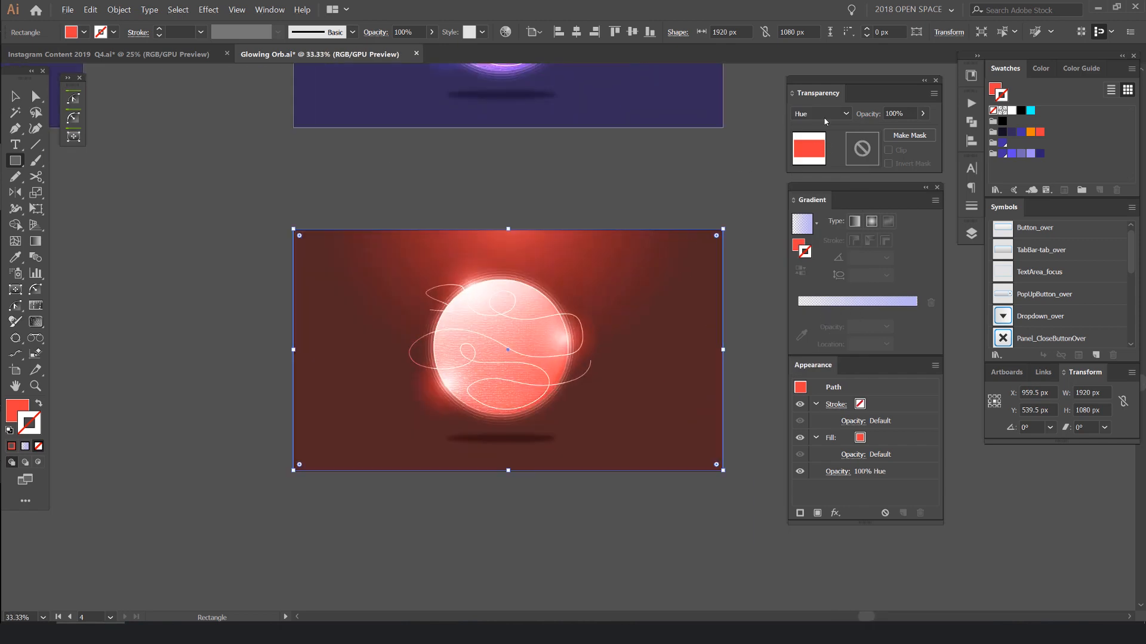
- Set the red overlay's blend mode to Color and try several lower opacities, settling on 60%
click(820, 114)
click(824, 353)
double_click(893, 114)
text(90)
key(Return)
text(60)
key(Return)
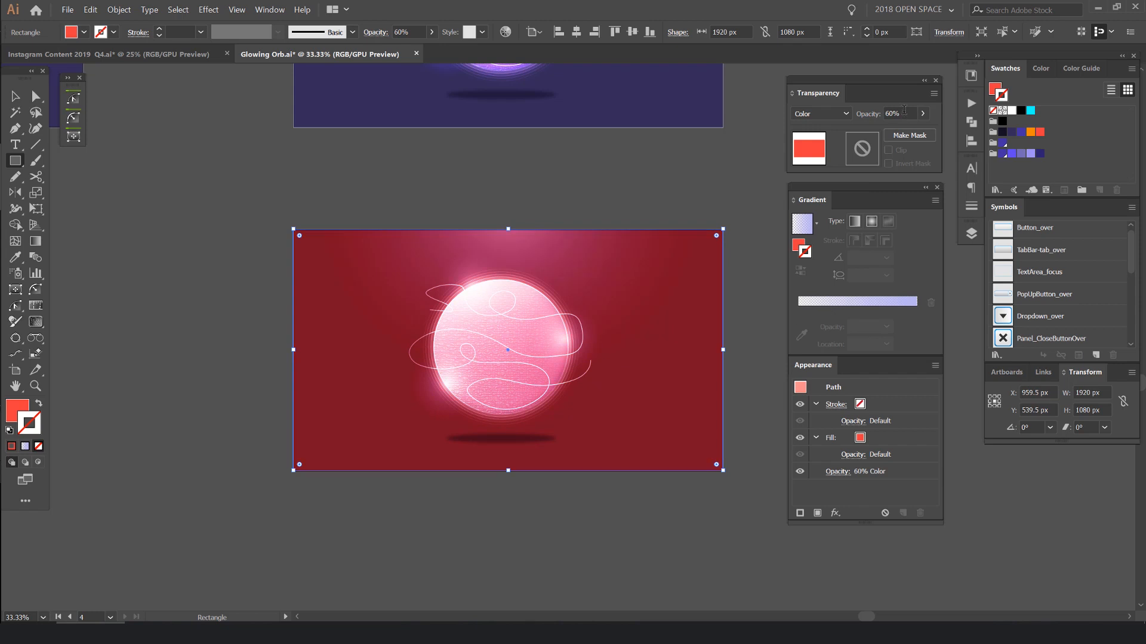
text(70)
key(Return)
text(50)
key(Return)
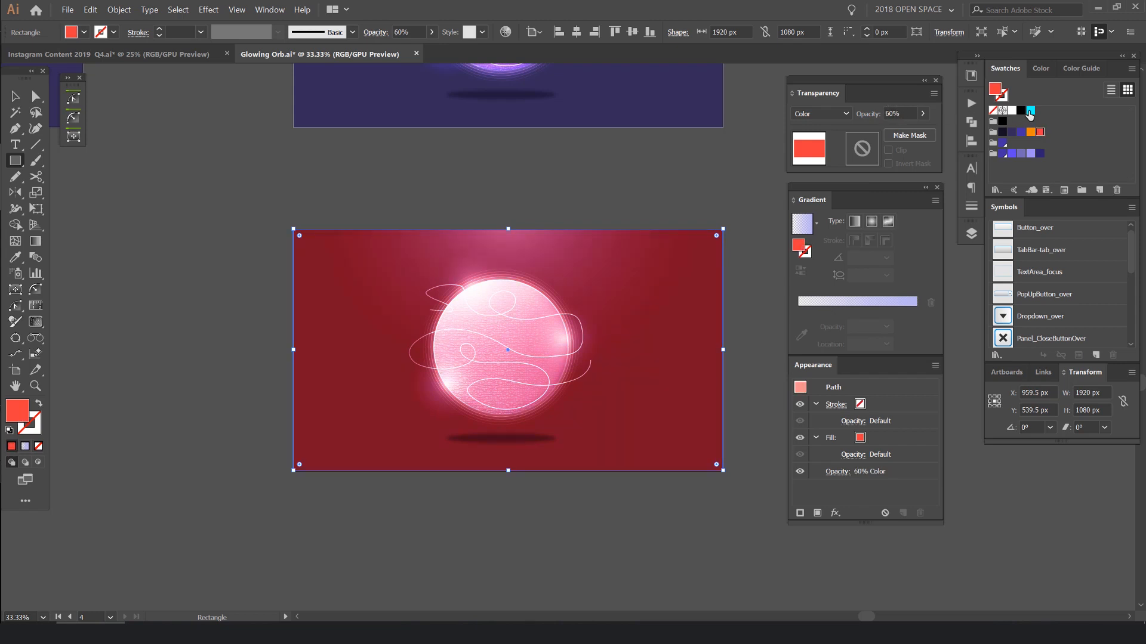
- Try purple, orange and red swatches as the overlay's fill, ending with cyan
click(1031, 111)
click(1003, 144)
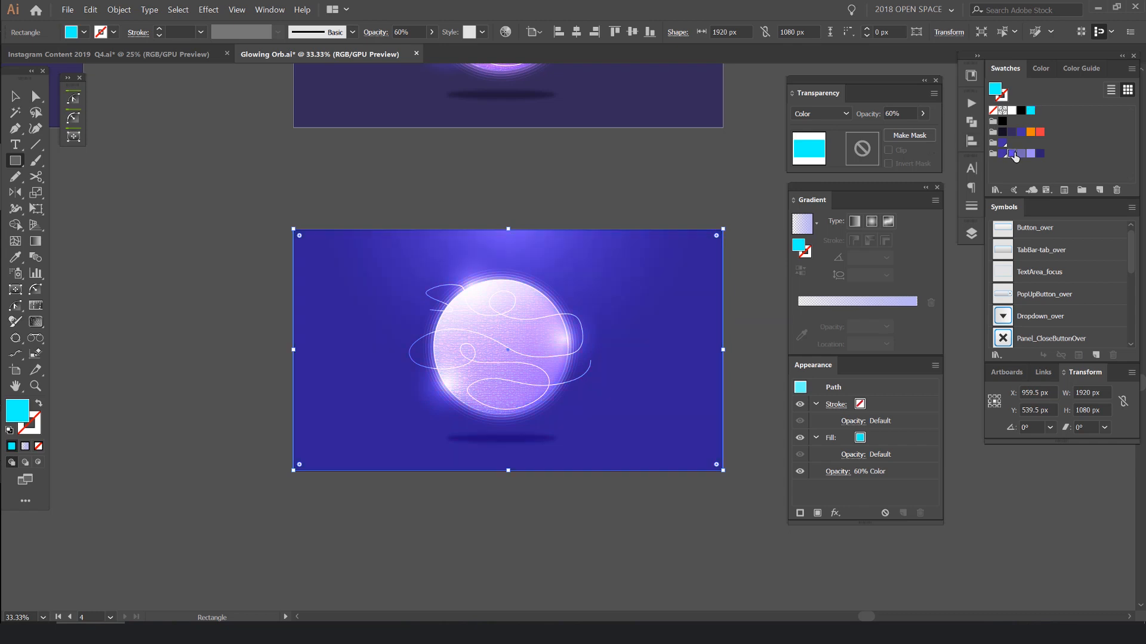
click(1031, 132)
click(1039, 131)
click(1030, 111)
- Try green, dark teal and blue fills from the library's color themes on the overlay rectangle
click(971, 75)
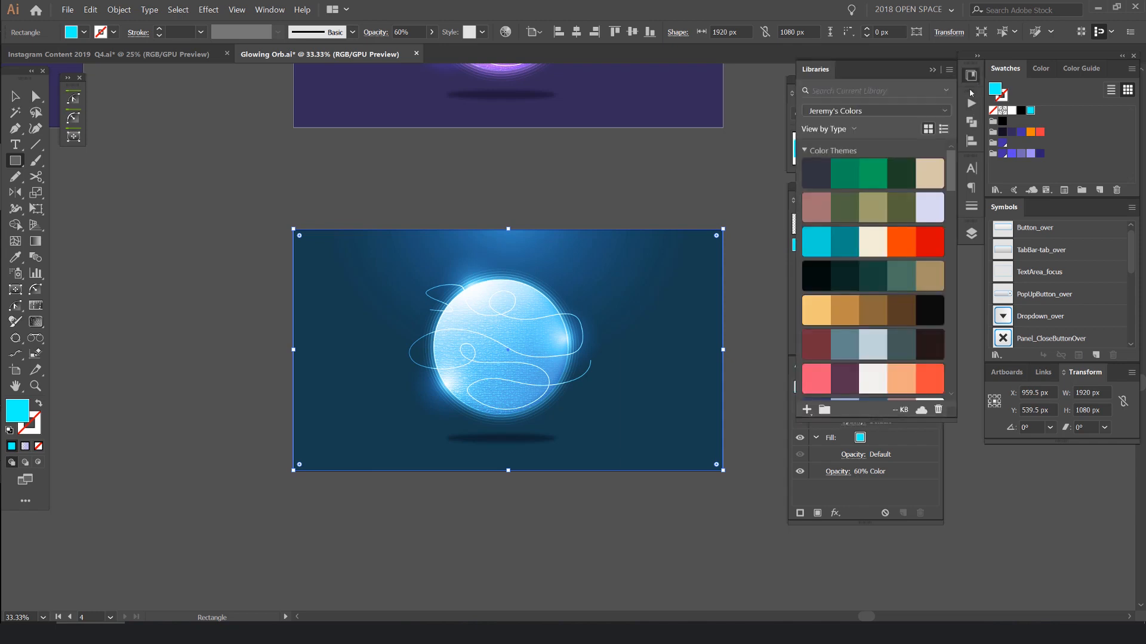
click(873, 172)
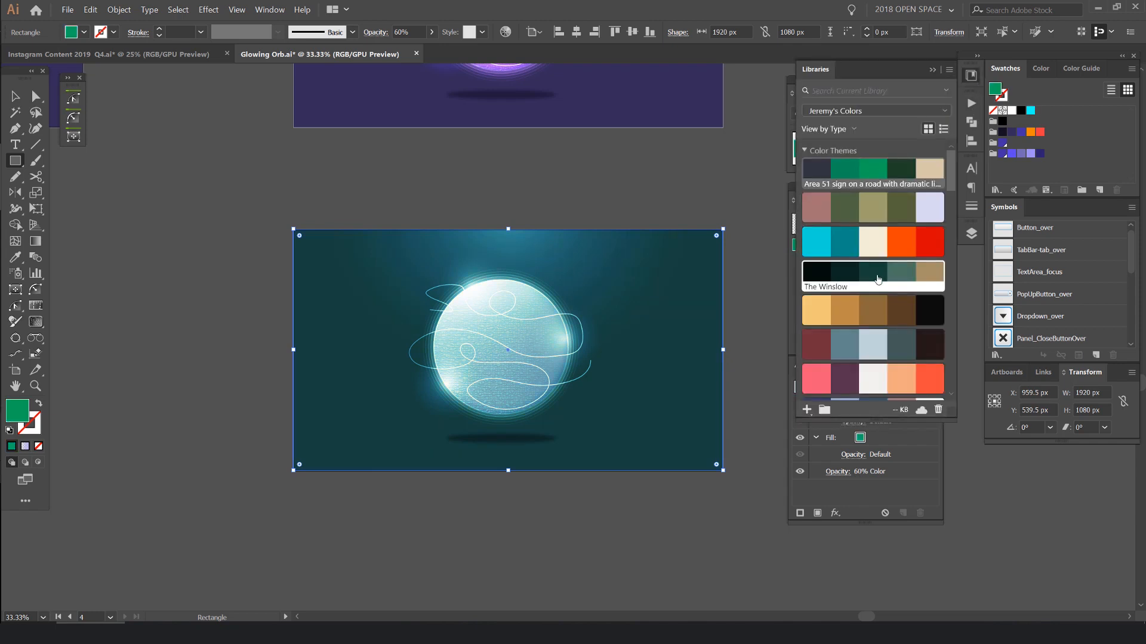
click(875, 277)
scroll(875, 279, down, 5)
click(873, 245)
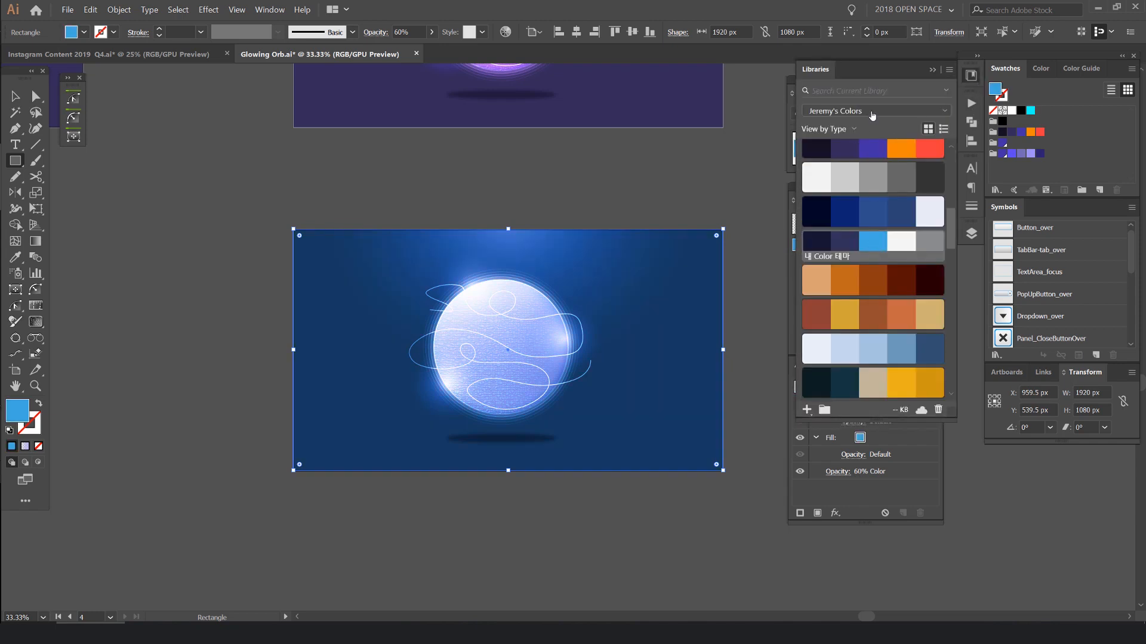
click(932, 70)
- Raise the blue overlay's opacity to 100%, try the Hue blend mode, and return to Color
scroll(906, 110, up, 4)
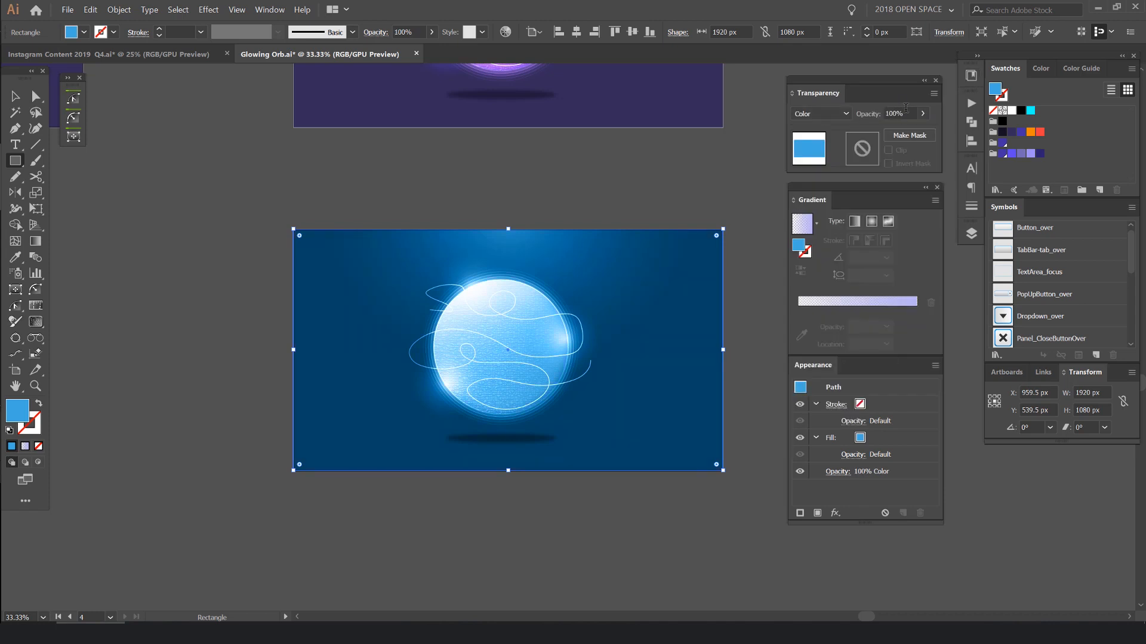
click(821, 114)
click(812, 324)
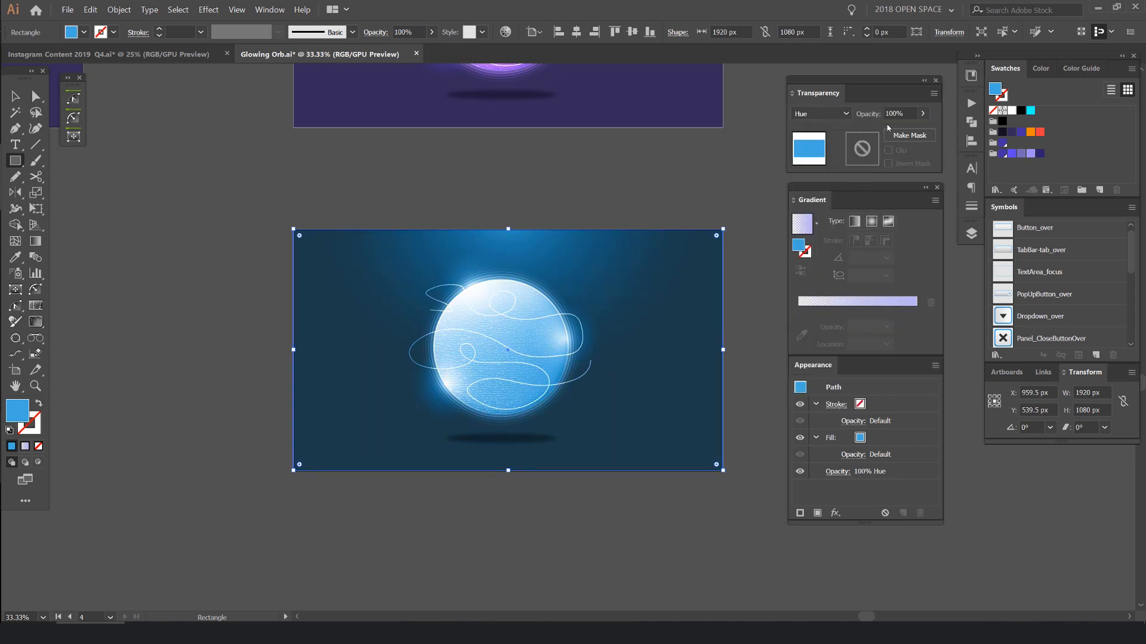
click(821, 113)
click(812, 349)
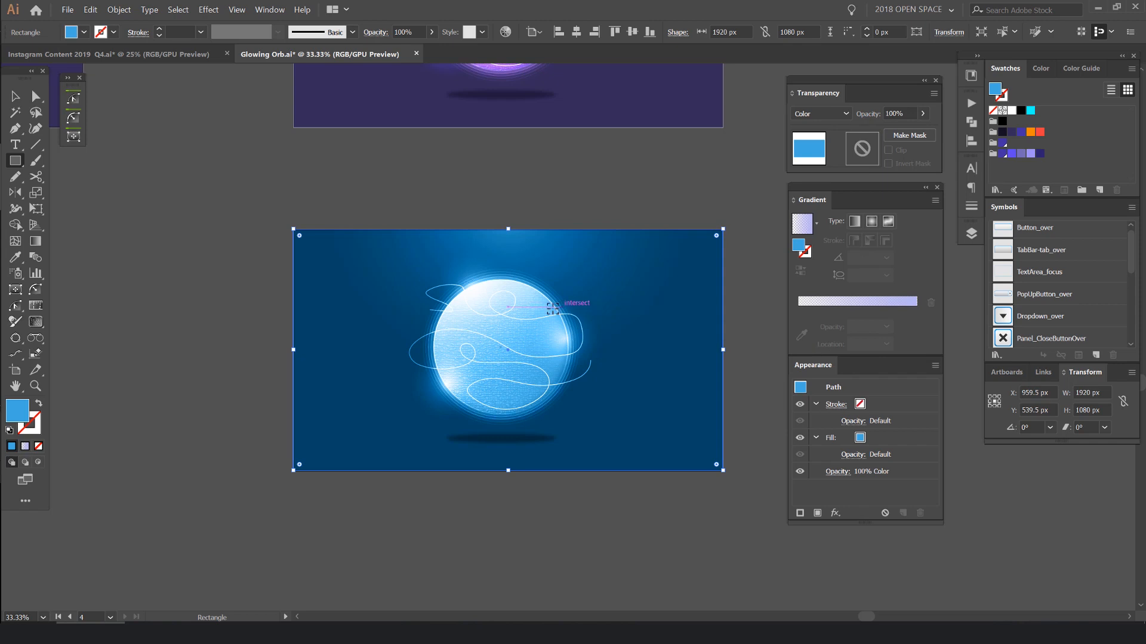
- Try gold, orange and other fills from the library's color themes on the overlay rectangle
scroll(553, 308, up, 1)
click(972, 75)
scroll(851, 186, down, 3)
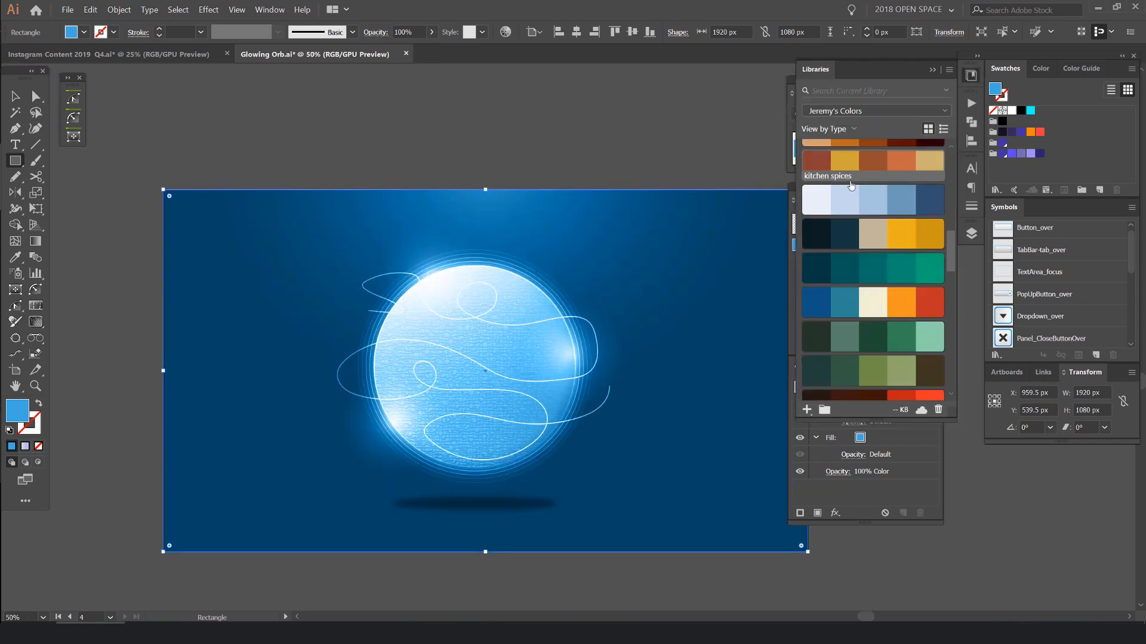
click(848, 166)
click(901, 235)
key(ctrl+minus)
key(ctrl+minus)
click(895, 304)
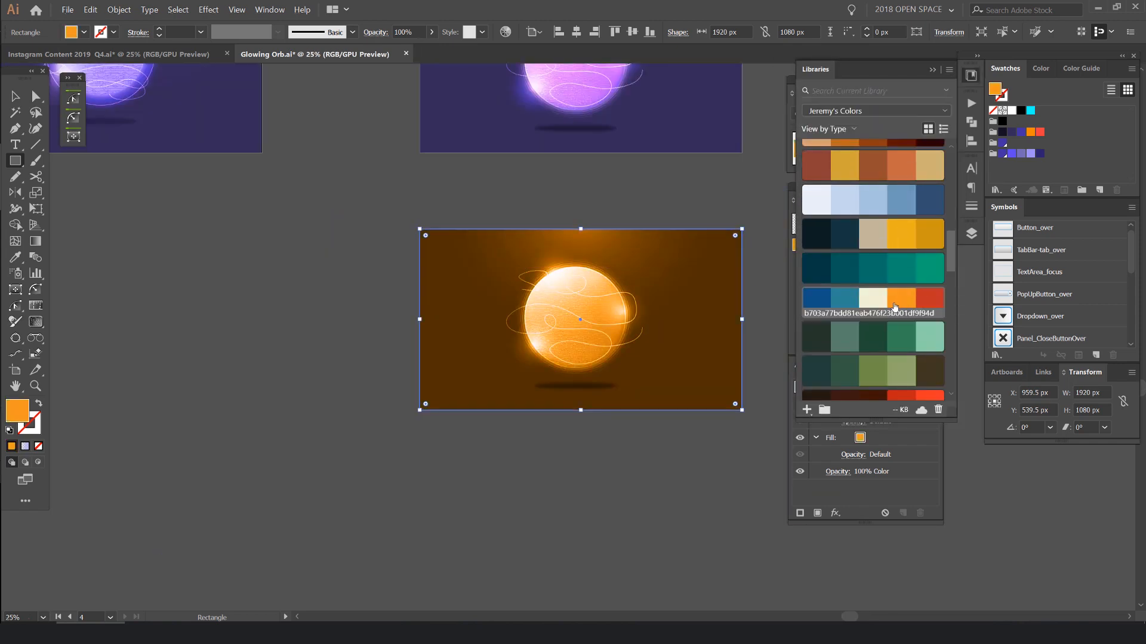
click(867, 303)
- Move the overlay rectangle sideways to expose part of the purple artwork beneath, and undo the move
key(v)
drag(727, 390, 539, 387)
key(ctrl+z)
- Fill the overlay rectangle with the dark teal from the Retro Crew color theme, inspect the recolored orb, and deselect the overlay
scroll(871, 269, down, 4)
click(846, 254)
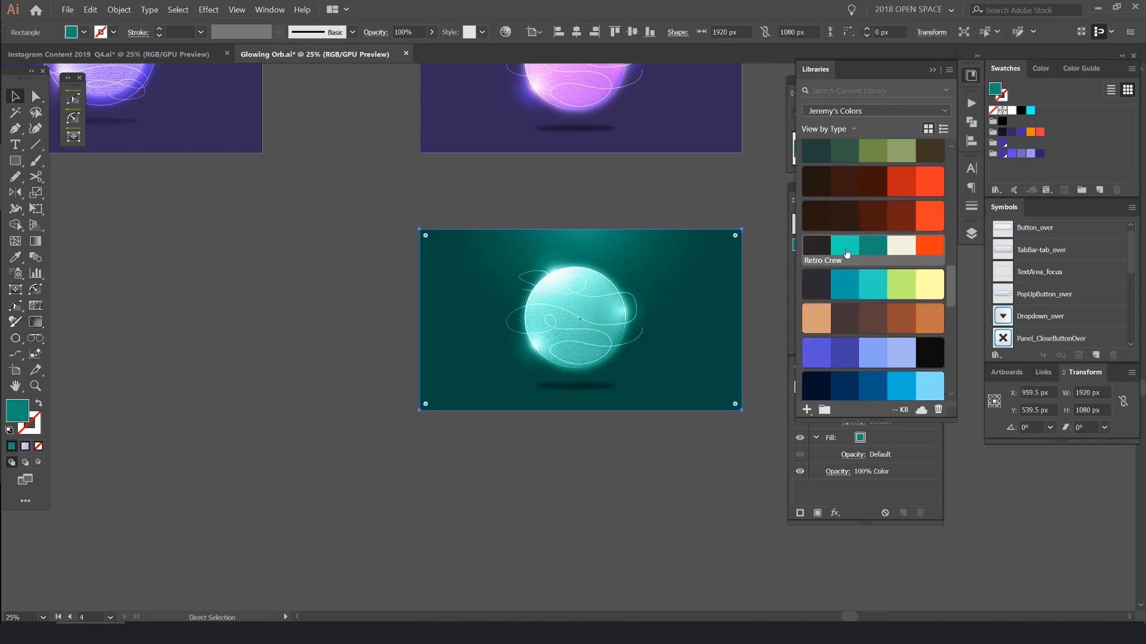
scroll(606, 289, up, 3)
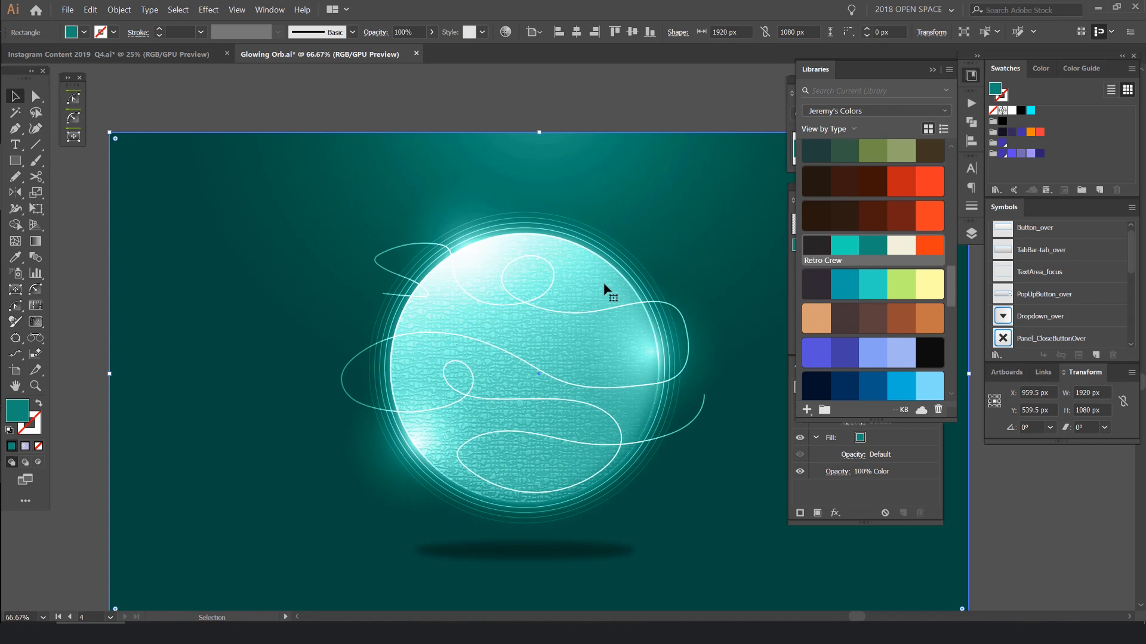
scroll(676, 188, down, 4)
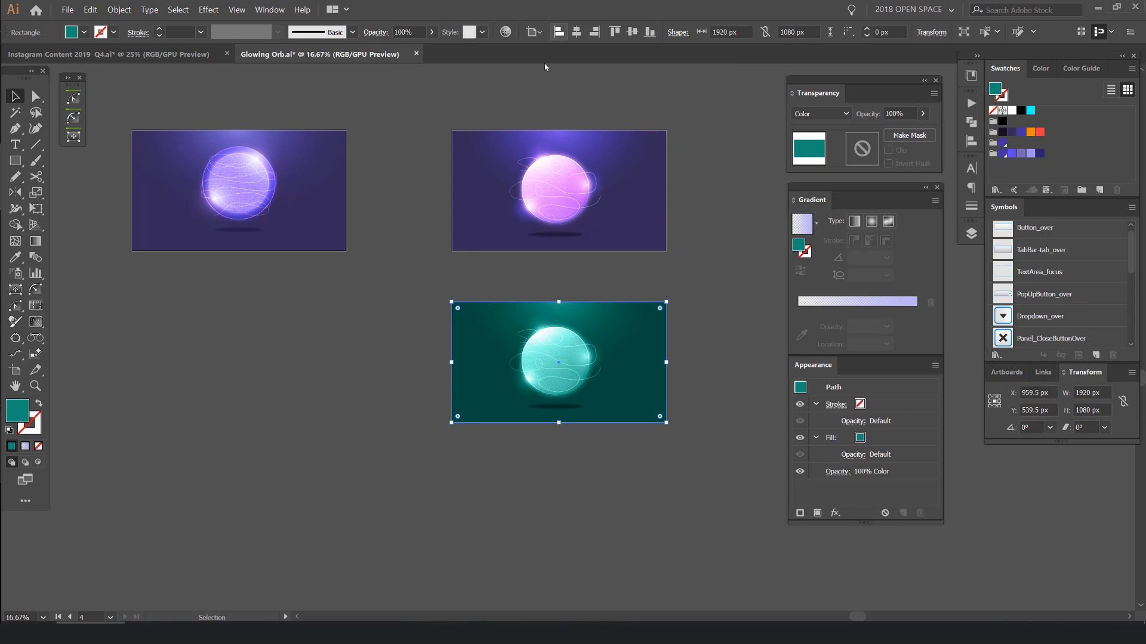
scroll(694, 232, up, 2)
click(578, 326)
drag(563, 324, 622, 255)
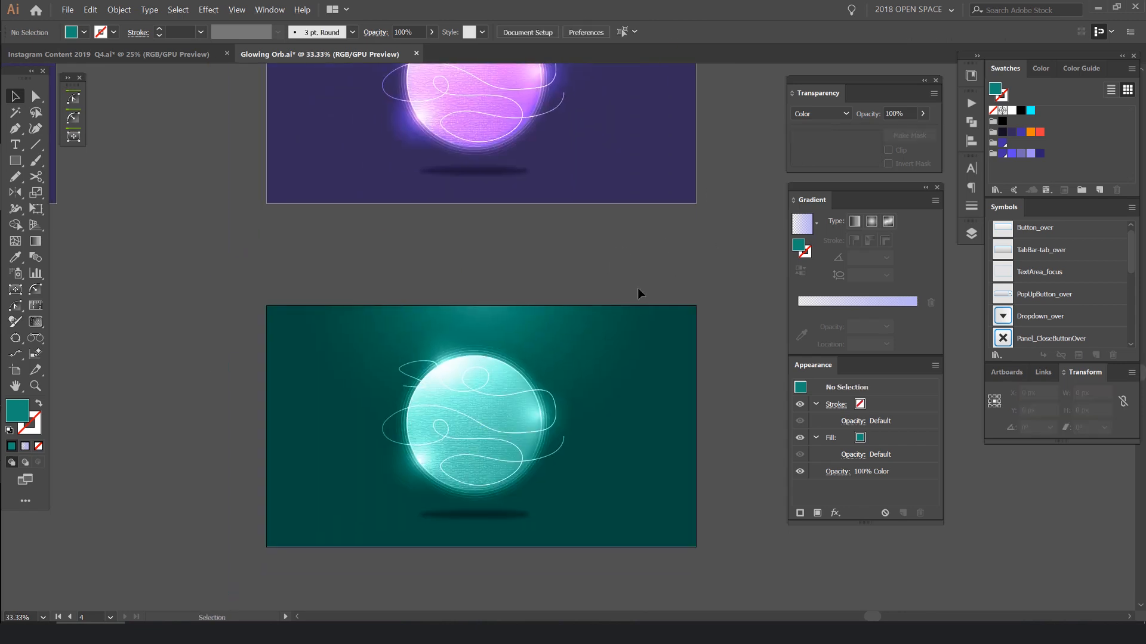
- Hide the interface panels and compare the teal orb with the original purple version above it
scroll(671, 248, down, 2)
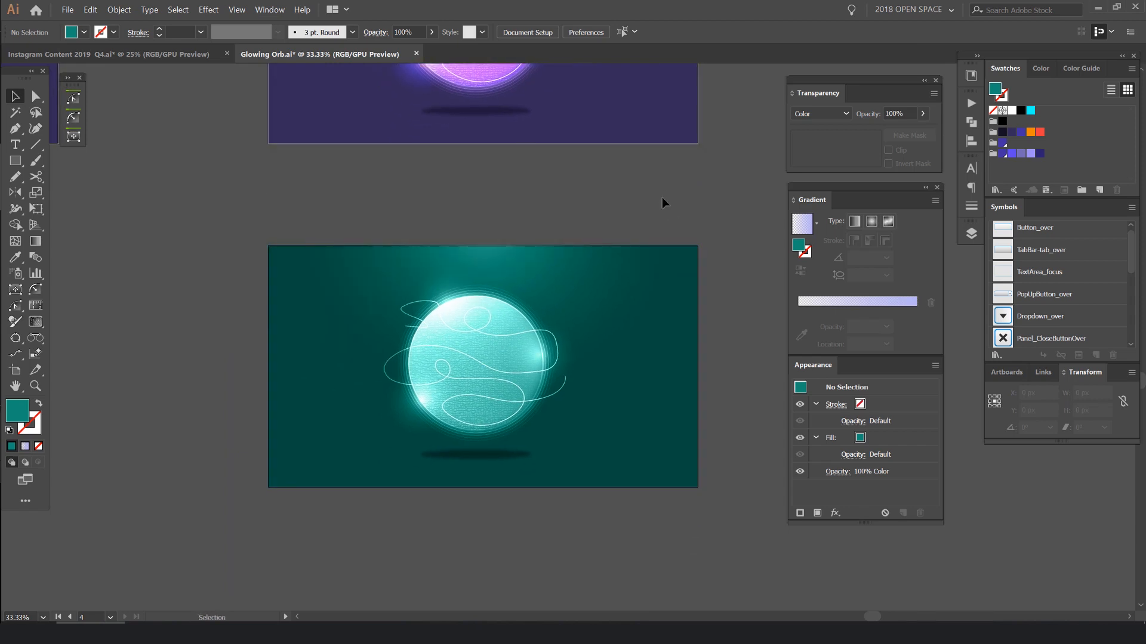
key(Tab)
drag(637, 172, 719, 370)
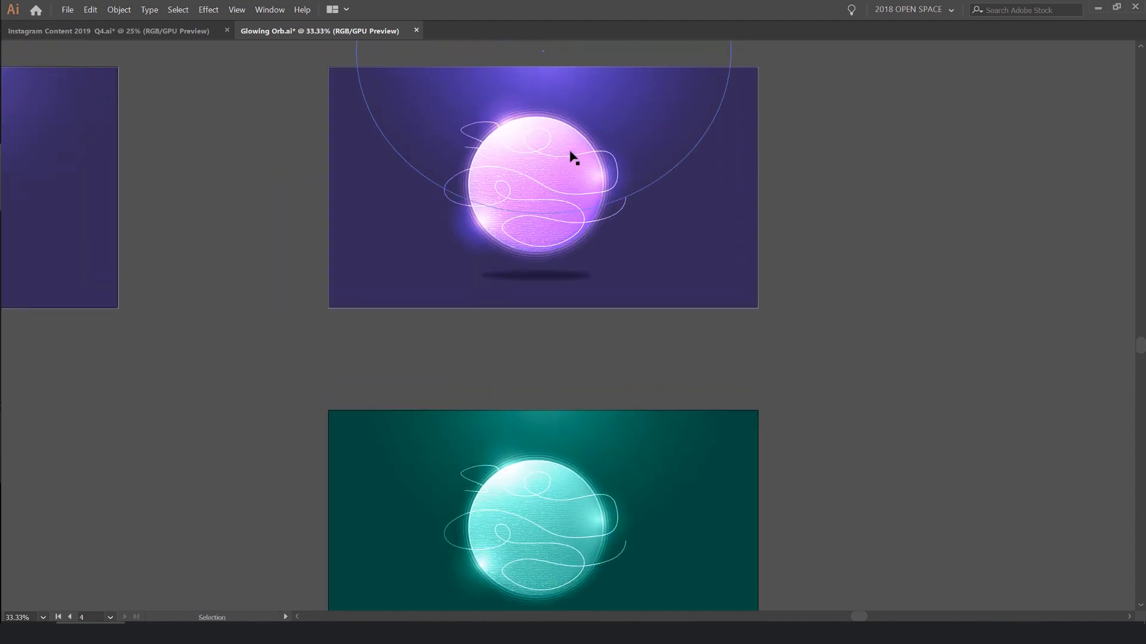
scroll(502, 148, up, 1)
scroll(513, 148, up, 1)
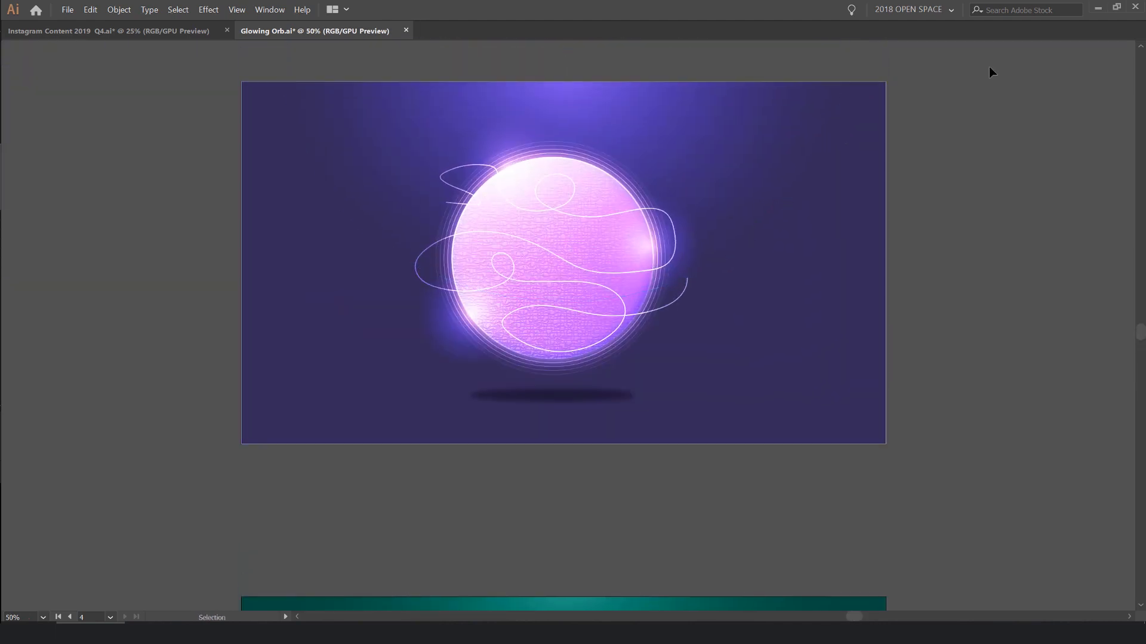